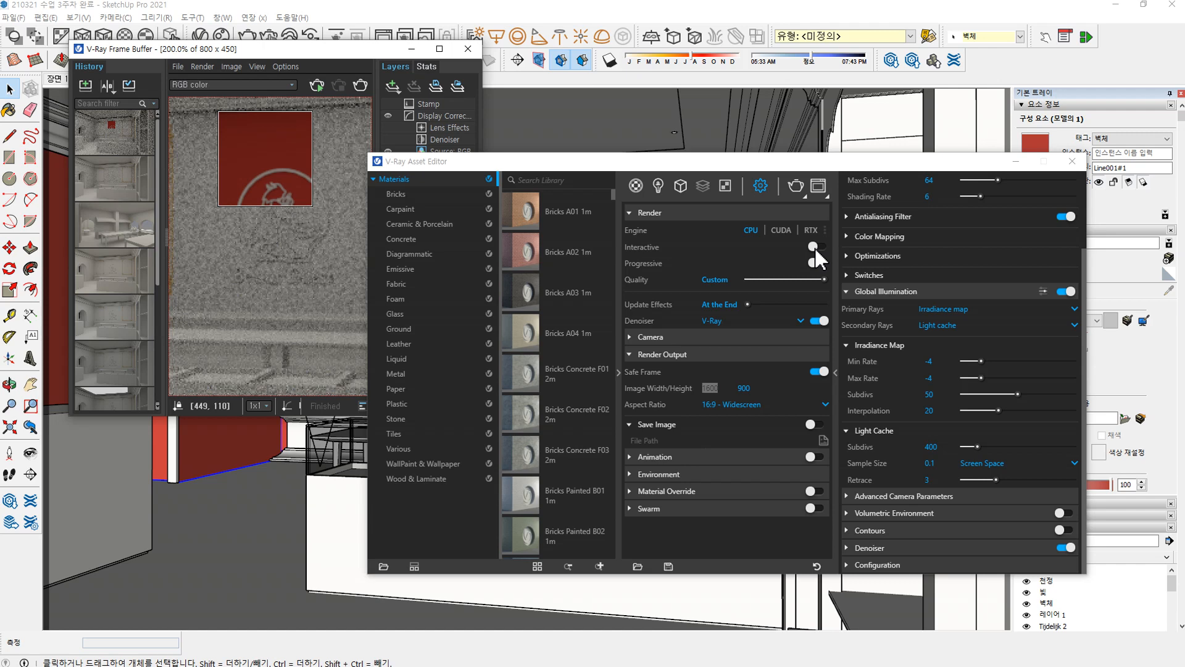
# Step: Turn on interactive rendering in the render settings, start an interactive render, and inspect the red wall region
pyautogui.click(815, 247)
pyautogui.scroll(-1, 268, 232)
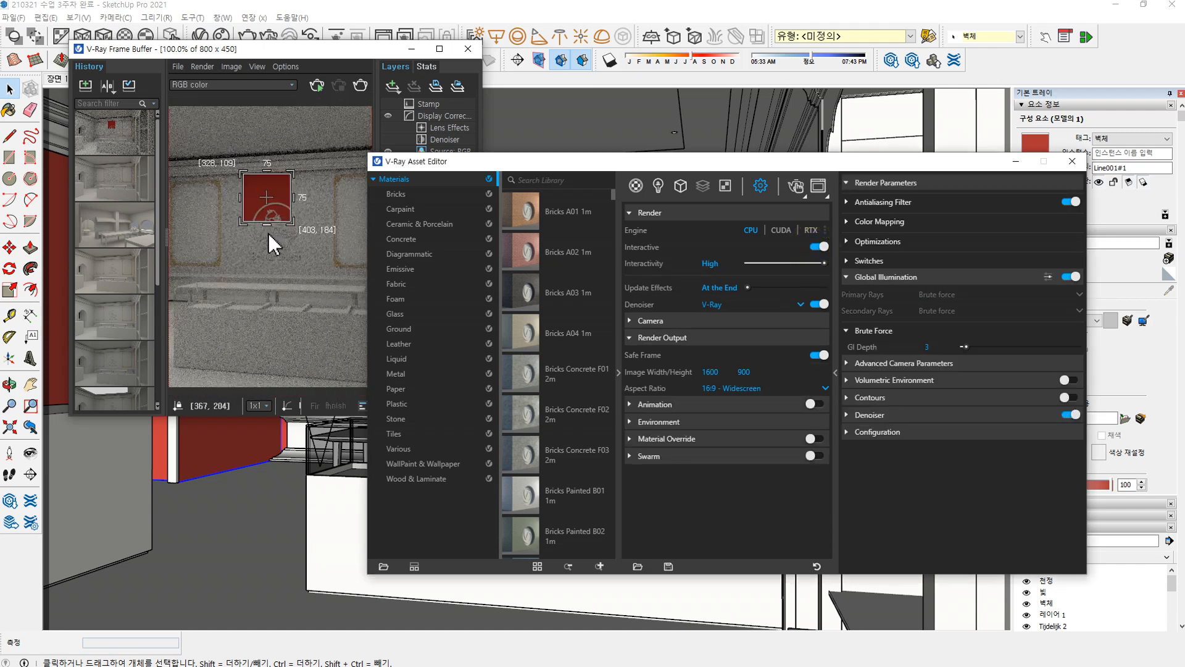
pyautogui.scroll(-1, 262, 246)
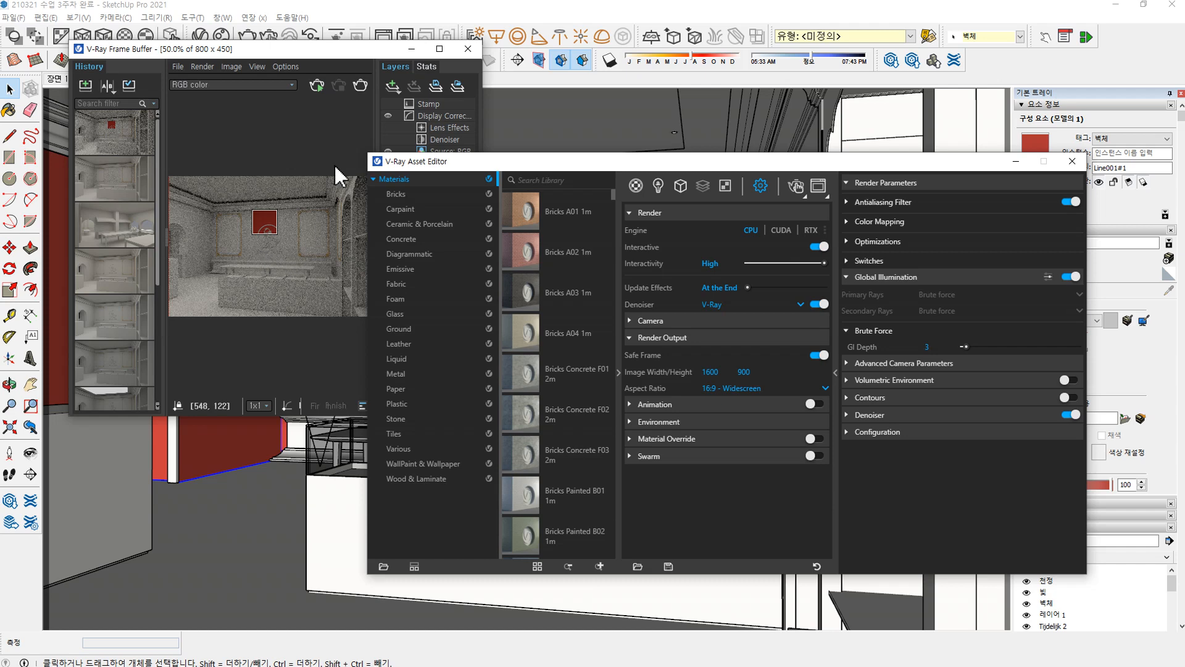
pyautogui.click(316, 85)
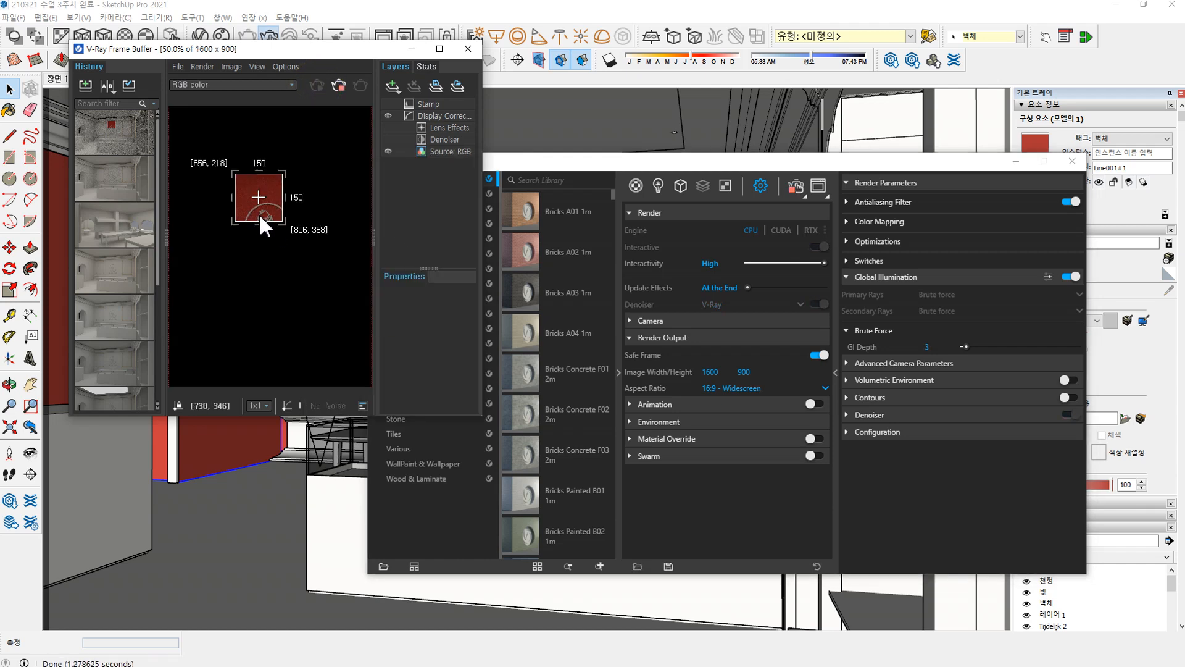
pyautogui.scroll(1, 246, 202)
pyautogui.scroll(1, 264, 196)
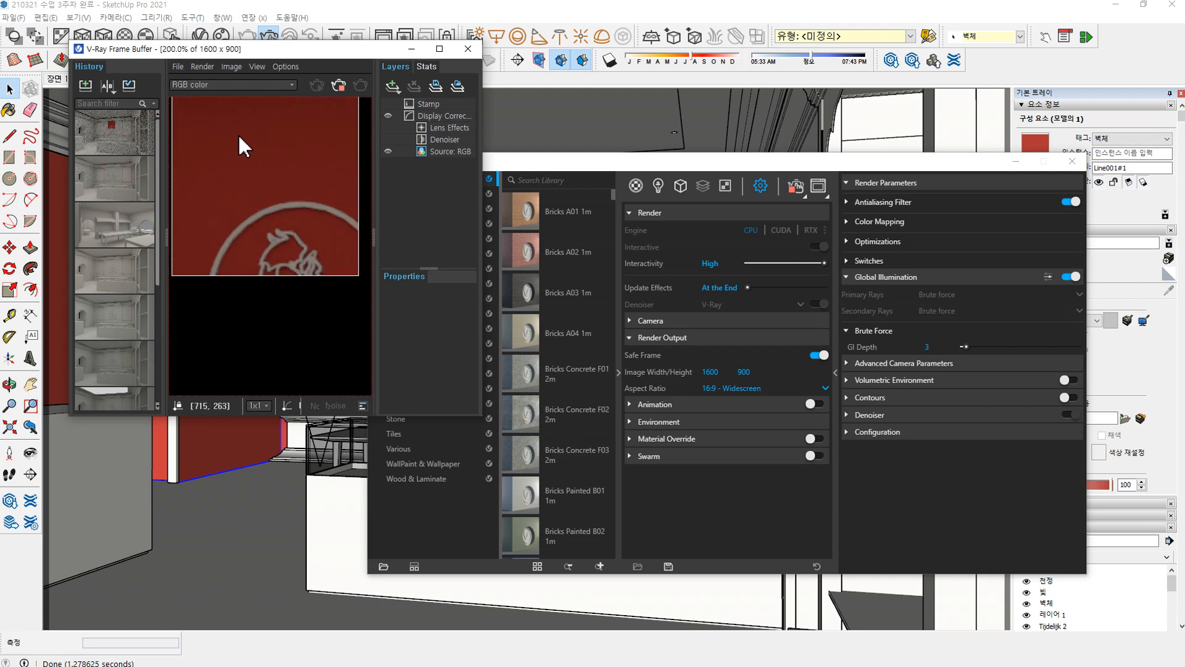
pyautogui.scroll(-1, 318, 206)
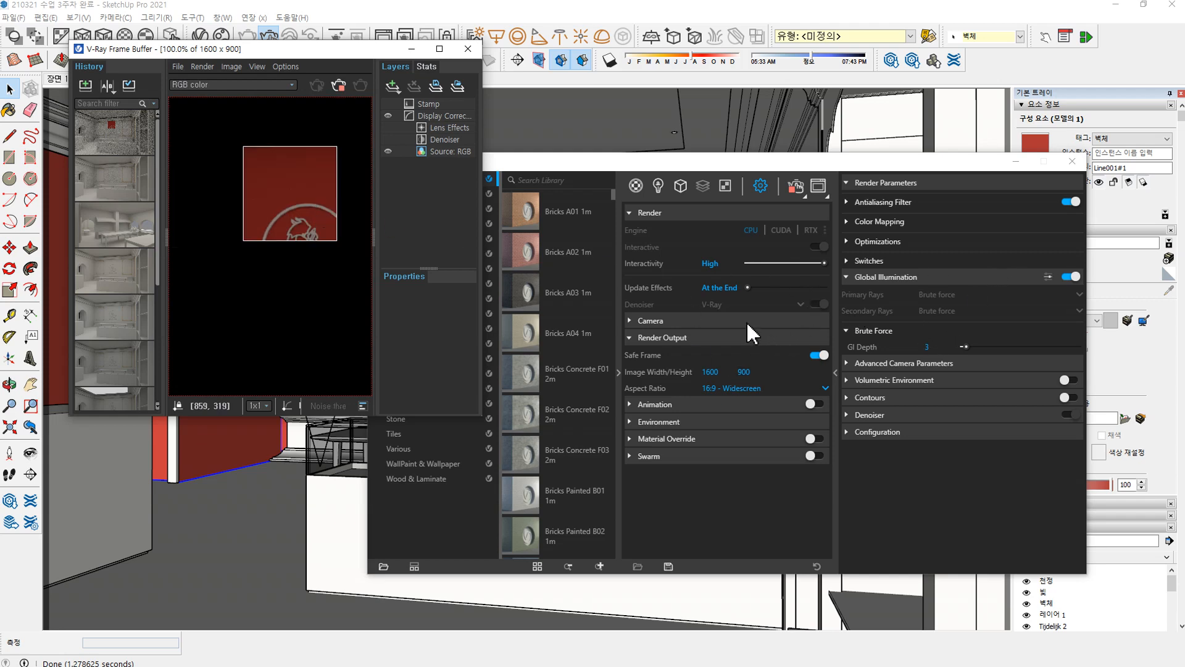
# Step: Move the frame buffer window clear of its old place and bring up the scene's material list in the asset editor
pyautogui.click(1016, 163)
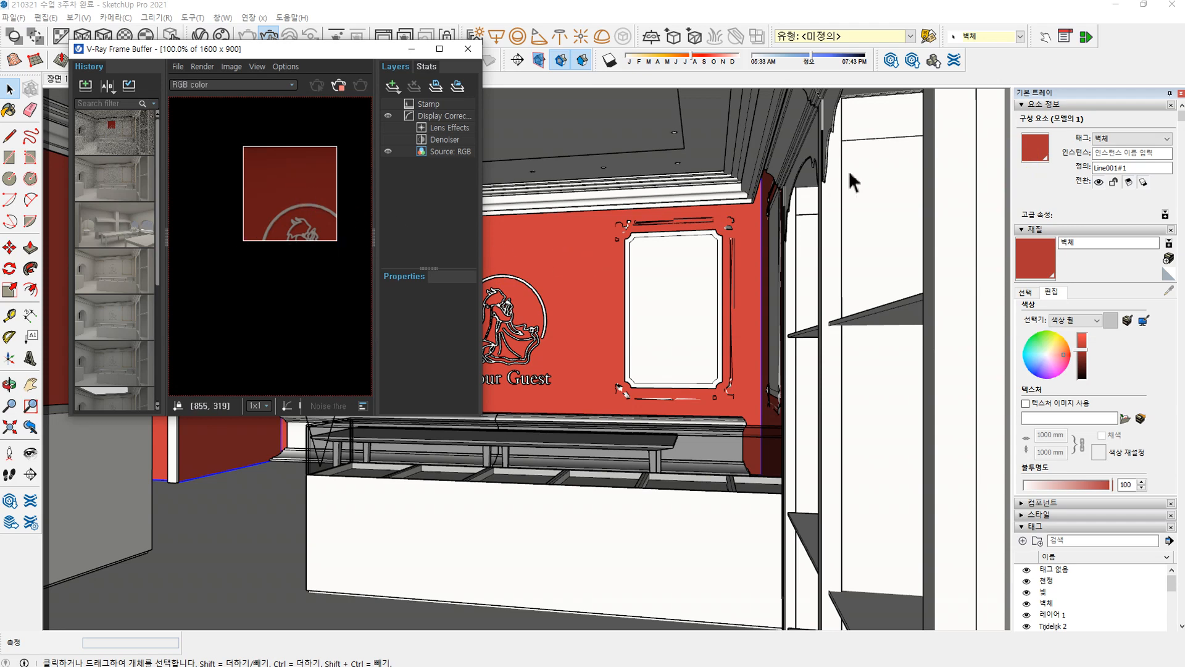
pyautogui.moveTo(309, 50); pyautogui.dragTo(360, 147)
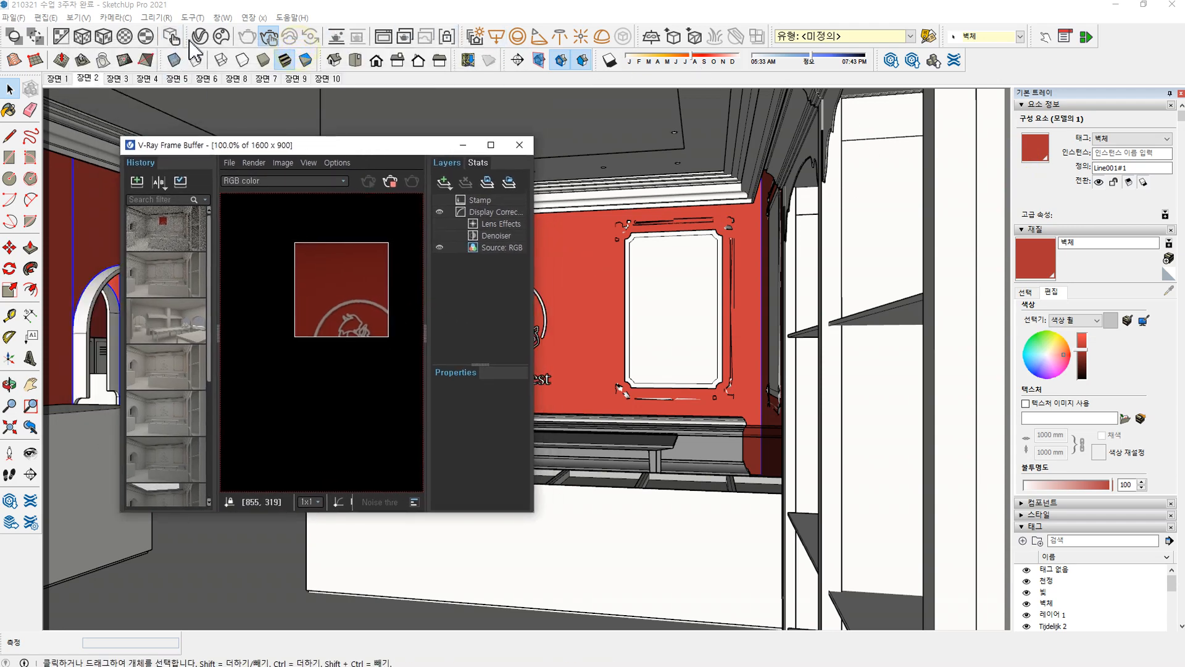
pyautogui.click(199, 38)
pyautogui.click(633, 182)
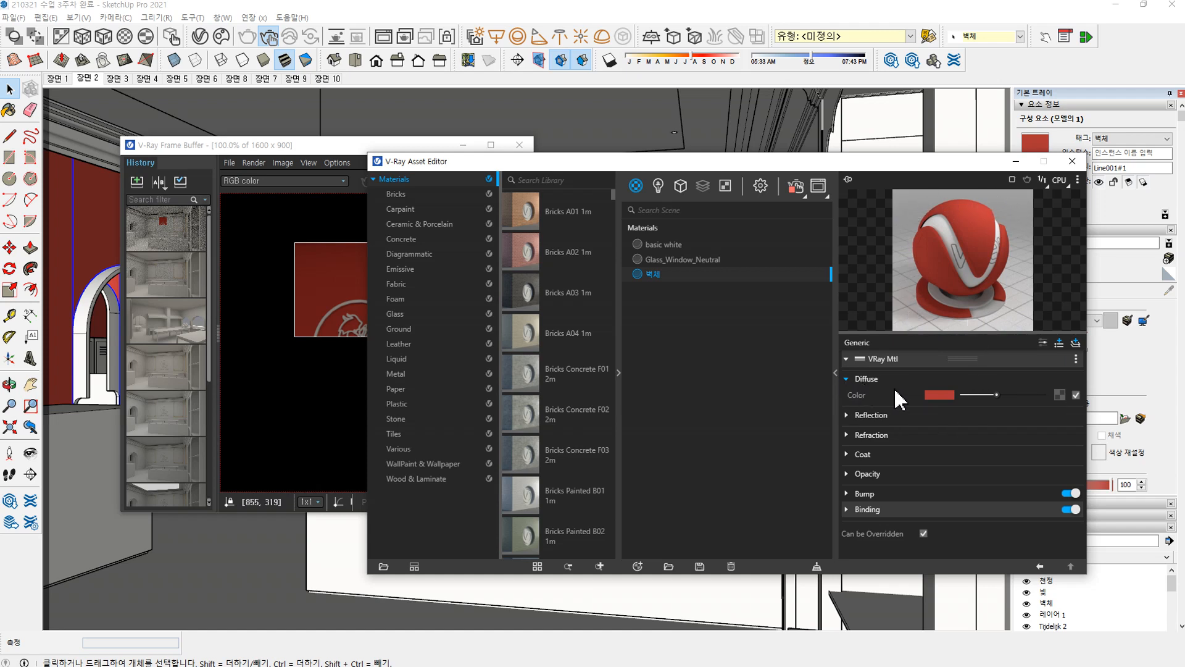
# Step: Examine the Reflection, Coat, Opacity and Bump settings of the 벽체 wall material
pyautogui.click(845, 415)
pyautogui.click(847, 415)
pyautogui.click(847, 455)
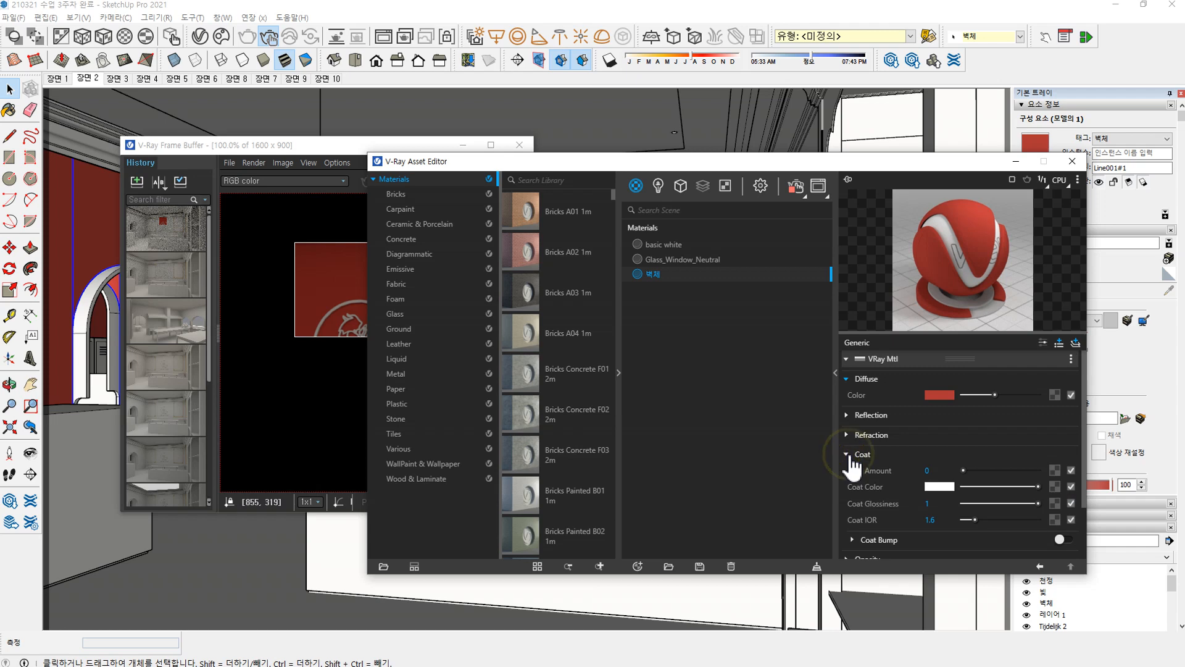
pyautogui.click(848, 455)
pyautogui.click(850, 456)
pyautogui.click(848, 456)
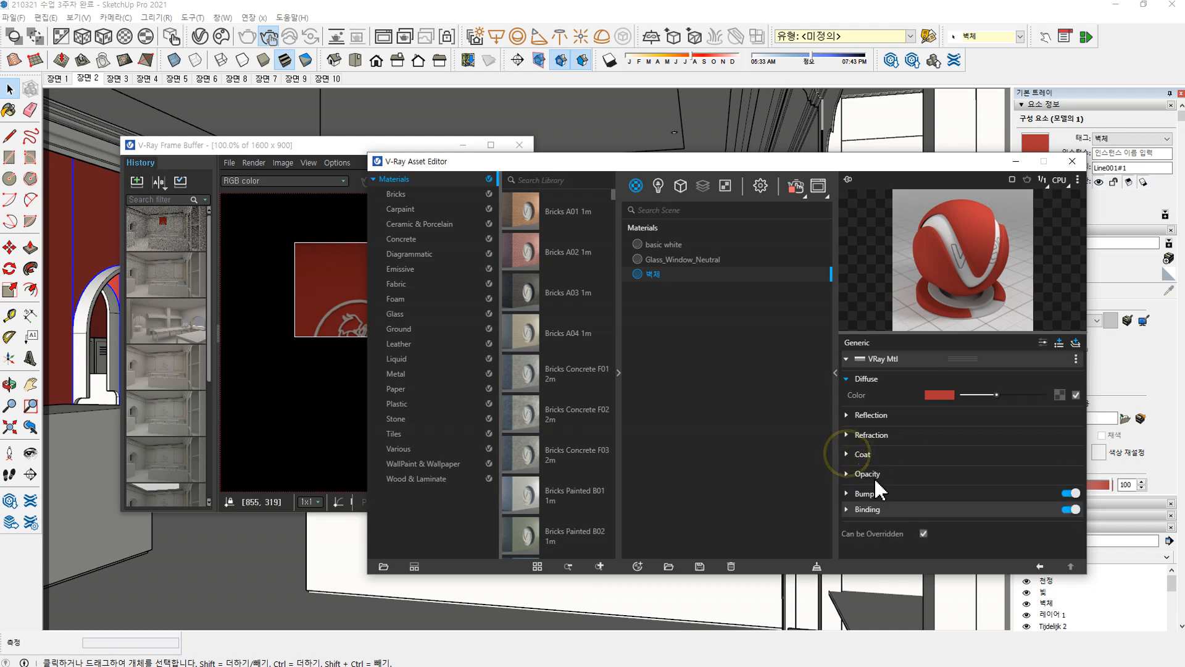
pyautogui.click(849, 474)
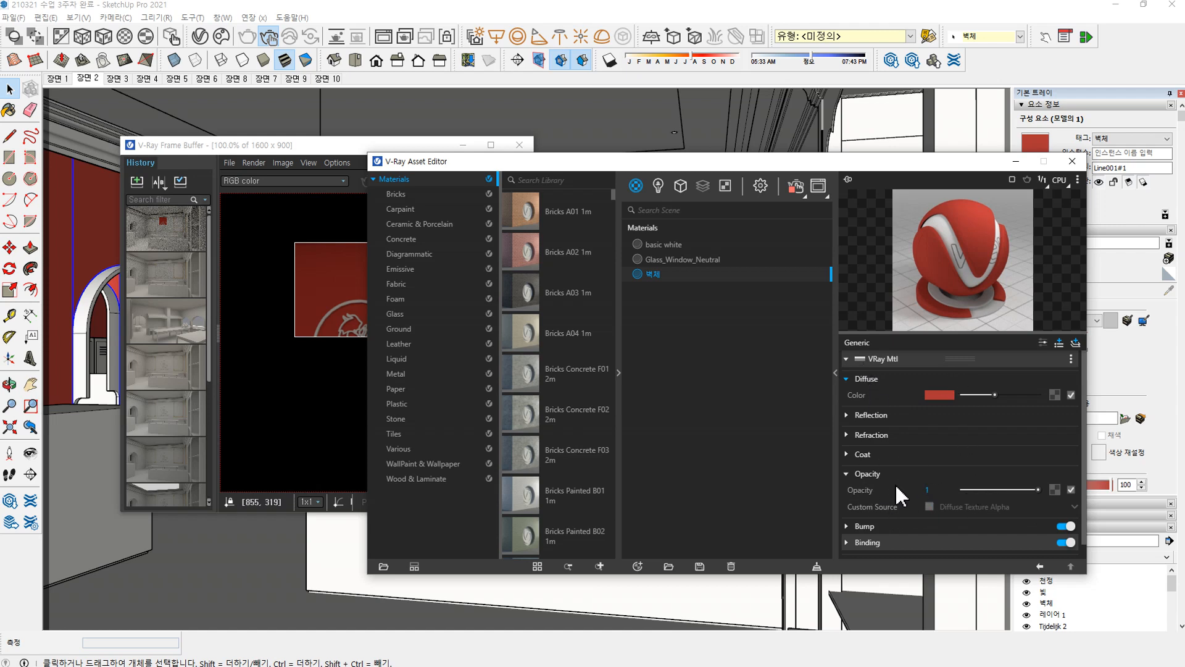
pyautogui.moveTo(897, 494)
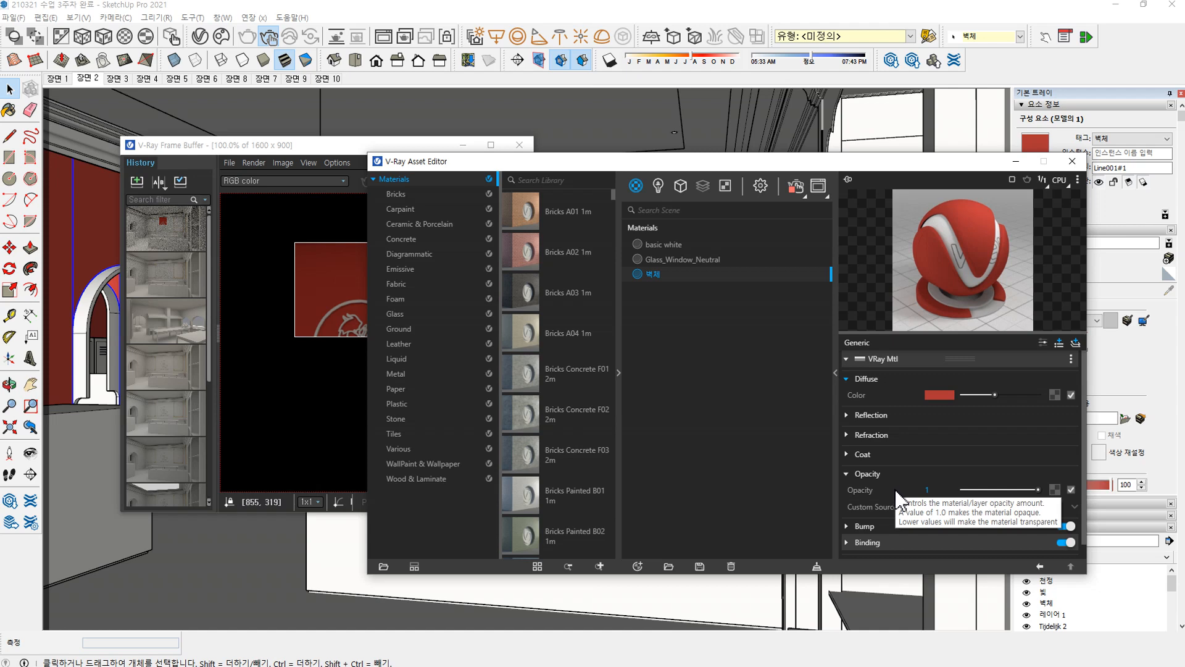
pyautogui.click(846, 474)
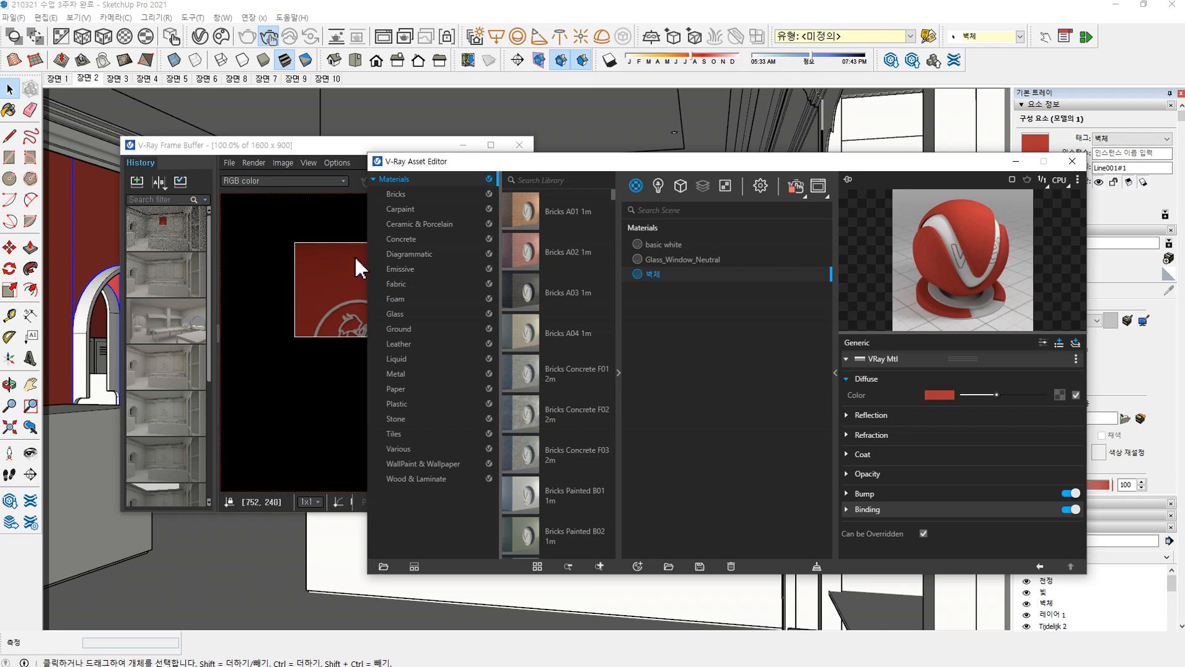
pyautogui.click(847, 493)
pyautogui.click(846, 493)
pyautogui.click(846, 493)
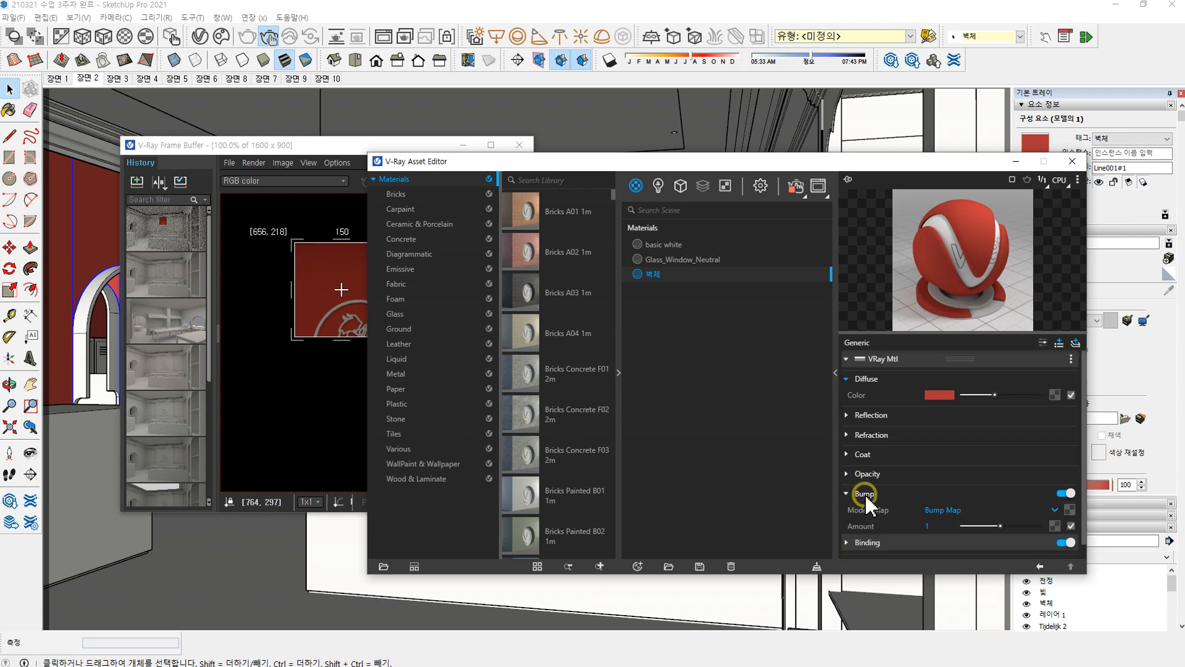
pyautogui.click(847, 493)
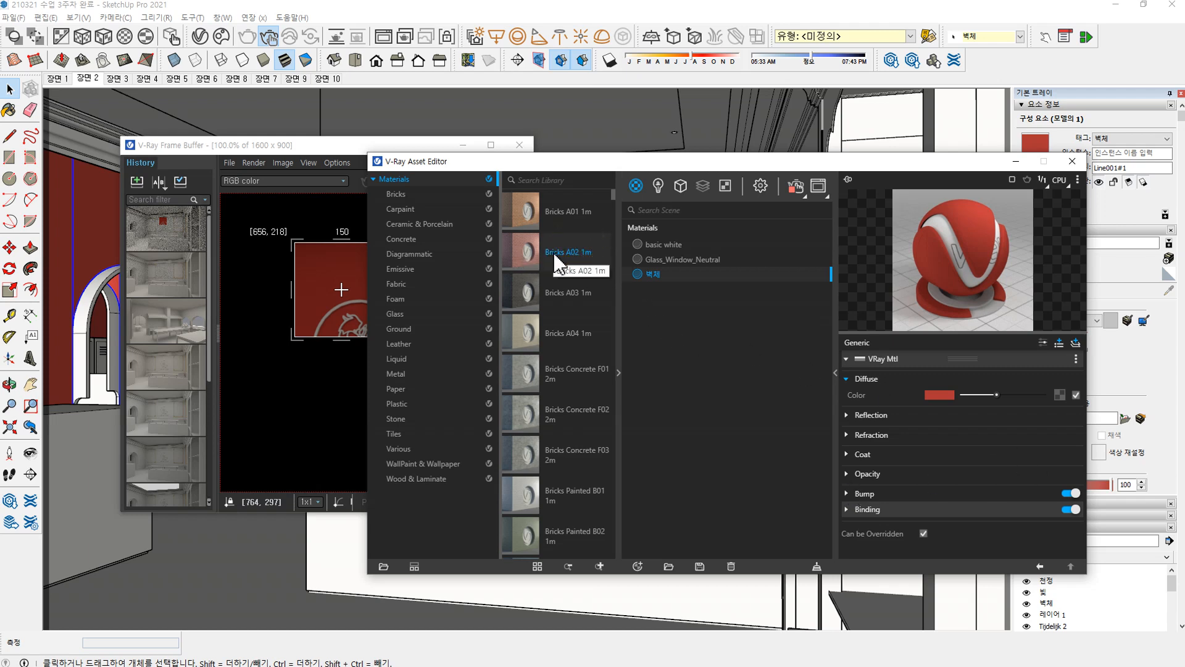
# Step: Add the Bricks A02 1m library material to the scene and inspect its Bitmap_Bump texture
pyautogui.moveTo(559, 263); pyautogui.dragTo(693, 330)
pyautogui.click(673, 260)
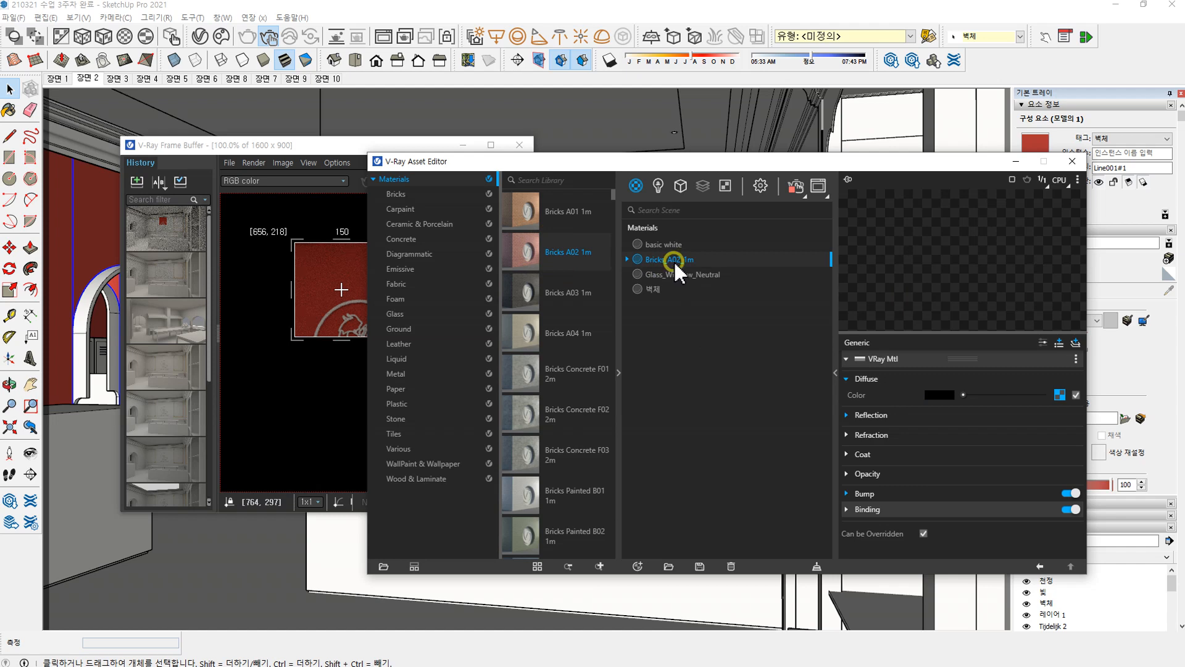
pyautogui.click(627, 259)
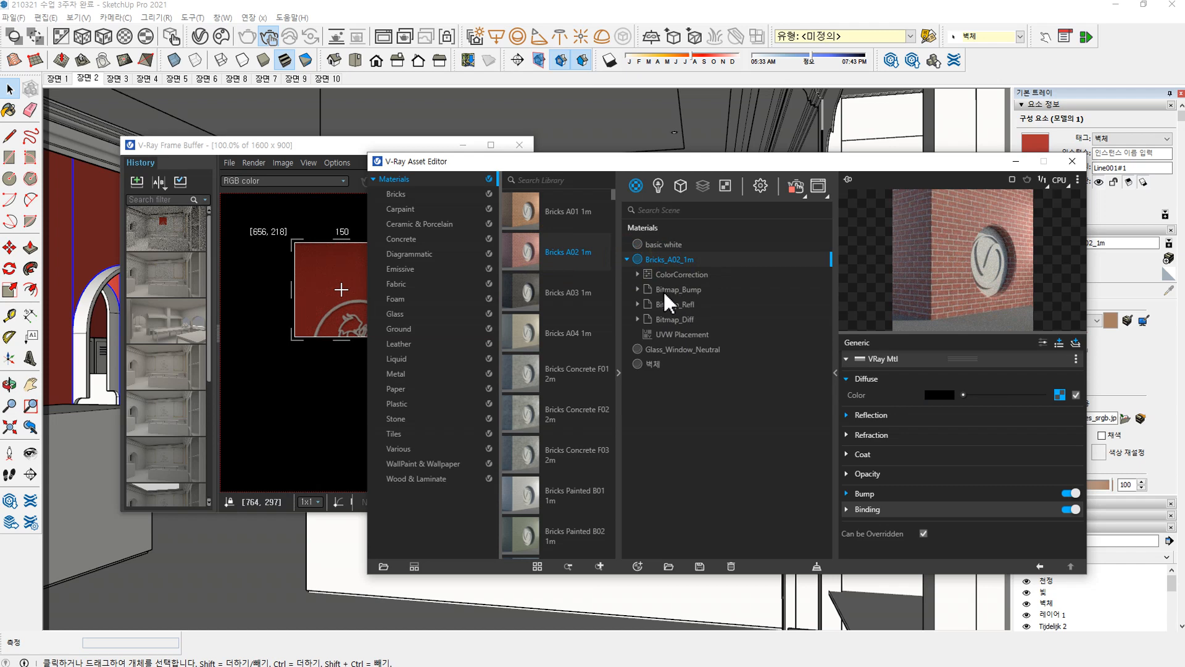
pyautogui.click(638, 289)
pyautogui.click(685, 291)
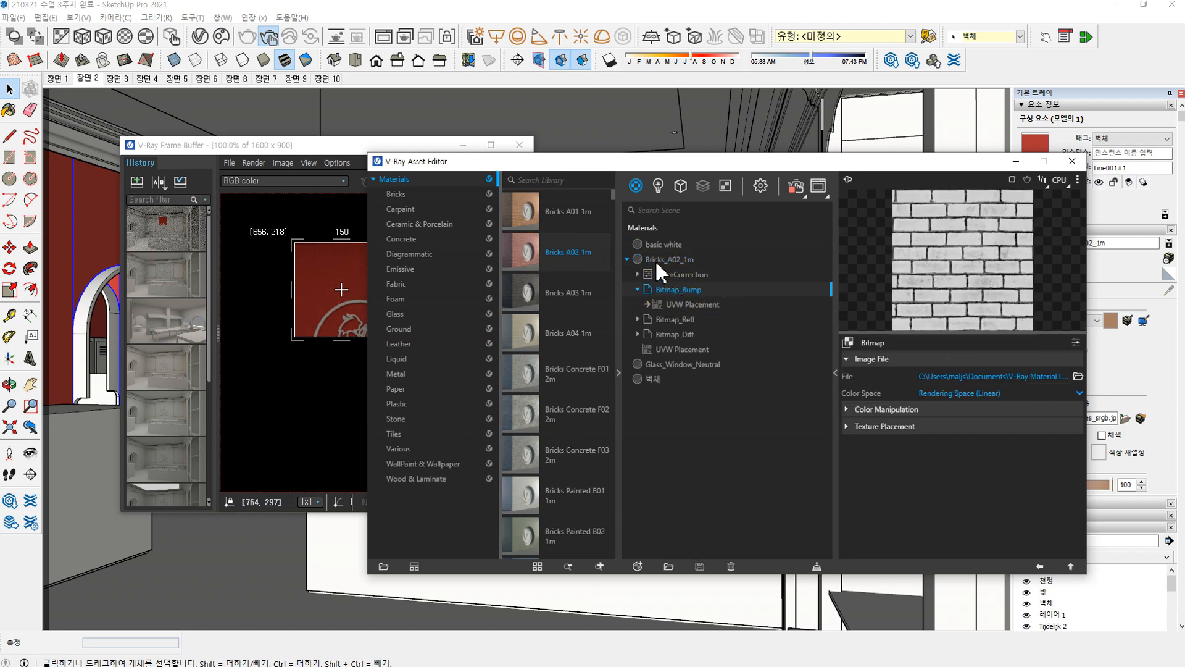
# Step: Examine the Bump settings of the Bricks_A02_1m material and the bitmap assigned to its bump map
pyautogui.click(716, 258)
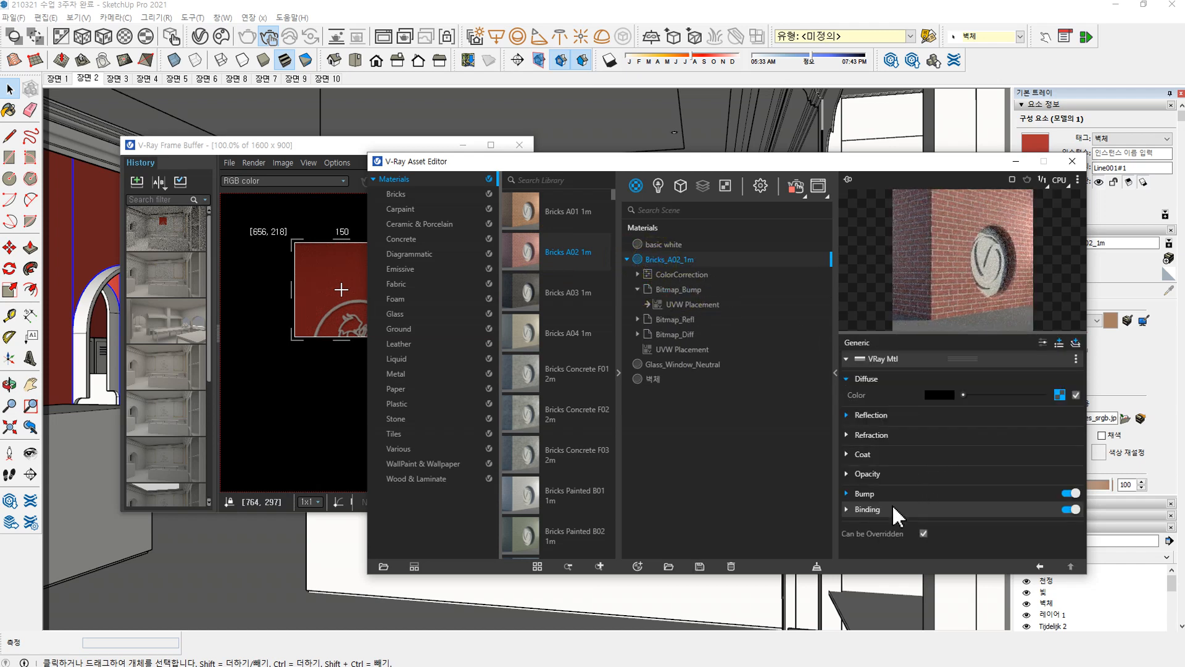
pyautogui.click(846, 494)
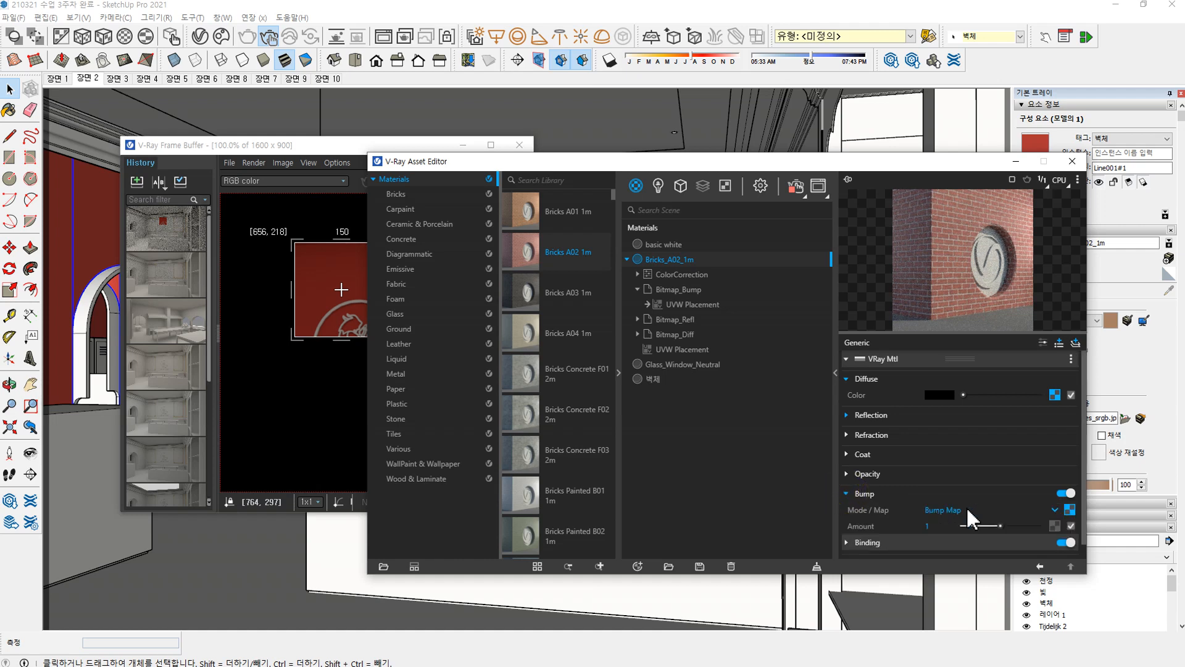
pyautogui.click(1066, 510)
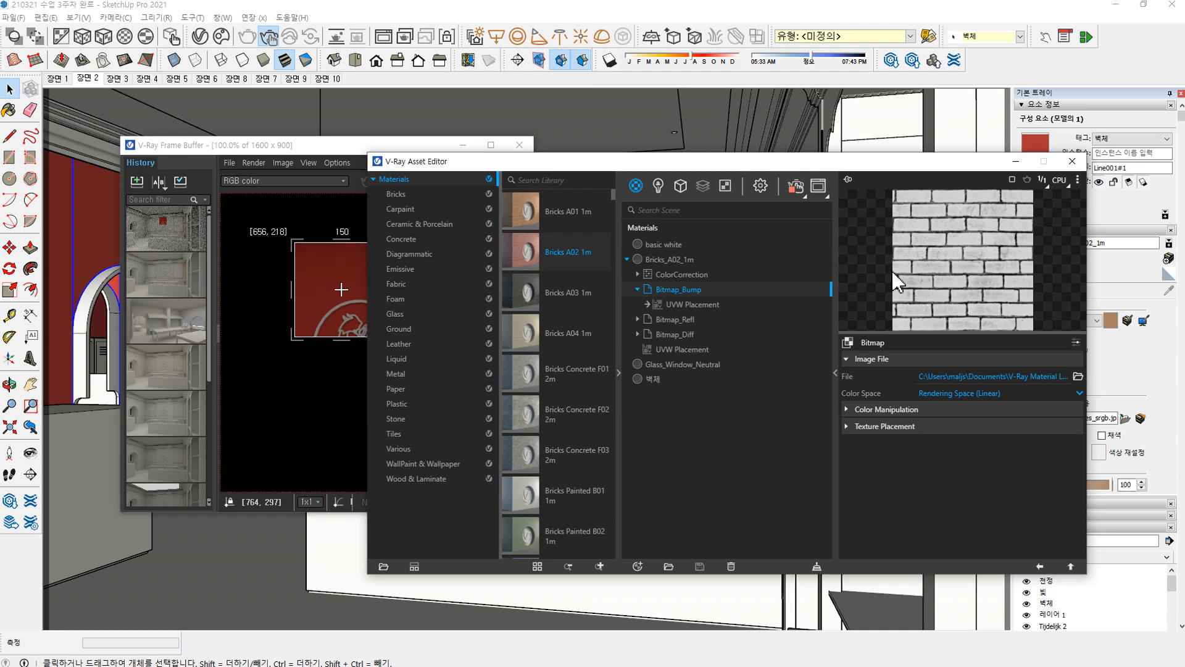
pyautogui.click(637, 289)
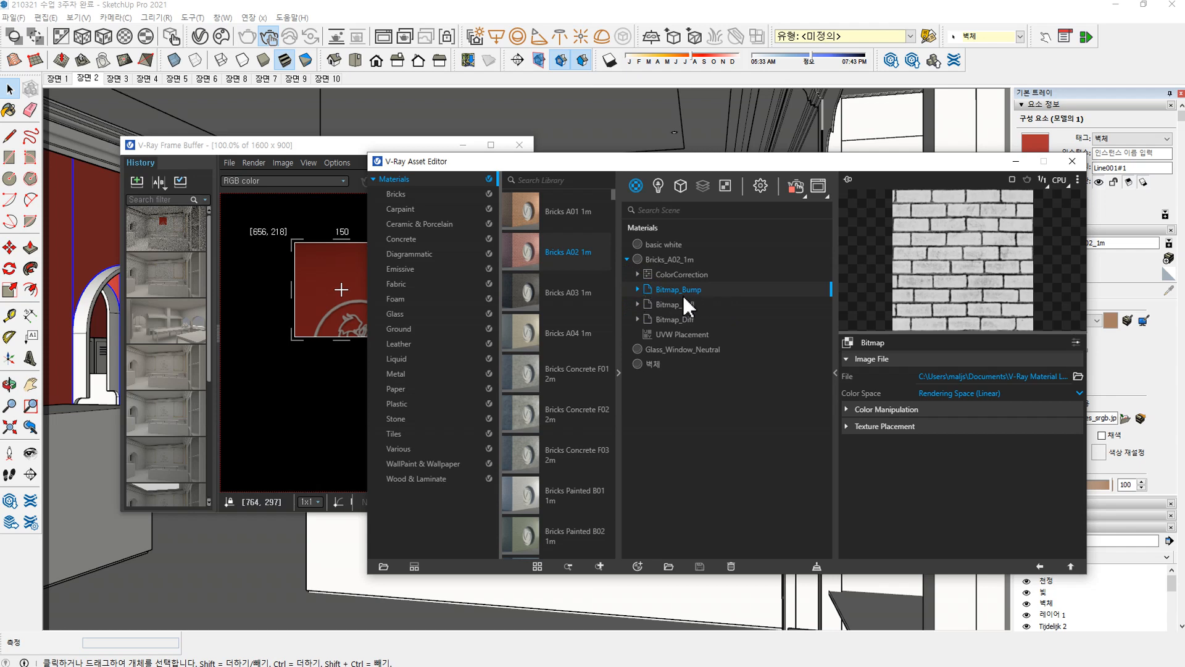
pyautogui.click(627, 259)
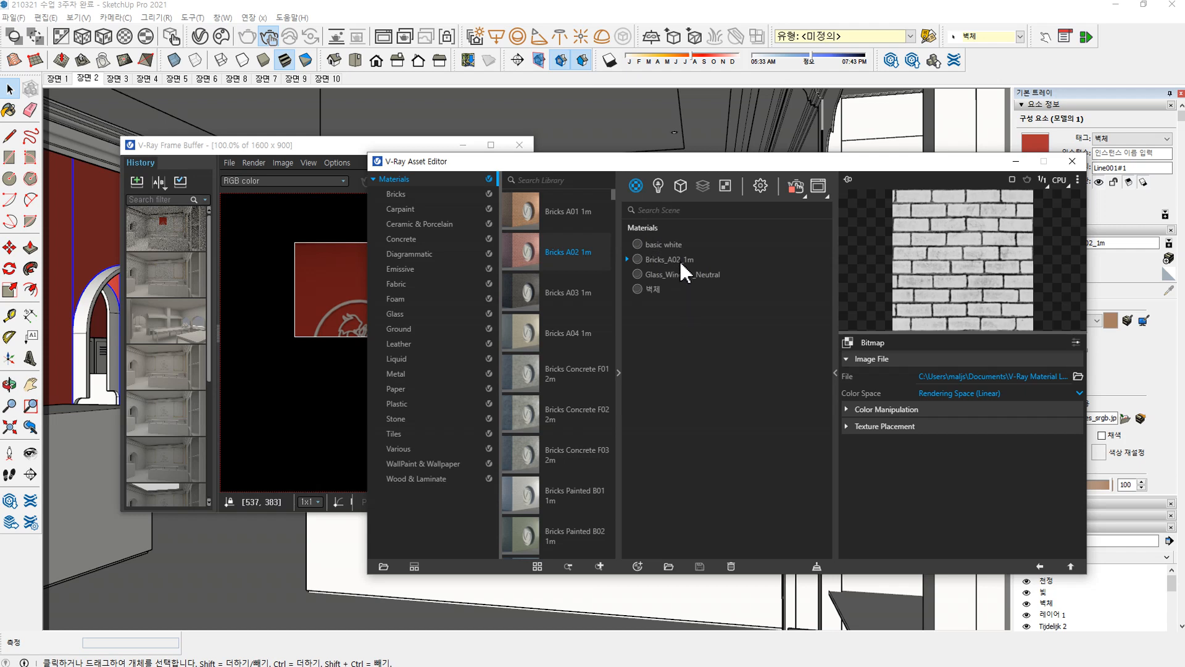
# Step: Delete the Bricks_A02_1m material from the scene
pyautogui.click(1016, 162)
pyautogui.click(464, 145)
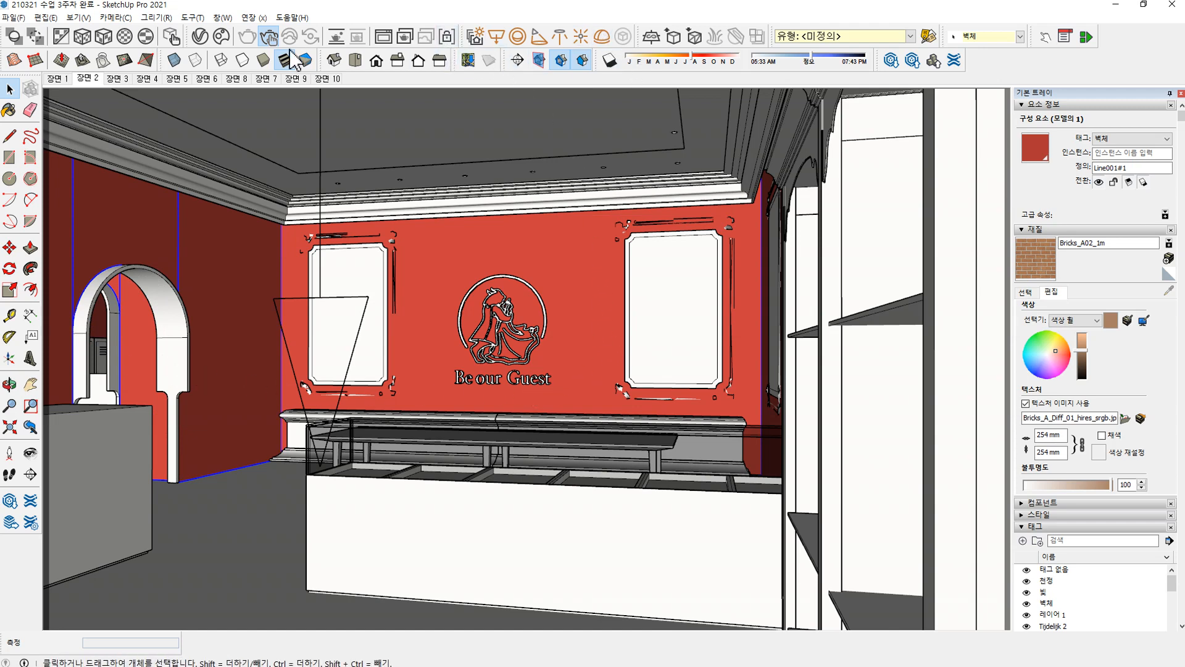
pyautogui.click(199, 35)
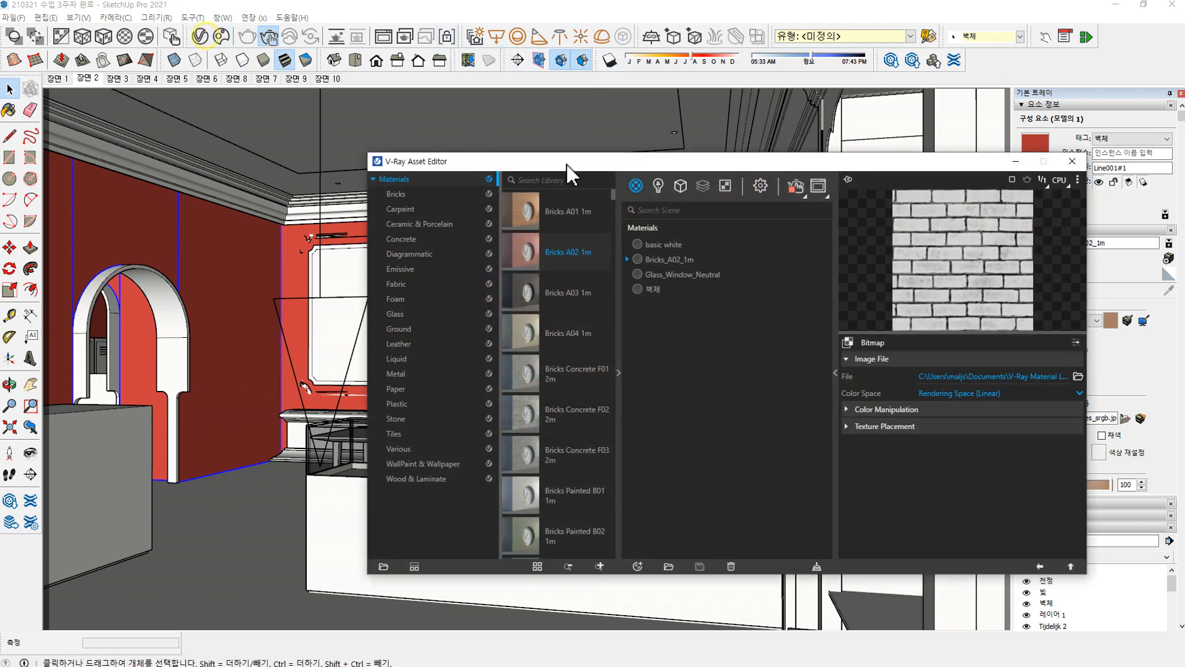
pyautogui.click(650, 260)
pyautogui.rightClick(660, 258)
pyautogui.click(685, 379)
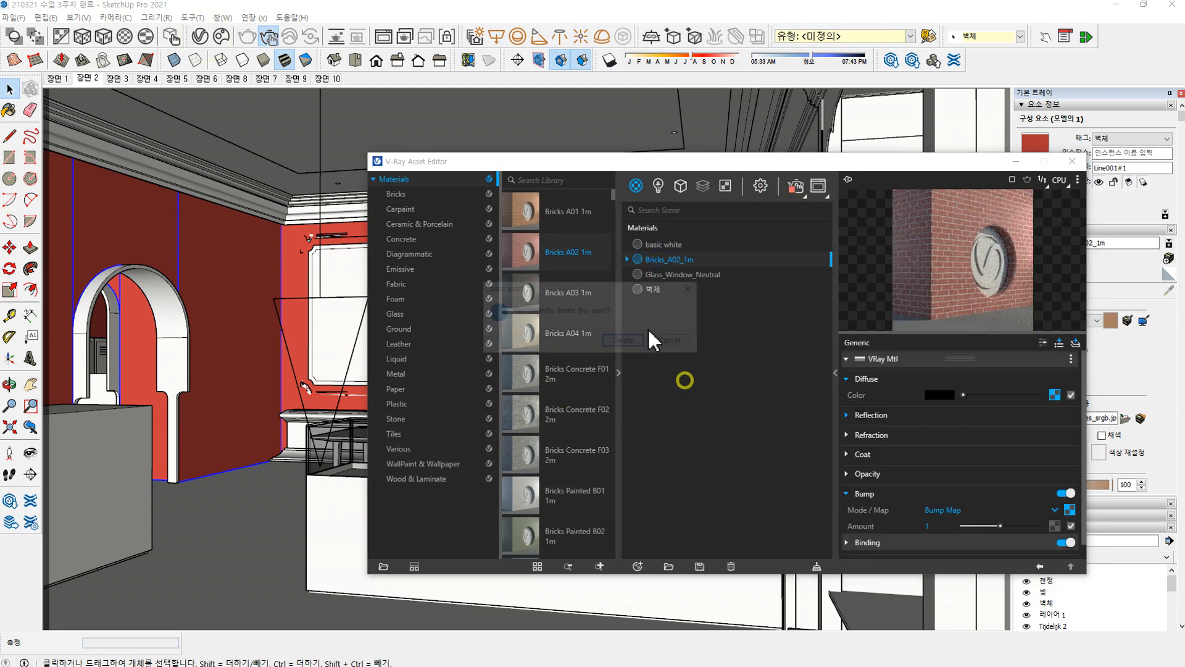
pyautogui.click(632, 339)
# Step: Select the 벽체 material and arrange the frame buffer and asset editor windows side by side
pyautogui.click(656, 273)
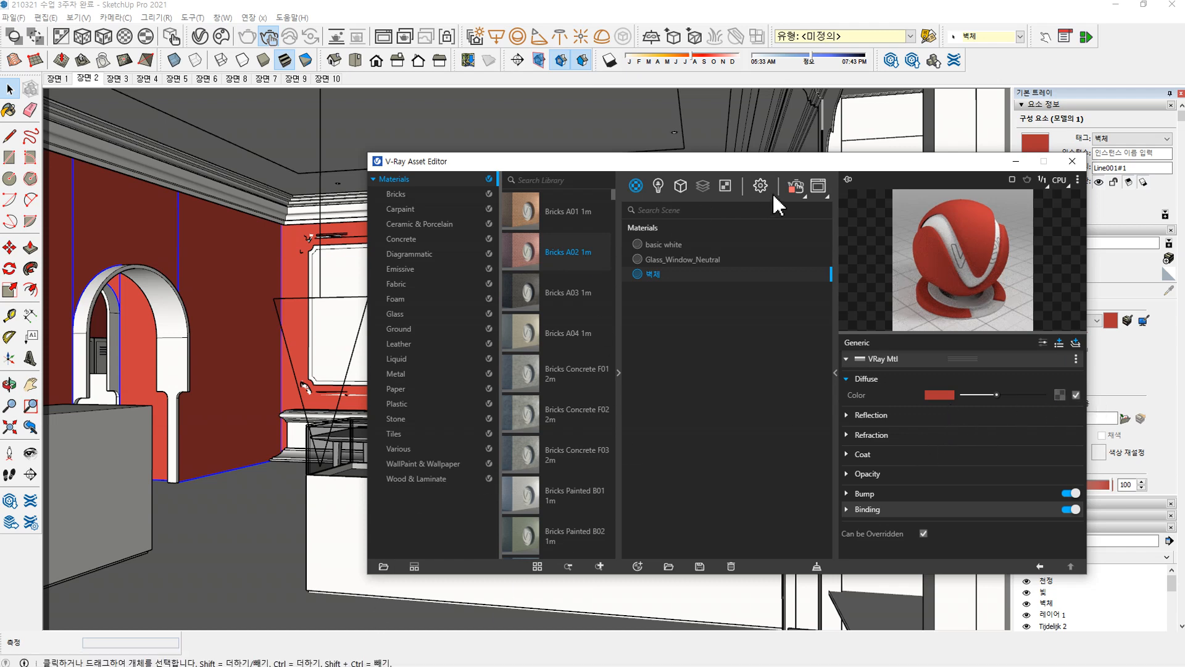
pyautogui.click(816, 188)
pyautogui.click(658, 658)
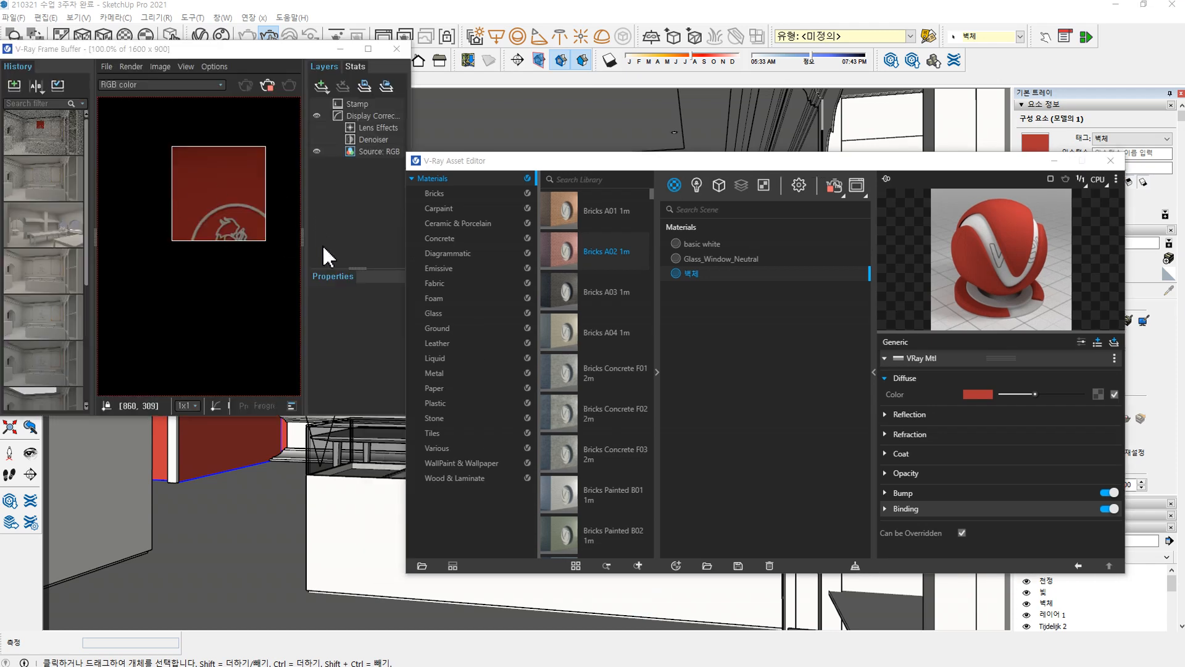
pyautogui.moveTo(250, 57); pyautogui.dragTo(260, 44)
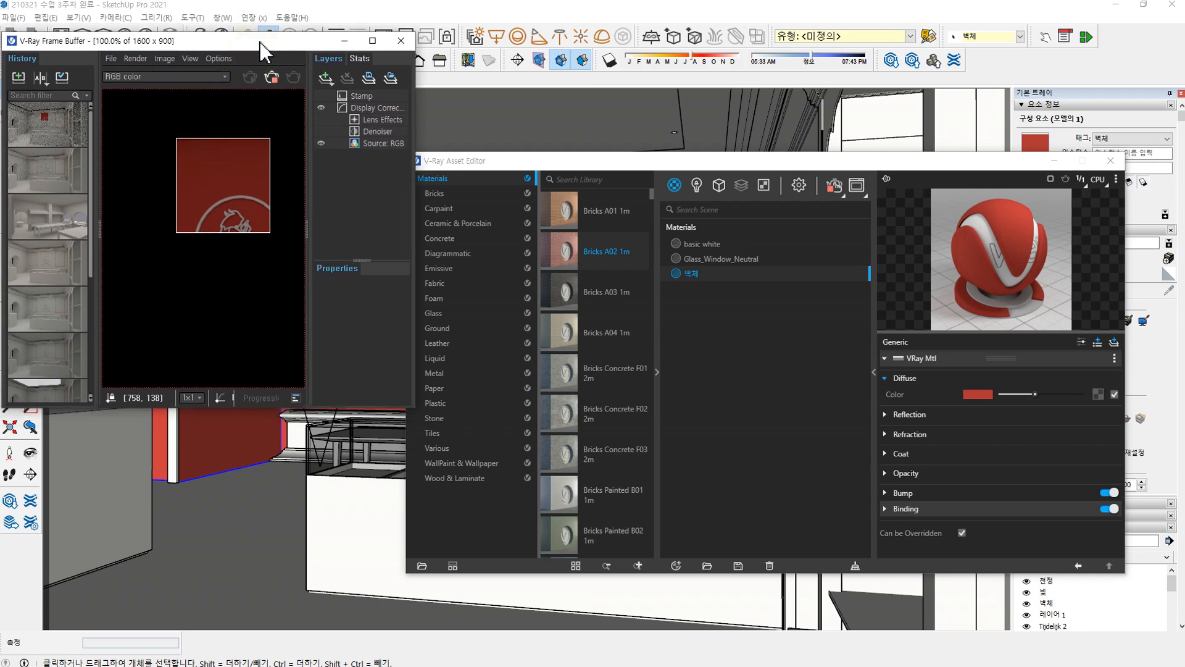
pyautogui.moveTo(603, 168); pyautogui.dragTo(614, 103)
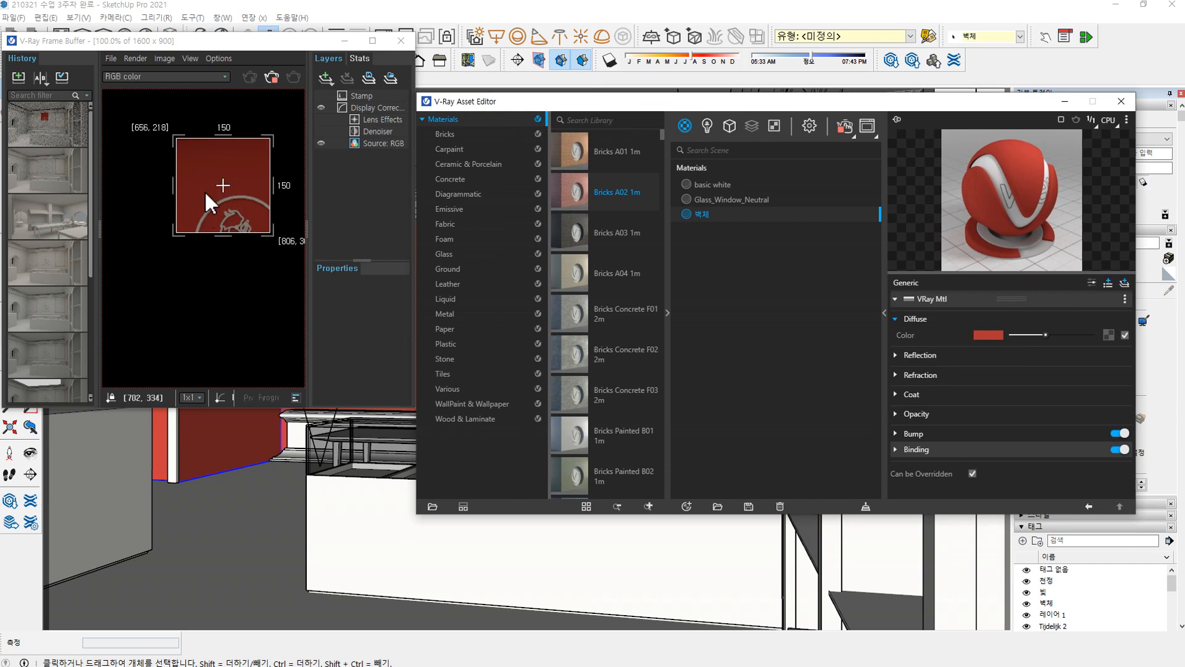
# Step: Assign a Color Correction texture to the diffuse color of the 벽체 material and expand its texture tree
pyautogui.click(1109, 335)
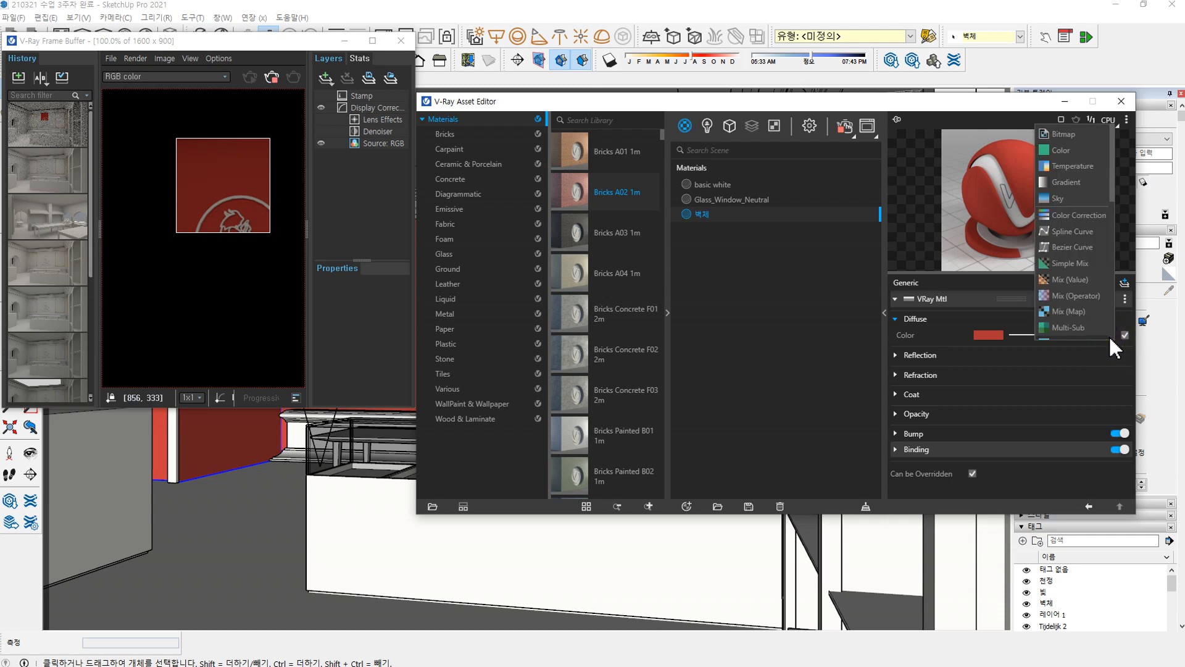
pyautogui.click(1064, 218)
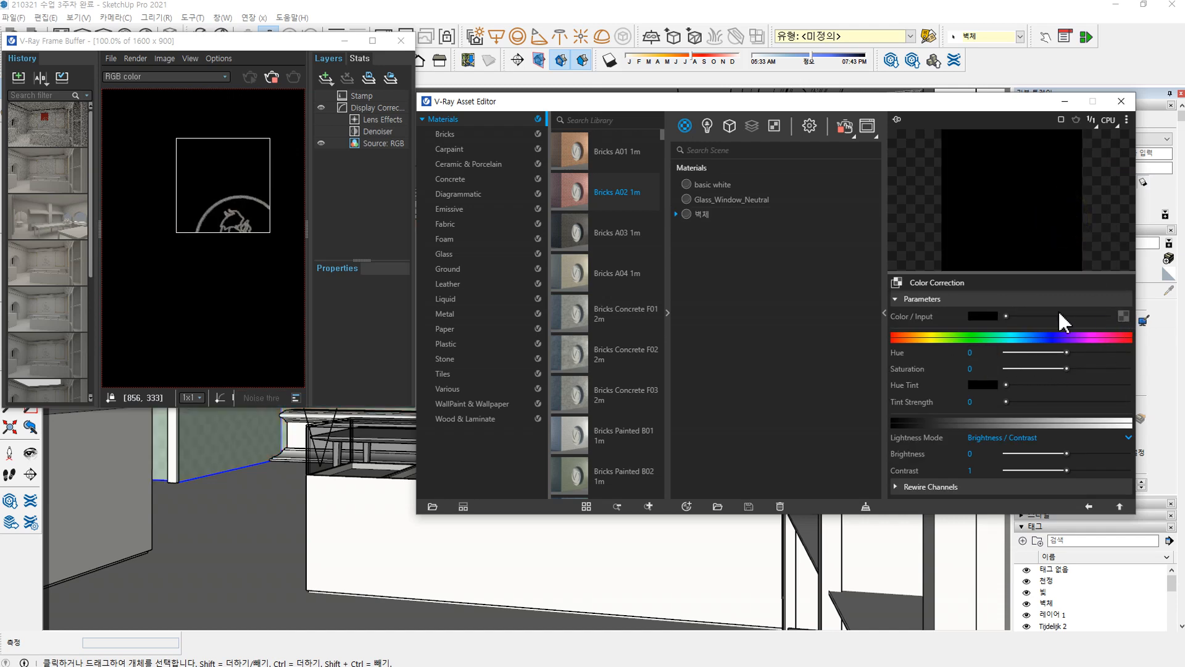
pyautogui.click(675, 214)
# Step: Assign a Mix (Map) texture as the Color Correction's color input and expand it in the material tree
pyautogui.click(1124, 316)
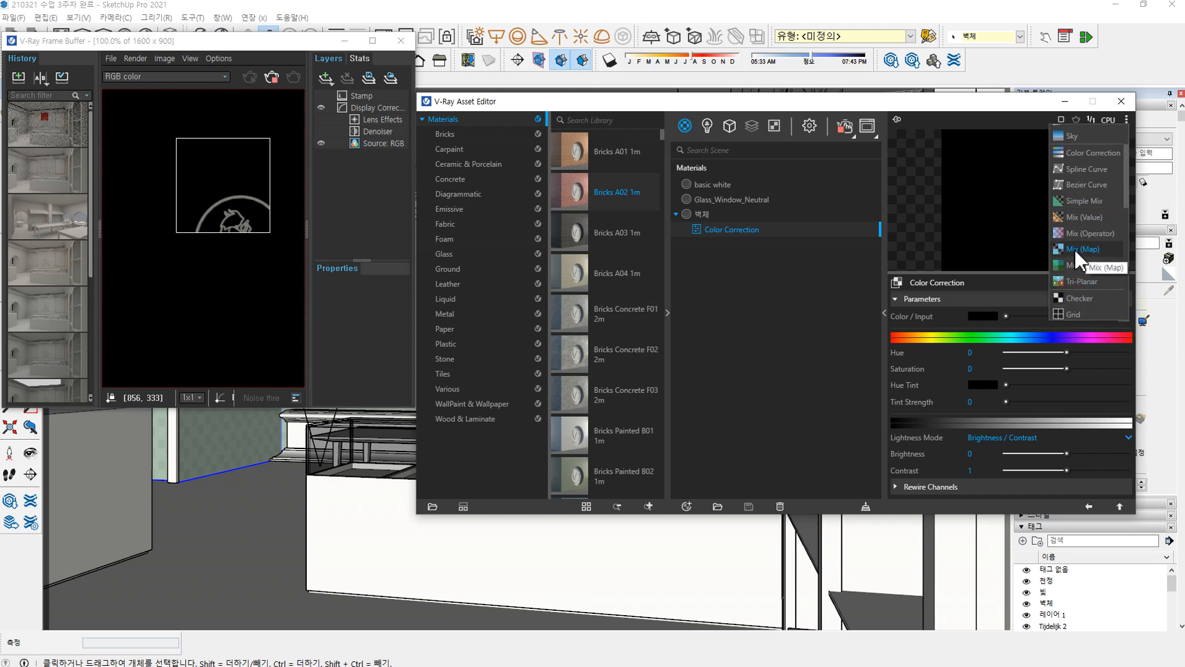
pyautogui.click(1089, 249)
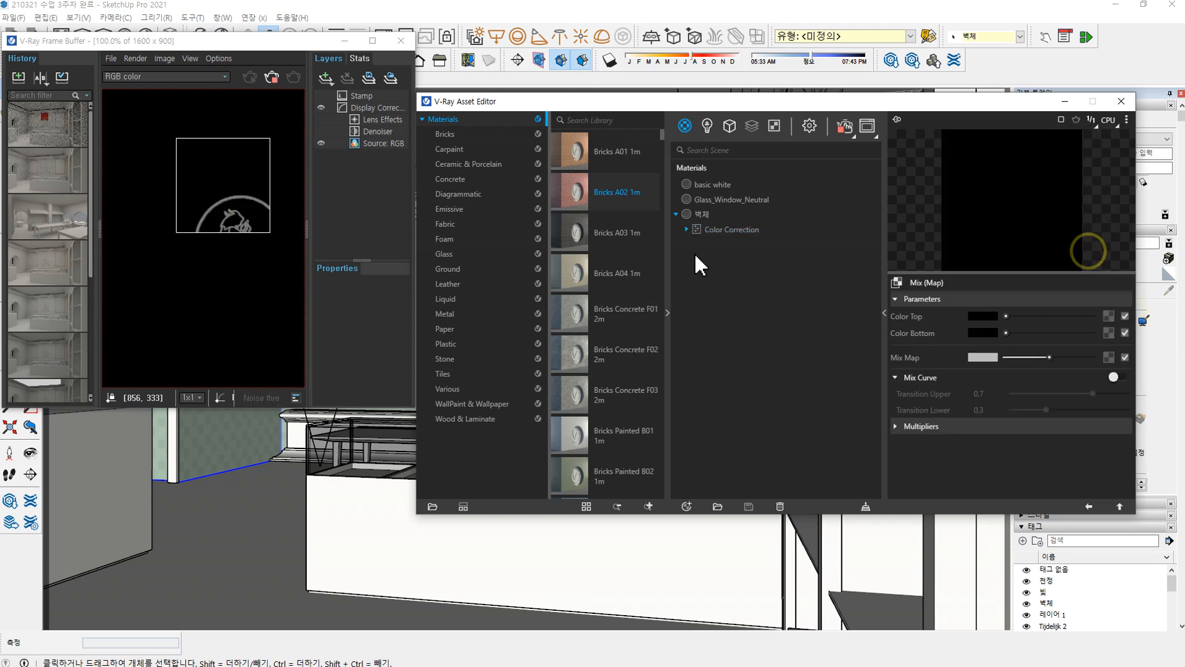
pyautogui.click(687, 230)
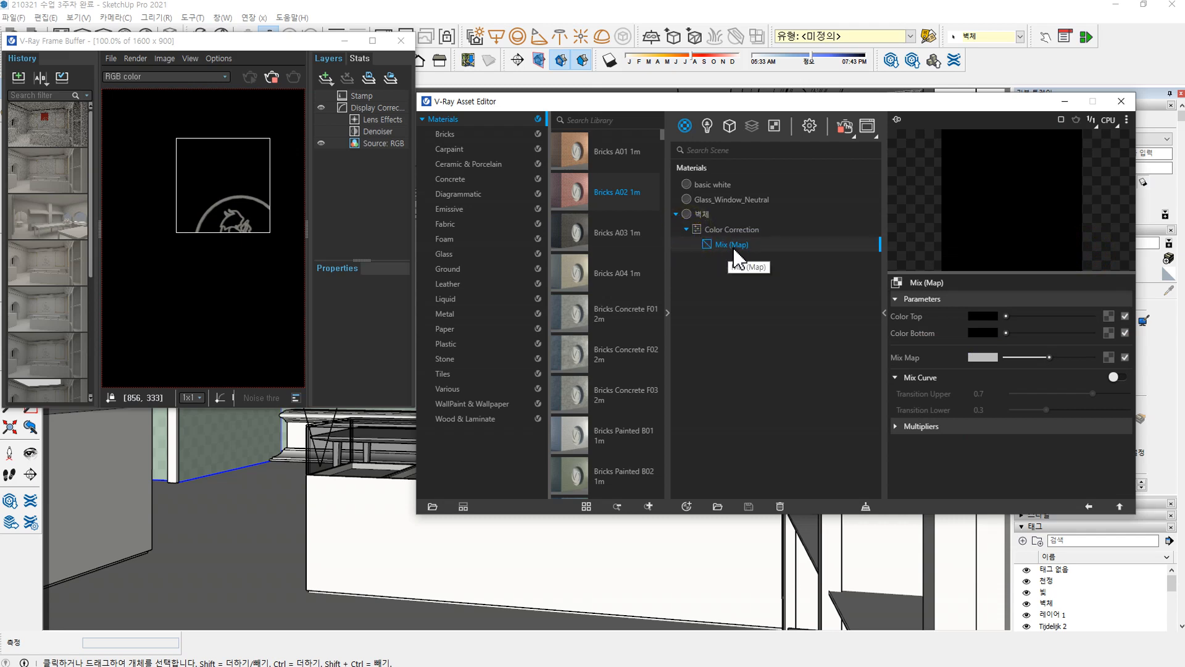
# Step: Load the st_trzo_v_2 image as a Bitmap in the Mix (Map) texture's Color Top and expand it in the material tree
pyautogui.click(1110, 319)
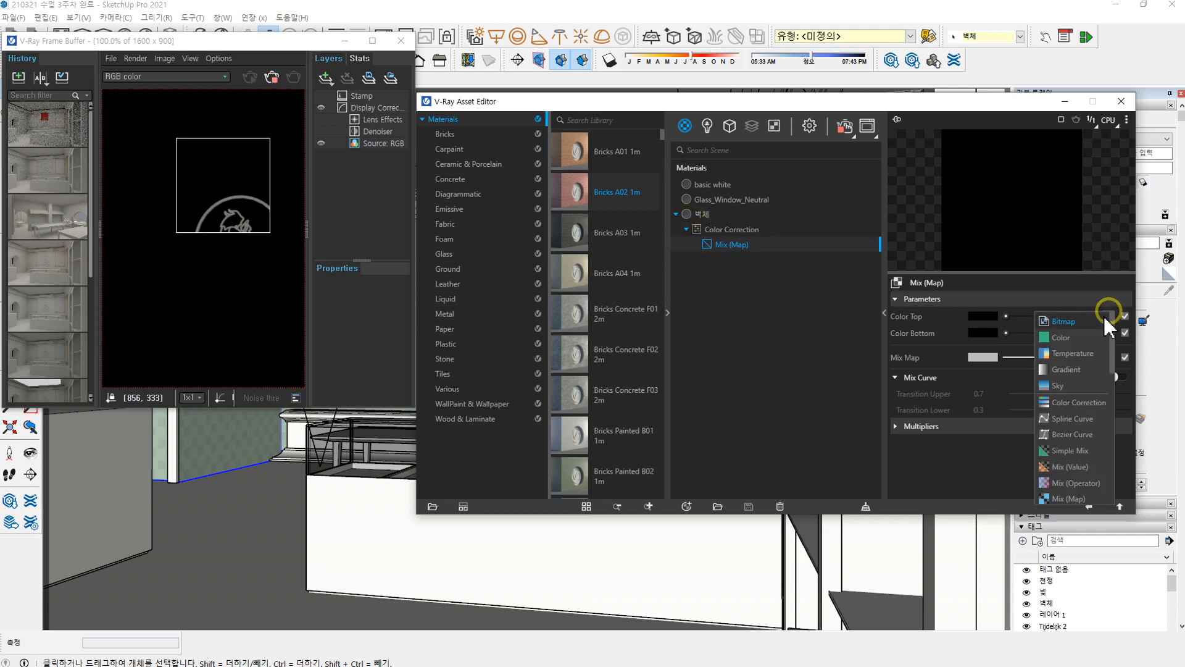
pyautogui.click(1058, 319)
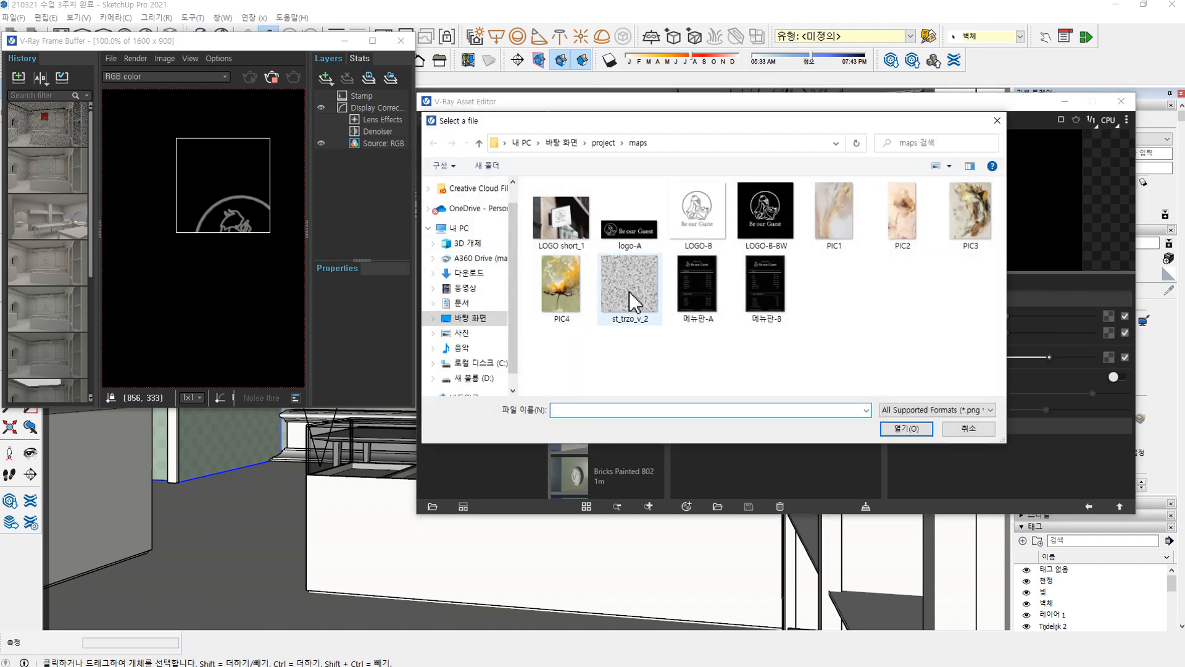
pyautogui.click(630, 289)
pyautogui.click(914, 426)
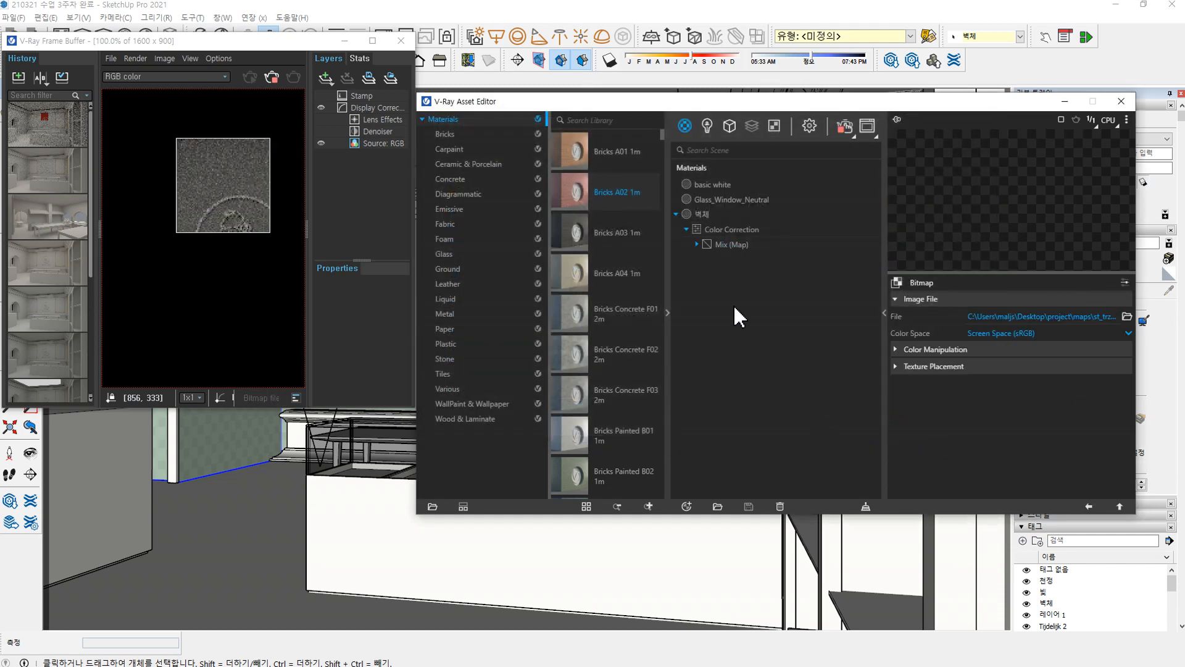
pyautogui.click(697, 245)
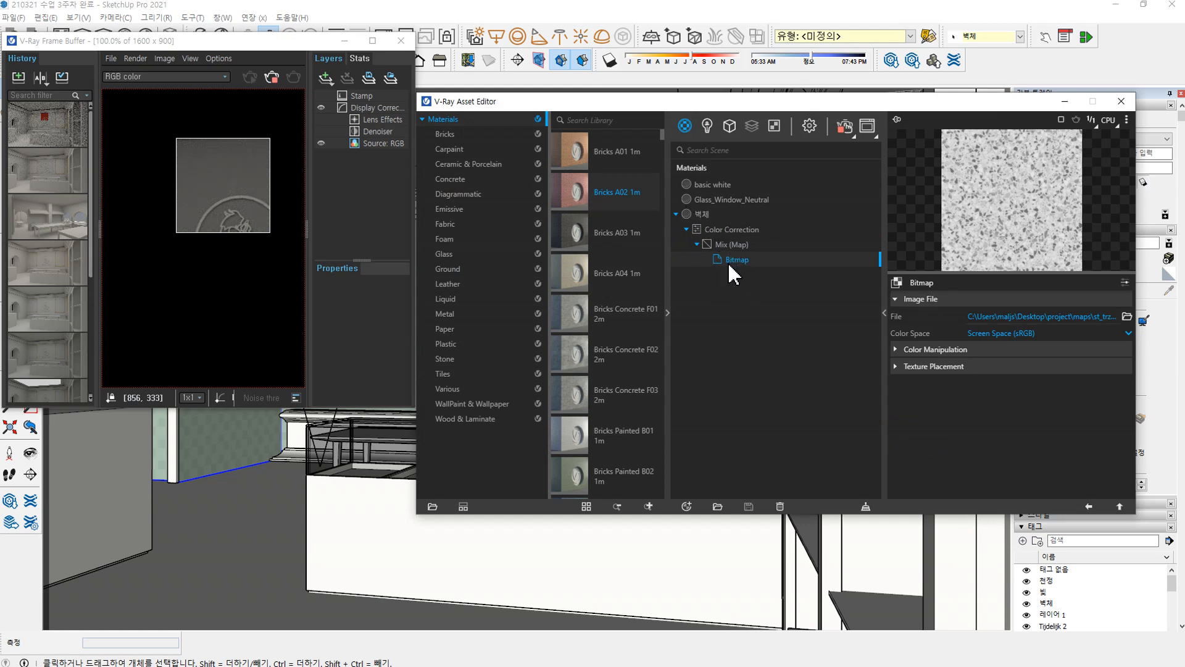
# Step: Review the 벽체 material's nested Color Correction, Mix (Map) and Bitmap layers one by one in the tree
pyautogui.click(714, 230)
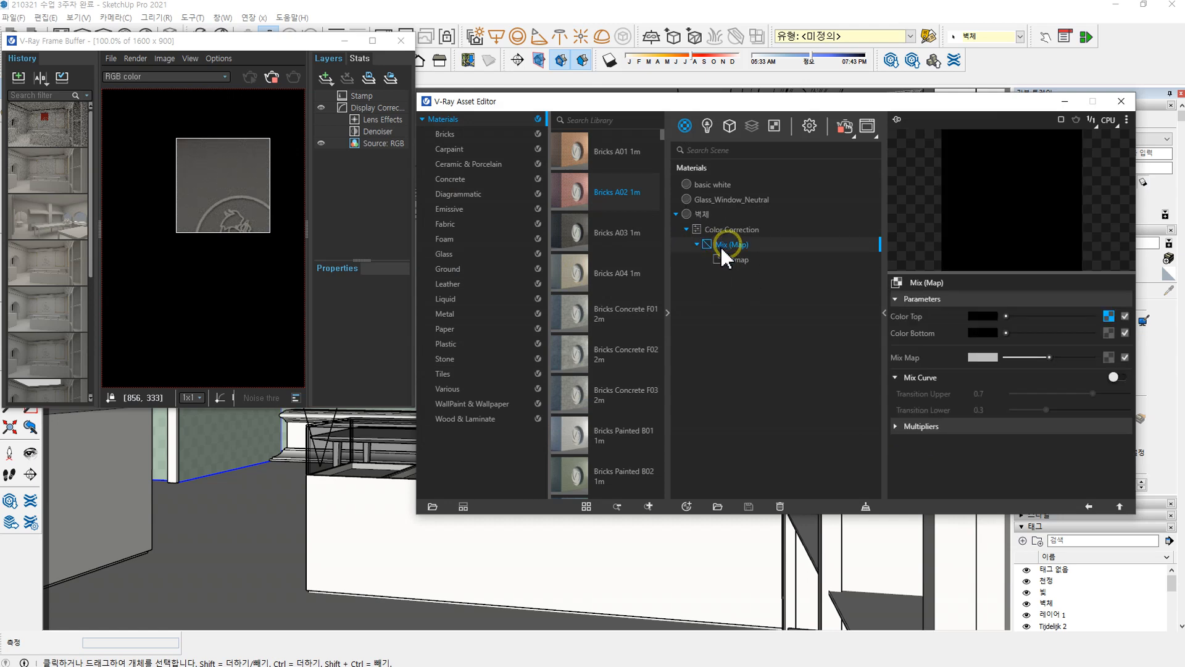
pyautogui.click(722, 242)
pyautogui.click(711, 229)
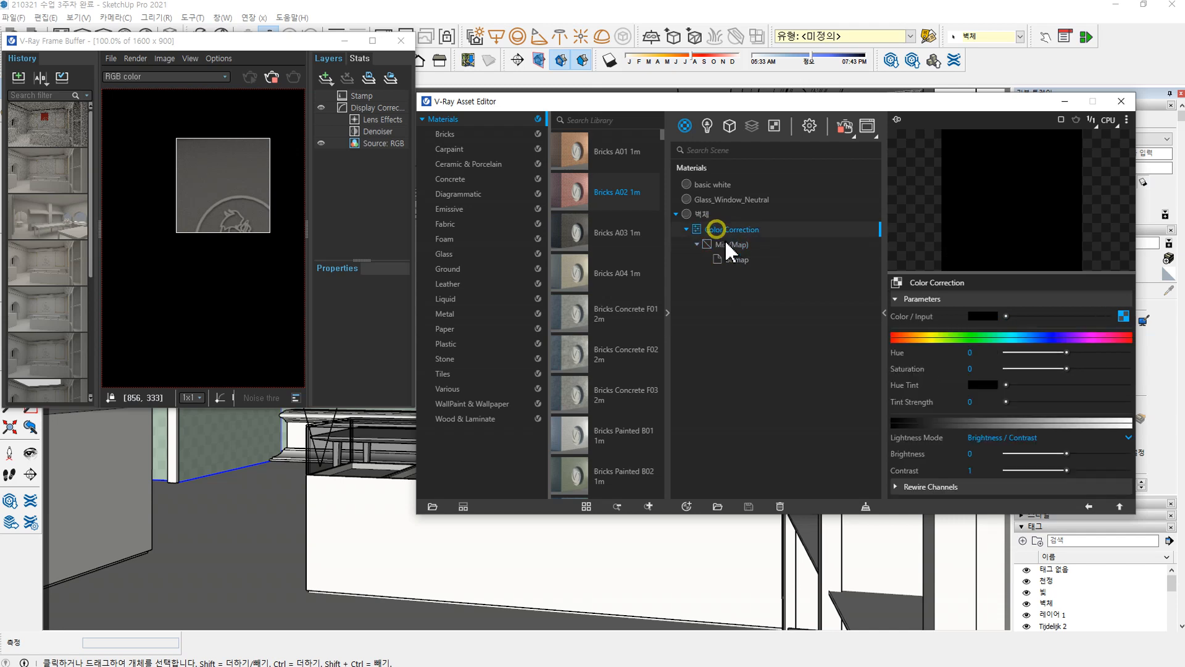
pyautogui.click(719, 244)
pyautogui.click(720, 230)
pyautogui.click(726, 244)
pyautogui.click(721, 228)
pyautogui.click(725, 245)
pyautogui.click(734, 260)
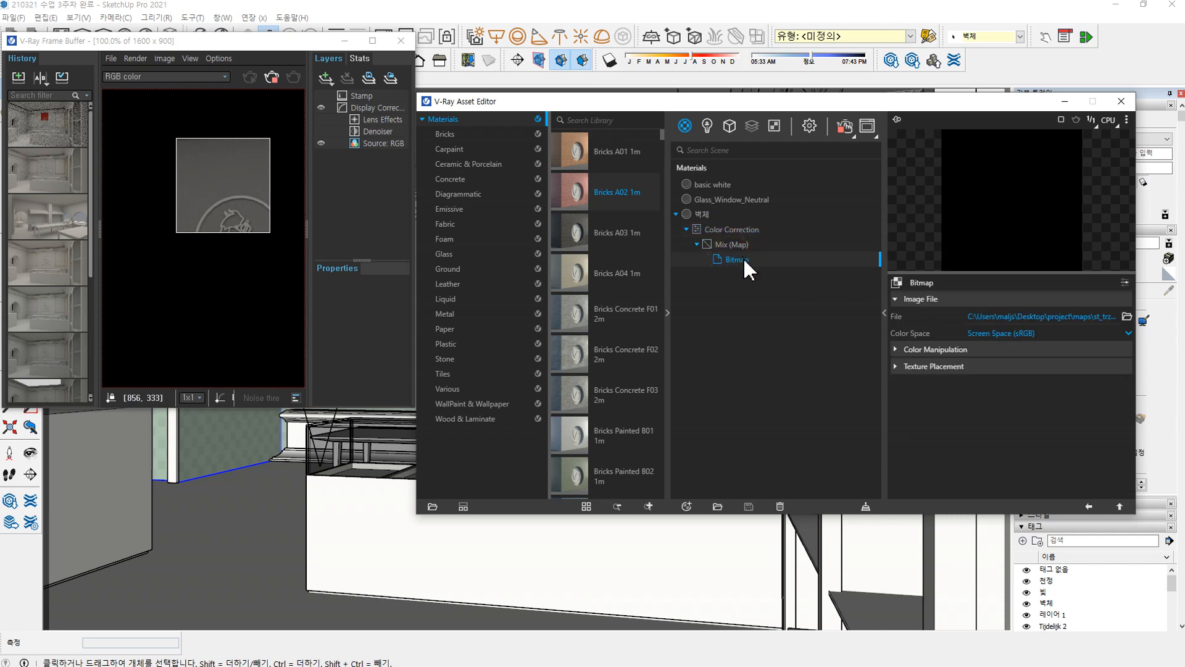
pyautogui.click(717, 244)
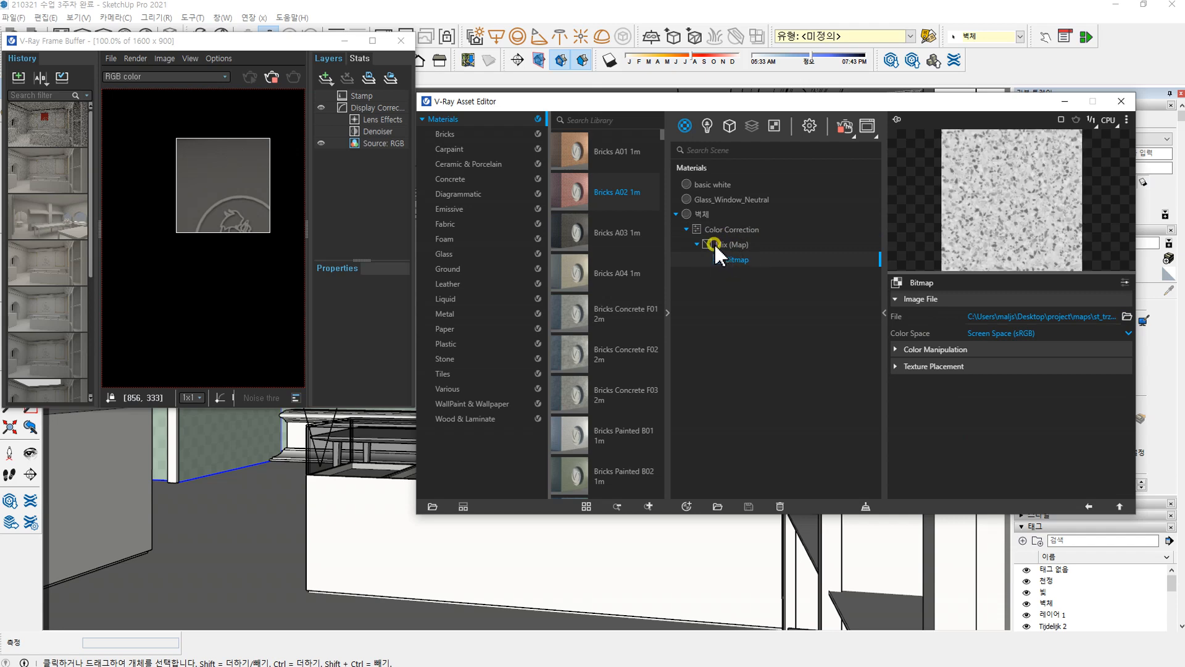
pyautogui.click(716, 229)
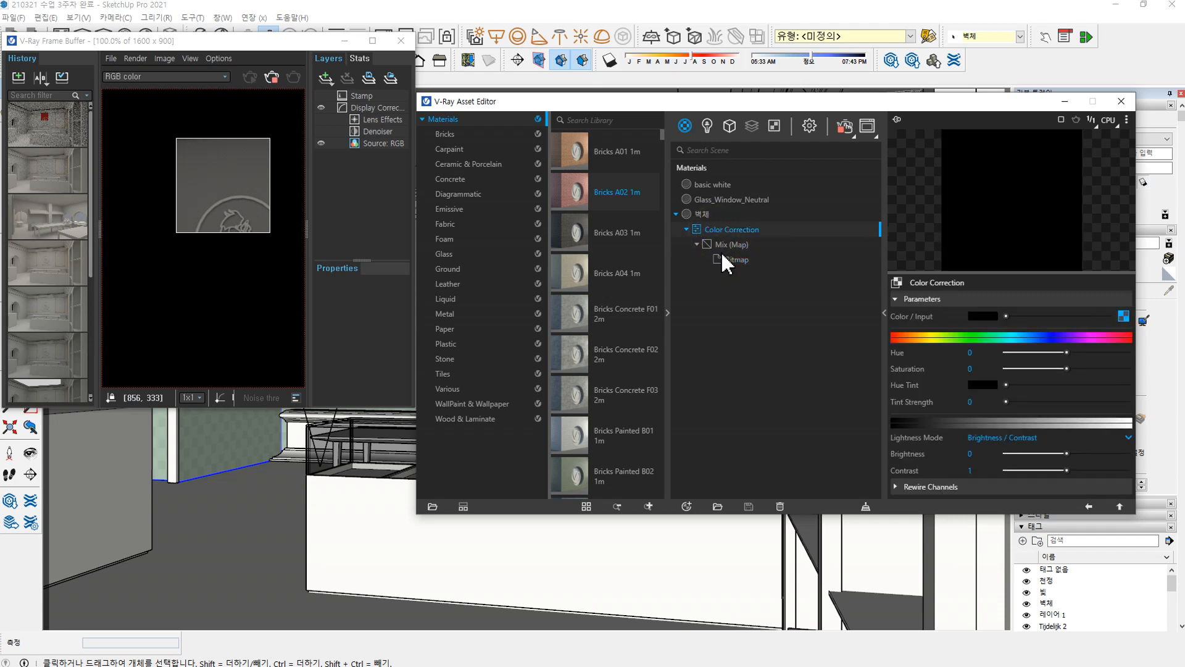
pyautogui.click(723, 252)
pyautogui.click(737, 264)
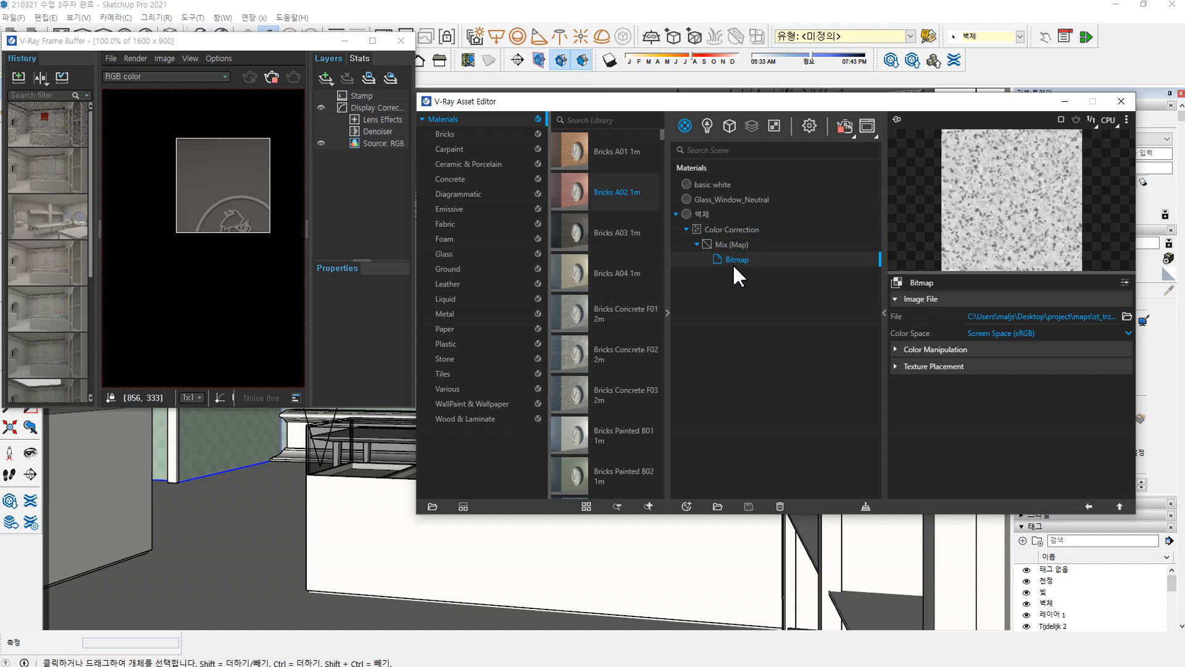
# Step: Uncover the SketchUp material settings and set the 벽체 material's texture width to 2000 mm
pyautogui.moveTo(864, 101)
pyautogui.mouseDown()
pyautogui.moveTo(548, 101)
pyautogui.moveTo(661, 112)
pyautogui.mouseUp()
pyautogui.click(1058, 433)
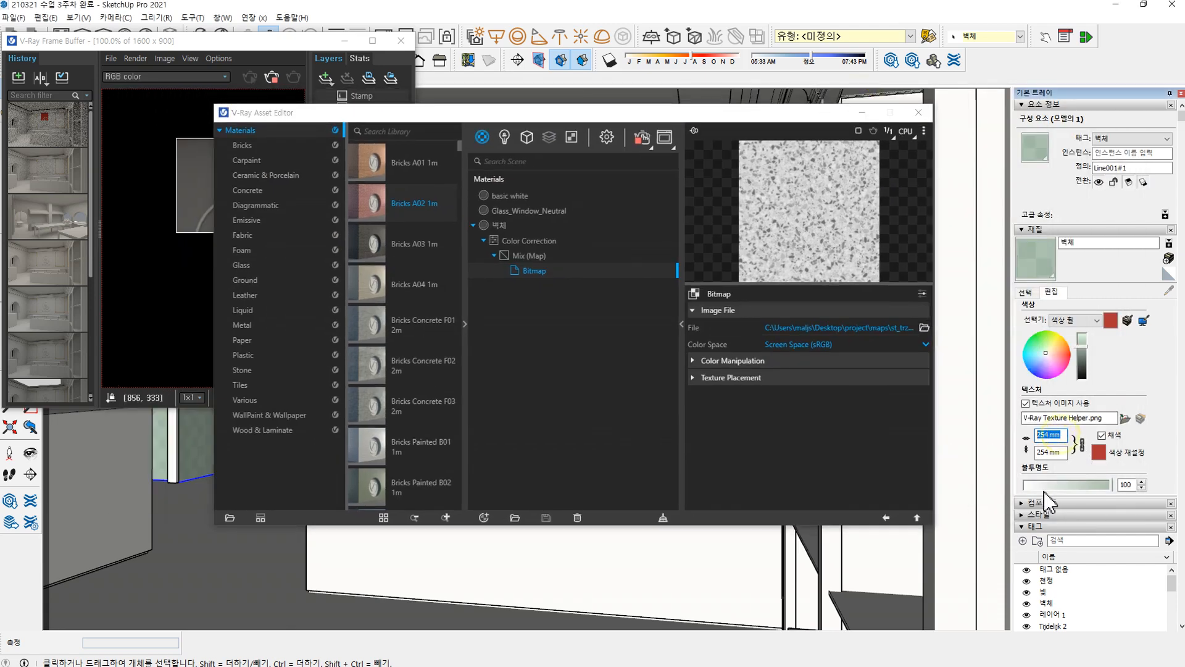
pyautogui.write('200')
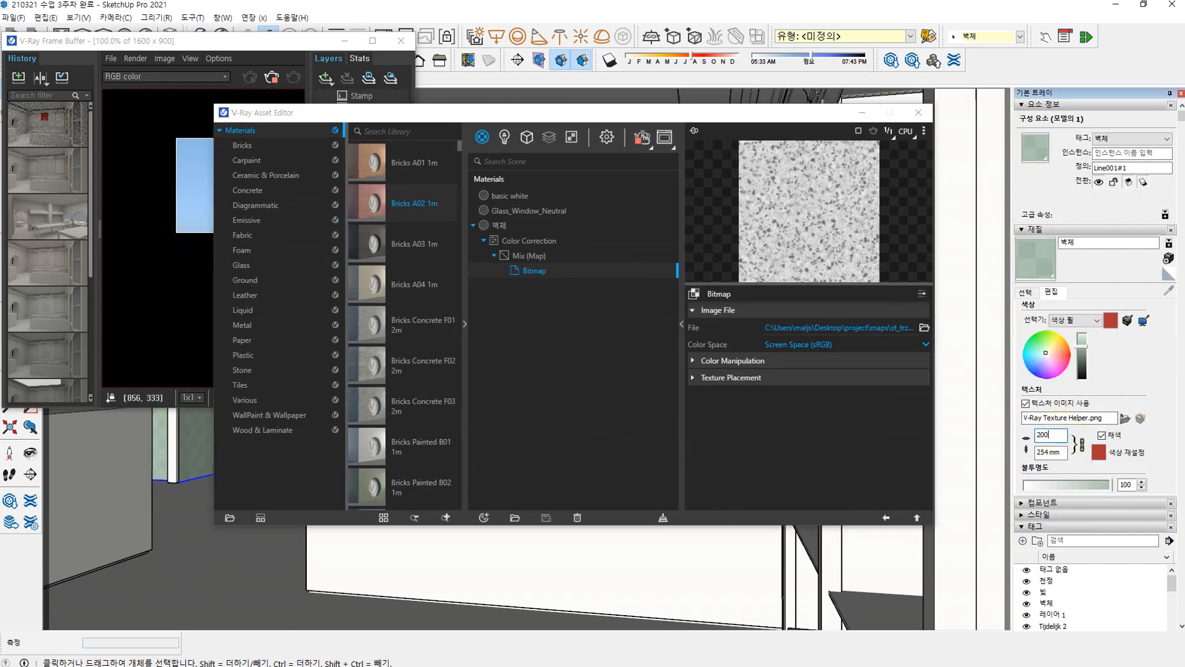
pyautogui.write('0')
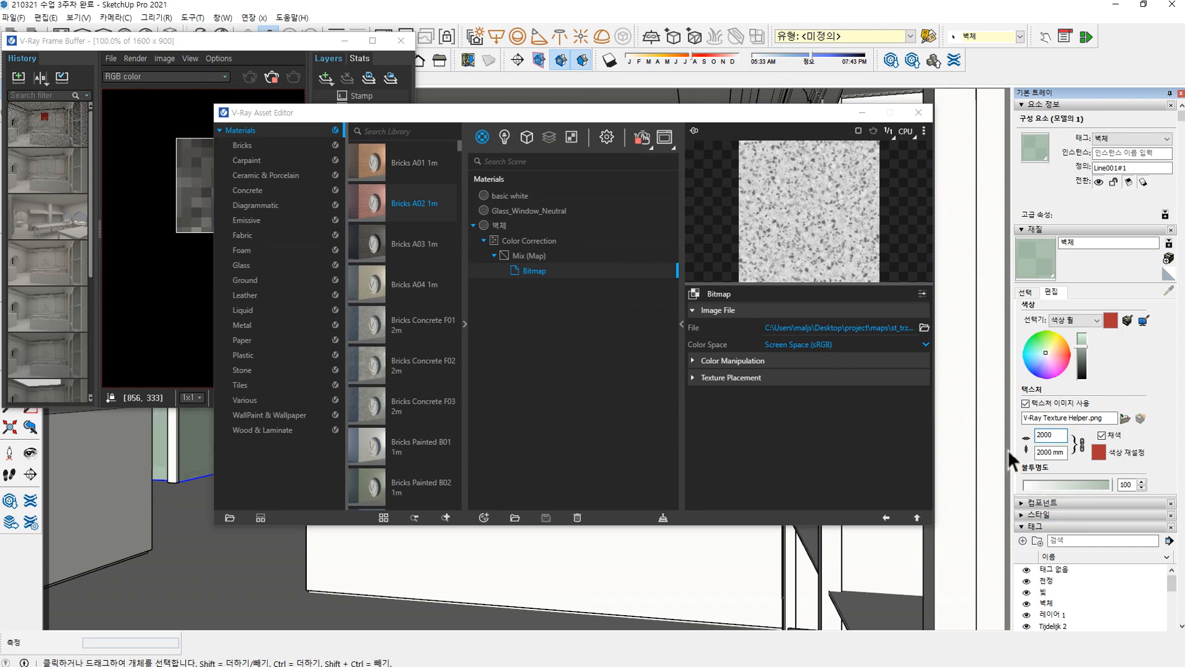
# Step: Set the 벽체 material's texture width to 1200 mm in the SketchUp material settings
pyautogui.moveTo(1057, 434); pyautogui.dragTo(927, 428)
pyautogui.write('12')
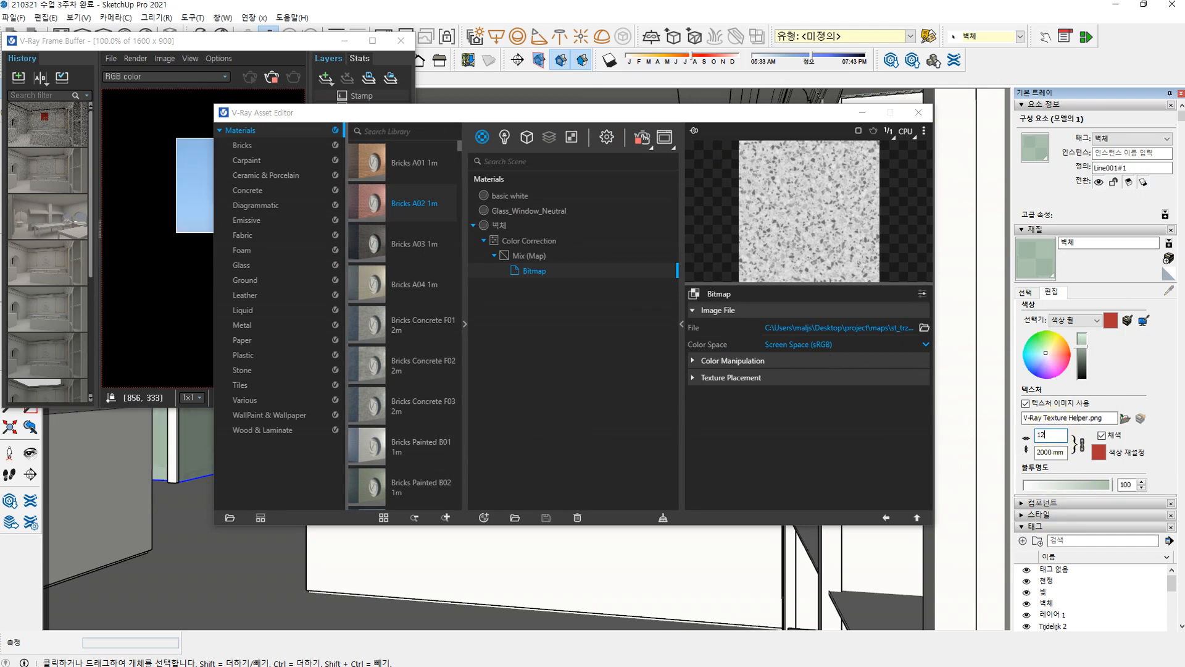
pyautogui.write('00')
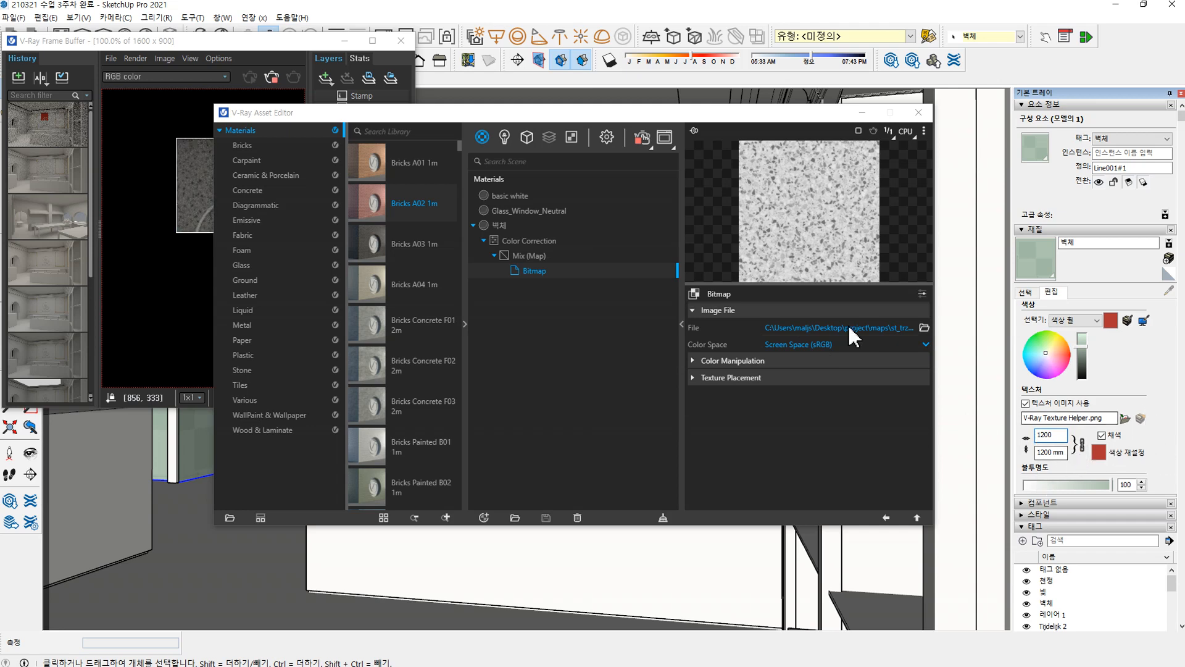
# Step: Move the asset editor aside and redraw the render region about 236 pixels wide to cover the whole wall logo
pyautogui.moveTo(662, 118); pyautogui.dragTo(811, 80)
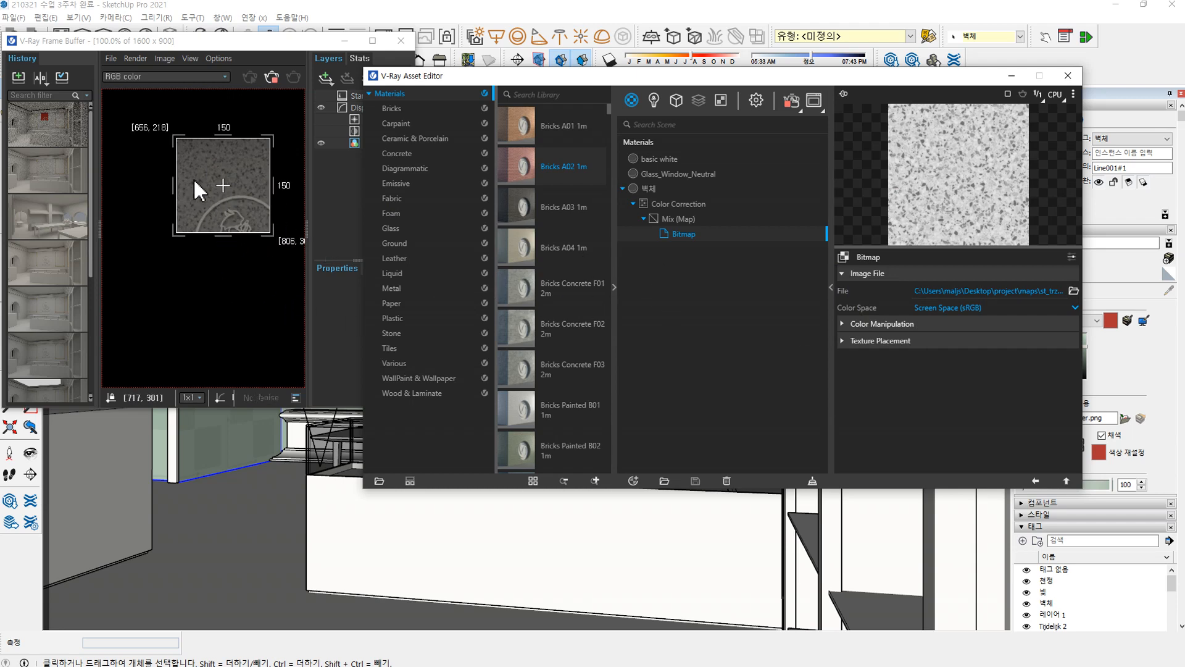
pyautogui.moveTo(146, 124); pyautogui.dragTo(295, 293)
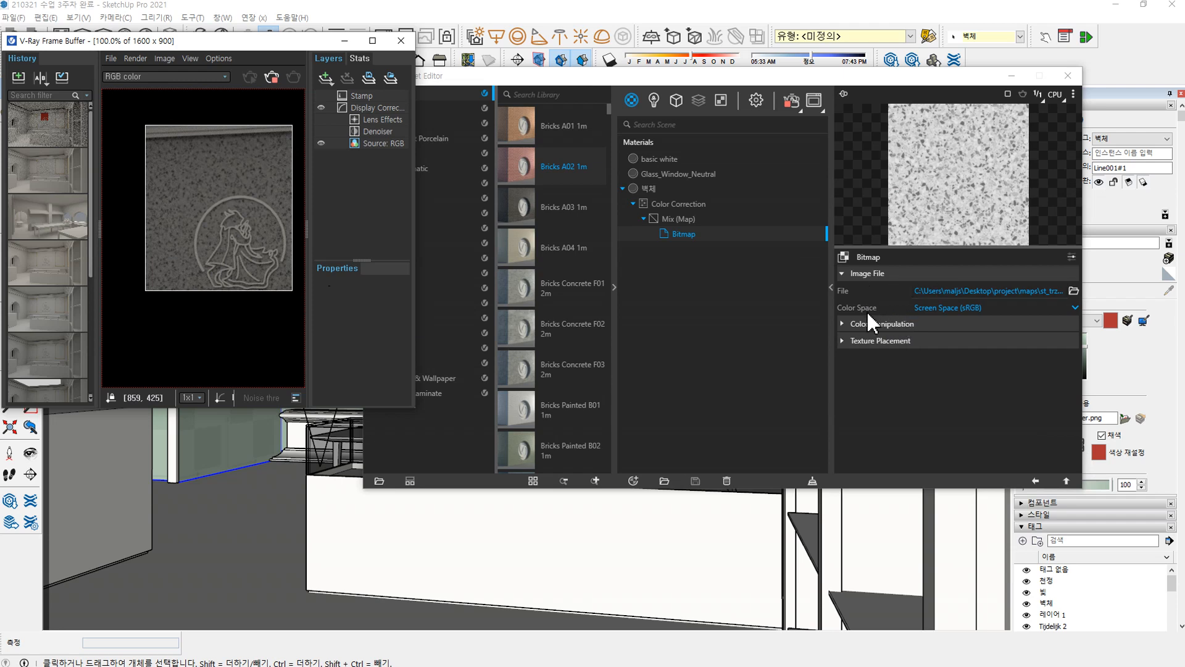
# Step: Examine the Bitmap's Color Manipulation settings and the layer hierarchy of the 벽체 material
pyautogui.click(847, 325)
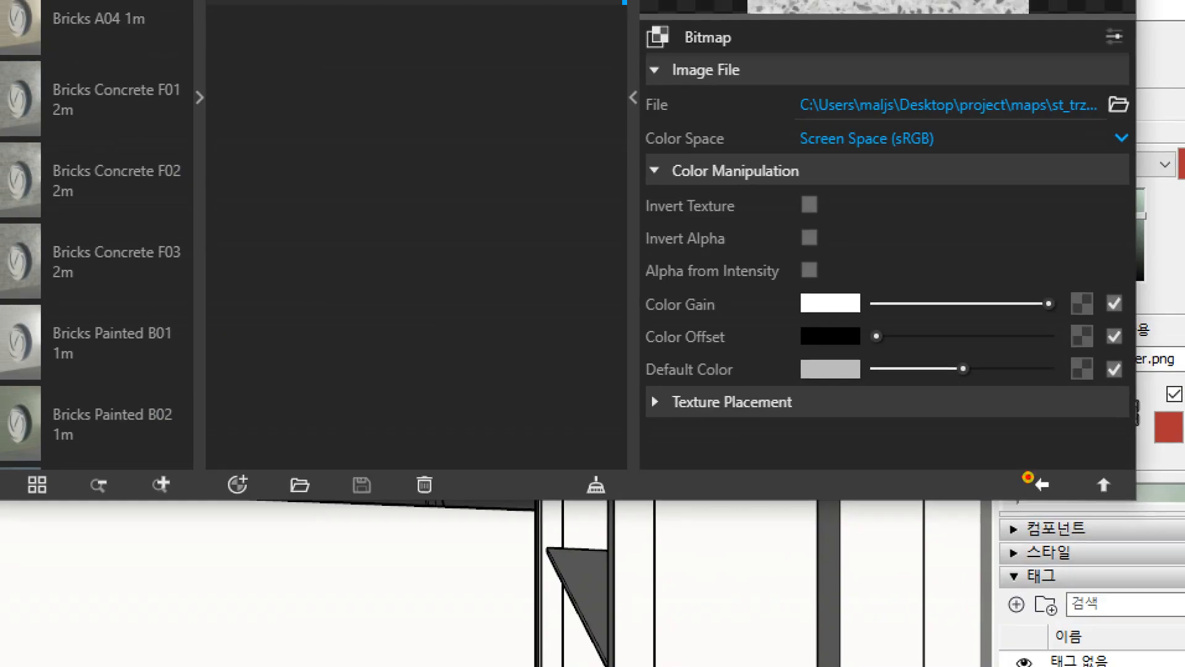
pyautogui.click(1027, 477)
pyautogui.moveTo(1037, 497); pyautogui.dragTo(1050, 493)
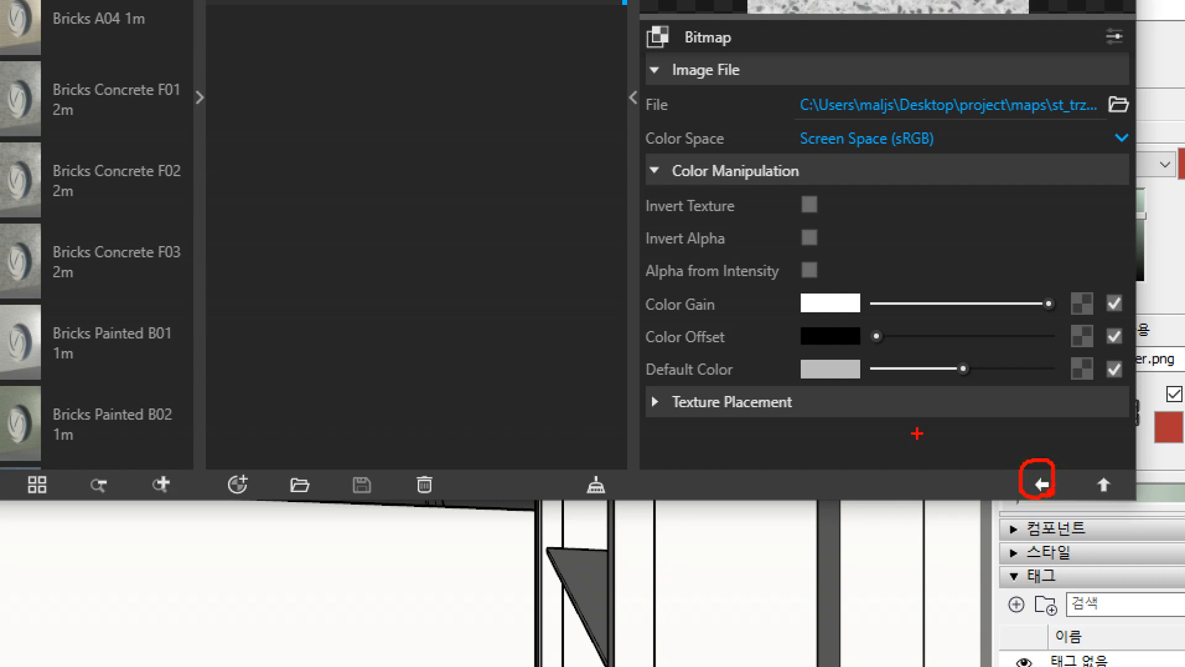
pyautogui.press('Escape')
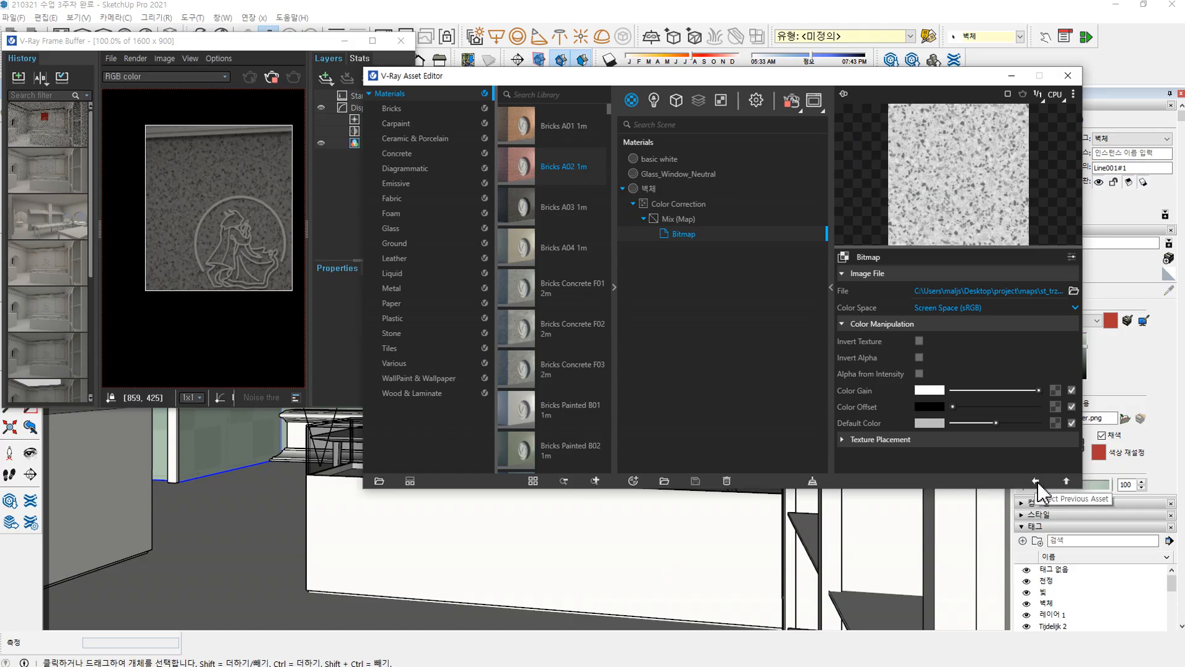
pyautogui.click(623, 188)
pyautogui.click(632, 204)
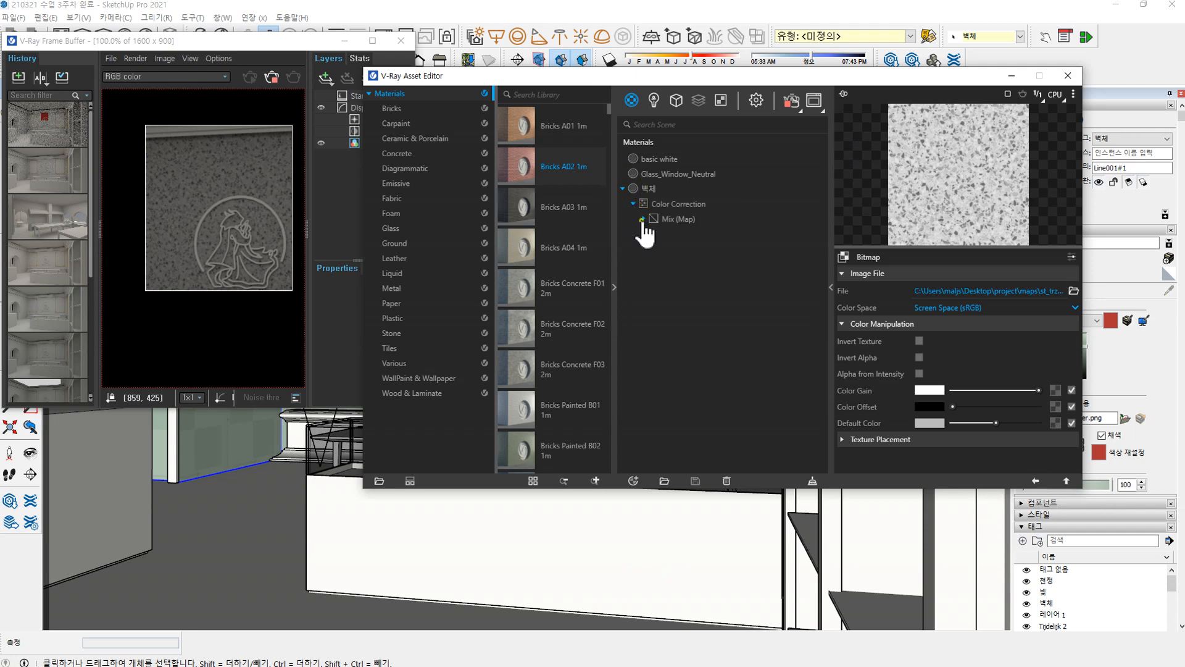
pyautogui.click(670, 219)
pyautogui.click(673, 205)
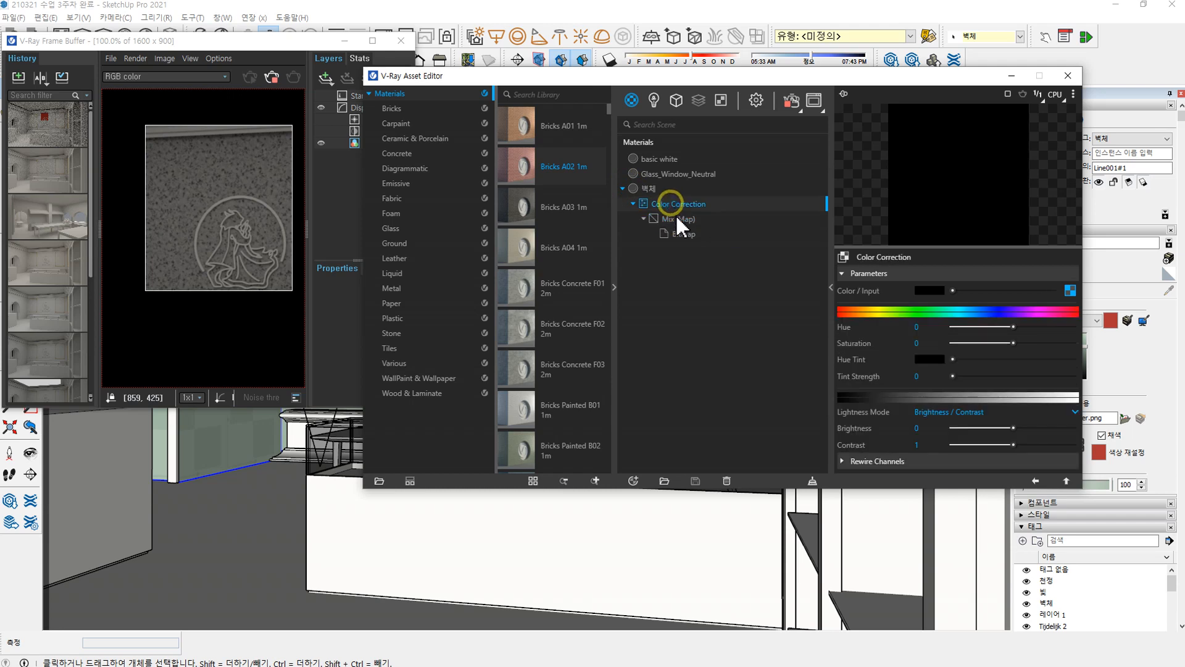
# Step: Set the Mix (Map) texture's Color Bottom to an orange with RGB values 219, 131, 87
pyautogui.click(677, 217)
pyautogui.click(677, 217)
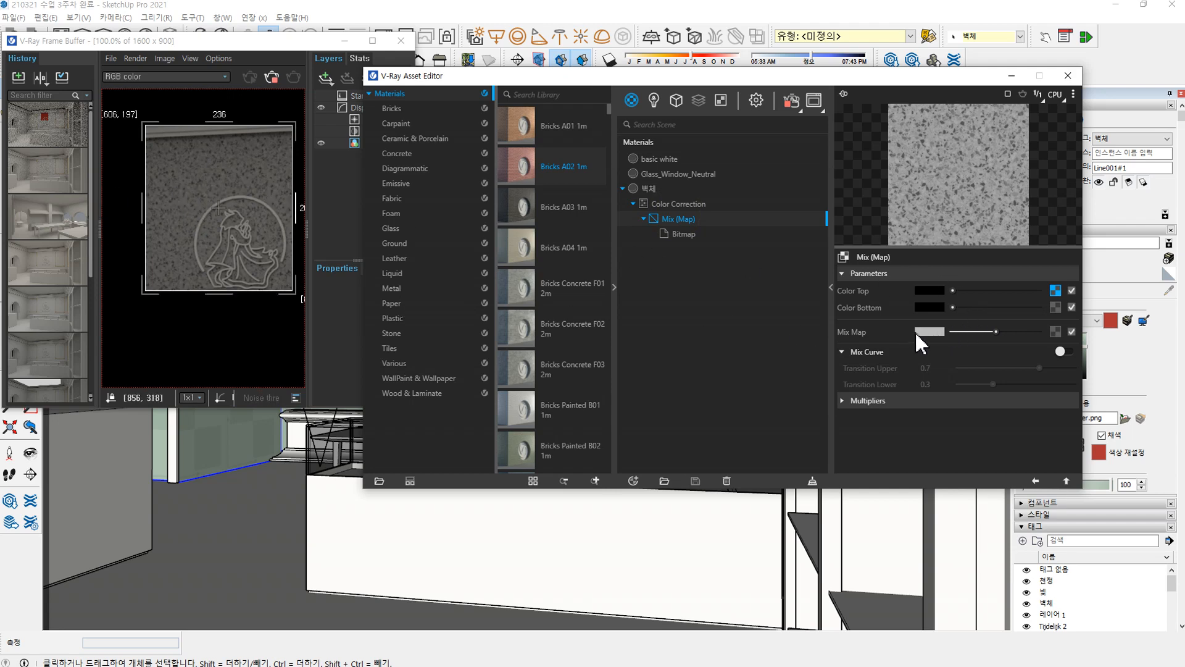
pyautogui.click(933, 304)
pyautogui.click(566, 264)
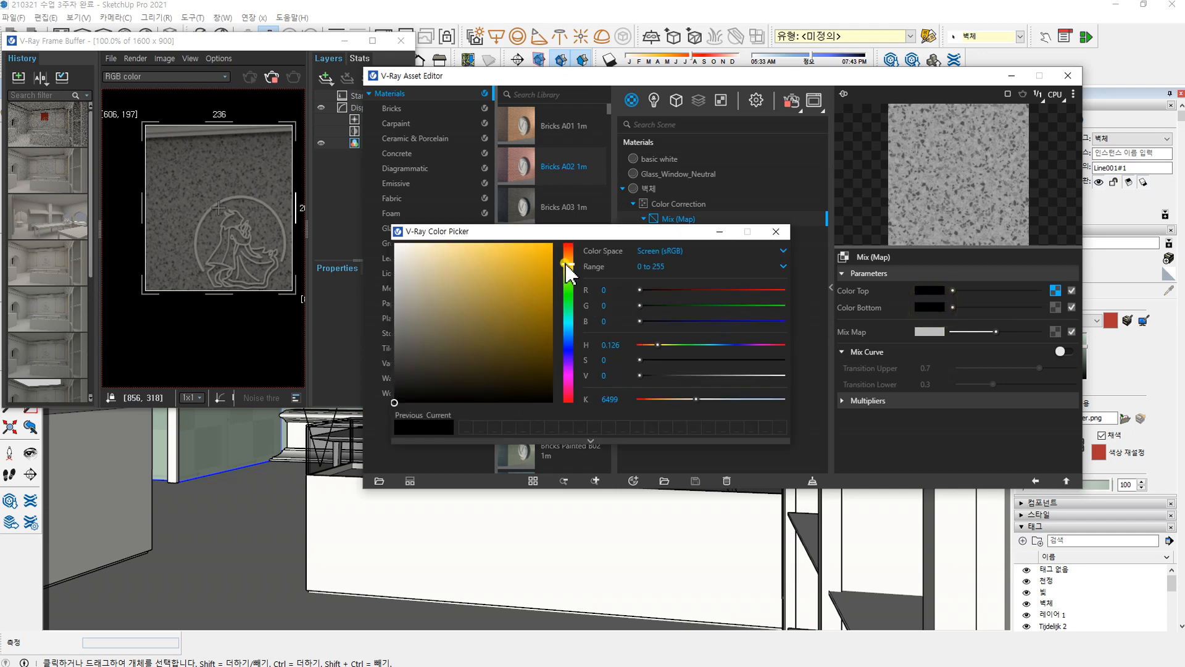
pyautogui.moveTo(565, 262); pyautogui.dragTo(569, 255)
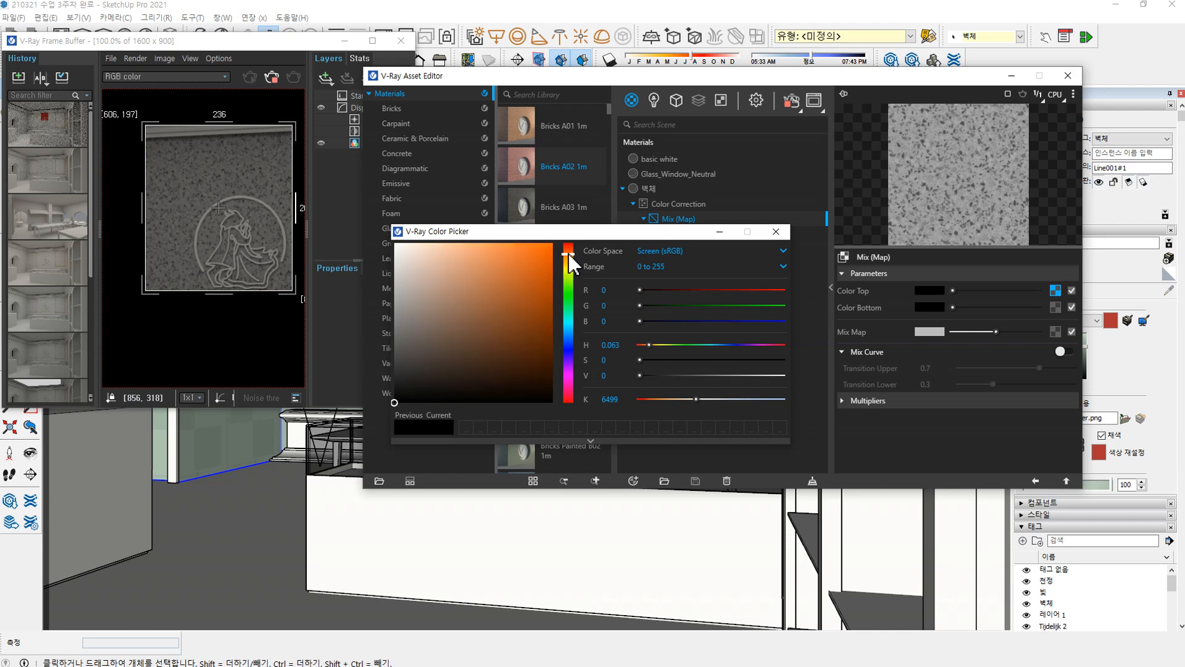
pyautogui.moveTo(411, 294)
pyautogui.mouseDown()
pyautogui.moveTo(442, 327)
pyautogui.moveTo(484, 235)
pyautogui.moveTo(487, 305)
pyautogui.moveTo(490, 265)
pyautogui.mouseUp()
pyautogui.moveTo(560, 248); pyautogui.dragTo(568, 255)
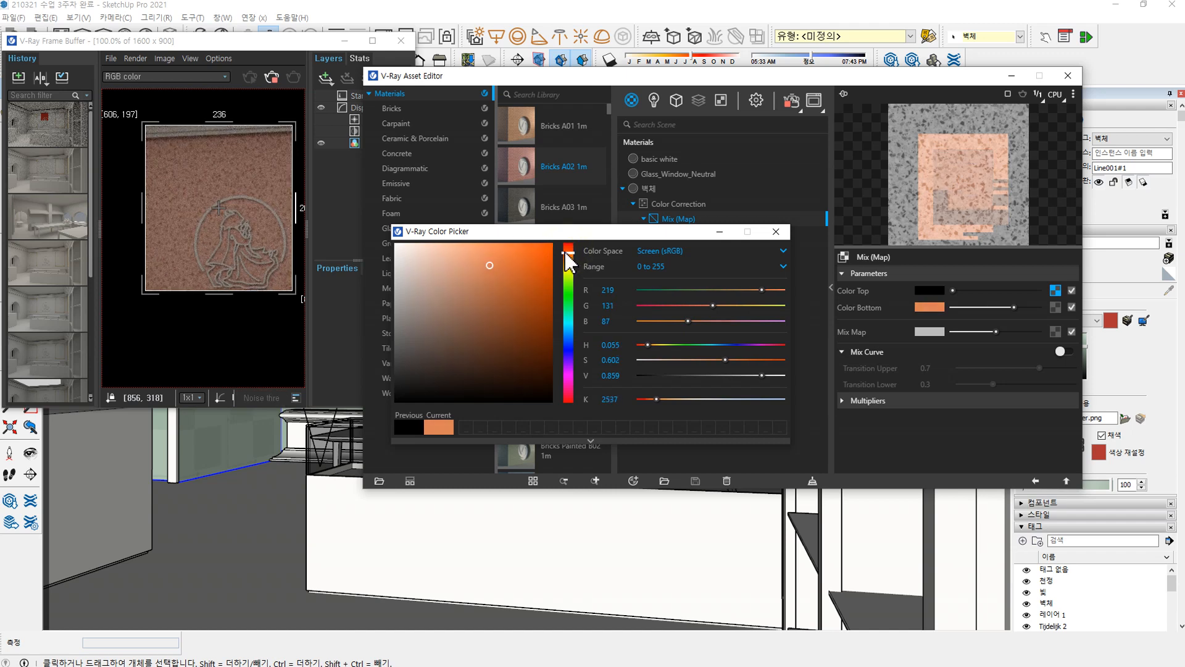
pyautogui.click(775, 231)
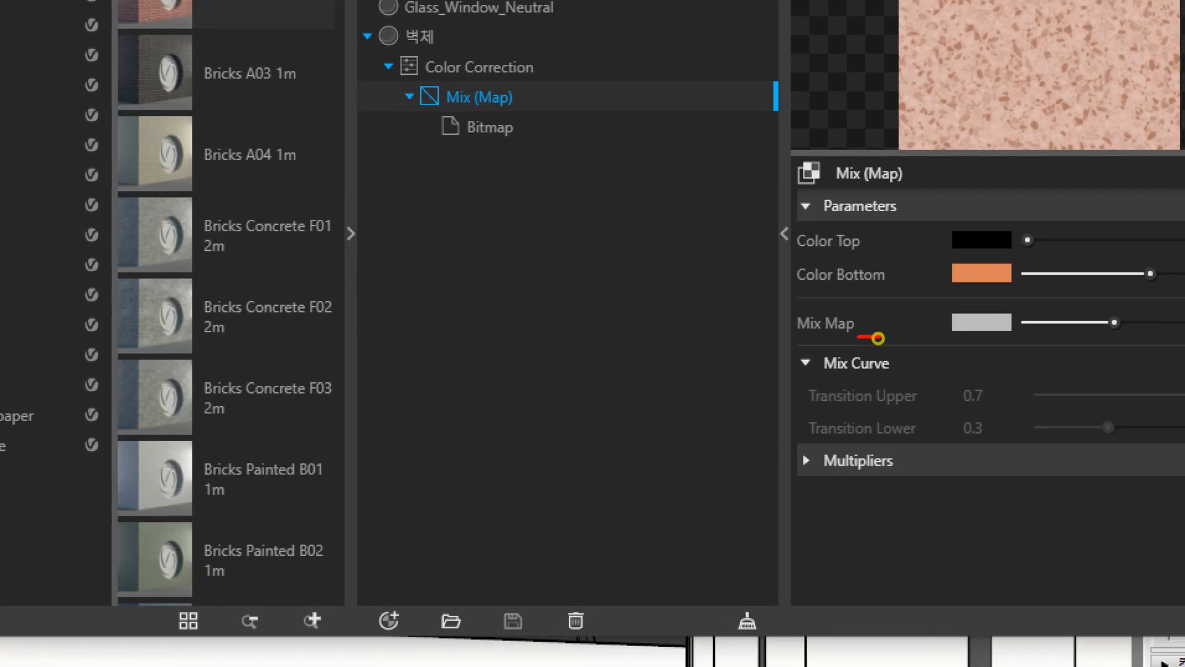
pyautogui.moveTo(858, 336)
pyautogui.mouseDown()
pyautogui.moveTo(865, 304)
pyautogui.moveTo(828, 349)
pyautogui.mouseUp()
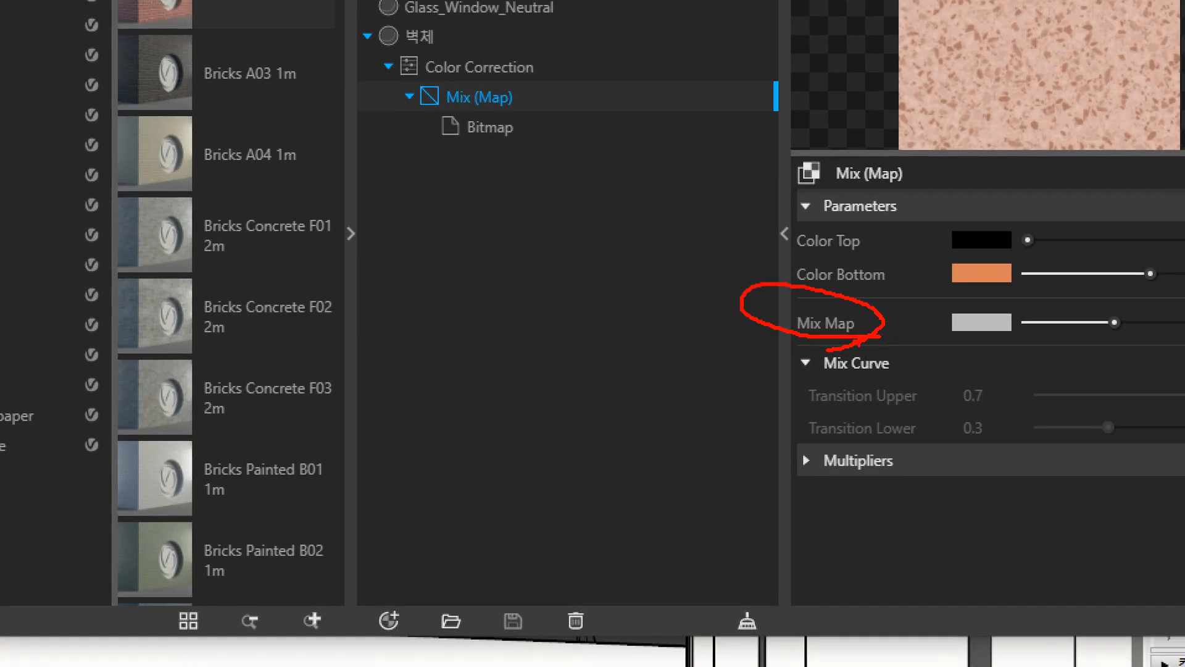
pyautogui.press('e')
pyautogui.press('Escape')
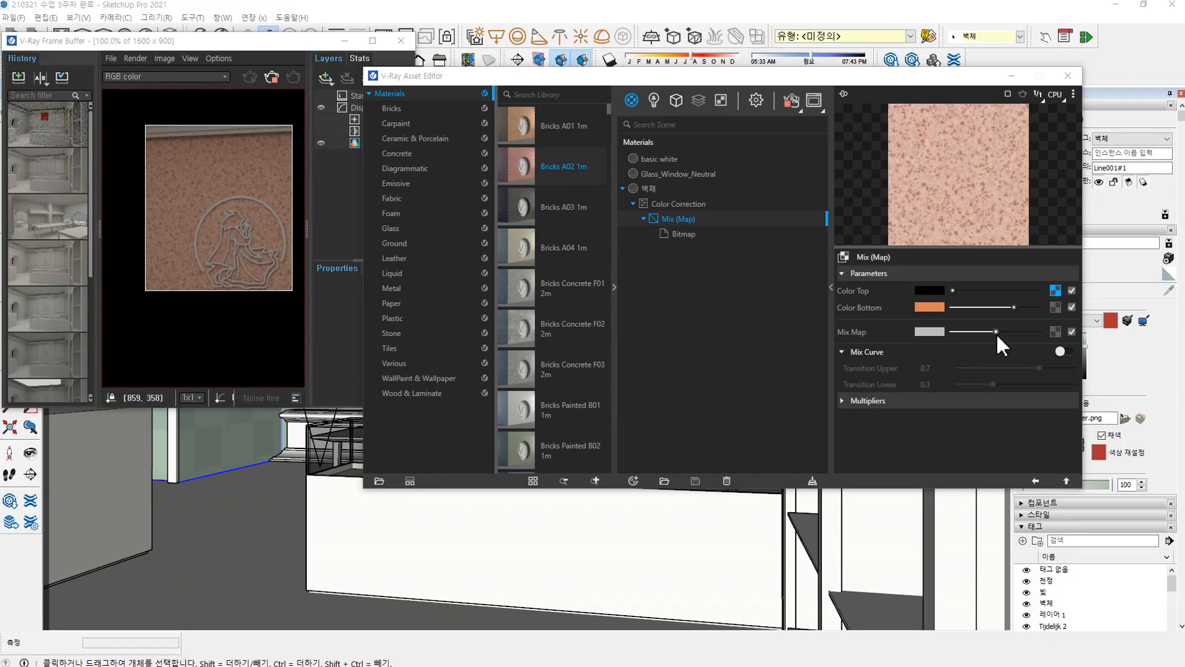
# Step: Try a near-white Mix Map value on the Mix (Map) texture, and settle on a light grey
pyautogui.moveTo(996, 332); pyautogui.dragTo(1036, 335)
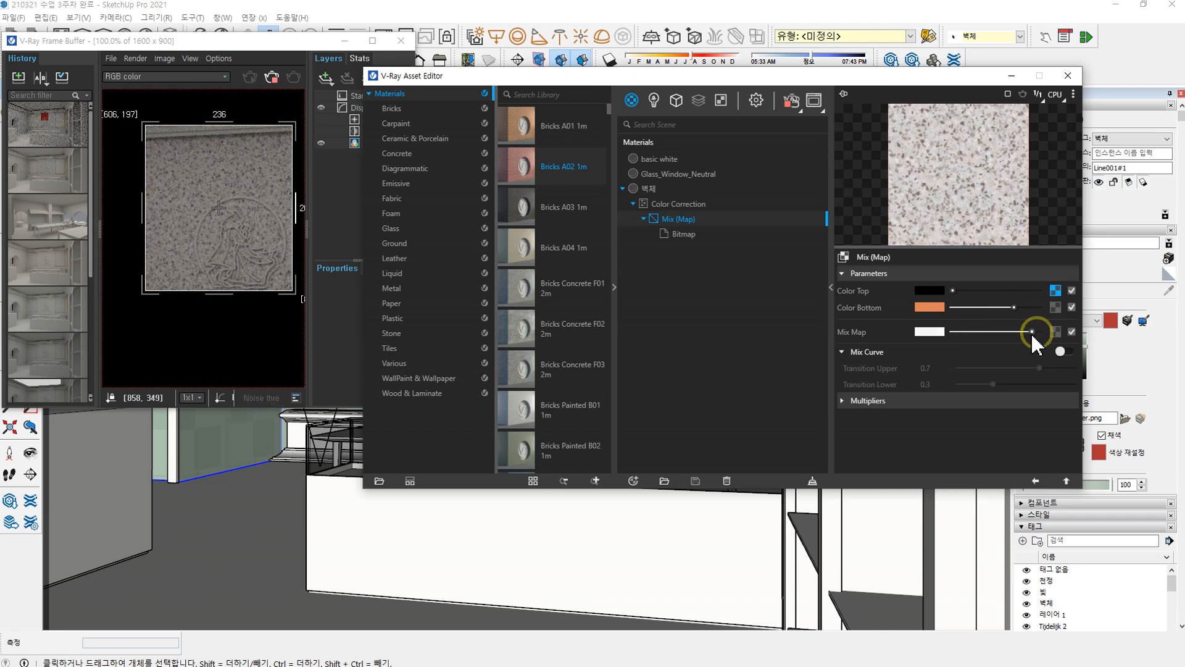
pyautogui.moveTo(1031, 332)
pyautogui.mouseDown()
pyautogui.moveTo(974, 332)
pyautogui.moveTo(1014, 343)
pyautogui.mouseUp()
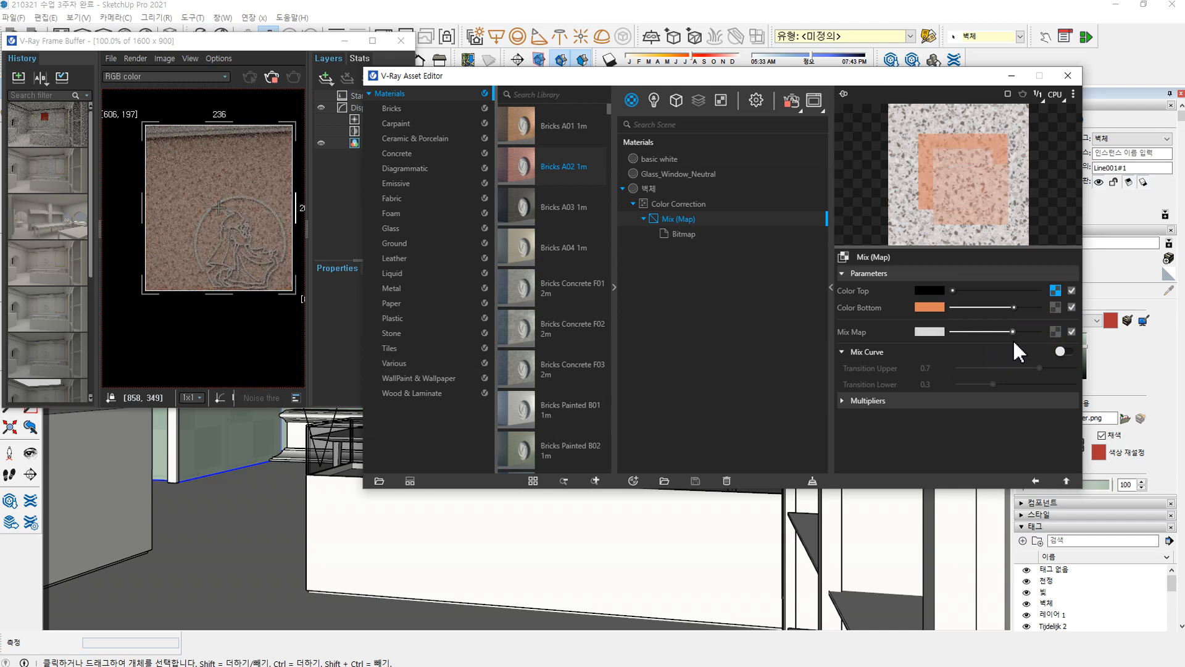
pyautogui.moveTo(1015, 344); pyautogui.dragTo(1010, 343)
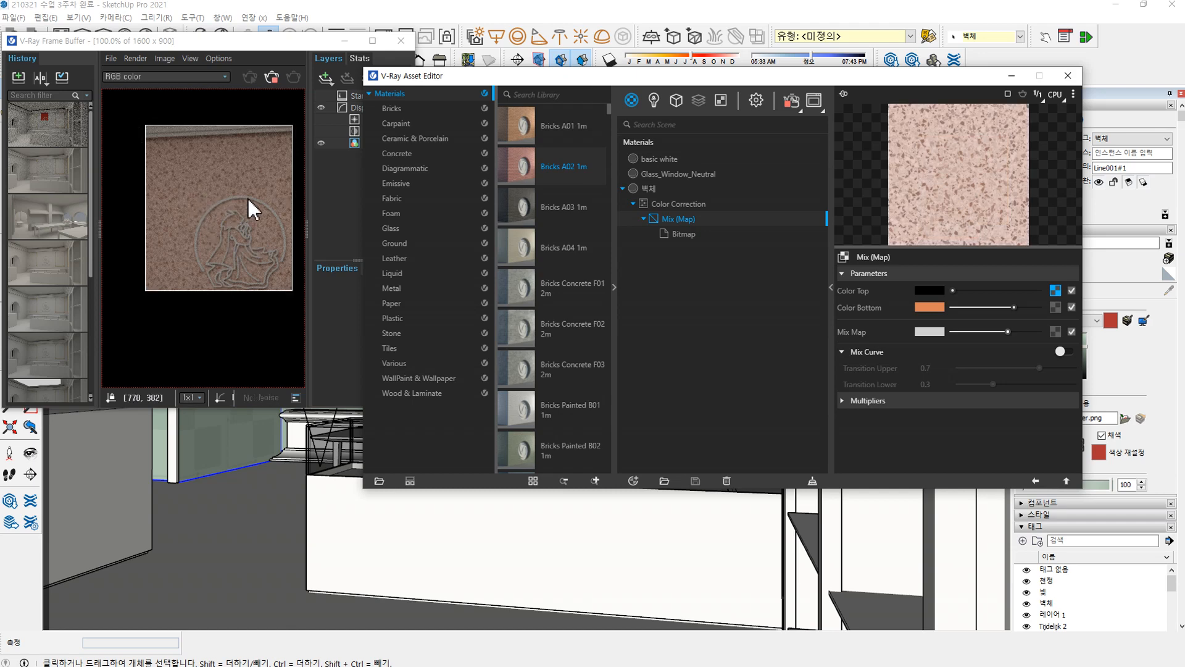
# Step: Rearrange the frame buffer and asset editor windows so the render preview and the Mix (Map) settings stay visible together
pyautogui.moveTo(275, 42); pyautogui.dragTo(608, 100)
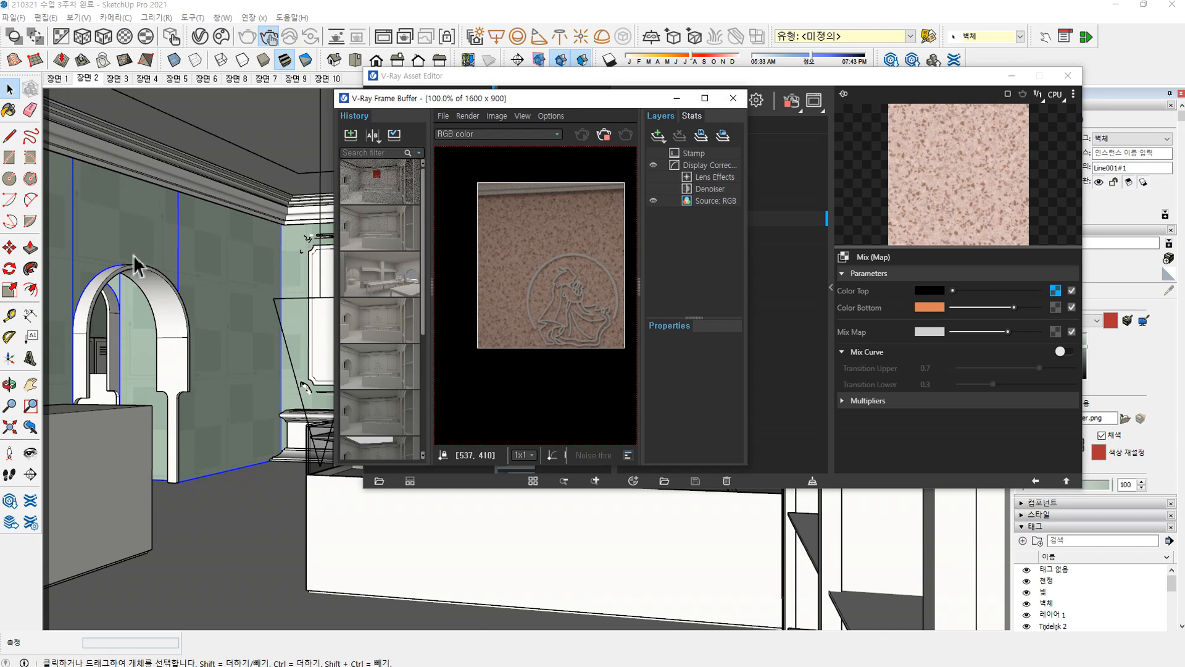
pyautogui.moveTo(507, 101); pyautogui.dragTo(216, 99)
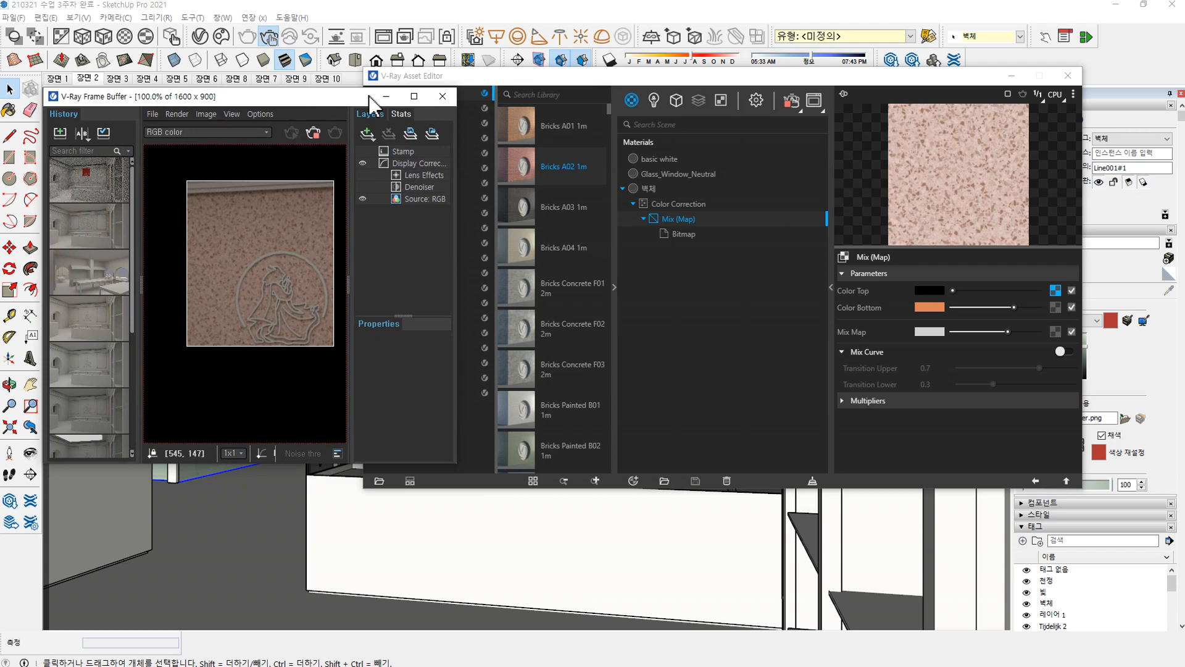
pyautogui.moveTo(461, 78); pyautogui.dragTo(457, 72)
pyautogui.click(275, 99)
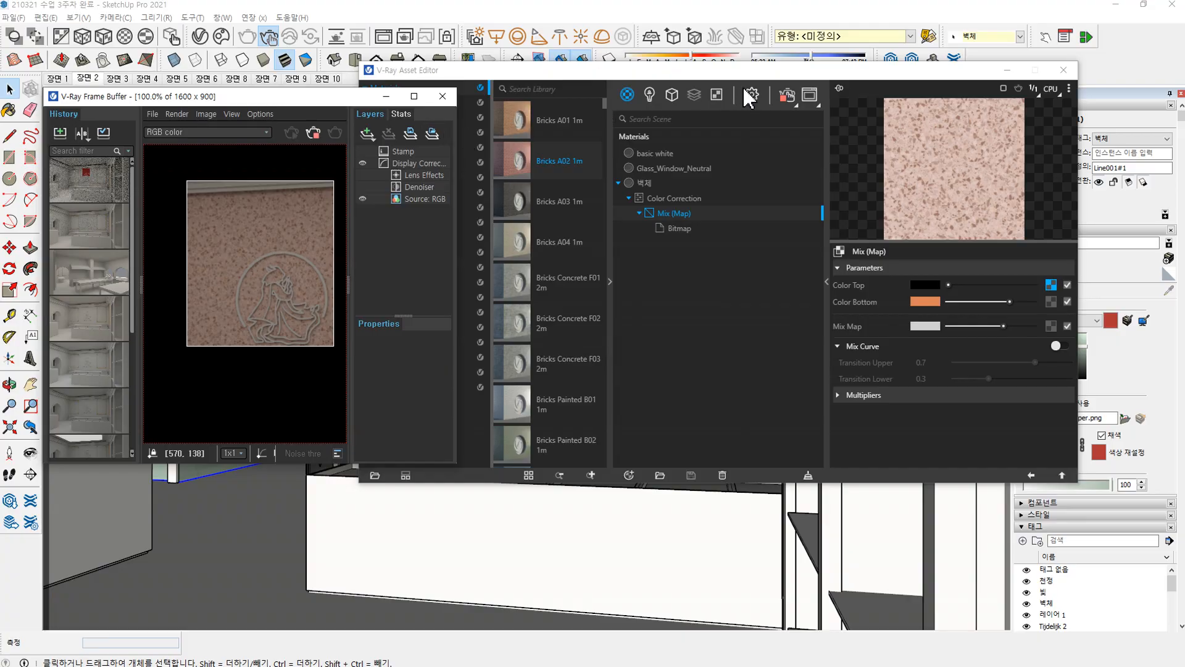
pyautogui.click(751, 93)
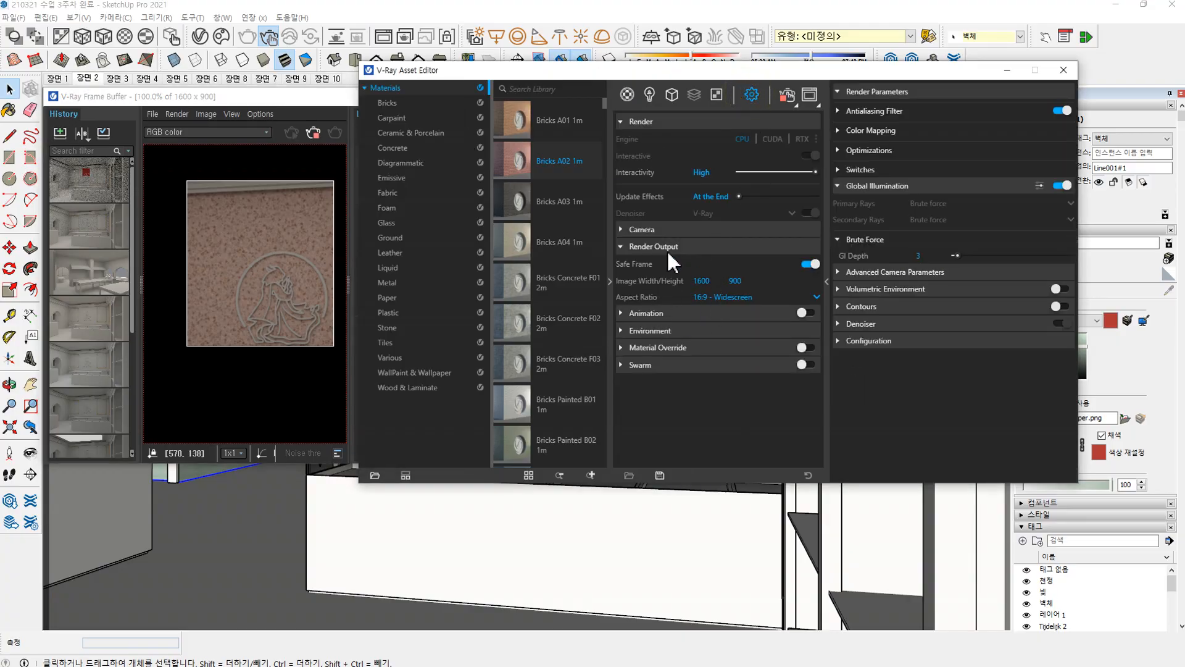
pyautogui.click(293, 97)
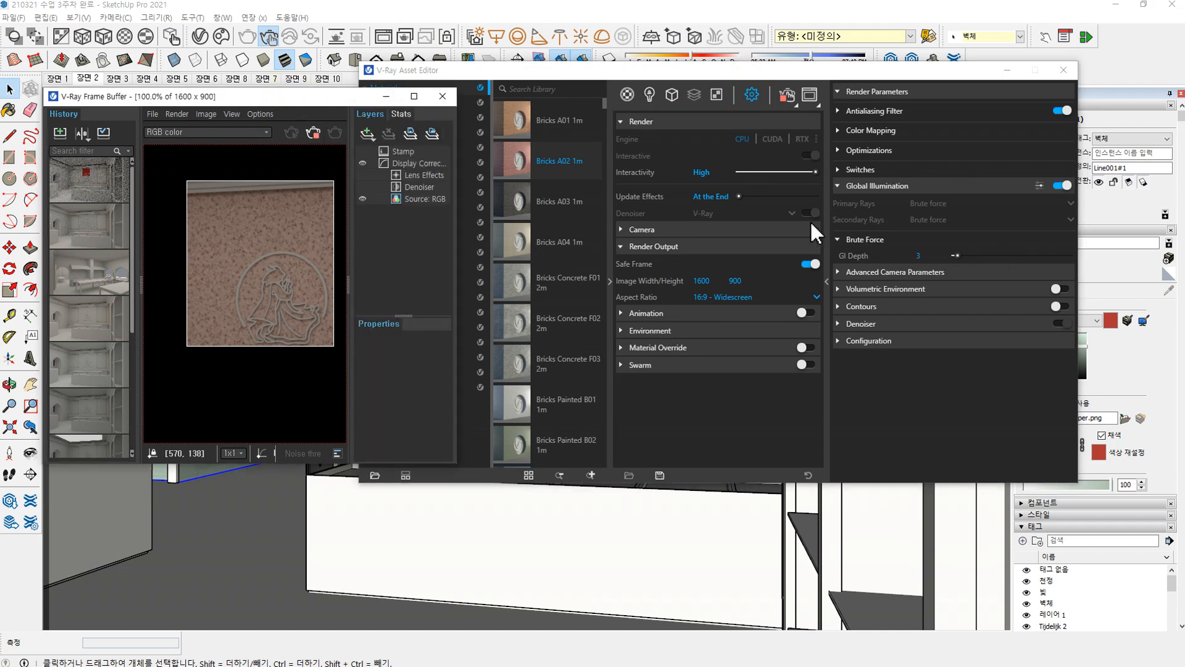
pyautogui.click(627, 93)
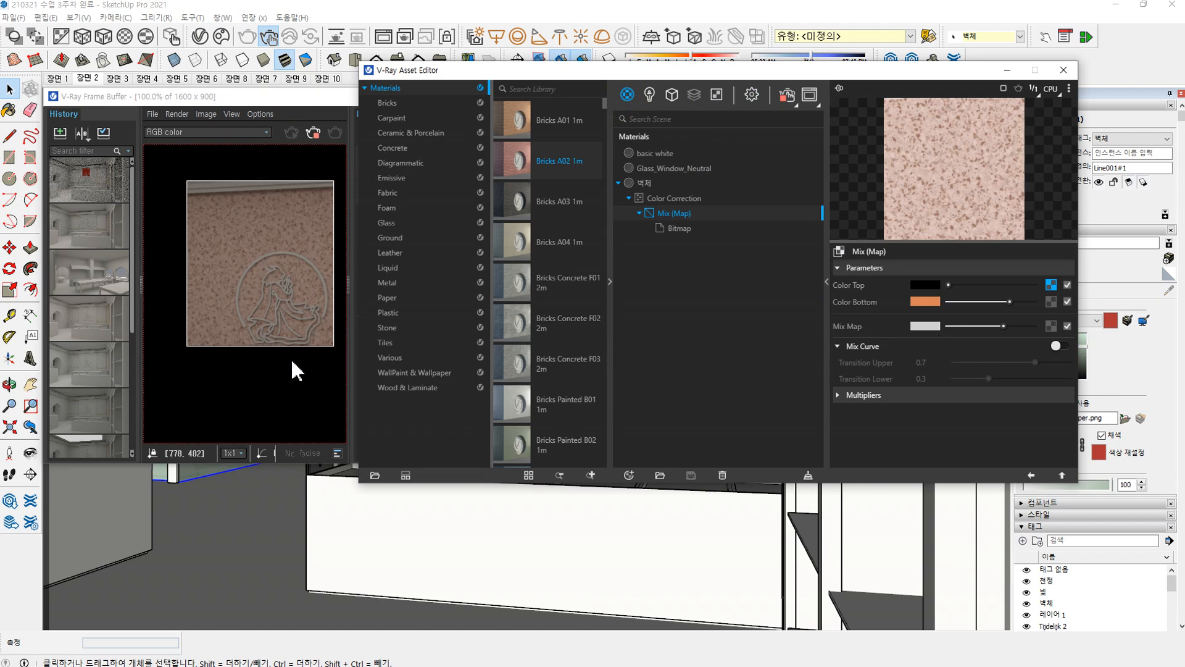
# Step: Restart the interactive render in a widened frame buffer, and switch off region rendering so the whole interior view renders
pyautogui.scroll(-1, 275, 361)
pyautogui.click(313, 132)
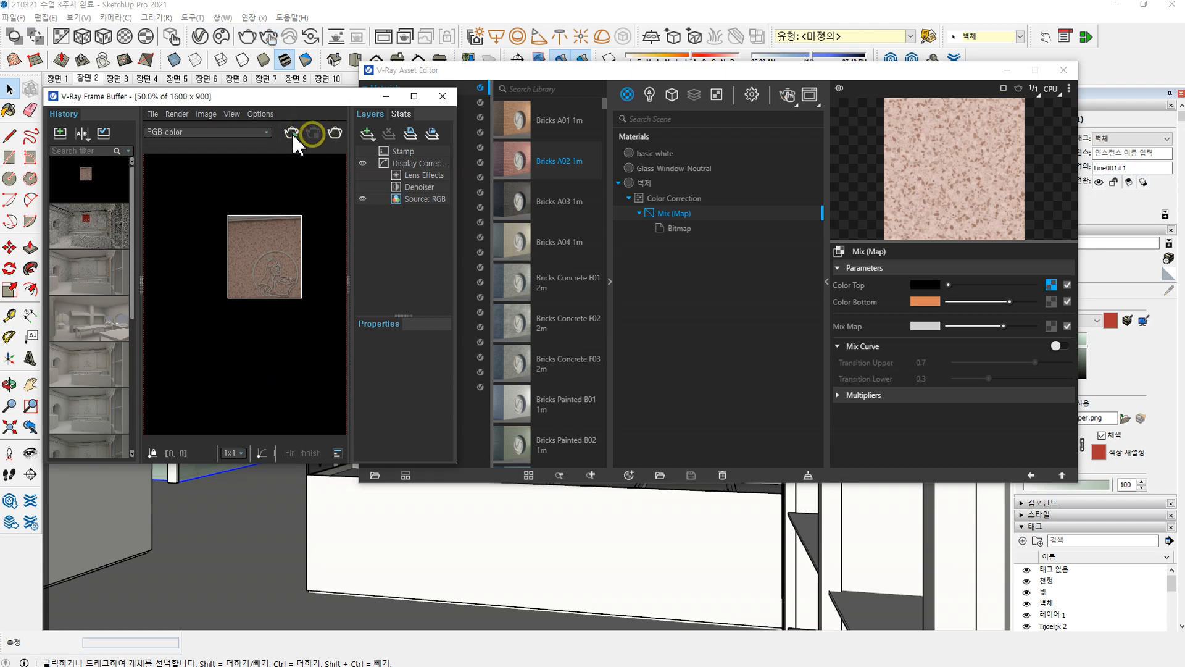
pyautogui.click(292, 133)
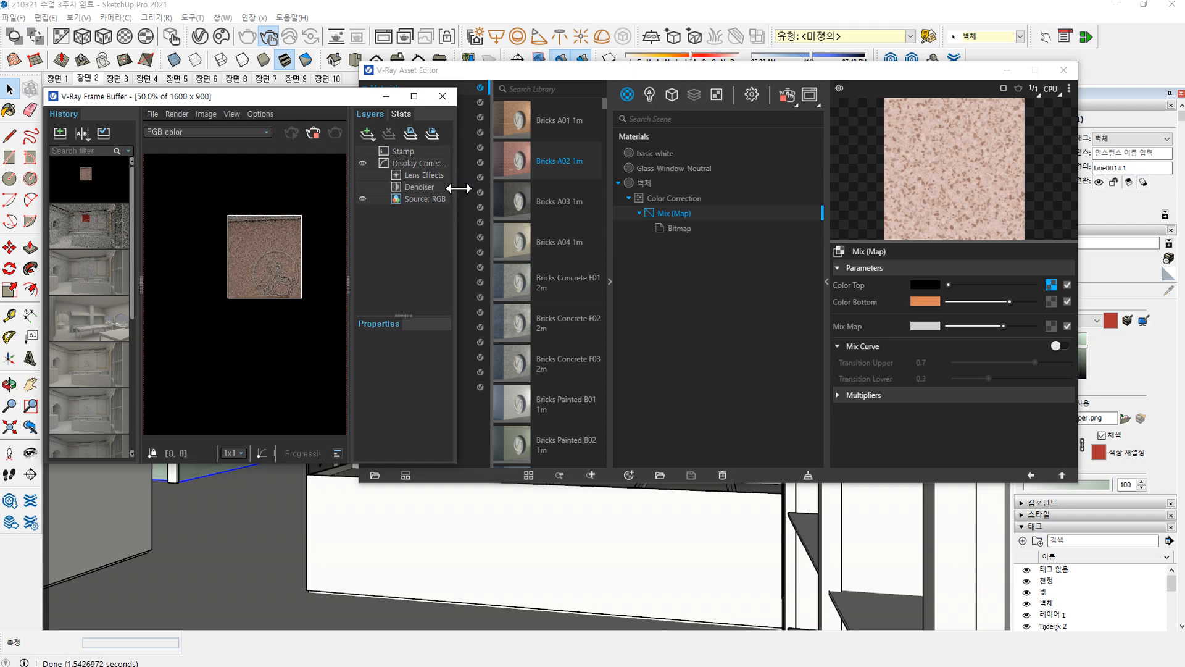
pyautogui.moveTo(457, 191); pyautogui.dragTo(742, 203)
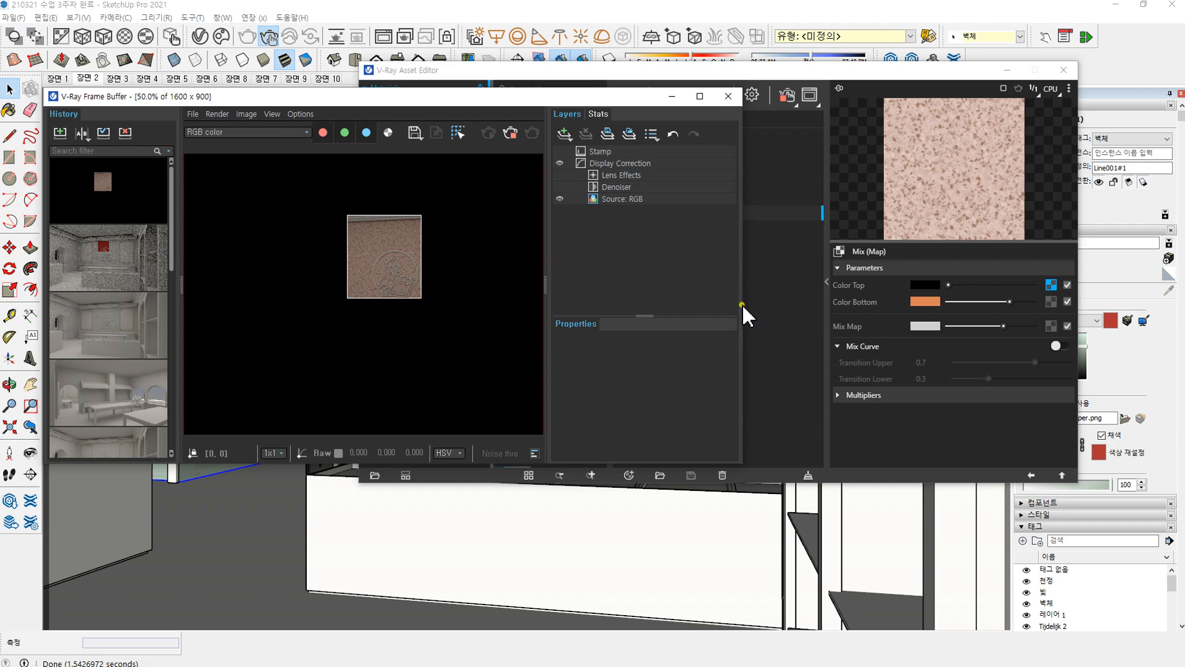
pyautogui.moveTo(743, 315); pyautogui.dragTo(784, 314)
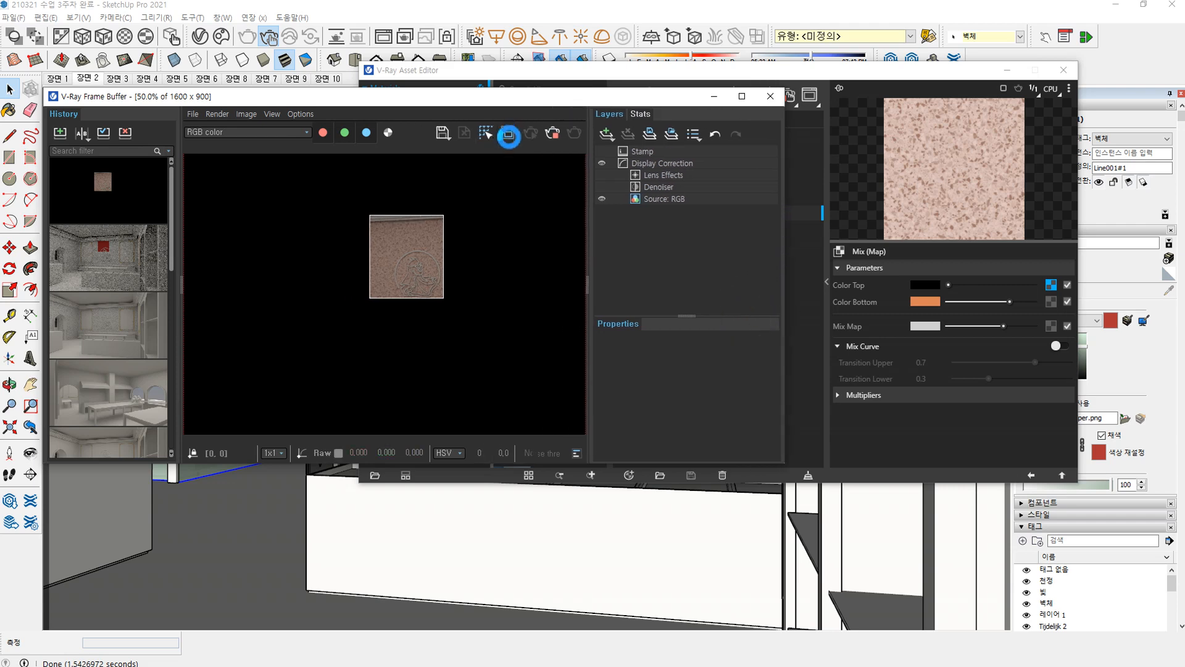
pyautogui.click(507, 133)
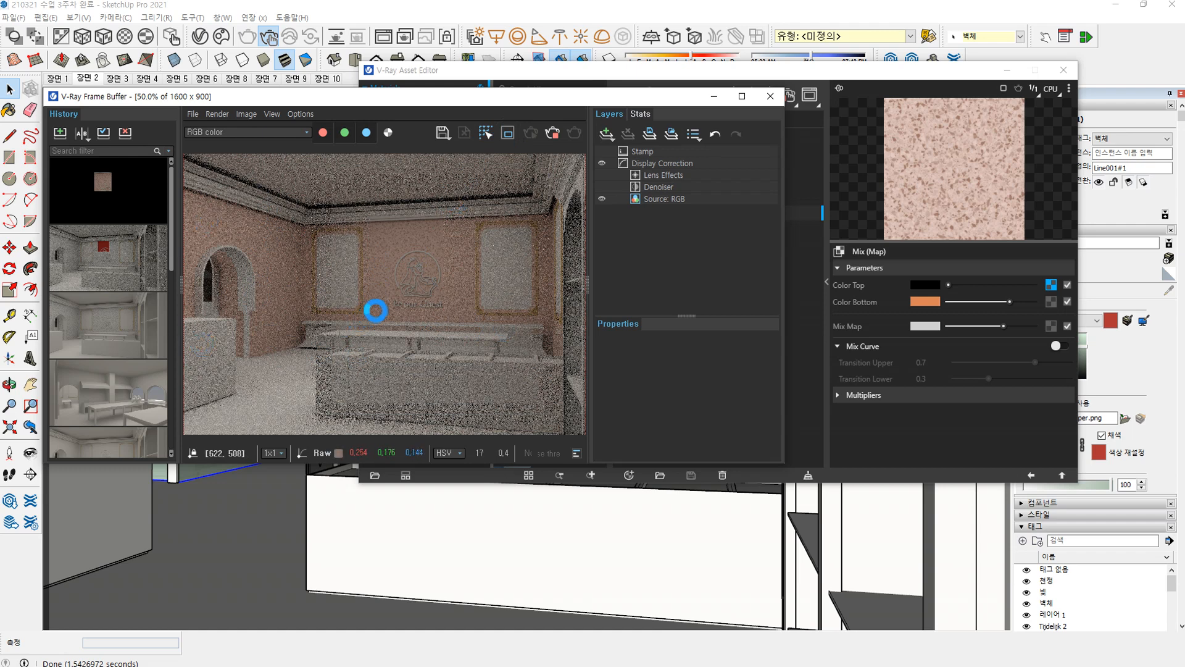
# Step: Limit the render to a region around the wall corner, left framed panel and bench, and shift the frame buffer aside
pyautogui.click(508, 133)
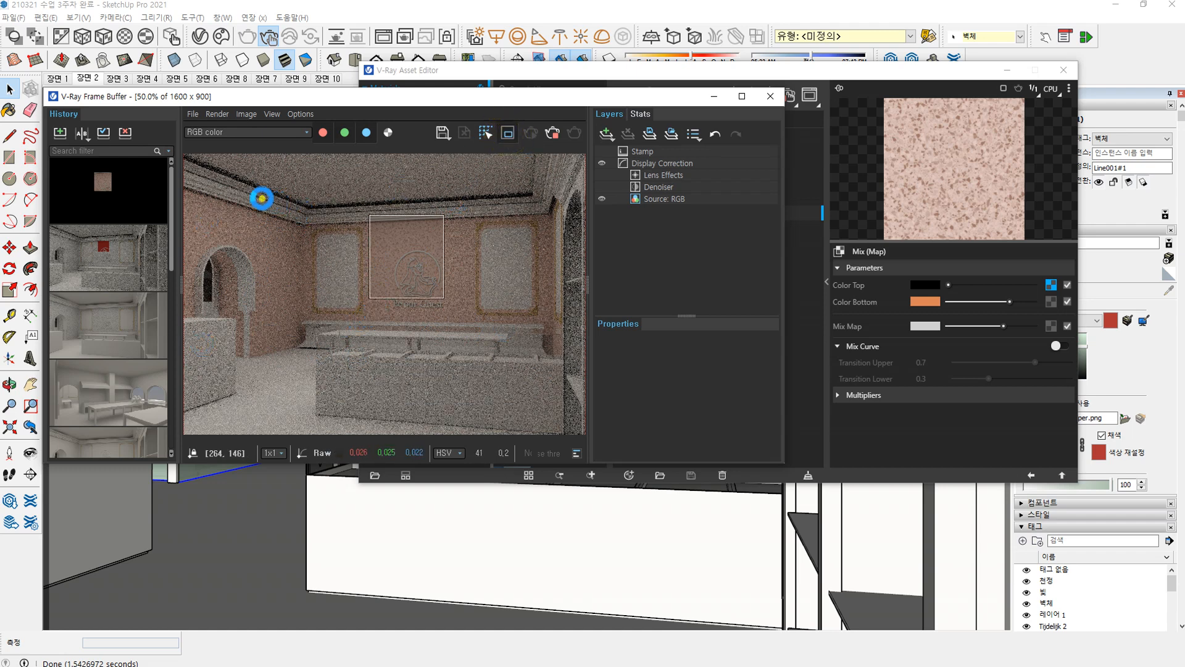
pyautogui.moveTo(262, 199); pyautogui.dragTo(396, 364)
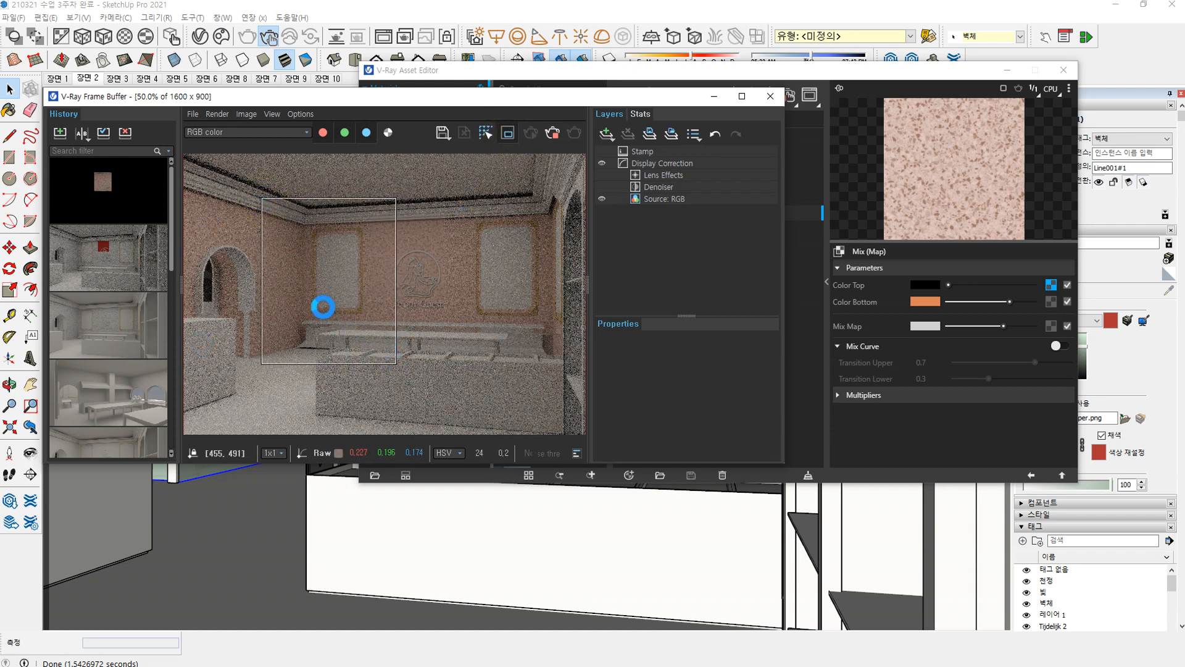
pyautogui.scroll(2, 323, 306)
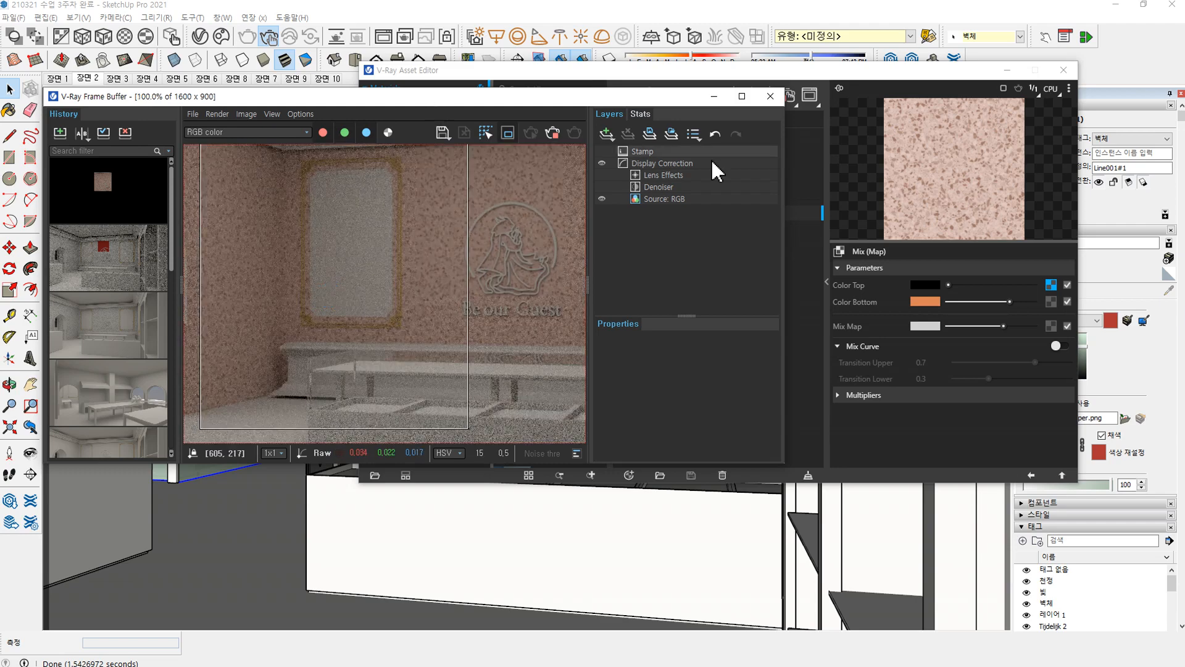
pyautogui.moveTo(628, 100); pyautogui.dragTo(504, 93)
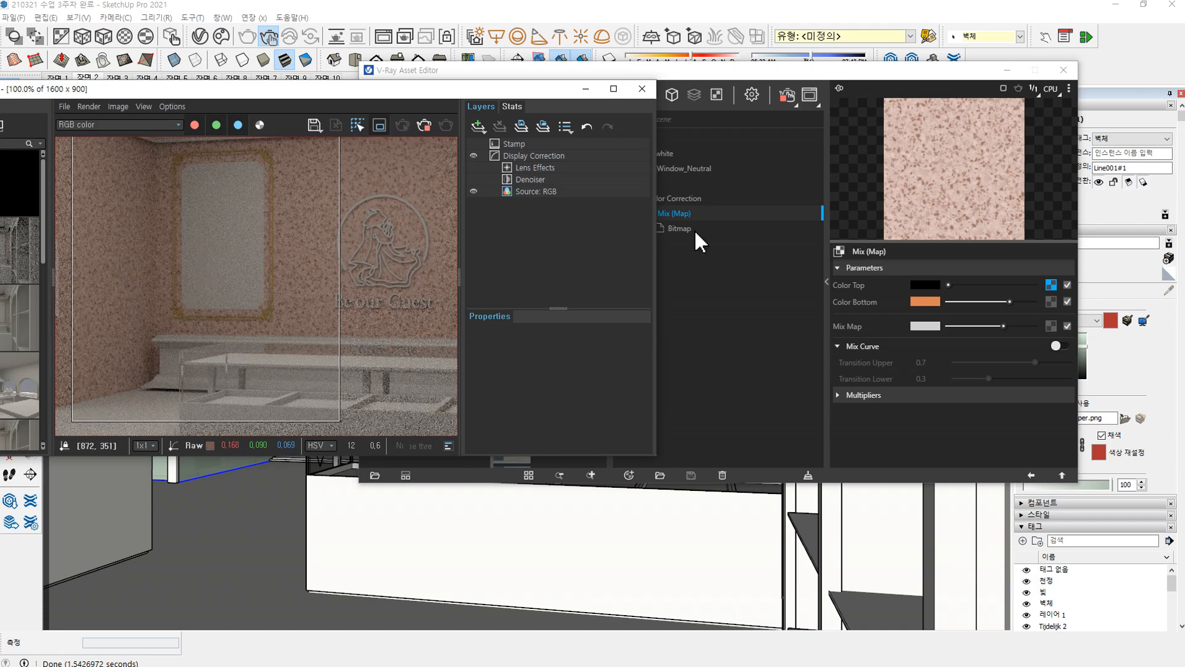
# Step: Set the Hue of the wall material's Color Correction texture to -3.3 in the asset editor
pyautogui.click(757, 76)
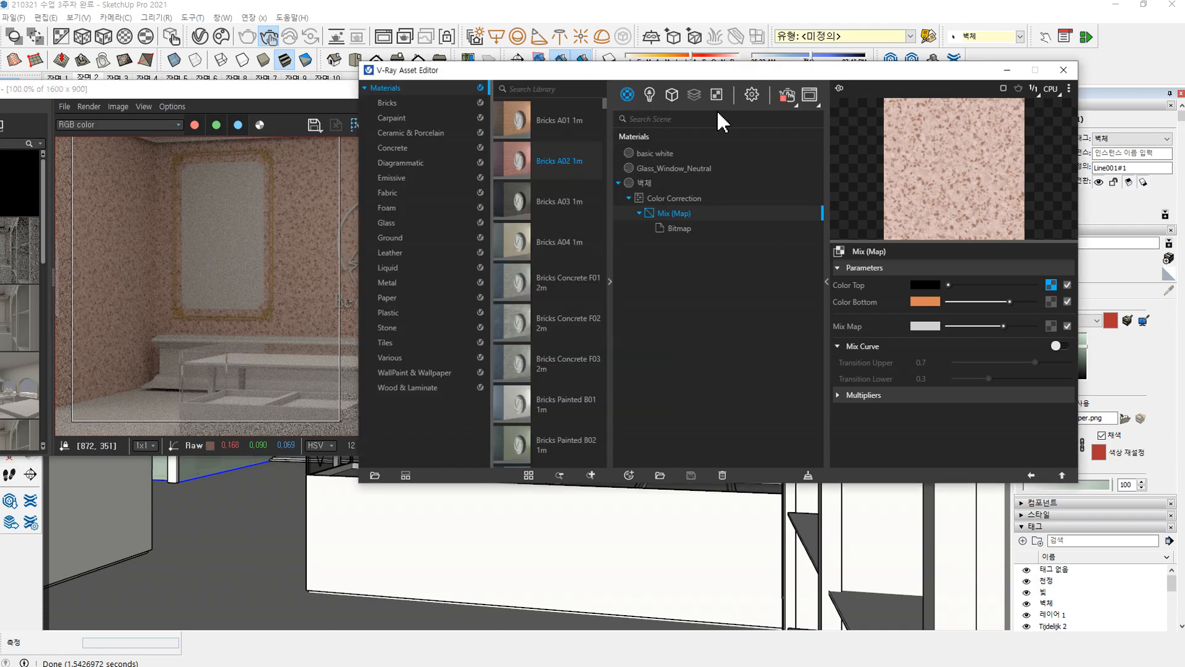
pyautogui.click(673, 198)
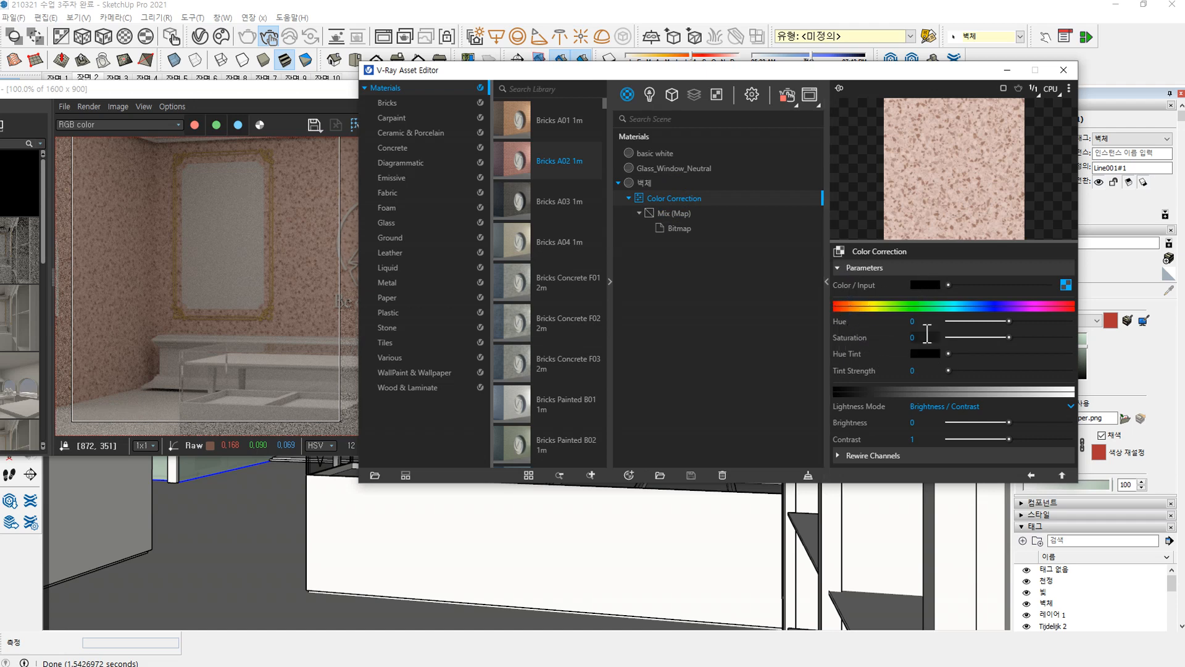
pyautogui.moveTo(1009, 322)
pyautogui.mouseDown()
pyautogui.moveTo(962, 323)
pyautogui.moveTo(1010, 330)
pyautogui.mouseUp()
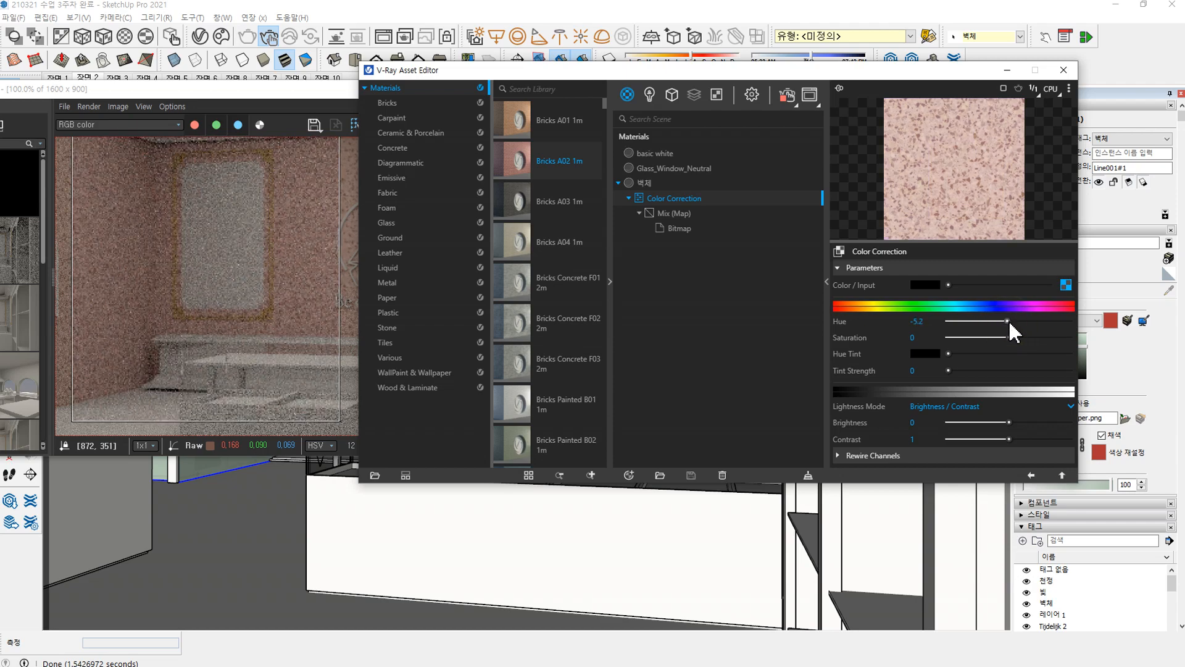
pyautogui.moveTo(1010, 324); pyautogui.dragTo(1009, 321)
# Step: Compare the Bitmap and Mix (Map) layers, then try Color Correction Saturation at -1 and 1 and settle on -0.34
pyautogui.click(679, 229)
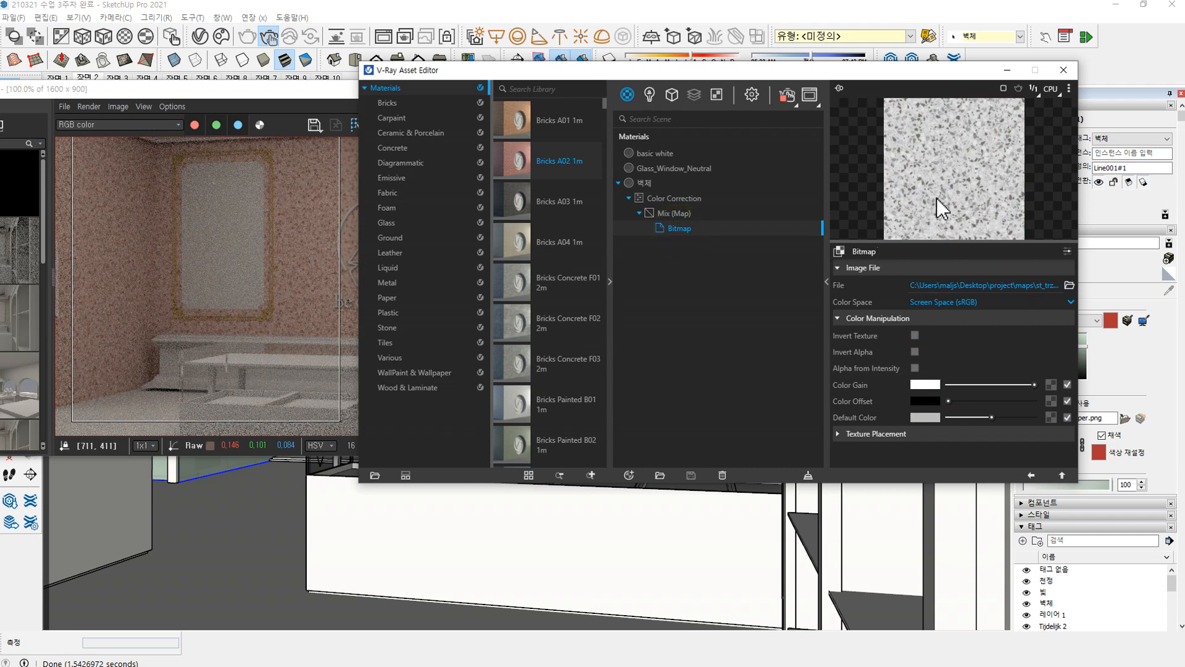
pyautogui.click(674, 213)
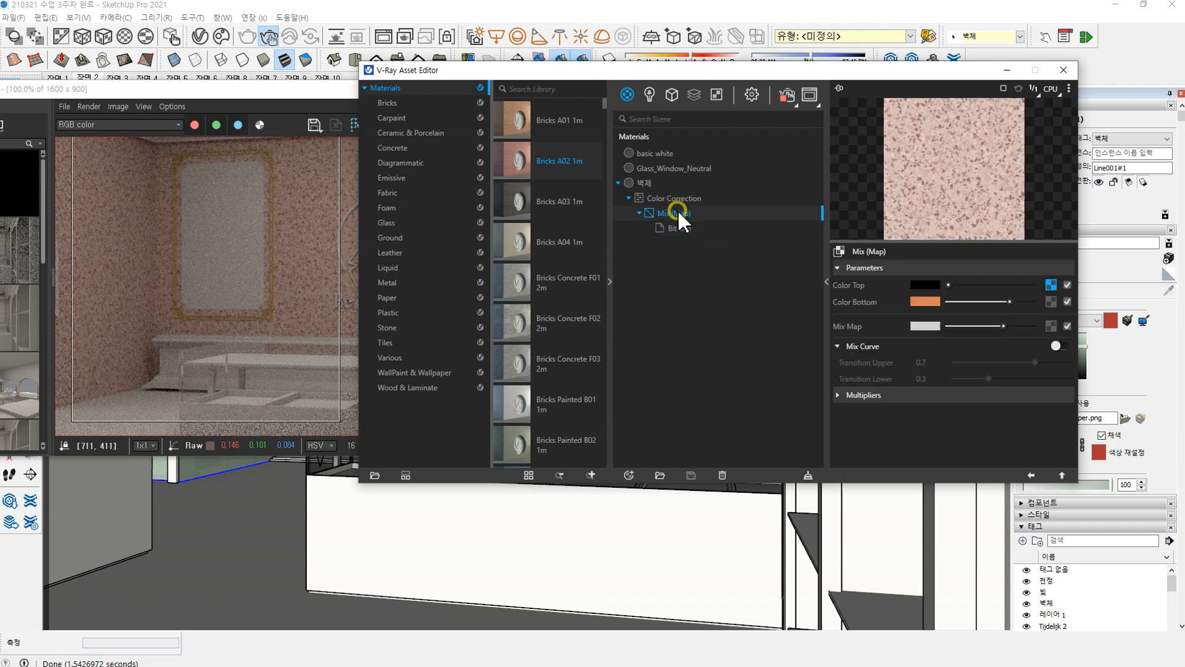
pyautogui.click(675, 199)
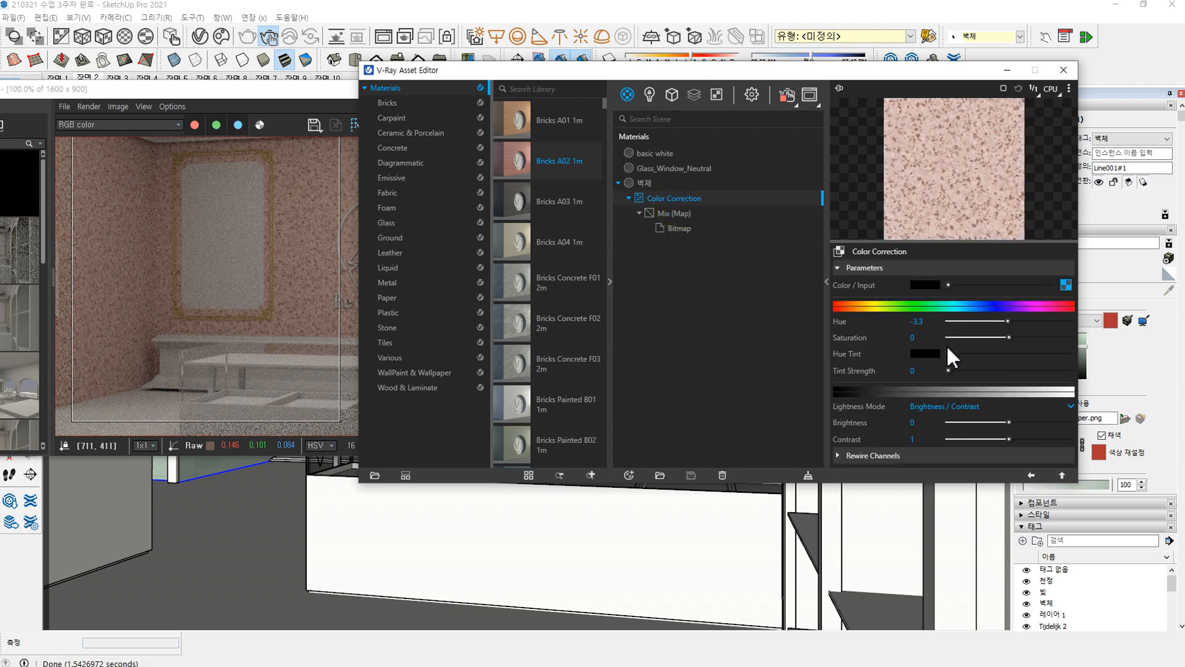
pyautogui.moveTo(1010, 337); pyautogui.dragTo(967, 337)
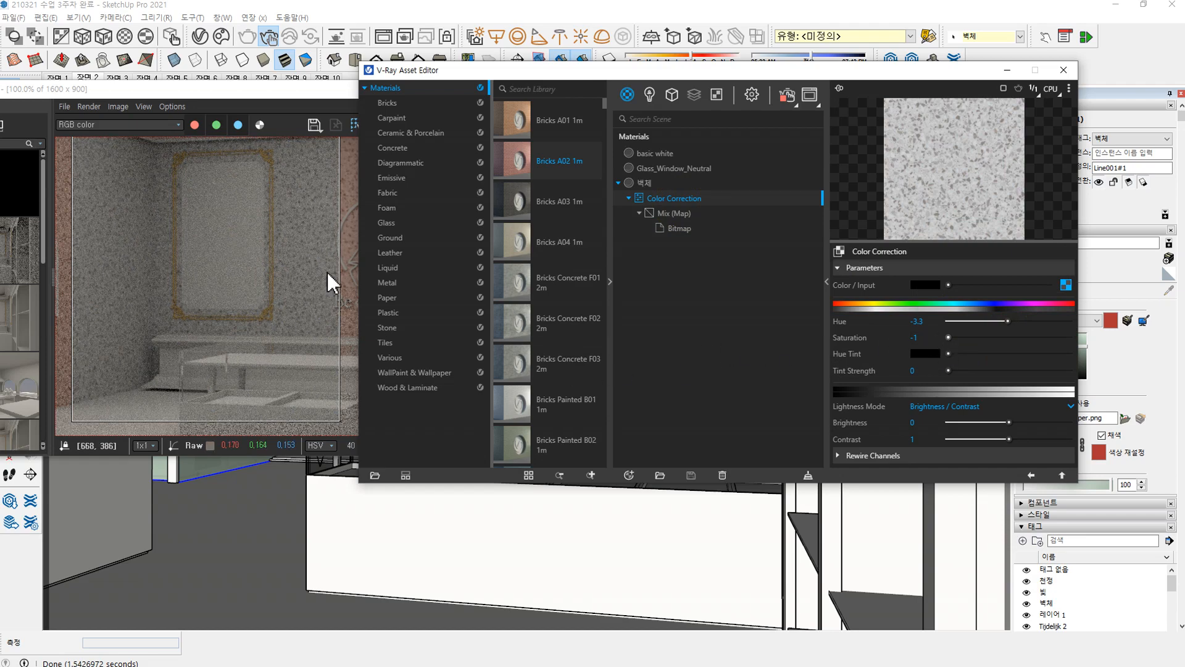
pyautogui.moveTo(948, 337); pyautogui.dragTo(1071, 337)
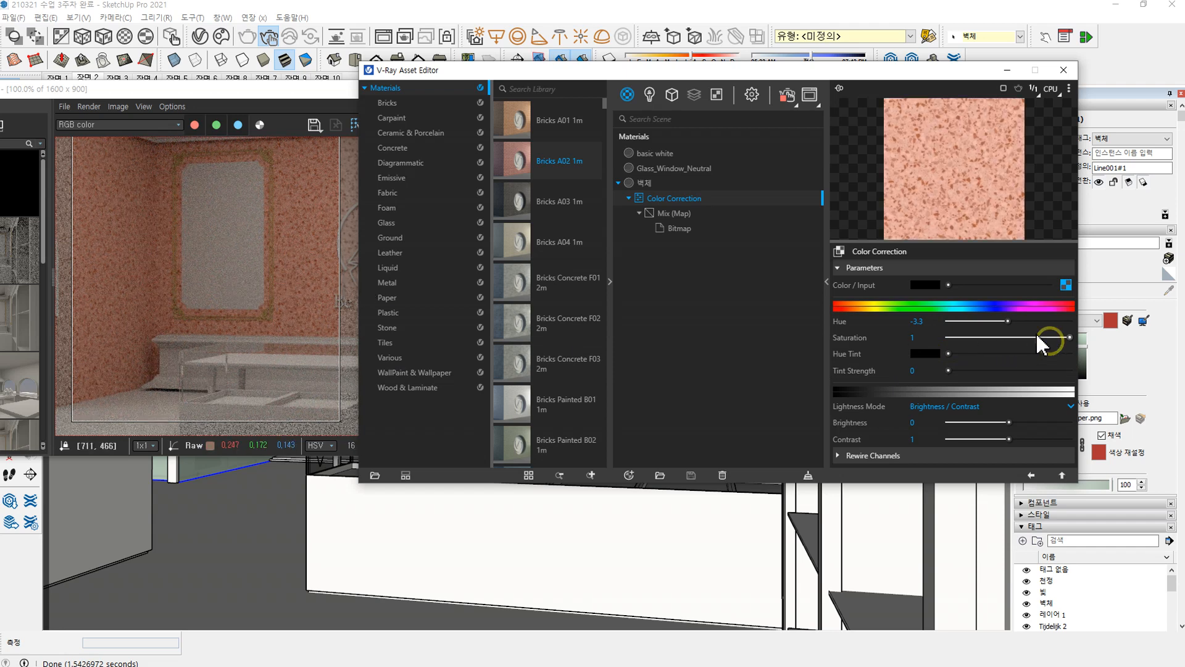
pyautogui.moveTo(1038, 337); pyautogui.dragTo(988, 339)
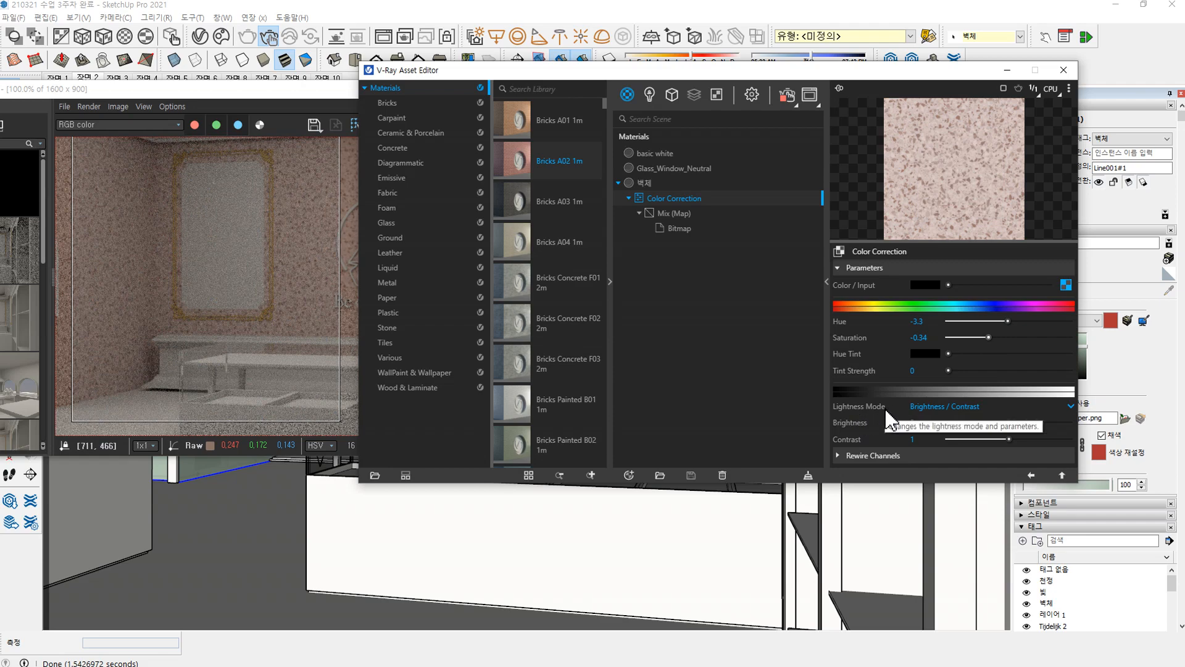
# Step: Keep the Color Correction's Brightness / Contrast lightness mode, and try a Contrast of 0.808 with a Brightness of 0.176
pyautogui.click(960, 405)
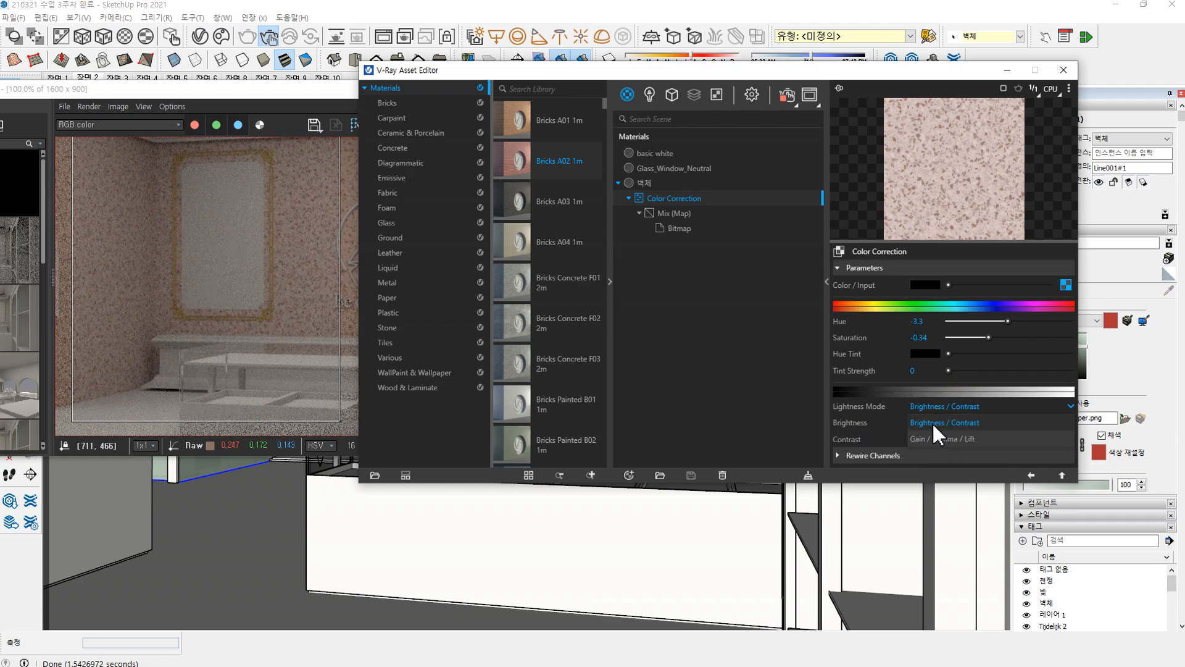
pyautogui.click(964, 422)
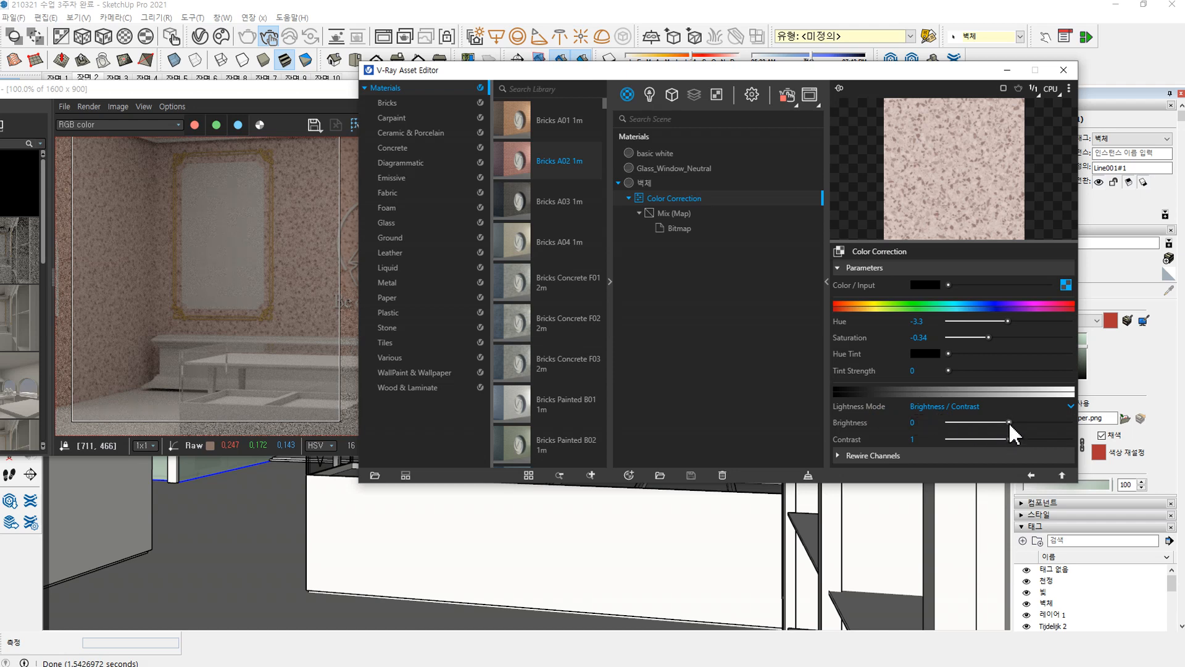
pyautogui.moveTo(1009, 436); pyautogui.dragTo(1006, 439)
pyautogui.moveTo(1006, 440); pyautogui.dragTo(998, 439)
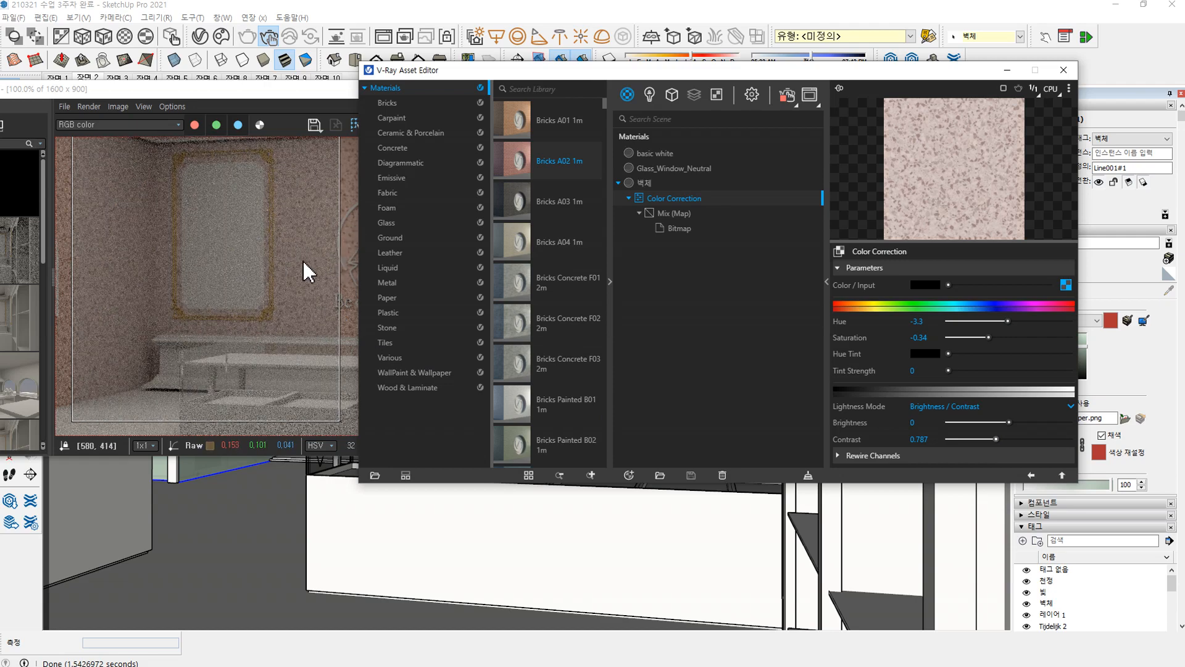
pyautogui.moveTo(996, 438); pyautogui.dragTo(992, 439)
pyautogui.moveTo(995, 439); pyautogui.dragTo(997, 438)
pyautogui.moveTo(1009, 422); pyautogui.dragTo(1020, 423)
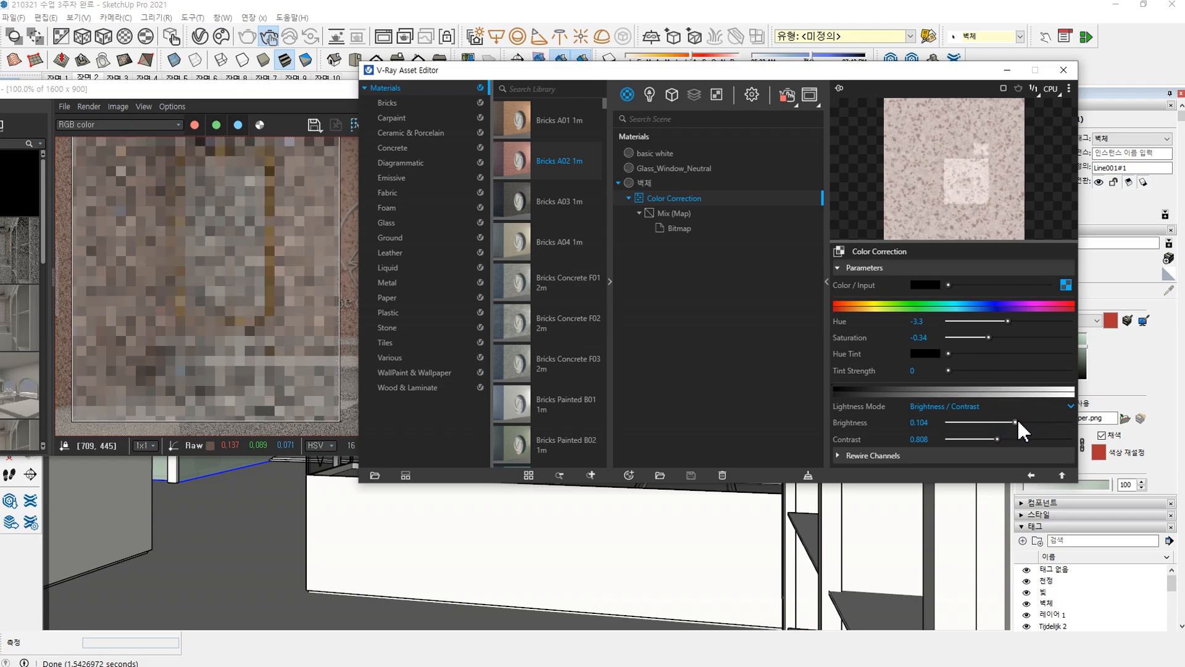
pyautogui.click(1019, 423)
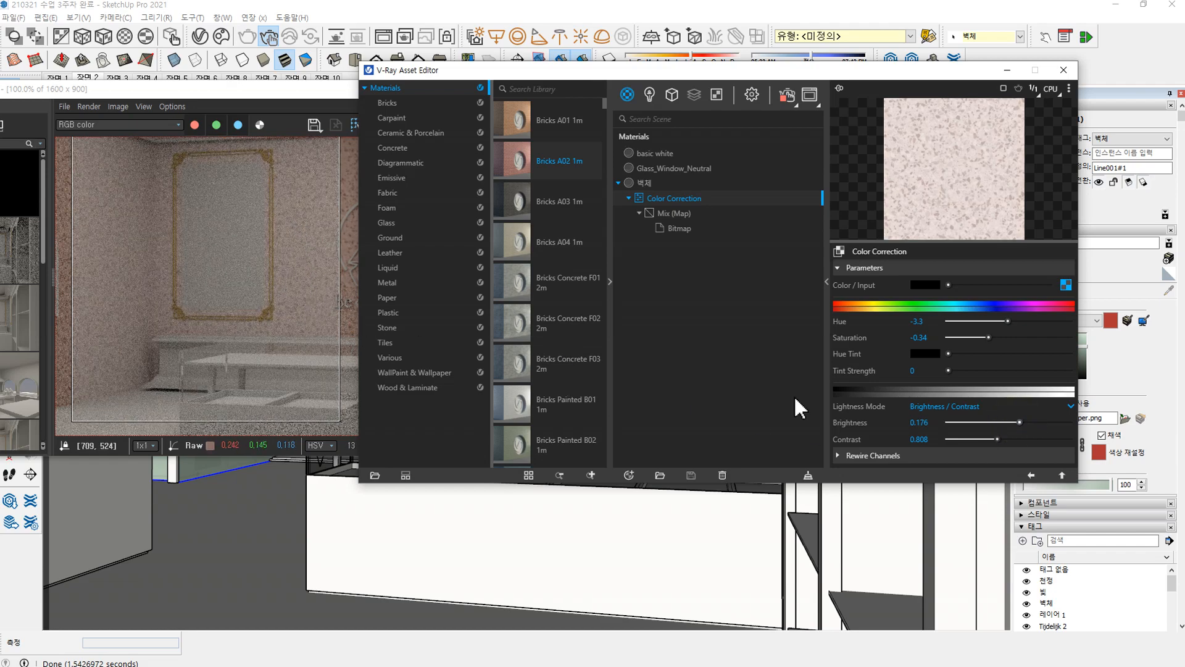
# Step: Narrow the render region to a wall patch beside the logo, and set the Color Correction's Brightness to 0.104 and Contrast to 0.941
pyautogui.click(999, 439)
pyautogui.click(1006, 440)
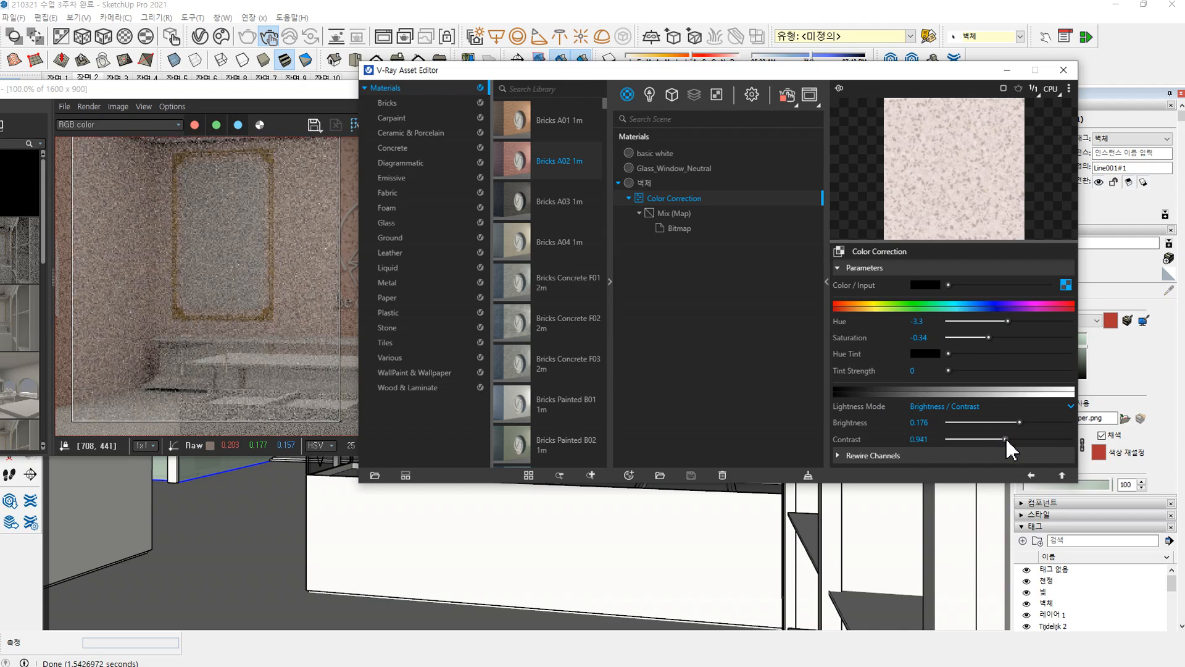
pyautogui.click(1005, 438)
pyautogui.moveTo(267, 224); pyautogui.dragTo(343, 287)
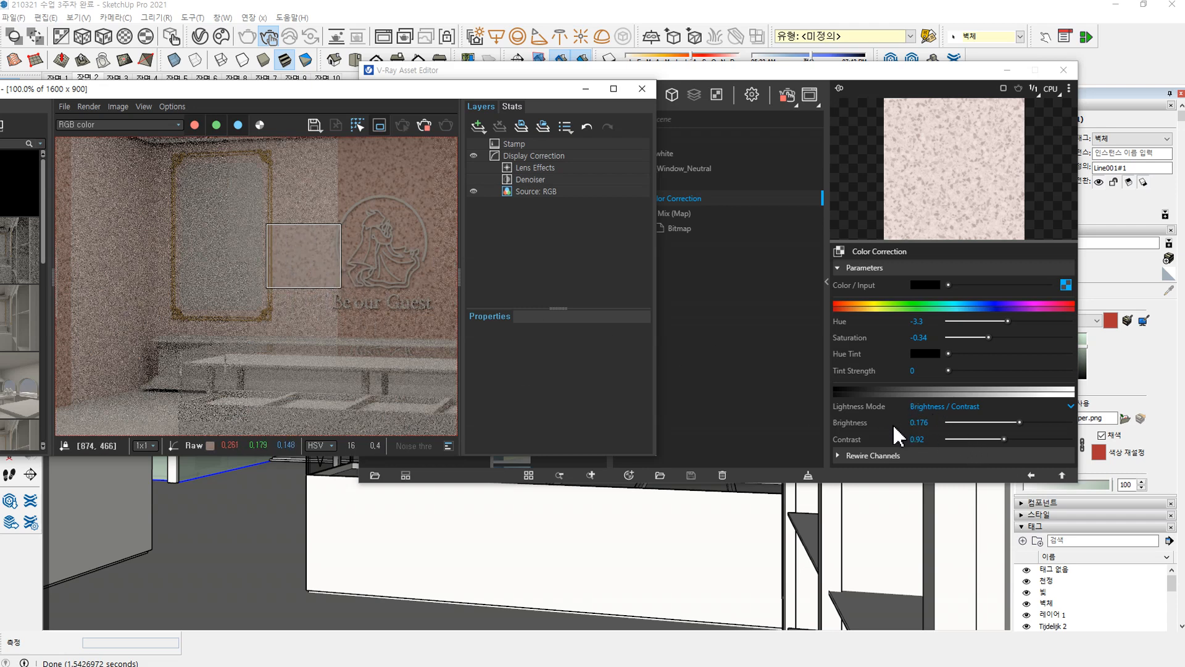
pyautogui.moveTo(1014, 423); pyautogui.dragTo(1019, 422)
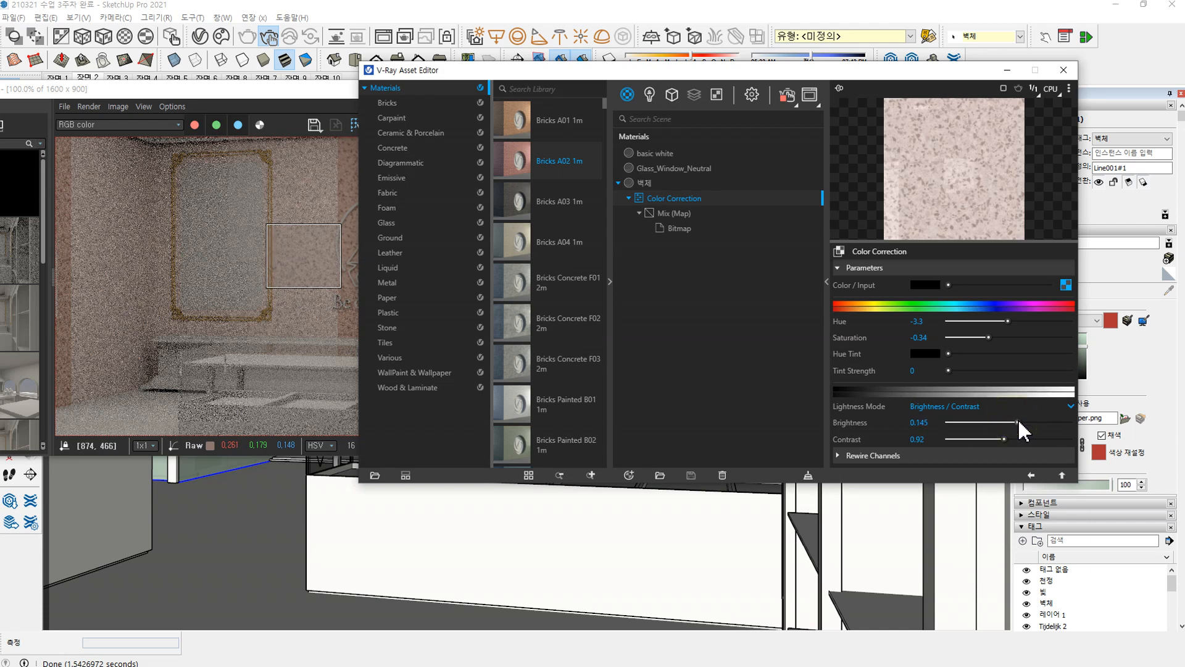
pyautogui.moveTo(1018, 422); pyautogui.dragTo(1016, 423)
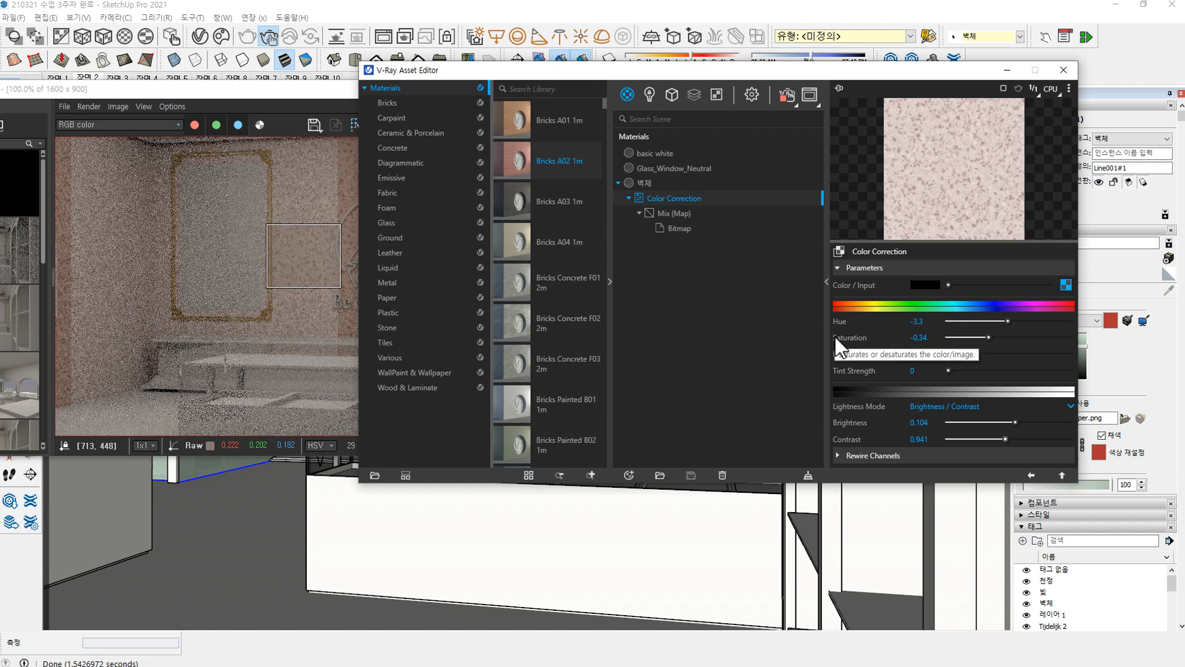
# Step: Stop the interactive render and switch off Interactive mode in the render settings
pyautogui.click(790, 99)
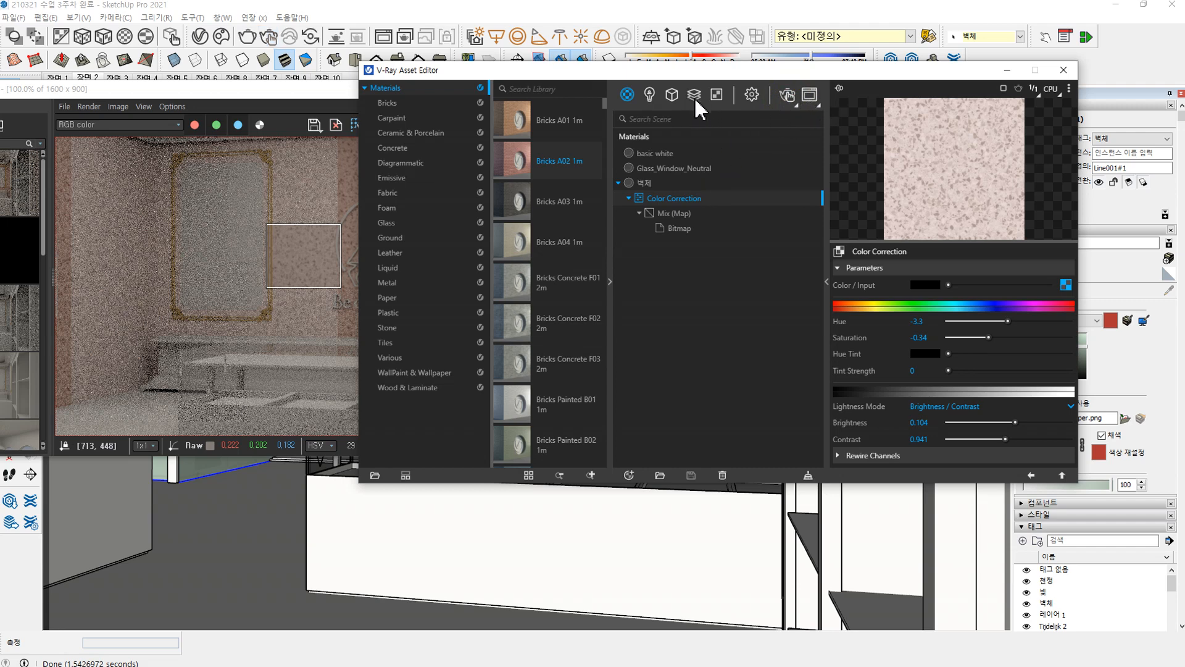
pyautogui.click(752, 96)
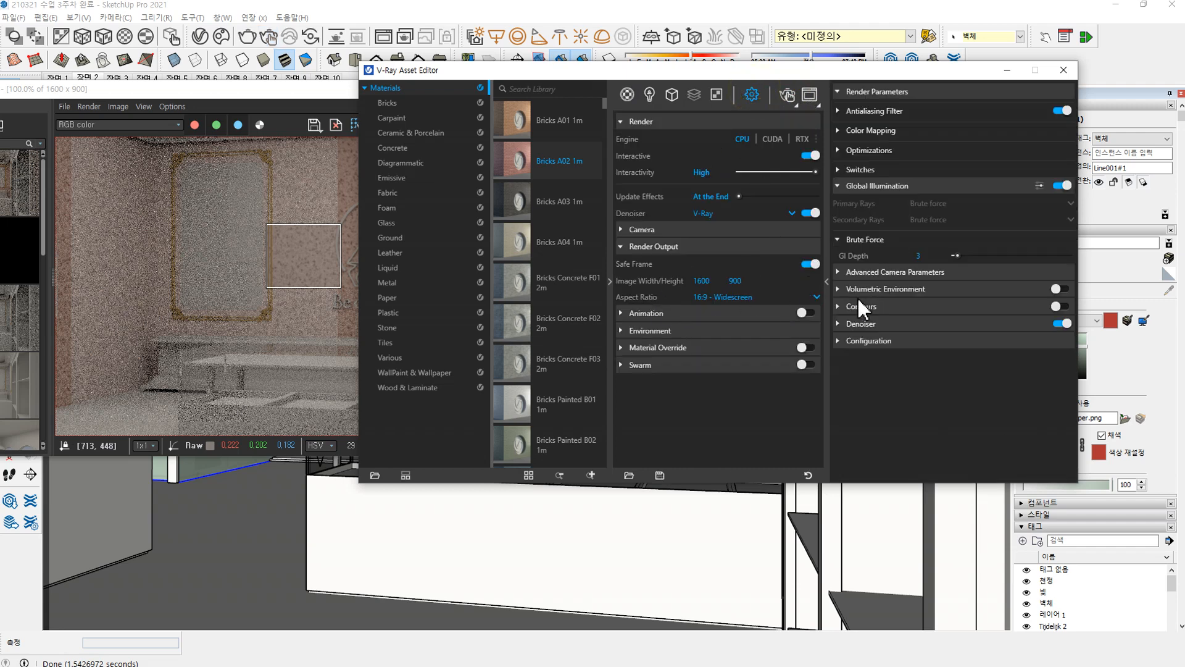
pyautogui.click(810, 155)
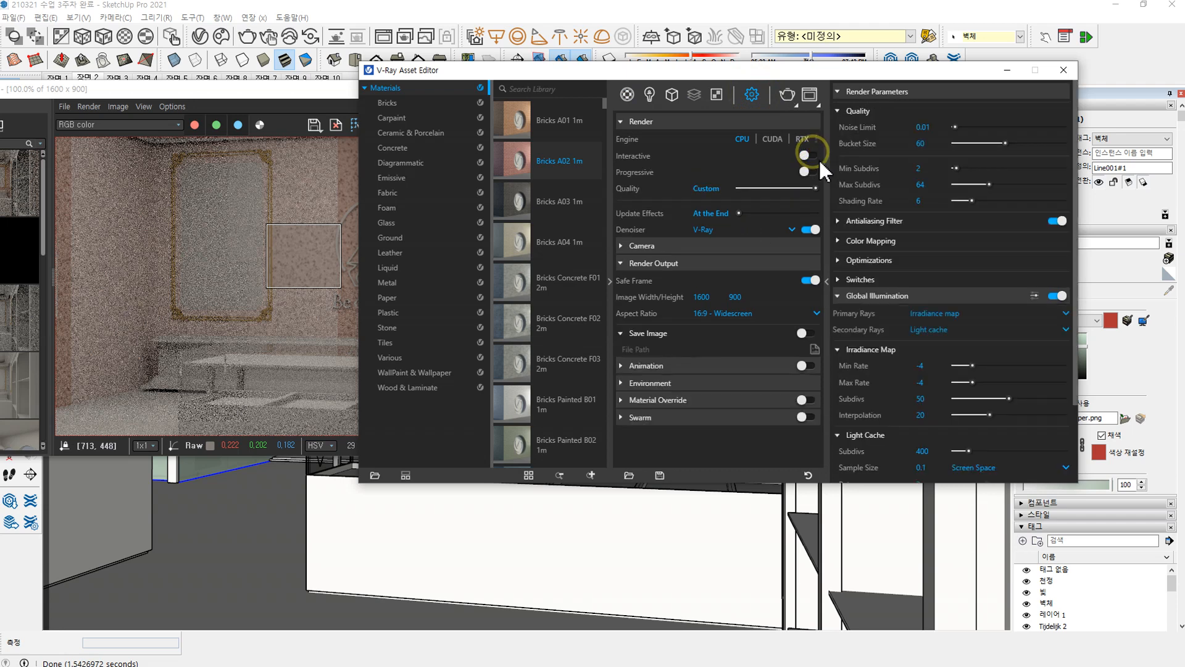
pyautogui.click(288, 100)
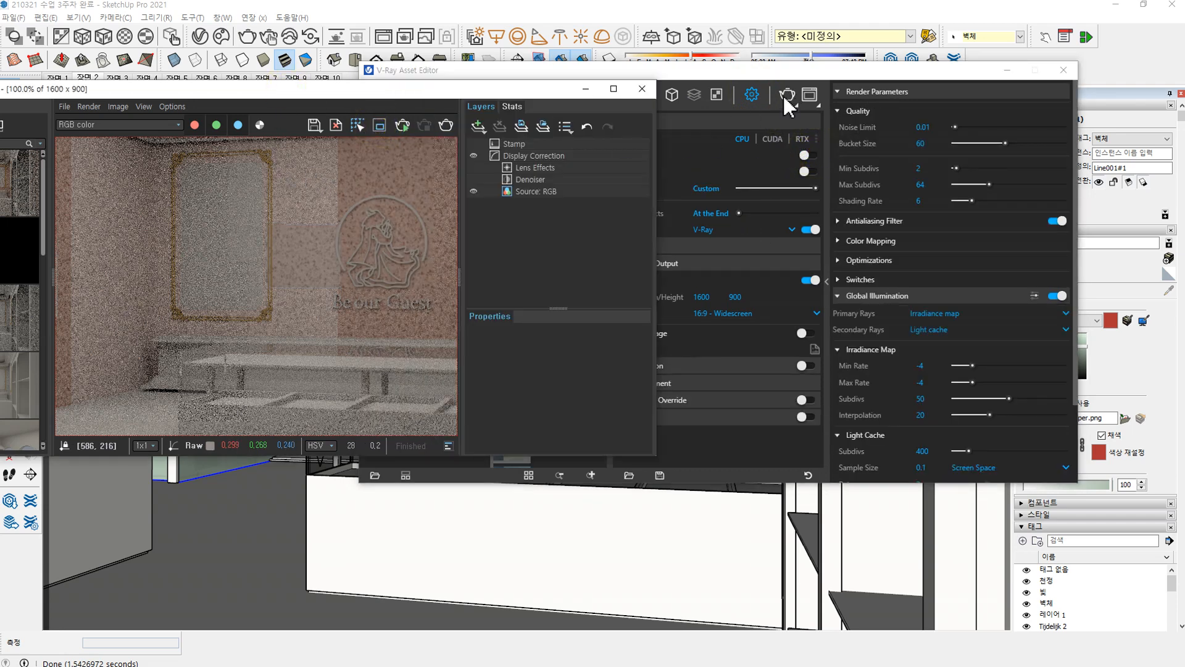
pyautogui.scroll(-2, 370, 278)
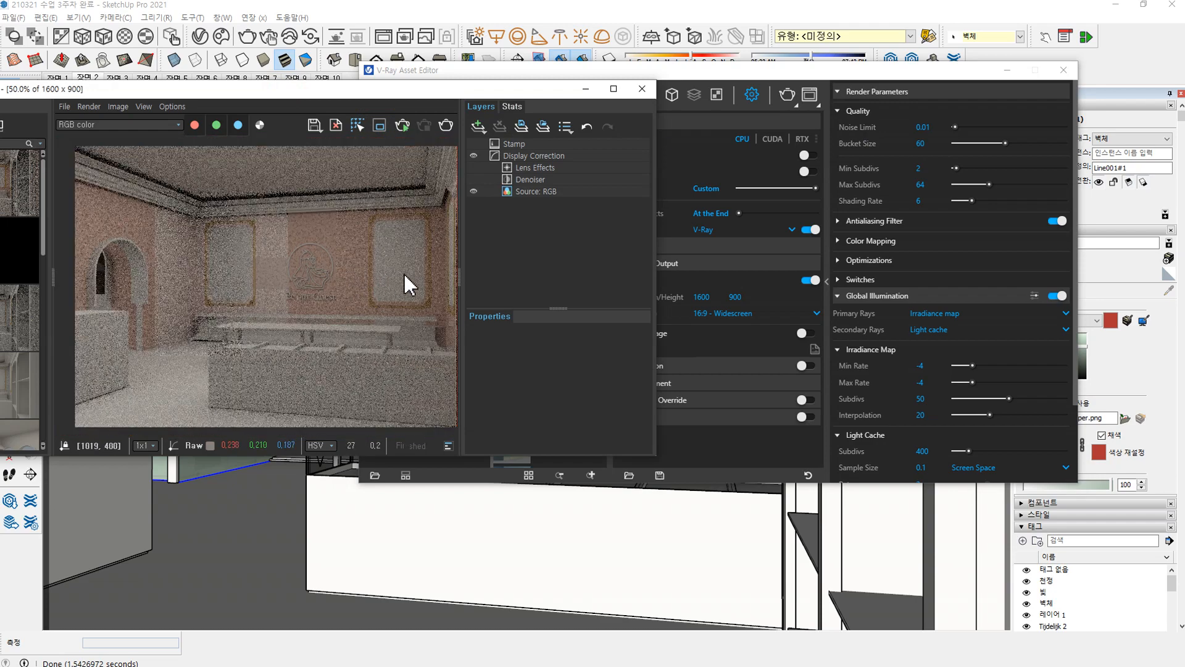
# Step: Start a non-interactive render of the room and select earlier renders in the history for comparison
pyautogui.click(788, 97)
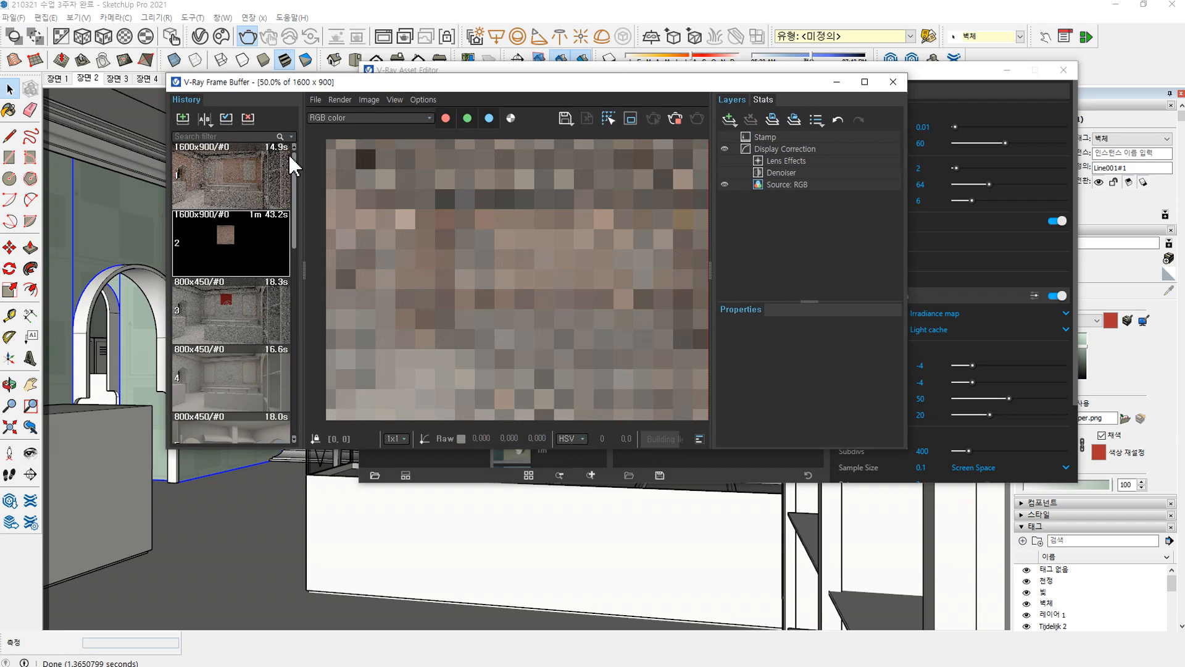
pyautogui.doubleClick(219, 179)
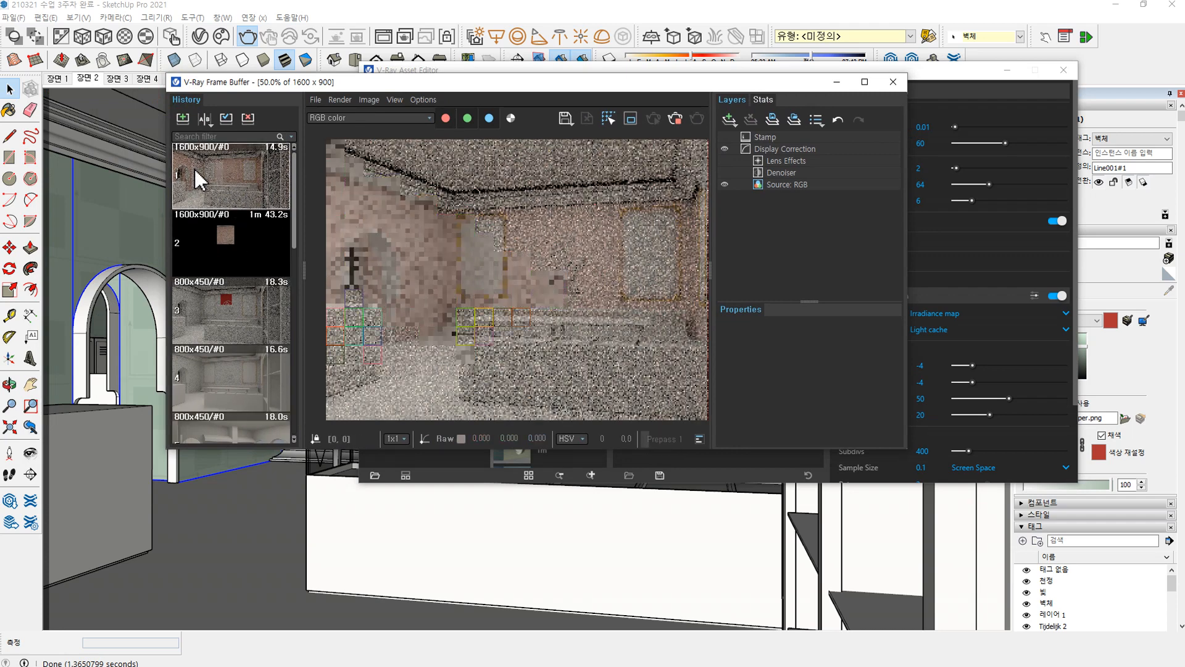
pyautogui.click(254, 313)
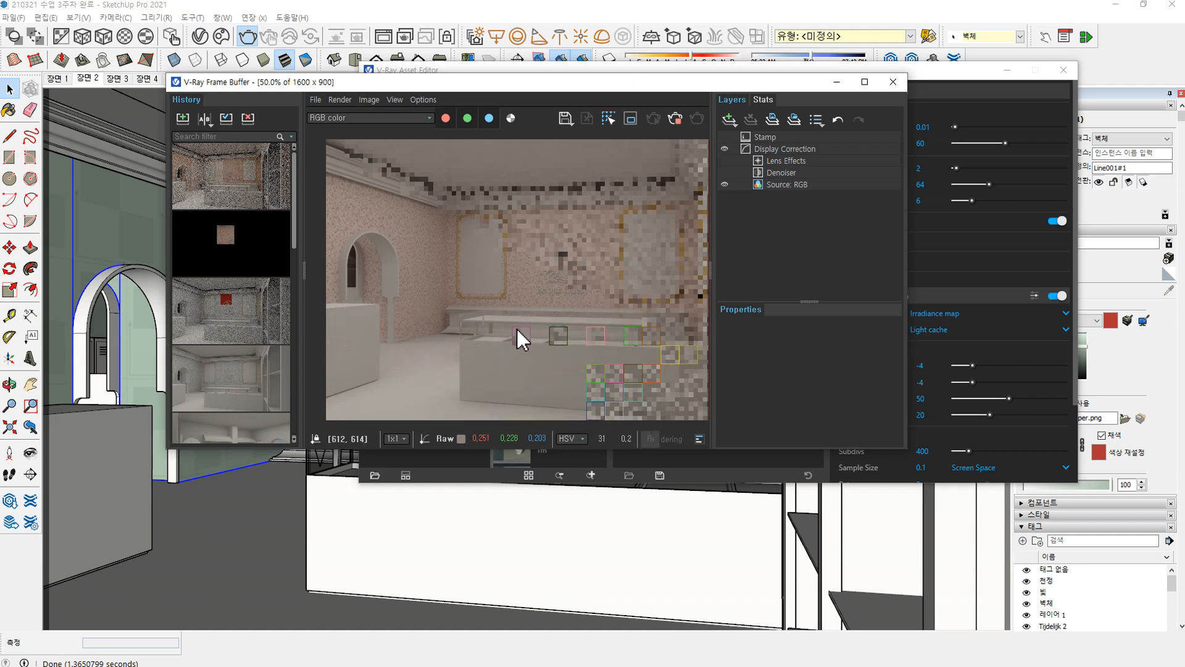
# Step: Examine the terrazzo texture around the framed panels and logo at different magnifications, and stop the render
pyautogui.scroll(1, 447, 249)
pyautogui.scroll(1, 446, 250)
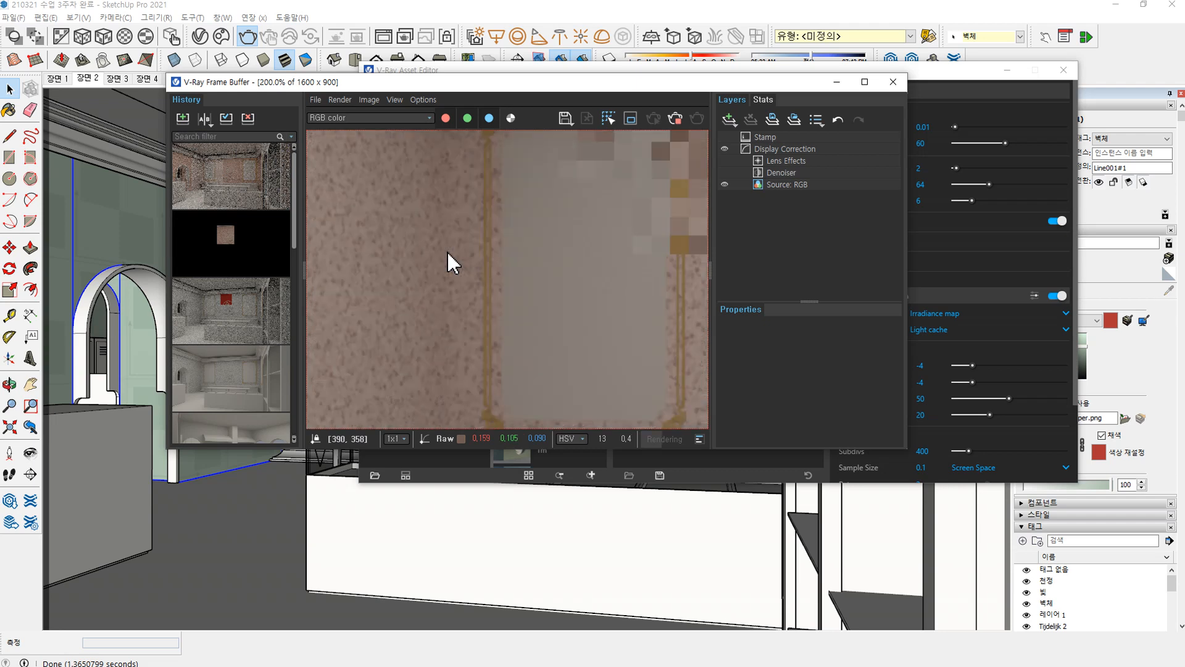
pyautogui.scroll(-1, 446, 252)
pyautogui.scroll(1, 661, 307)
pyautogui.scroll(-1, 671, 336)
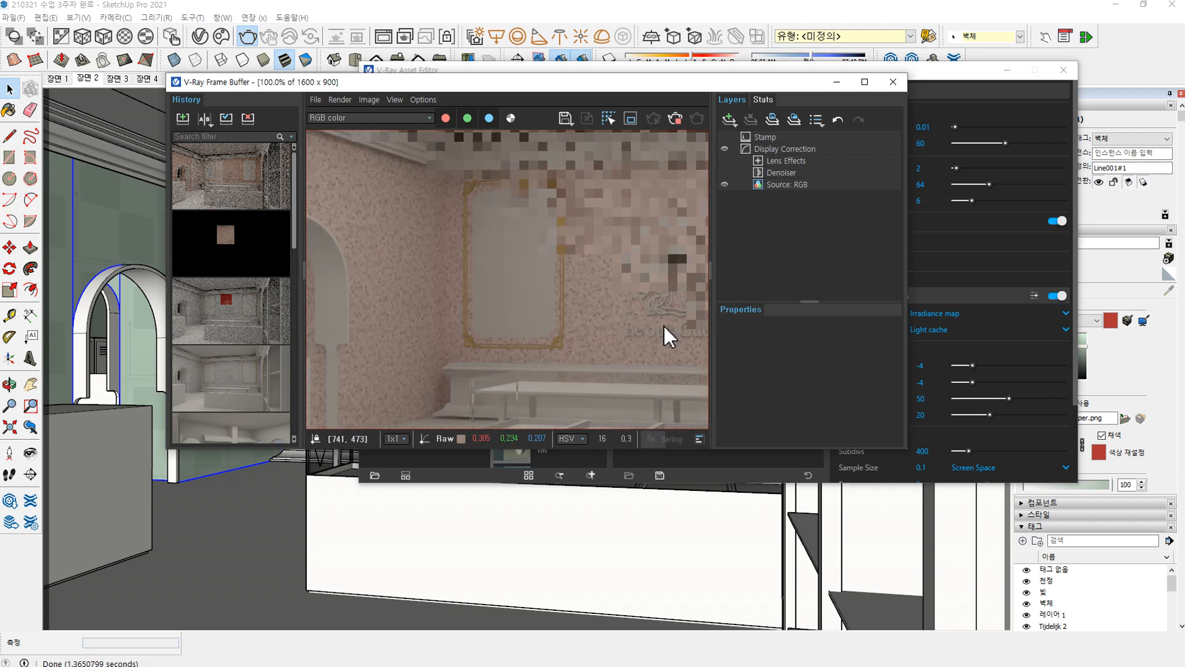
pyautogui.scroll(-1, 658, 334)
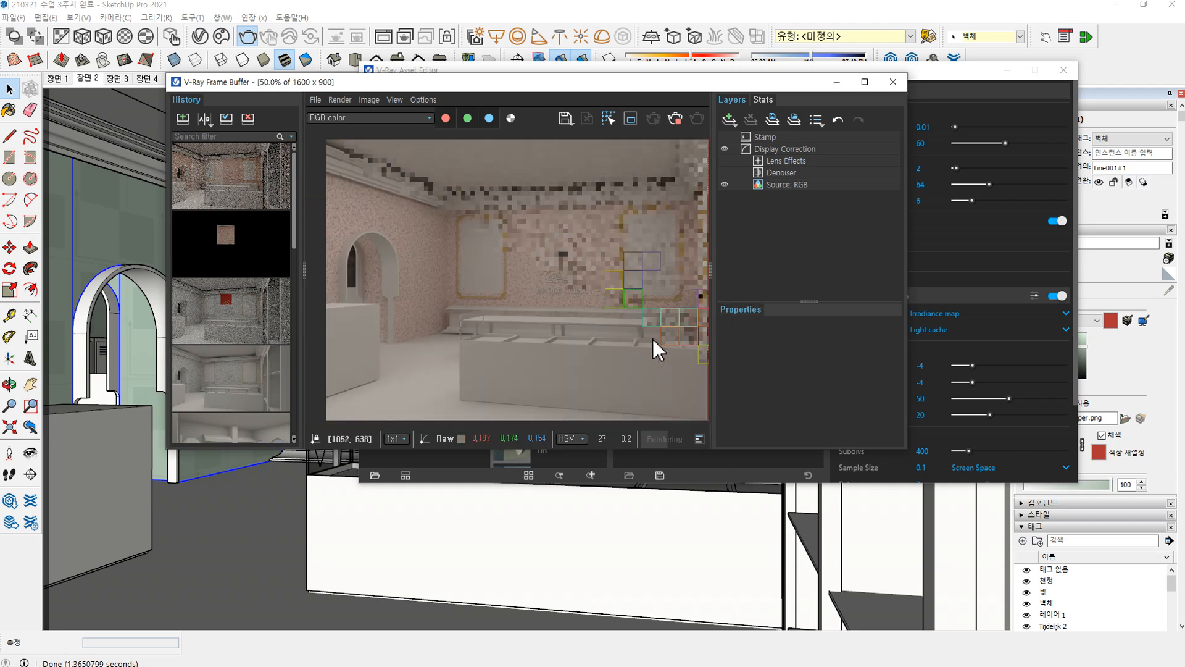
pyautogui.scroll(1, 461, 299)
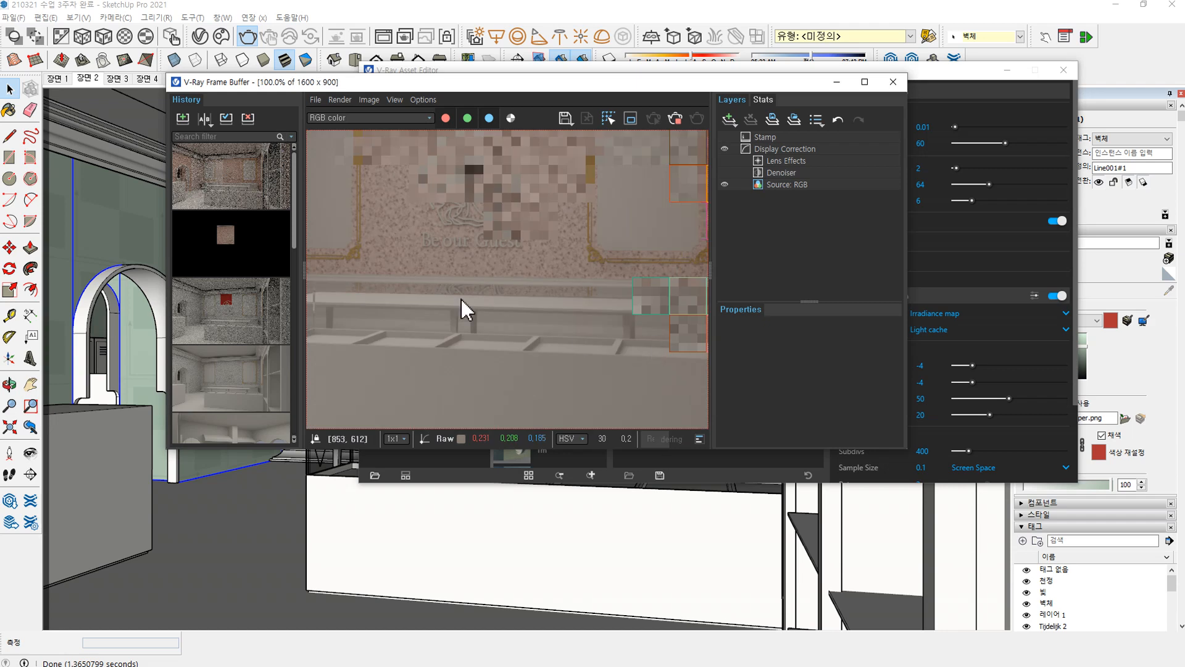
pyautogui.click(682, 119)
# Step: Set the 벽체 Color Correction's Brightness to 0.196 and Contrast to 0.859, and render the room again
pyautogui.click(973, 339)
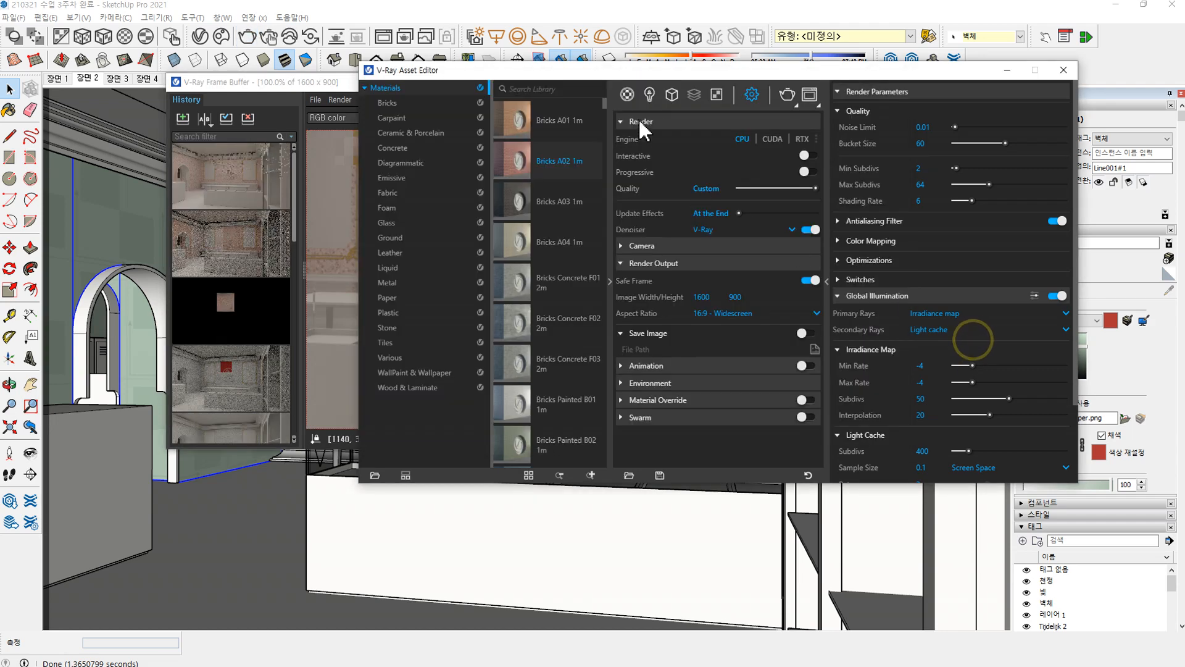
pyautogui.click(627, 94)
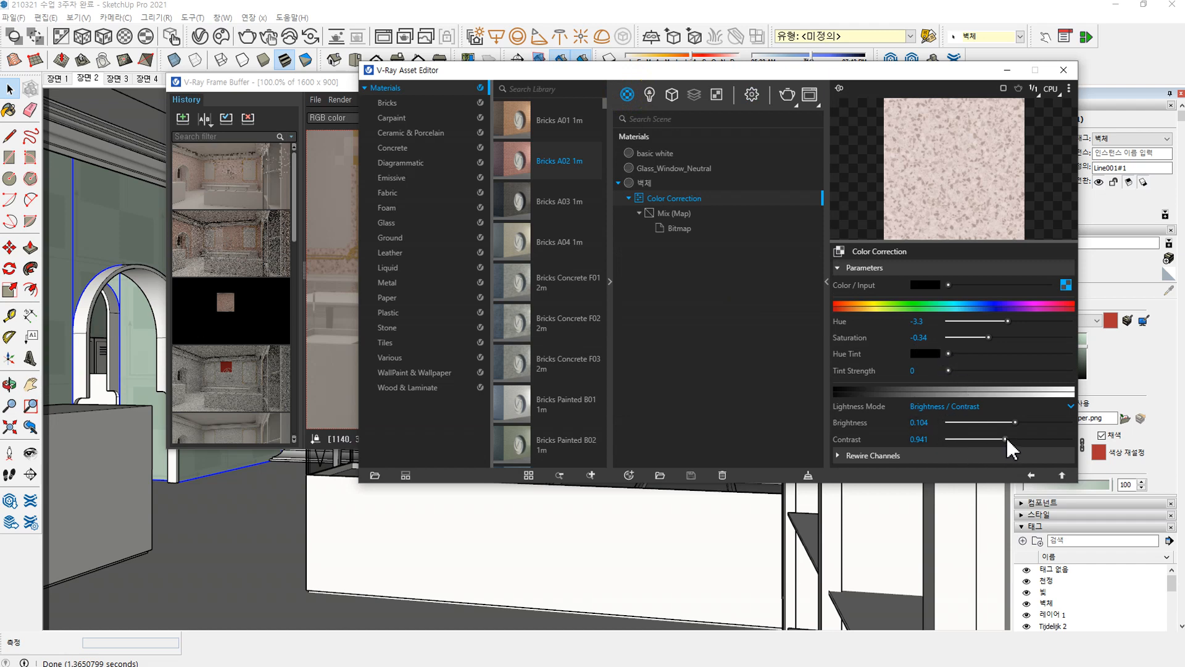
pyautogui.moveTo(1014, 422)
pyautogui.mouseDown()
pyautogui.moveTo(1023, 424)
pyautogui.moveTo(1001, 439)
pyautogui.mouseUp()
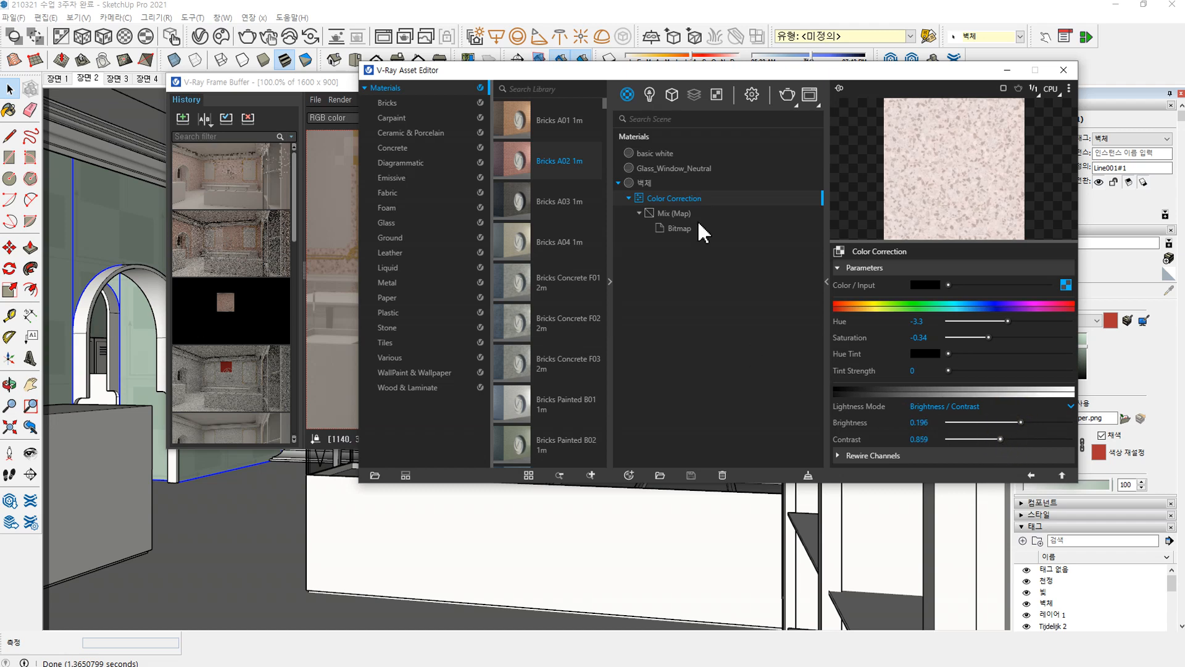
pyautogui.click(787, 95)
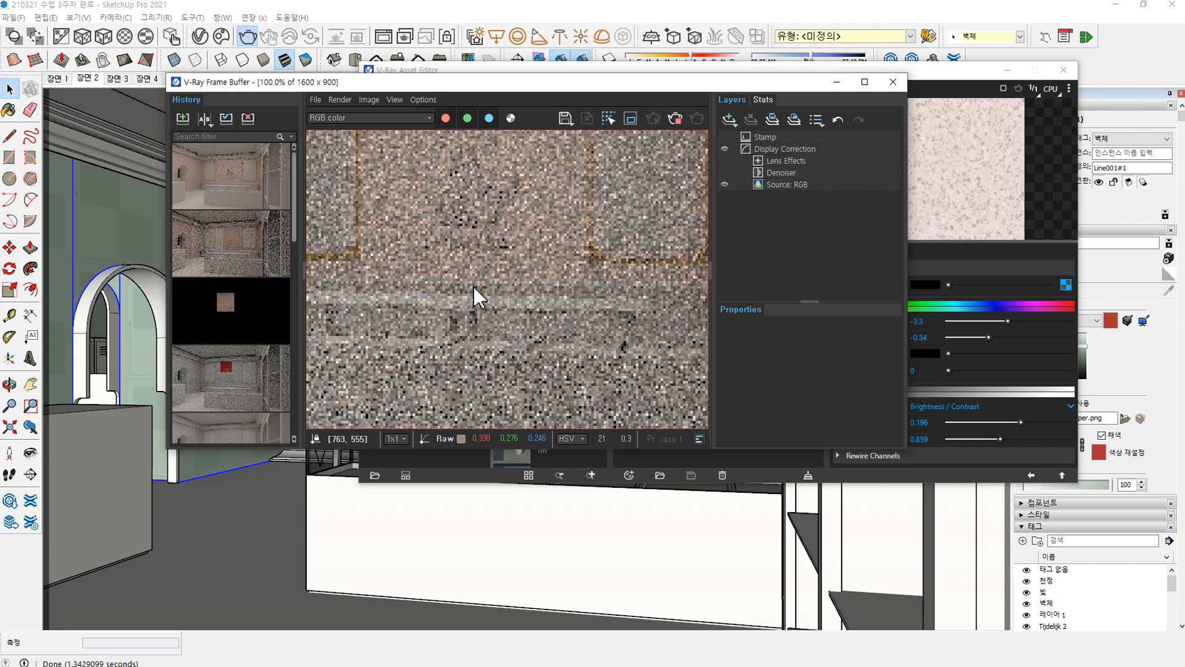
pyautogui.scroll(-1, 480, 298)
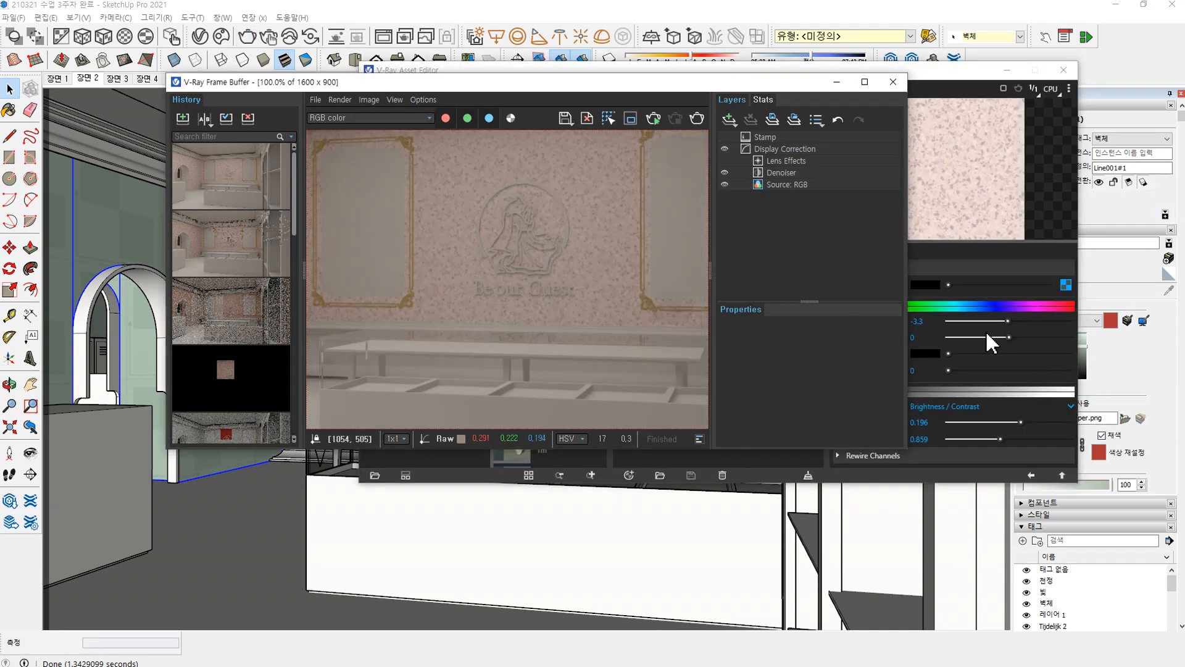
# Step: Try a Saturation of 0.35 with a Brightness of 0.298 in the 벽체 Color Correction
pyautogui.click(961, 251)
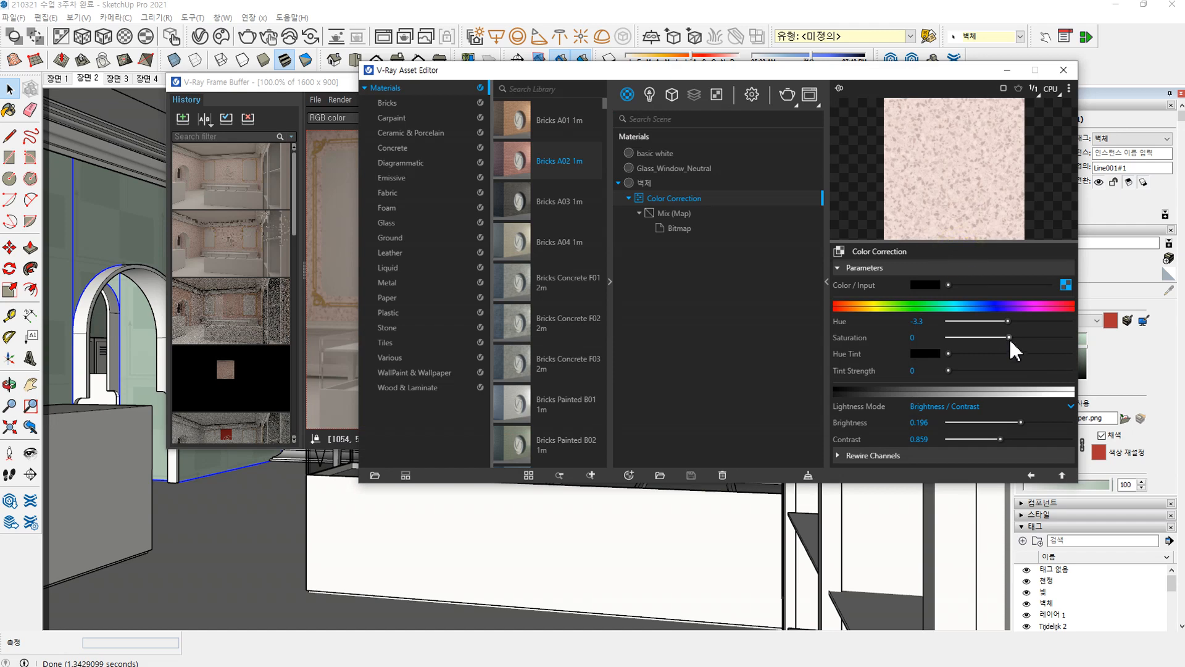
pyautogui.moveTo(1009, 337); pyautogui.dragTo(1020, 342)
pyautogui.moveTo(1027, 420); pyautogui.dragTo(1033, 422)
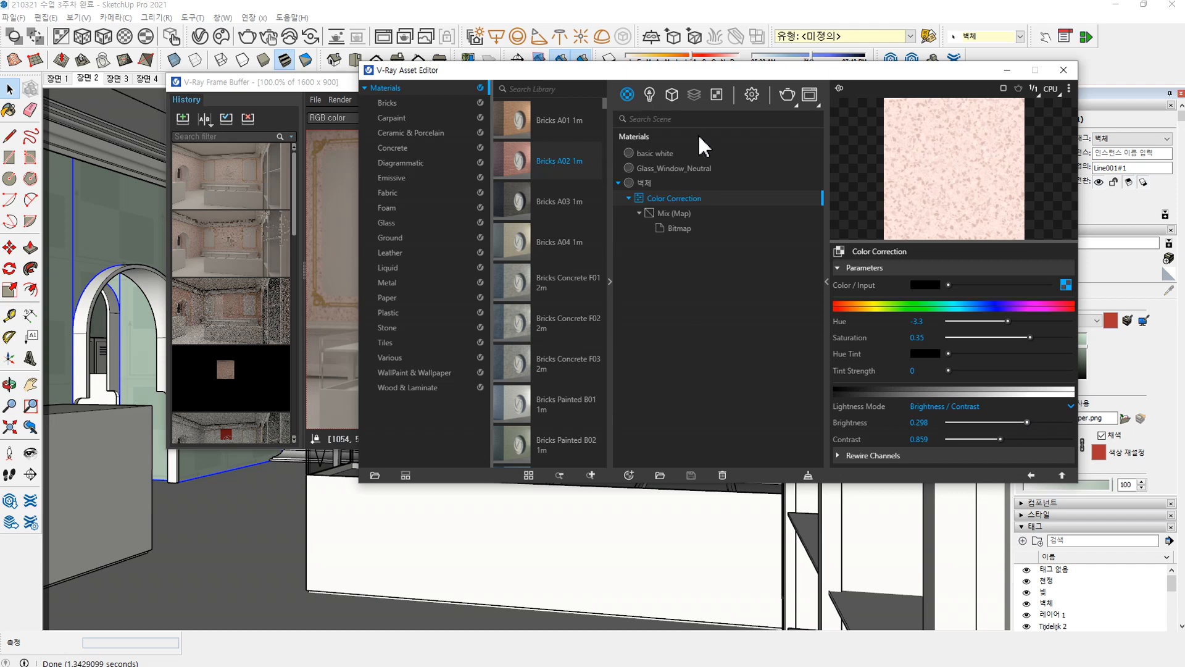
# Step: Minimize the material editor, start another test render, stop it, and delete its black entry from the render history
pyautogui.click(1006, 70)
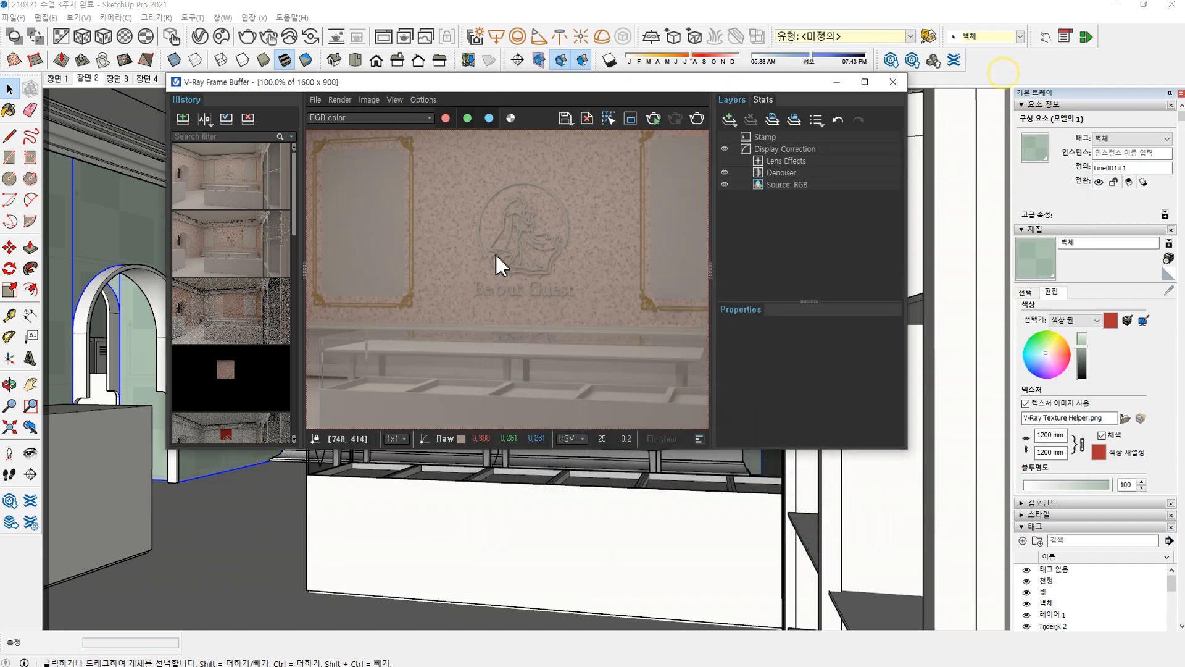
pyautogui.click(697, 120)
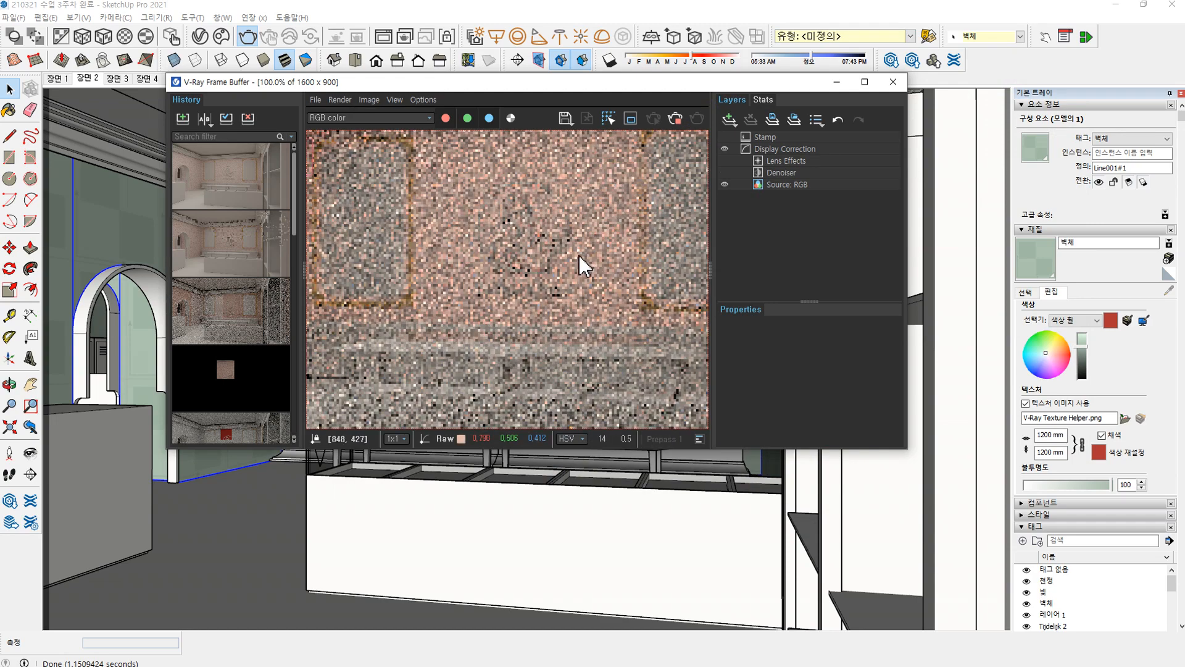
pyautogui.click(675, 119)
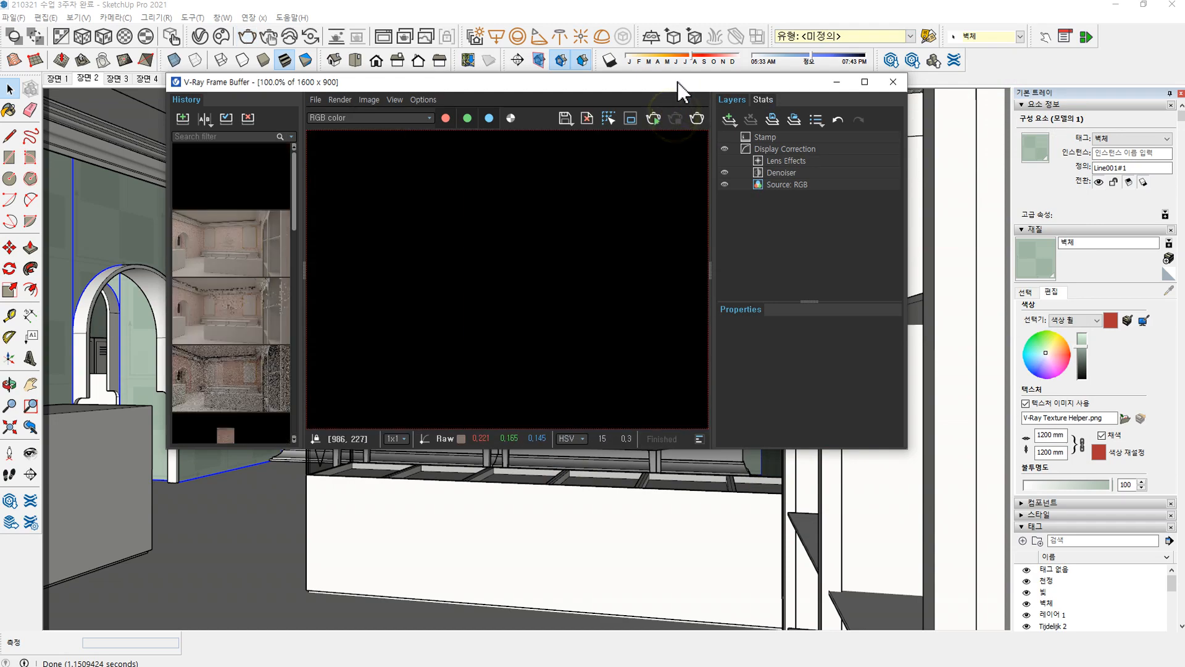
pyautogui.rightClick(216, 173)
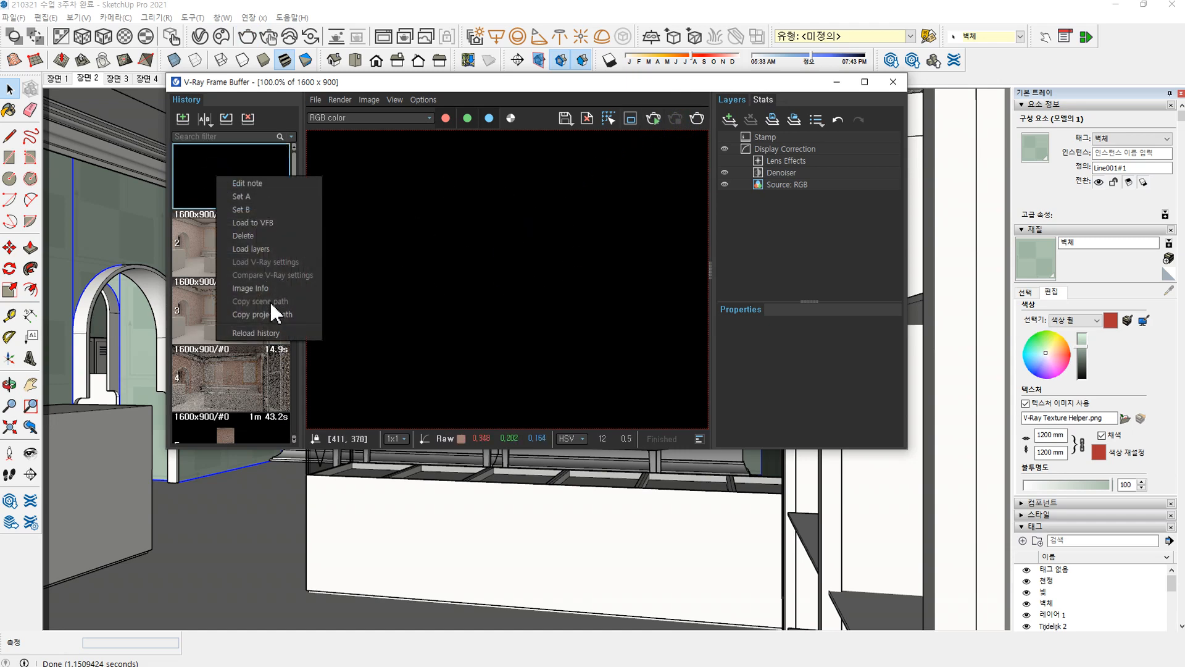
pyautogui.click(258, 236)
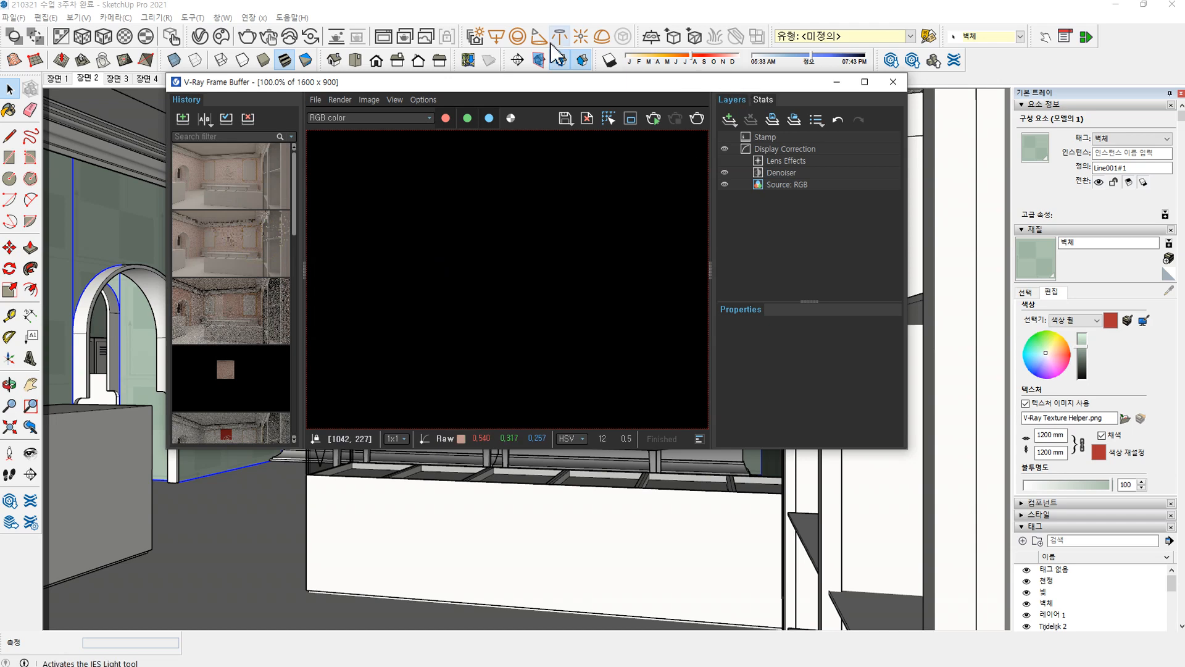
# Step: Try a Color Correction Saturation of 0.17, test-render the whole room, and stop the render
pyautogui.click(199, 37)
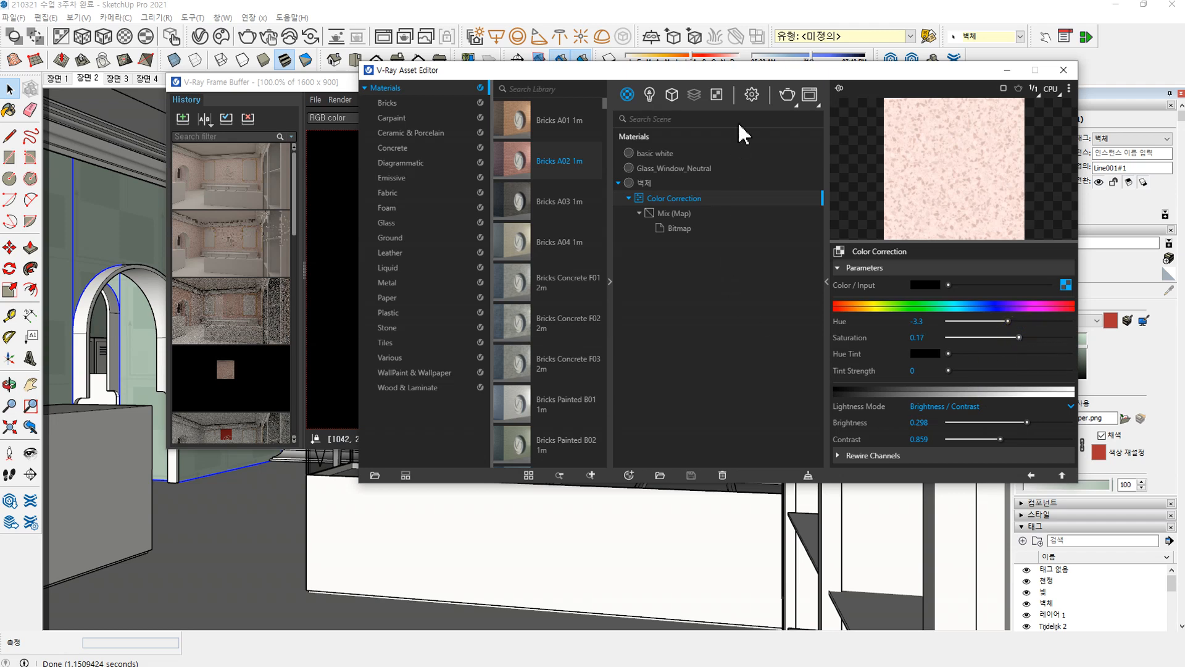
pyautogui.click(787, 93)
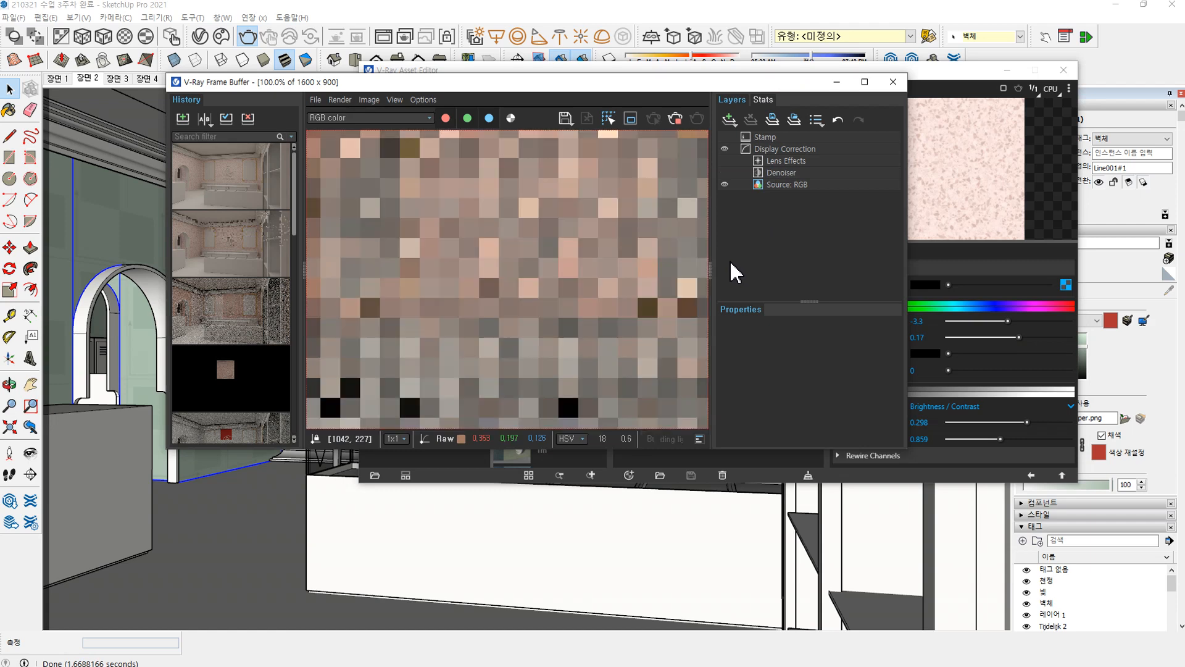
pyautogui.scroll(-2, 517, 288)
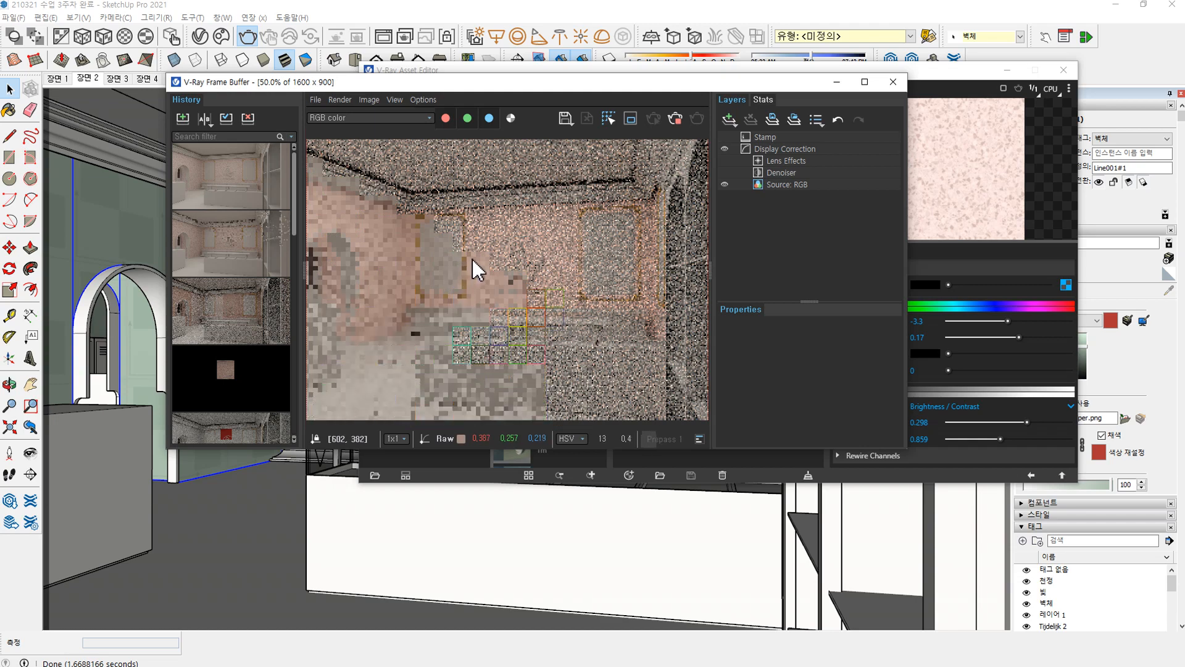
pyautogui.click(678, 121)
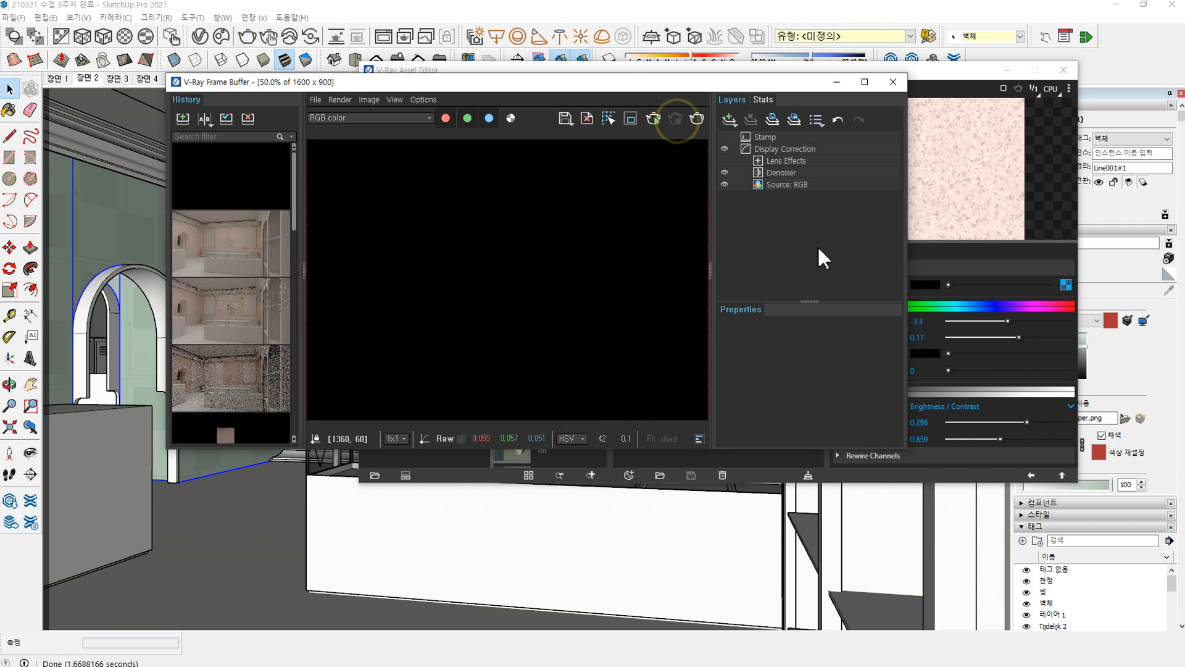
# Step: Move the frame buffer clear of the material parameters and set the Mix (Map)'s Color Bottom to pale peach, RGB 210, 178, 162
pyautogui.moveTo(736, 82)
pyautogui.mouseDown()
pyautogui.moveTo(634, 86)
pyautogui.moveTo(617, 121)
pyautogui.moveTo(651, 264)
pyautogui.mouseUp()
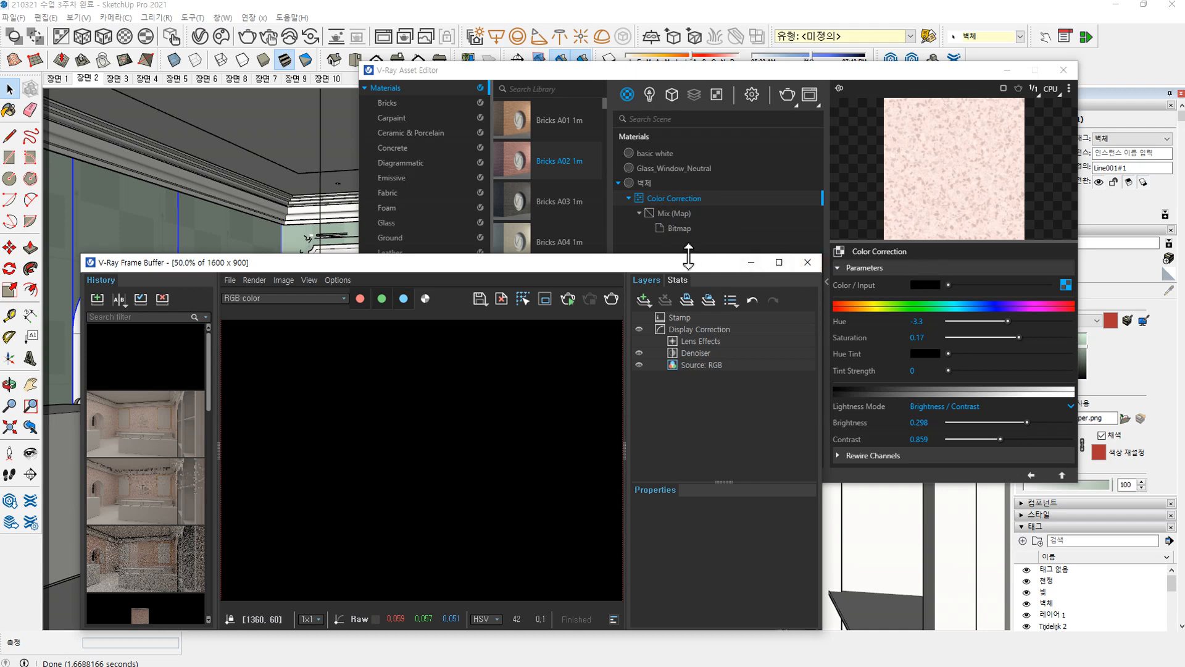
pyautogui.moveTo(657, 264); pyautogui.dragTo(621, 243)
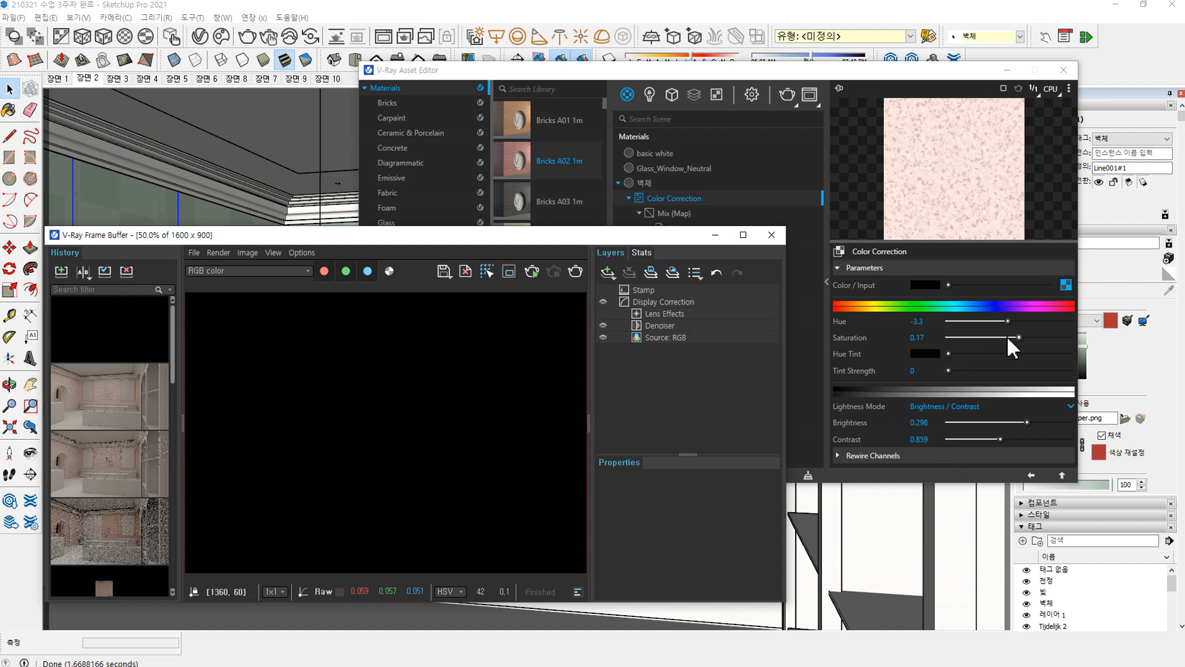
pyautogui.click(1065, 284)
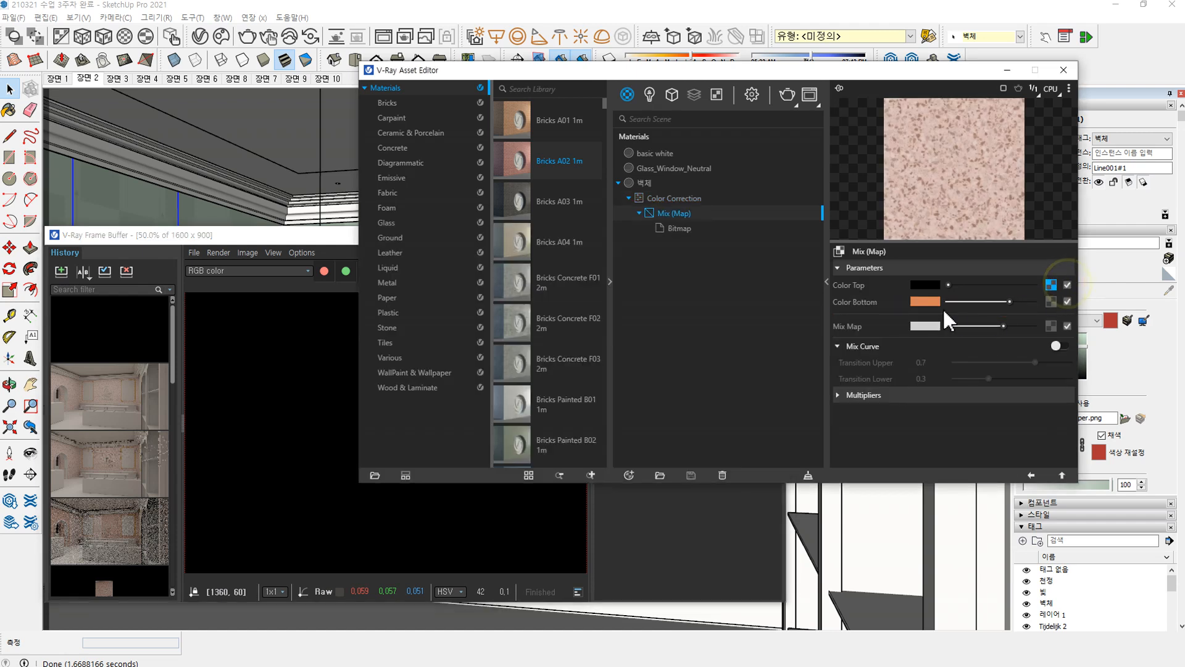
pyautogui.click(927, 302)
pyautogui.moveTo(441, 266)
pyautogui.mouseDown()
pyautogui.moveTo(459, 263)
pyautogui.moveTo(431, 271)
pyautogui.mouseUp()
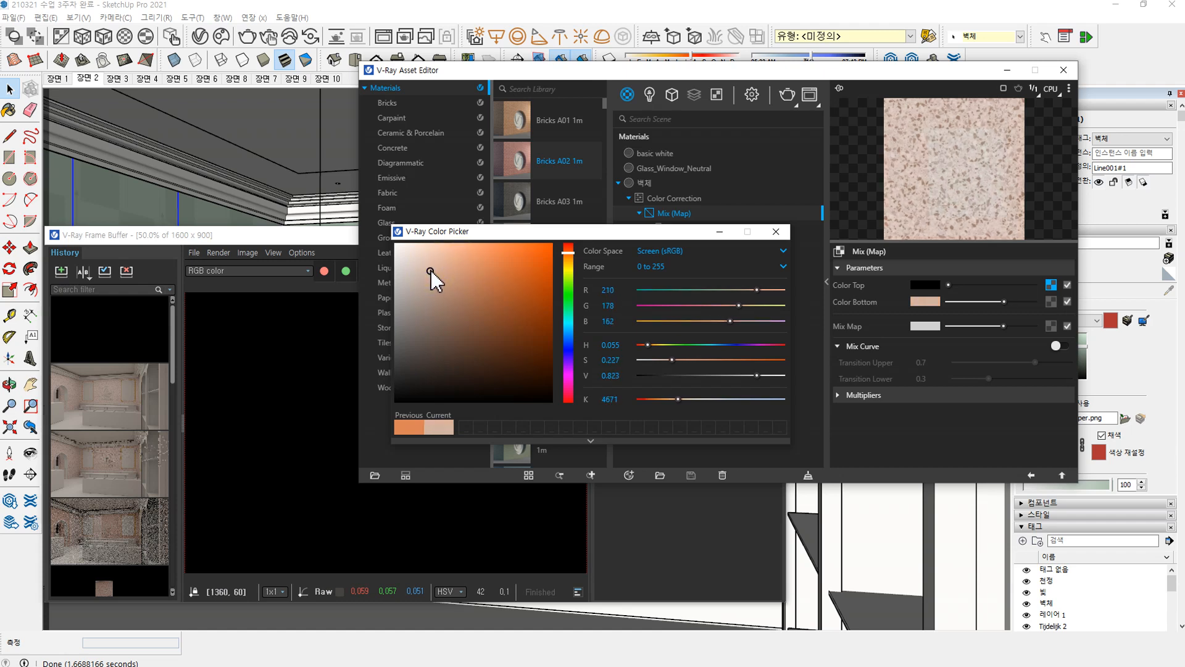
pyautogui.click(716, 232)
# Step: Try a Color Correction Saturation of 0.67 and compare the material preview with the earlier renders
pyautogui.click(672, 199)
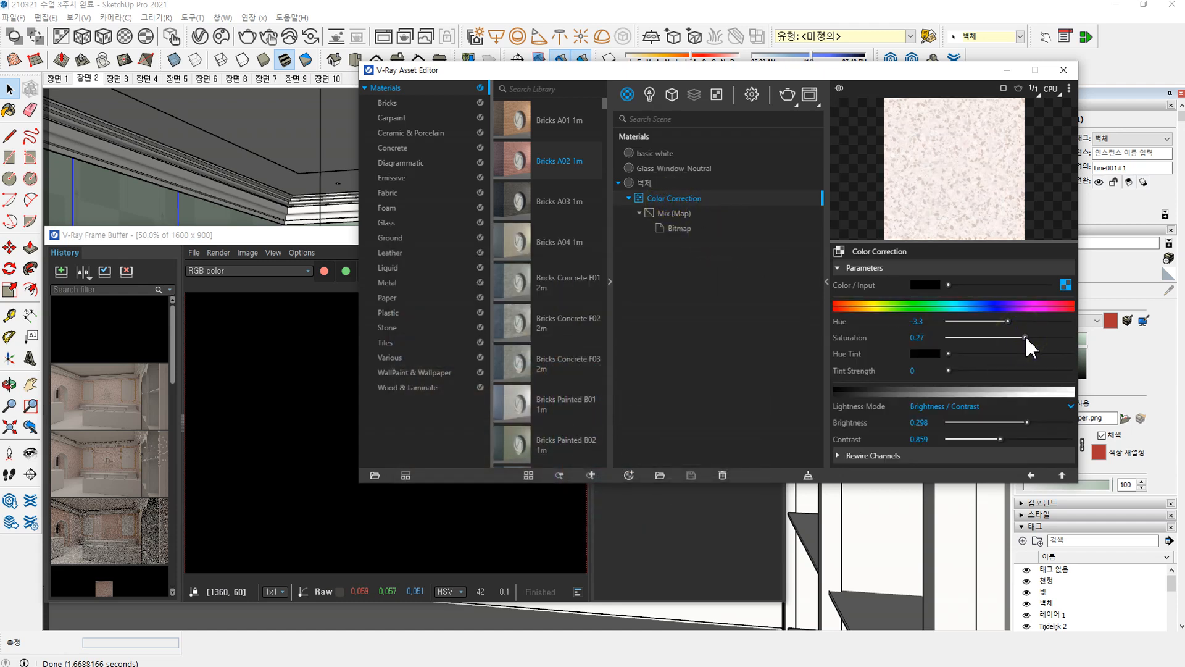
pyautogui.moveTo(1025, 339); pyautogui.dragTo(1035, 341)
pyautogui.click(271, 235)
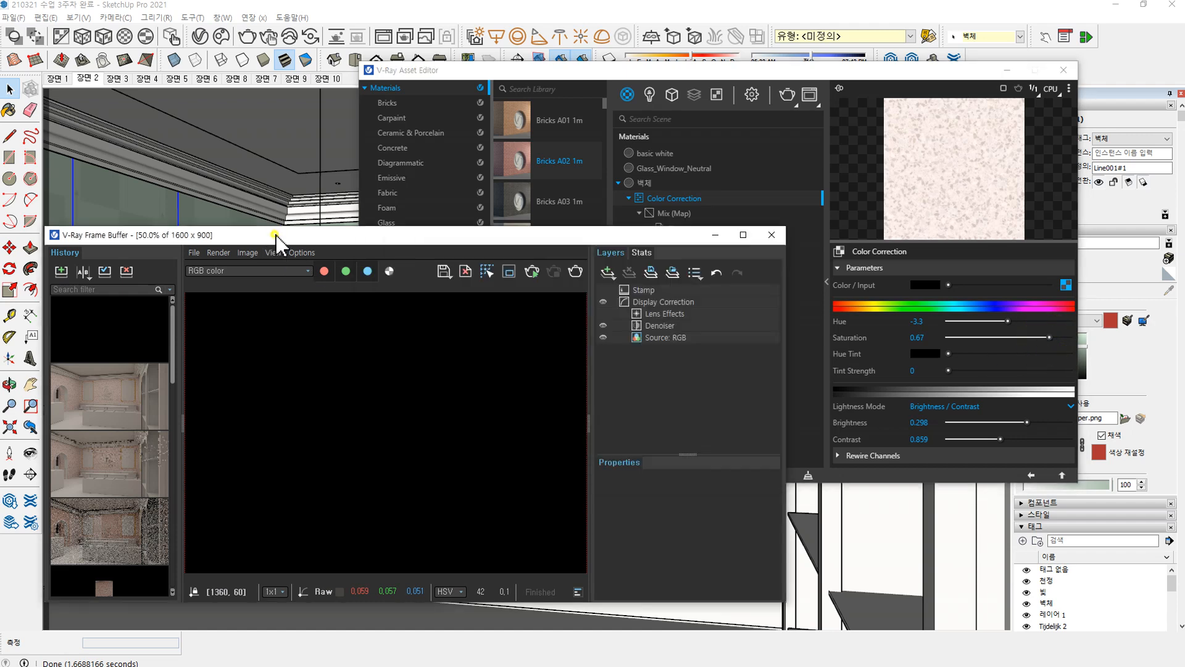
# Step: Darken the Mix (Map)'s Mix Map value to a light grey and compare the preview with the earlier renders
pyautogui.click(708, 213)
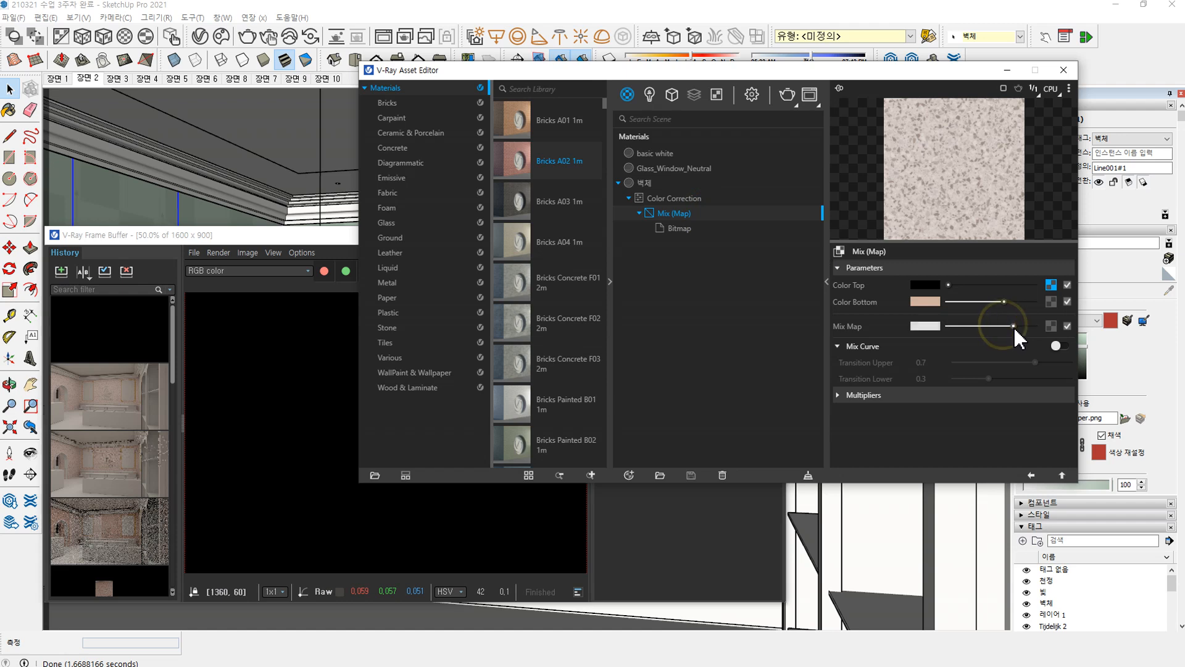
pyautogui.moveTo(1004, 326); pyautogui.dragTo(961, 326)
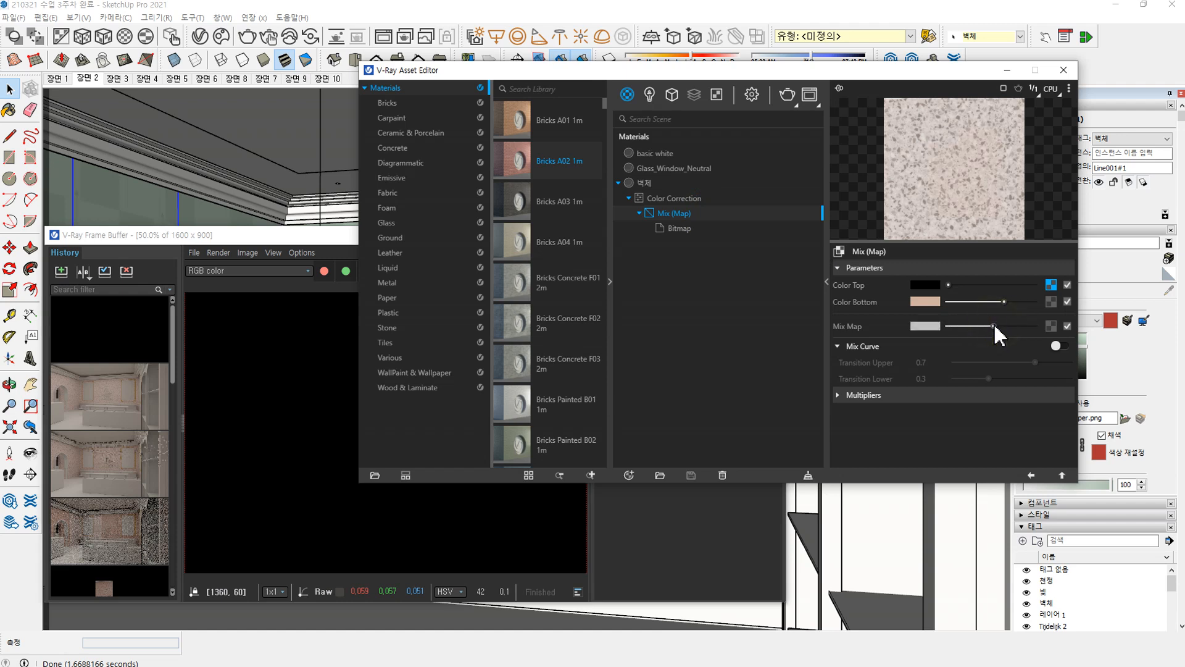
pyautogui.click(311, 236)
# Step: Set the Color Correction's Brightness to 0.155 and Saturation to 0.23, and start a new render of the room
pyautogui.click(685, 66)
pyautogui.click(674, 197)
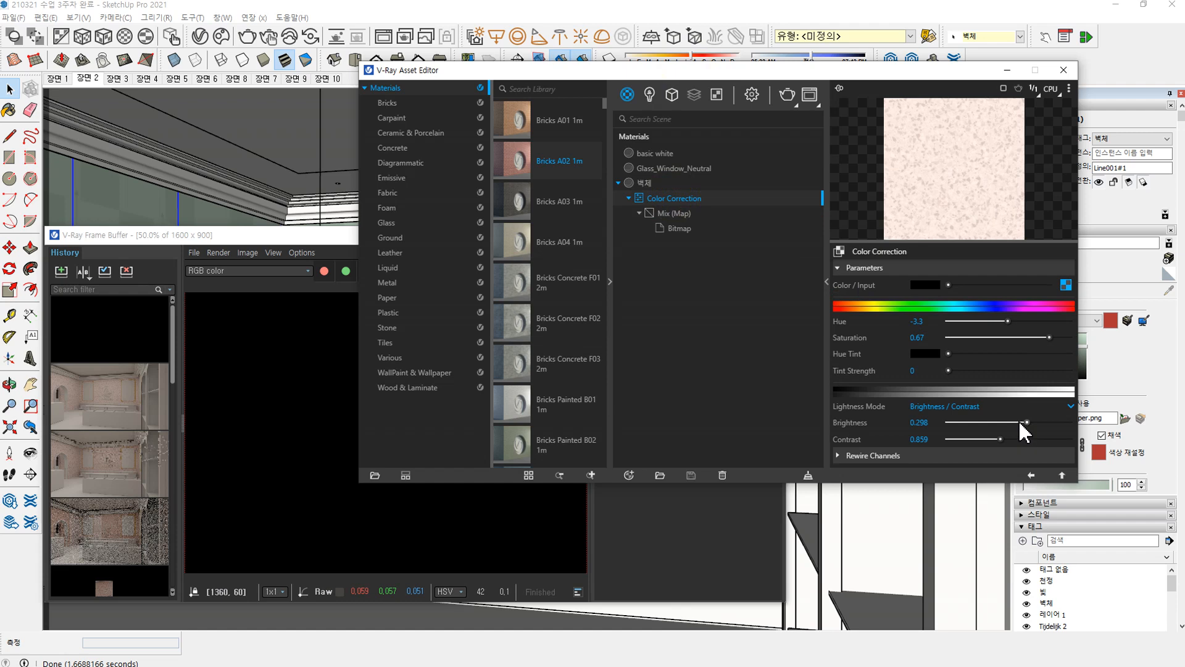
pyautogui.moveTo(1020, 424); pyautogui.dragTo(1014, 425)
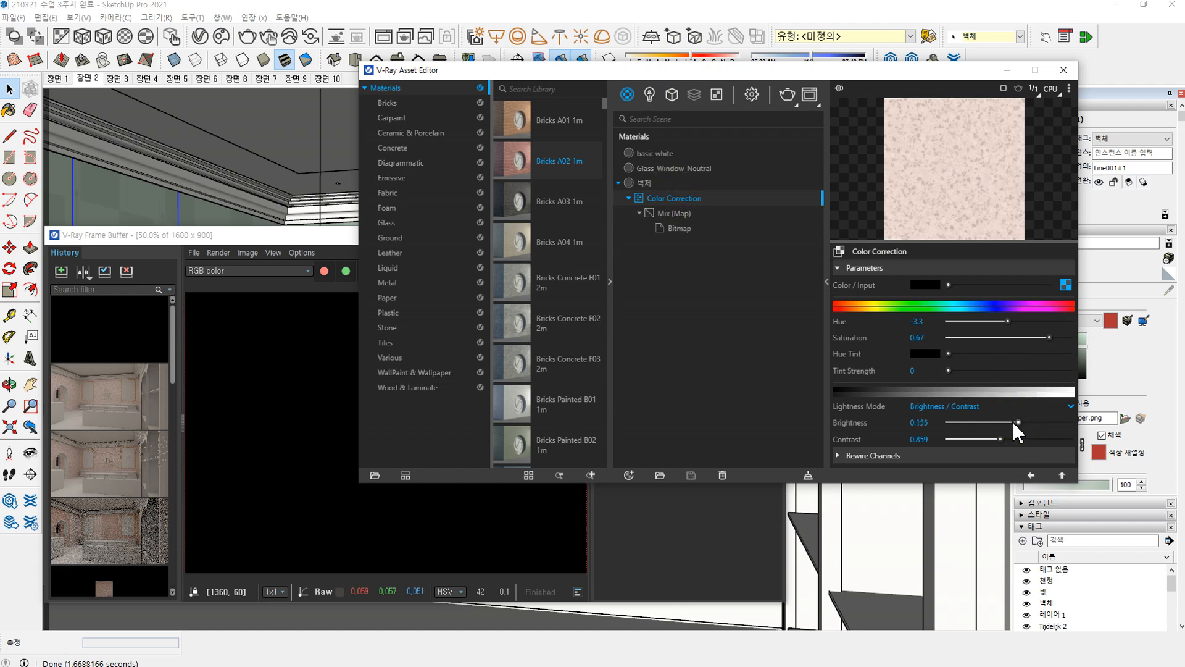
pyautogui.click(1022, 337)
pyautogui.click(310, 236)
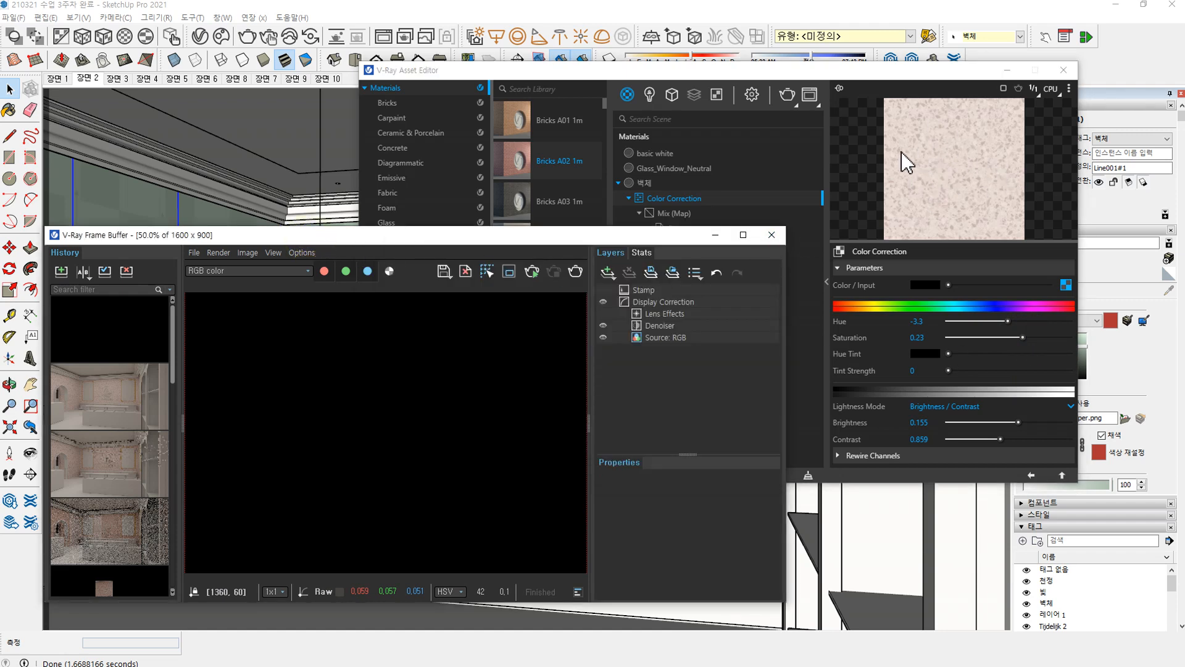
pyautogui.click(575, 271)
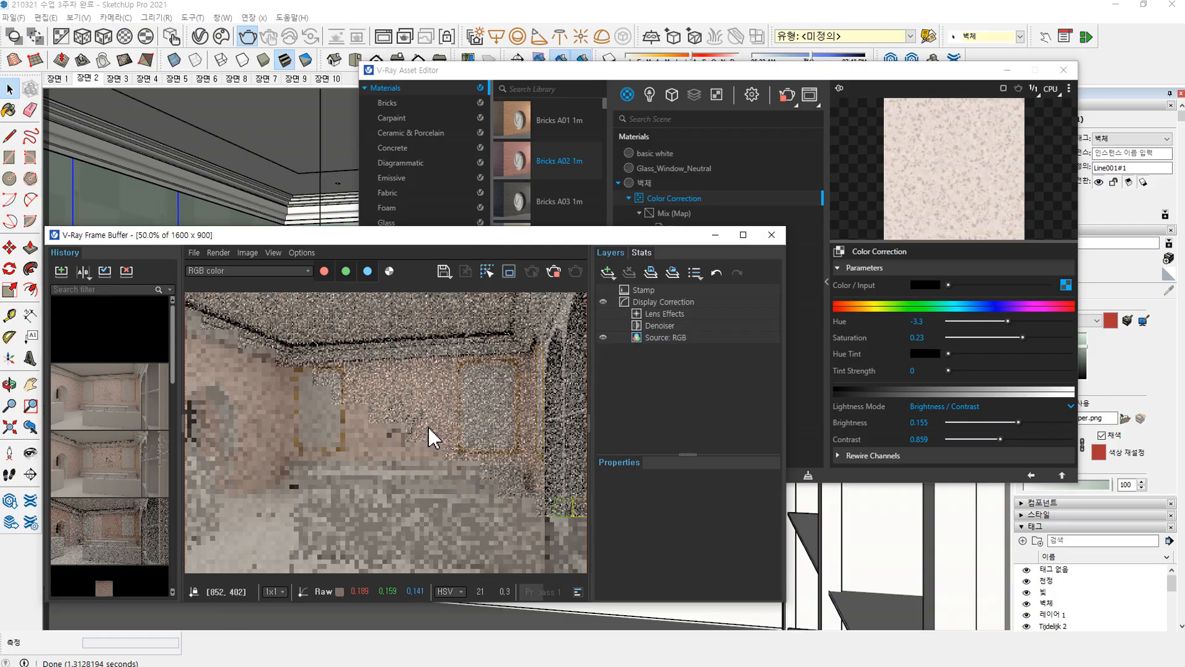
# Step: Examine the terrazzo texture's colour and grain on the back wall at several magnifications as the render progresses
pyautogui.click(420, 465)
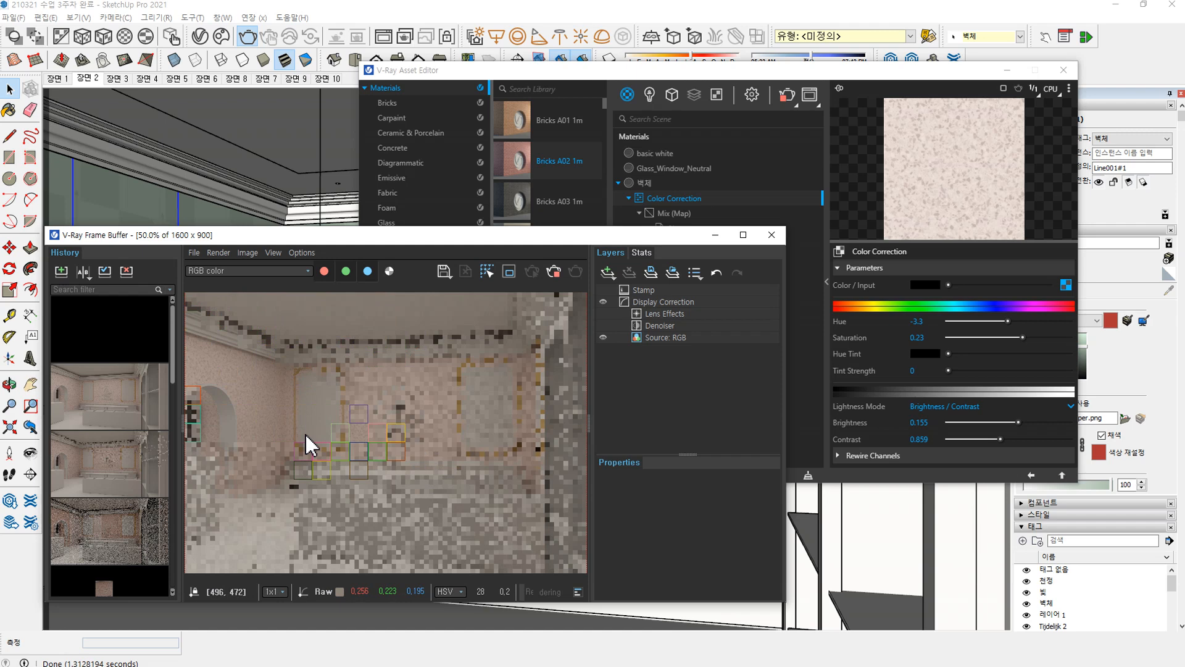
pyautogui.scroll(2, 309, 444)
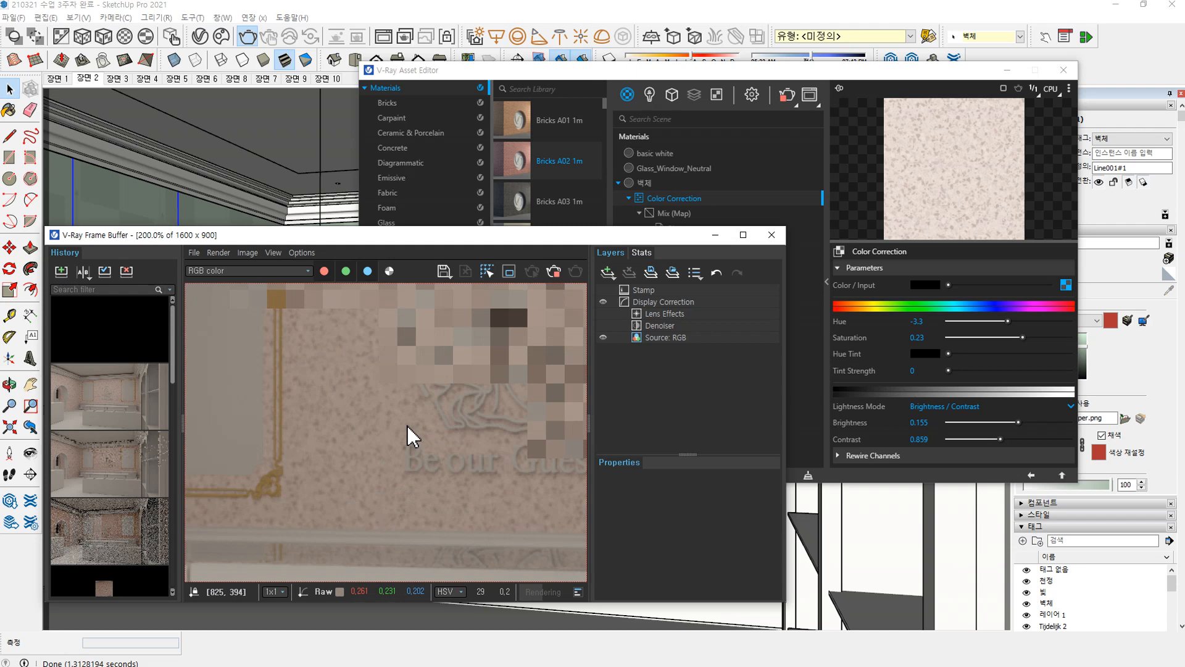
pyautogui.scroll(-1, 318, 491)
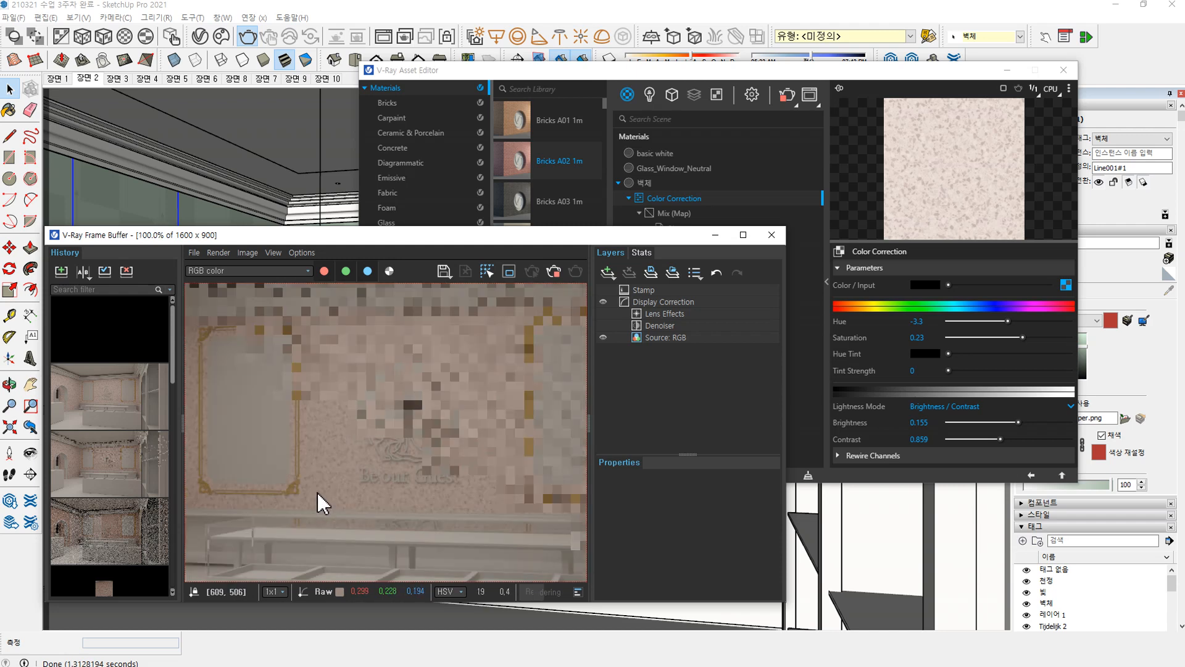
pyautogui.scroll(-1, 320, 493)
pyautogui.scroll(1, 326, 446)
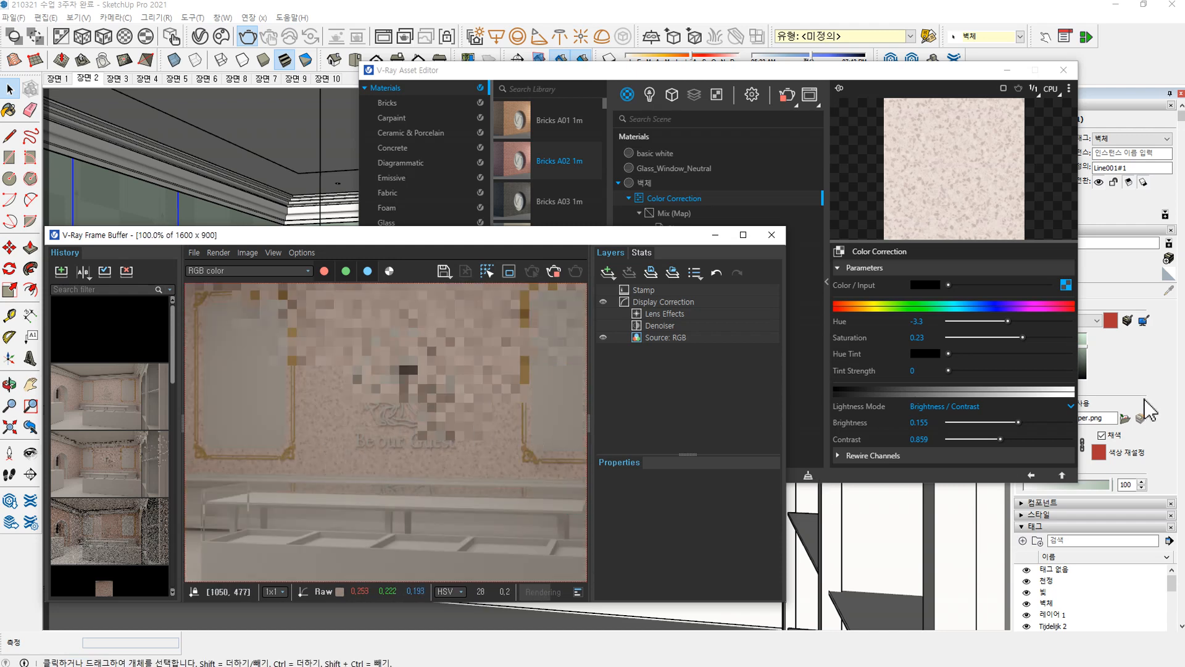
pyautogui.scroll(-1, 439, 430)
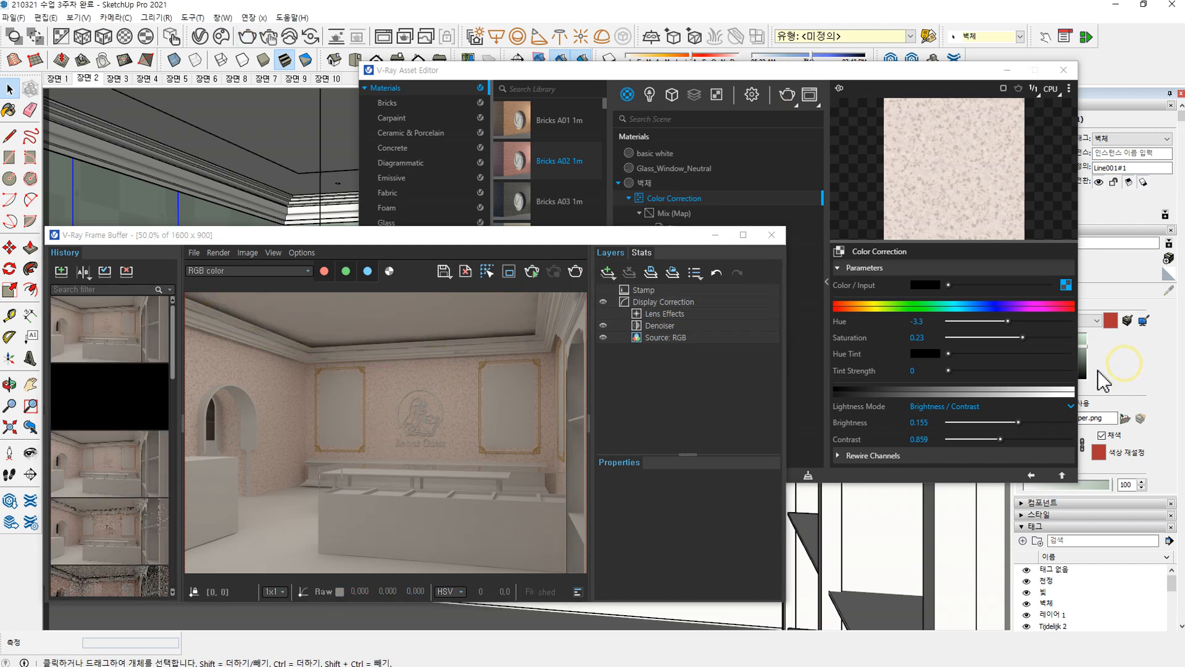
# Step: Move the Asset Editor clear of the SketchUp material settings and set the 벽체 texture size to 1500 mm
pyautogui.moveTo(898, 70); pyautogui.dragTo(633, 56)
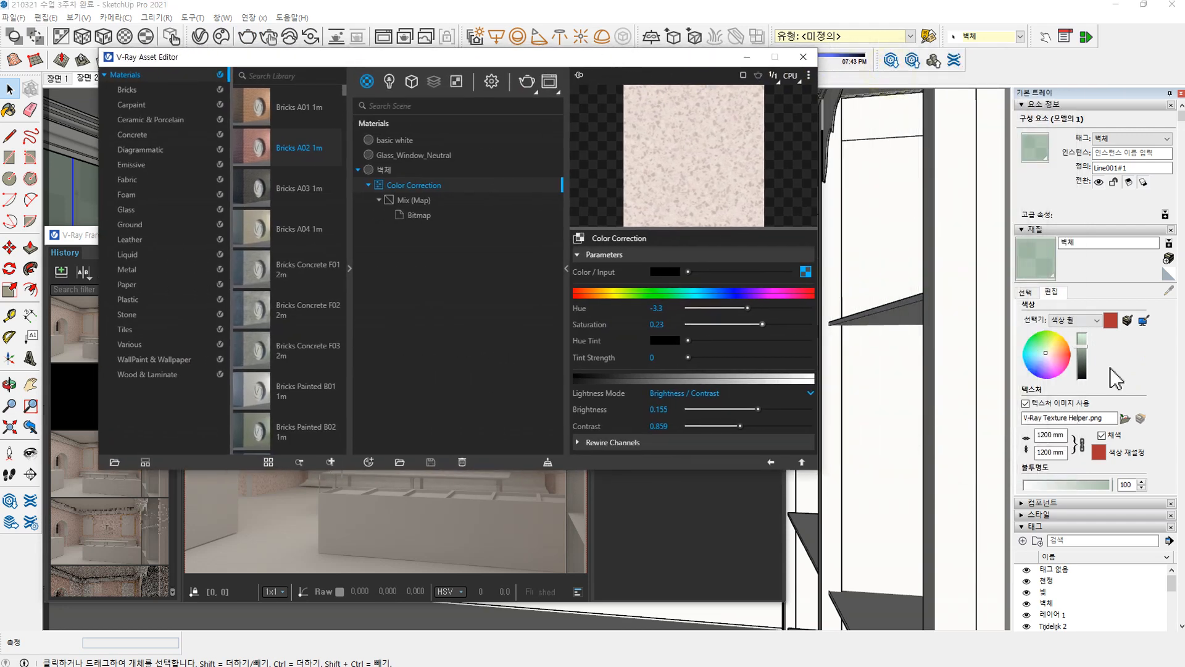
pyautogui.click(1054, 435)
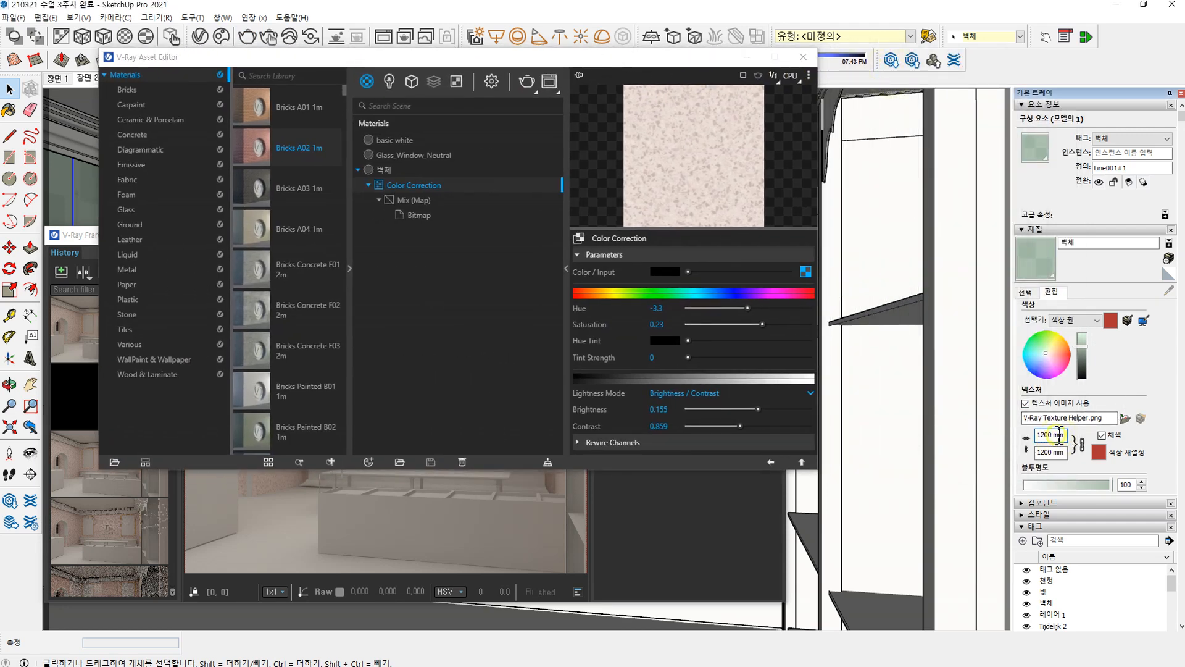
pyautogui.moveTo(1056, 436); pyautogui.dragTo(1027, 436)
pyautogui.click(1026, 292)
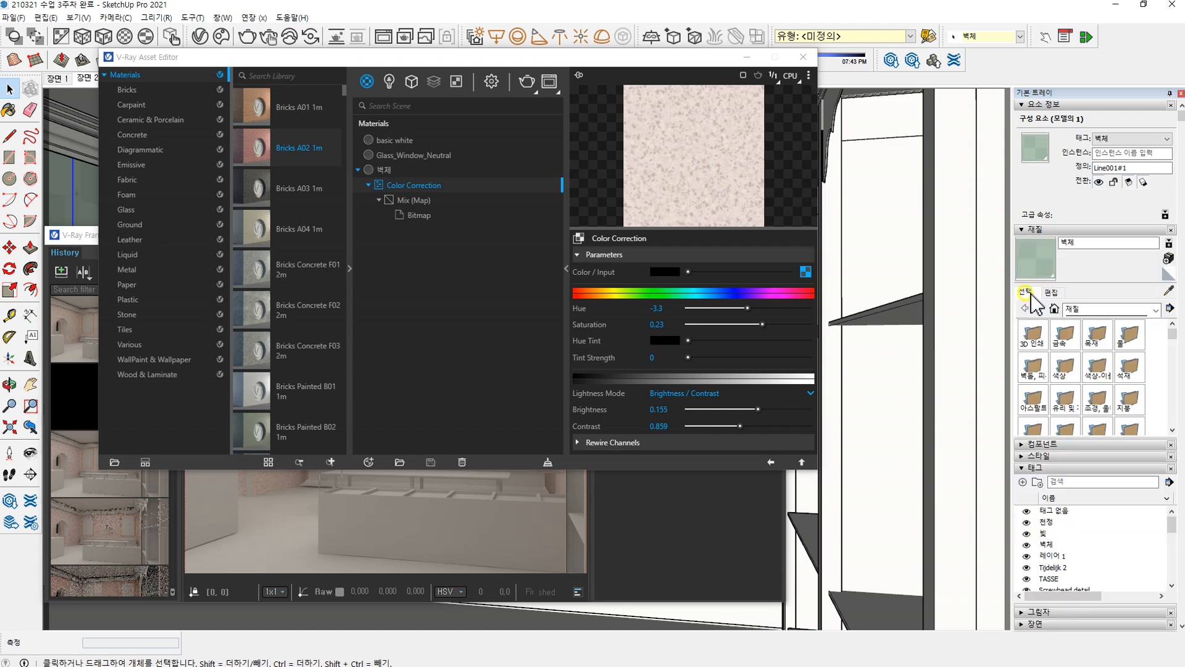
pyautogui.click(1050, 293)
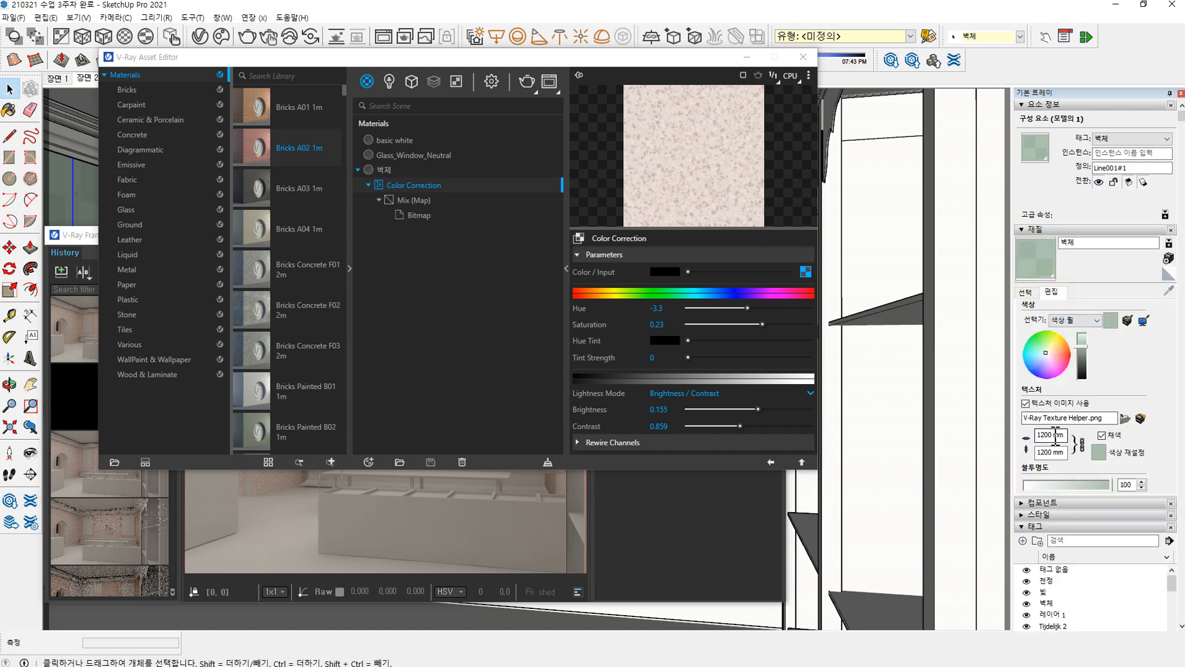
pyautogui.moveTo(1056, 436); pyautogui.dragTo(981, 426)
pyautogui.write('15')
pyautogui.press('Return')
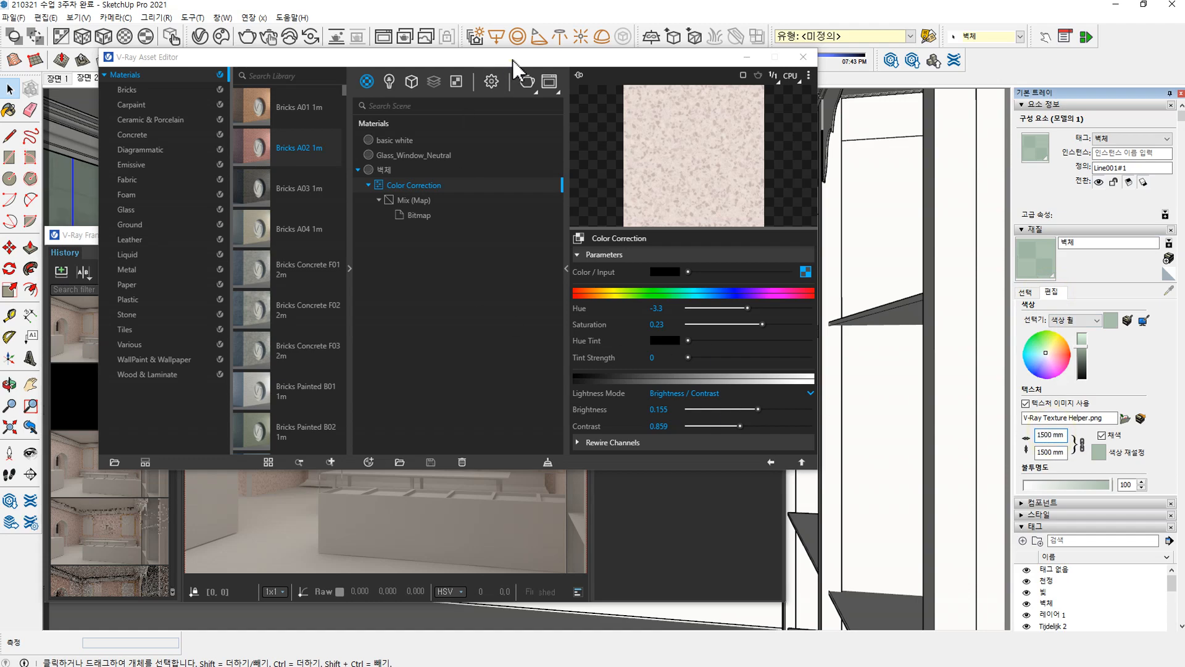
# Step: Render the room with the enlarged wall texture, inspect the walls up close and stop the render
pyautogui.moveTo(512, 61); pyautogui.dragTo(693, 141)
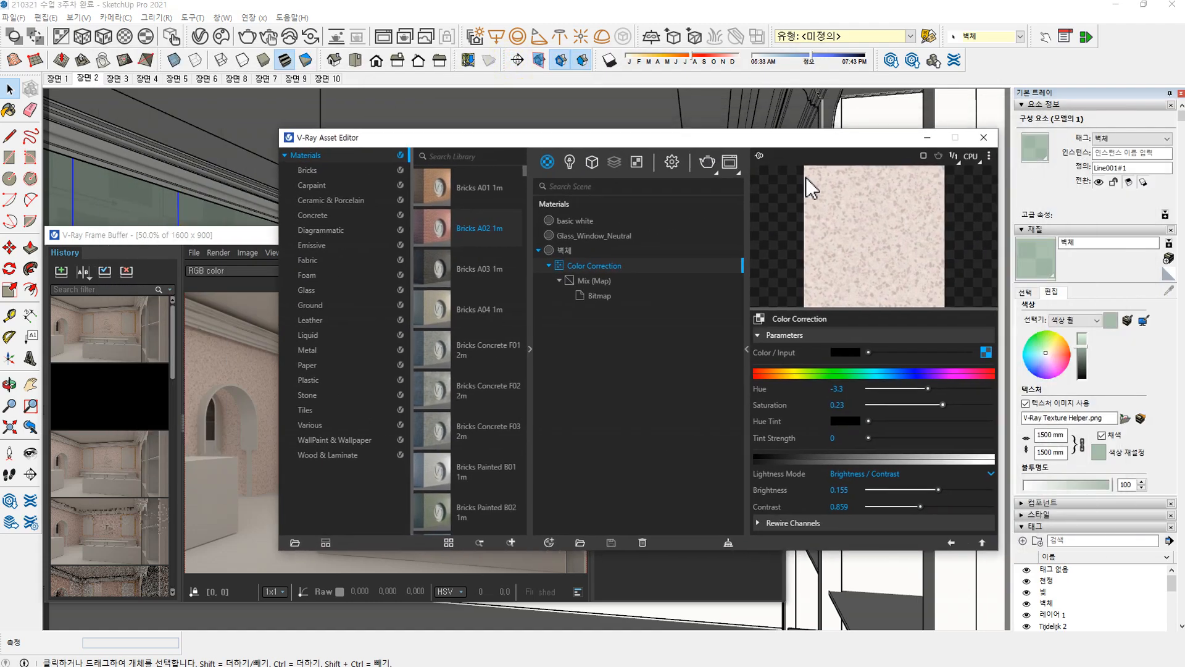
pyautogui.click(707, 163)
pyautogui.click(217, 236)
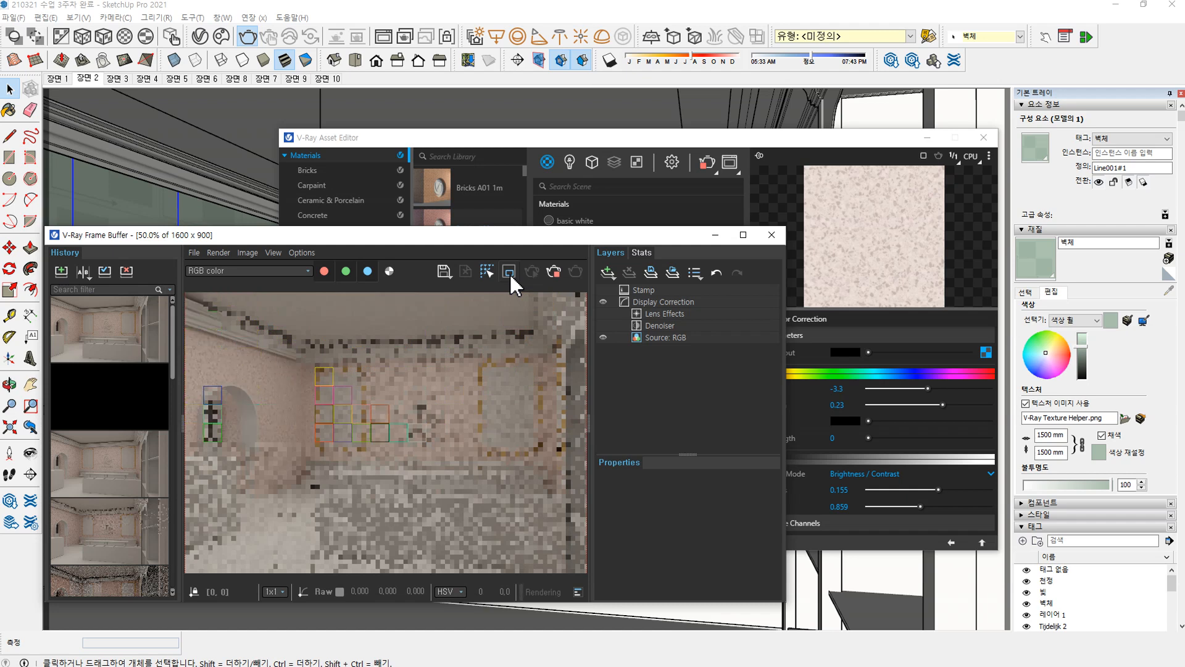
pyautogui.scroll(1, 273, 418)
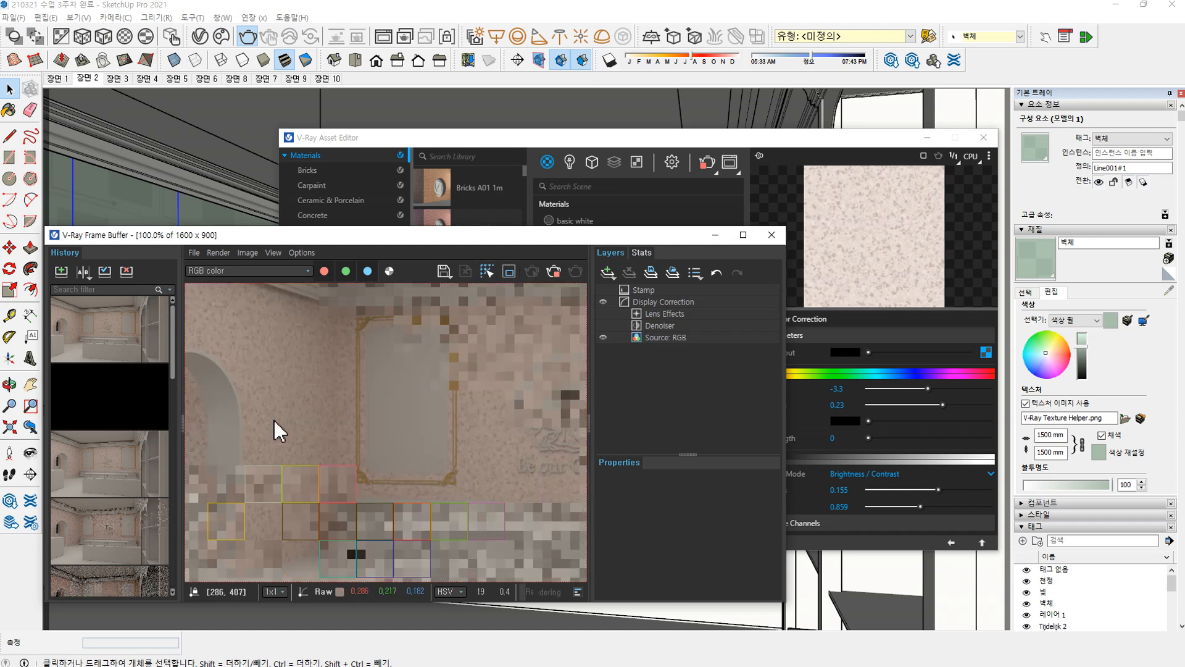
pyautogui.scroll(1, 274, 420)
pyautogui.scroll(-2, 274, 420)
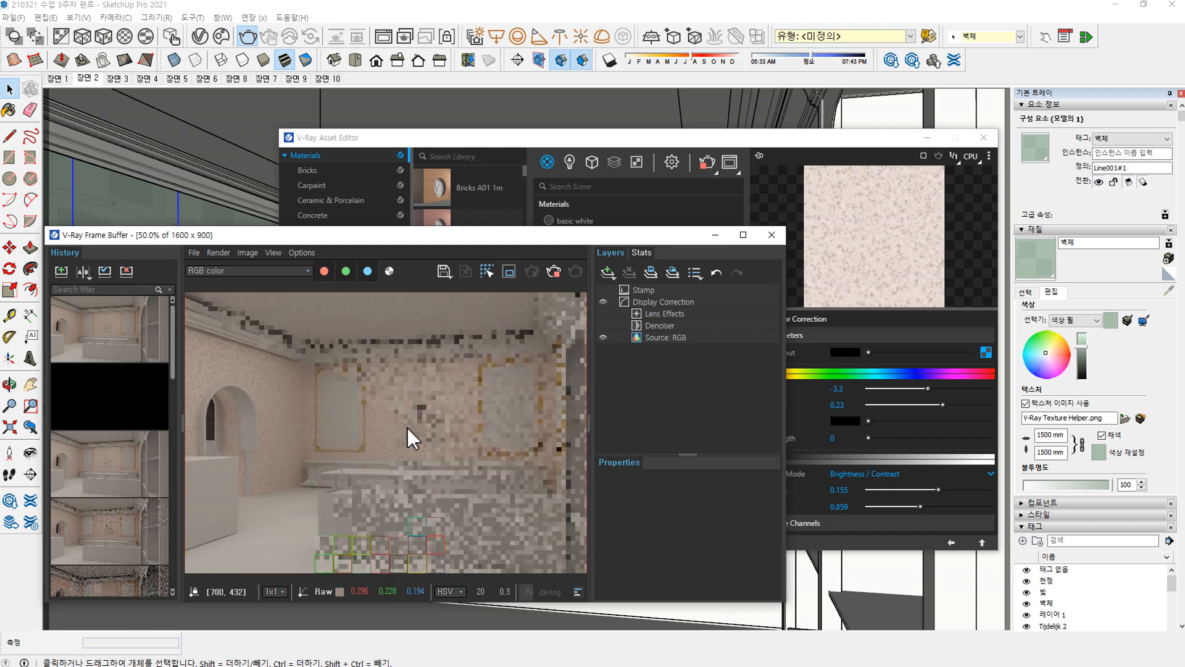
pyautogui.click(554, 272)
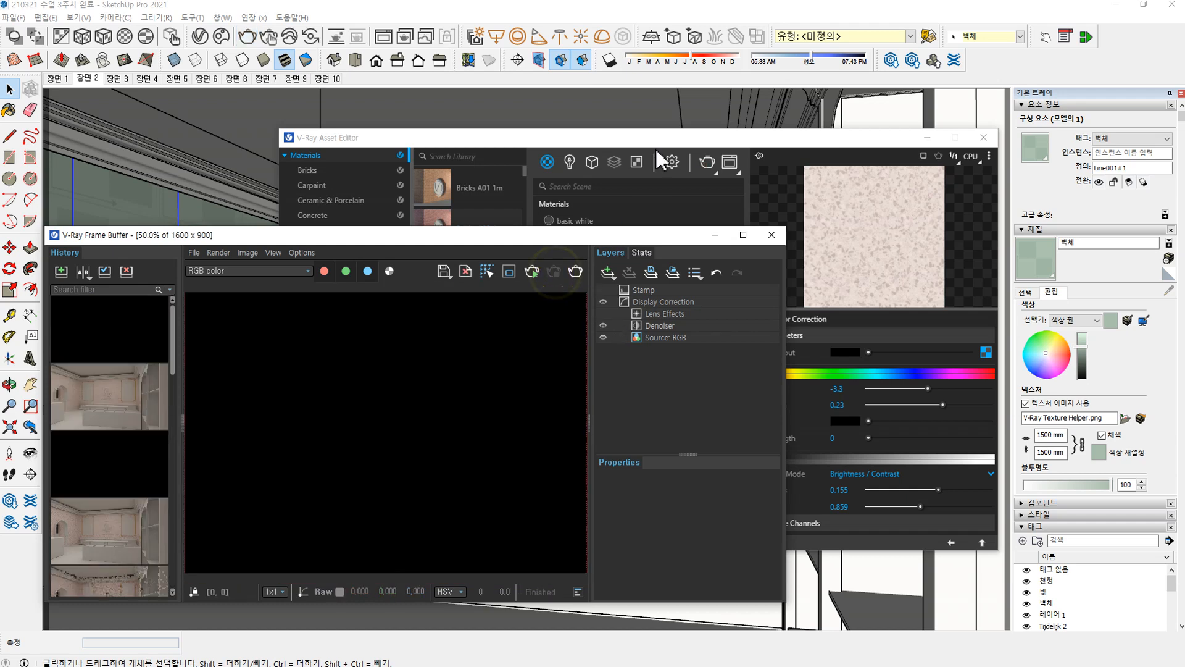
# Step: Set the Color Correction's Hue to -8.9, Saturation to 0.1 and Contrast to 0.746, and minimise the Asset Editor
pyautogui.click(657, 140)
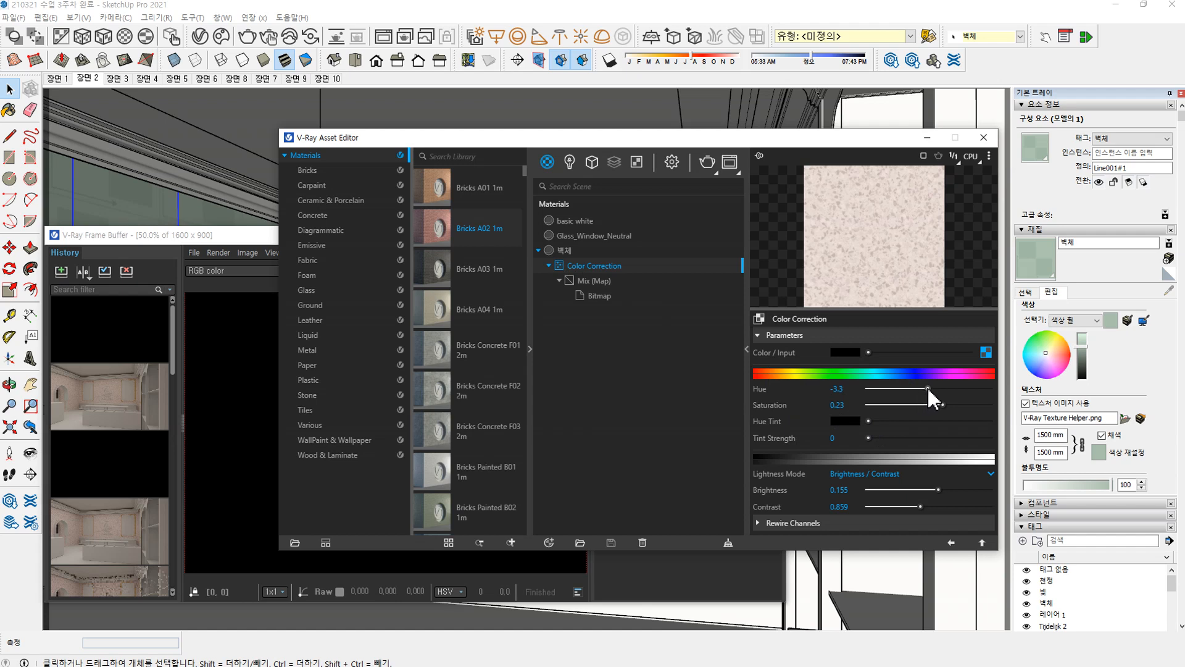
pyautogui.moveTo(927, 387); pyautogui.dragTo(926, 387)
pyautogui.moveTo(917, 503)
pyautogui.mouseDown()
pyautogui.moveTo(902, 505)
pyautogui.moveTo(913, 506)
pyautogui.mouseUp()
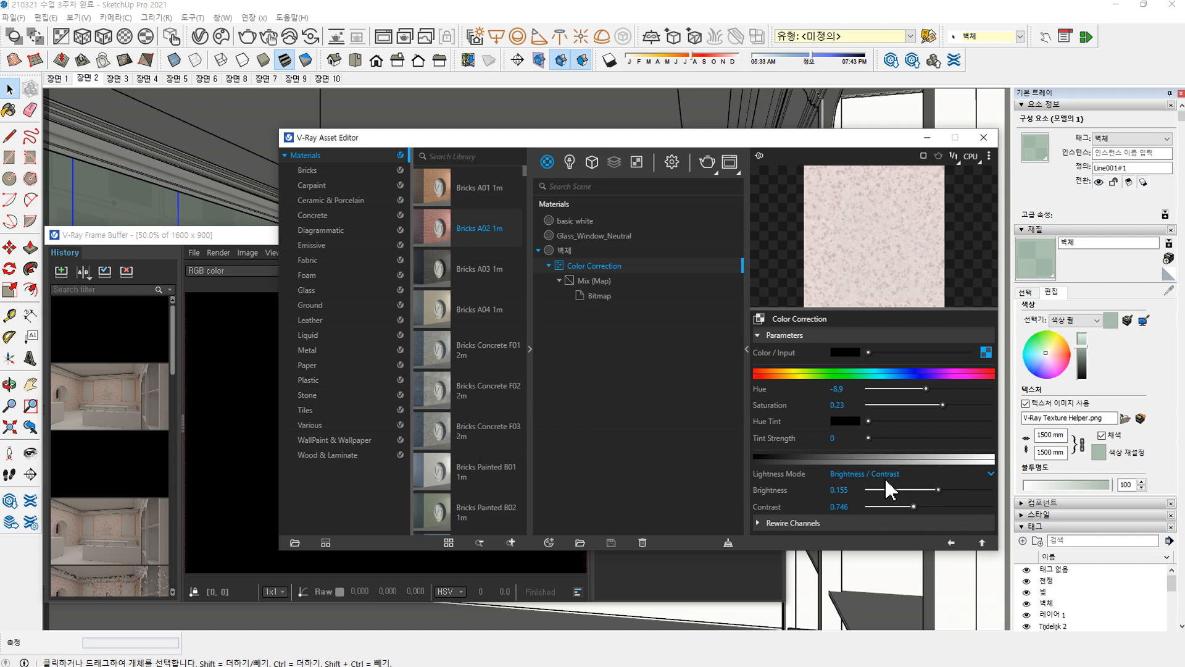
pyautogui.click(927, 137)
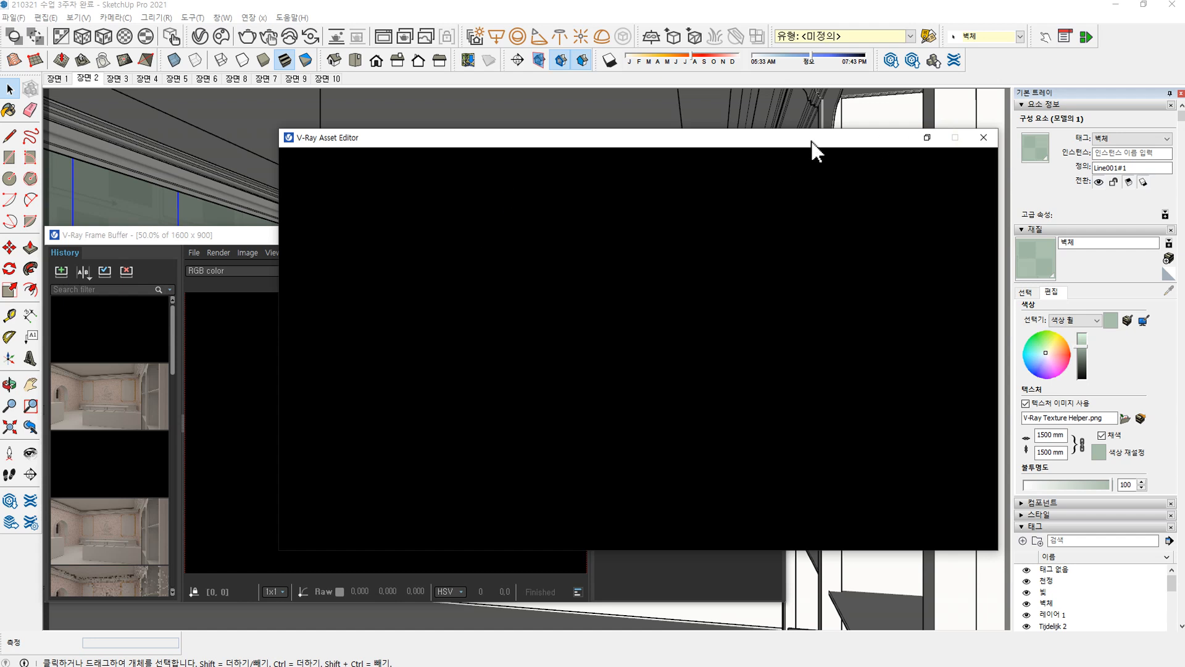
# Step: Define a render region of about 168 by 184 pixels on the back wall beside the logo and render only that area
pyautogui.click(204, 239)
pyautogui.click(507, 103)
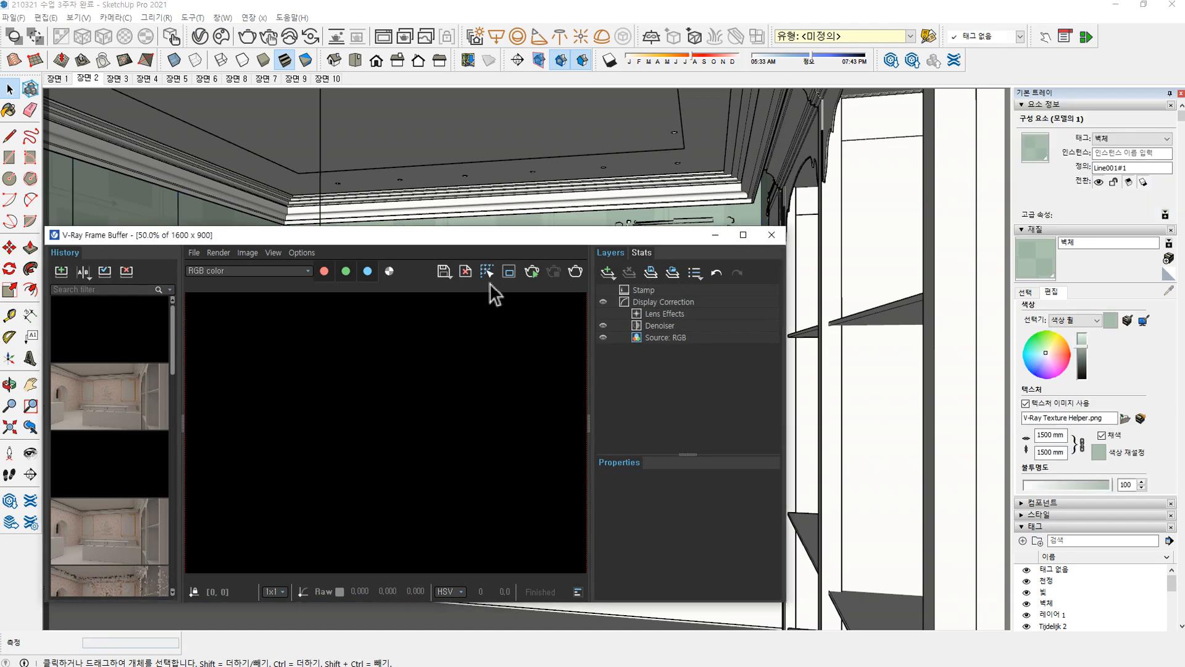
pyautogui.click(314, 108)
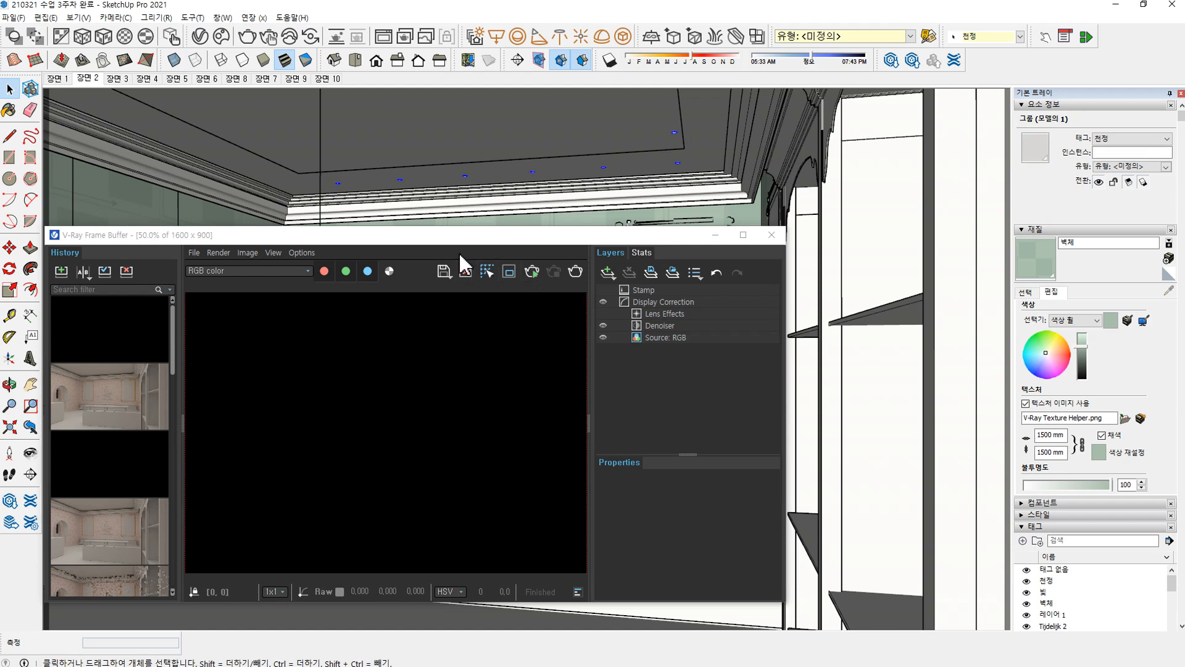
pyautogui.click(508, 273)
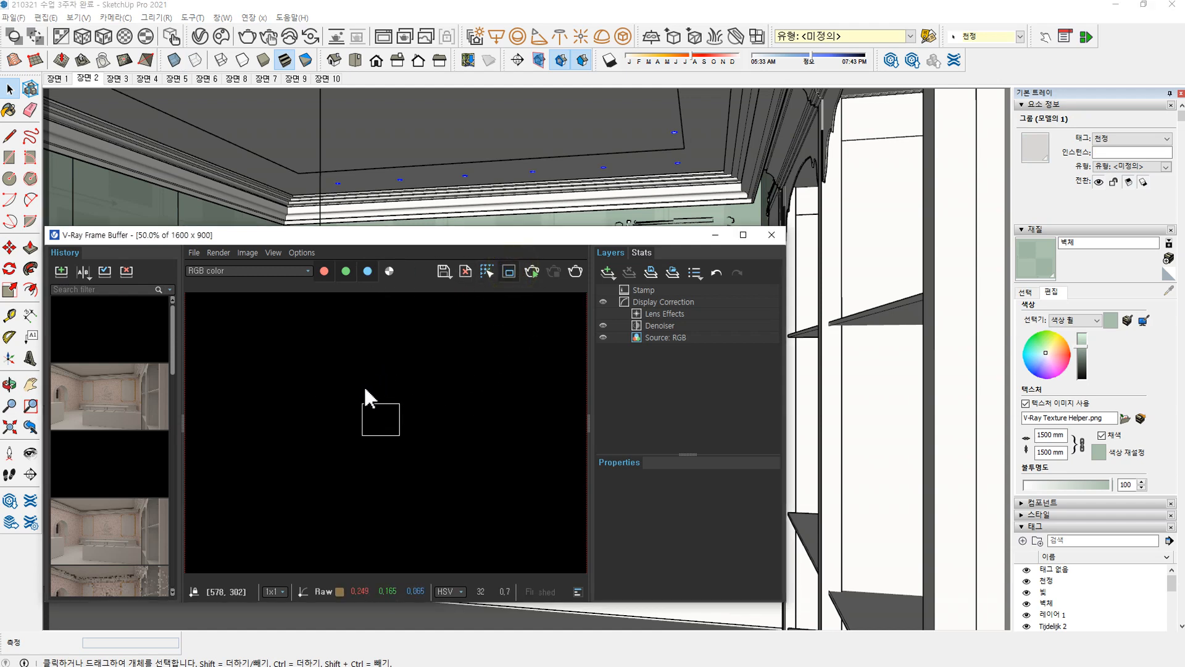
pyautogui.moveTo(353, 384); pyautogui.dragTo(406, 442)
pyautogui.click(575, 271)
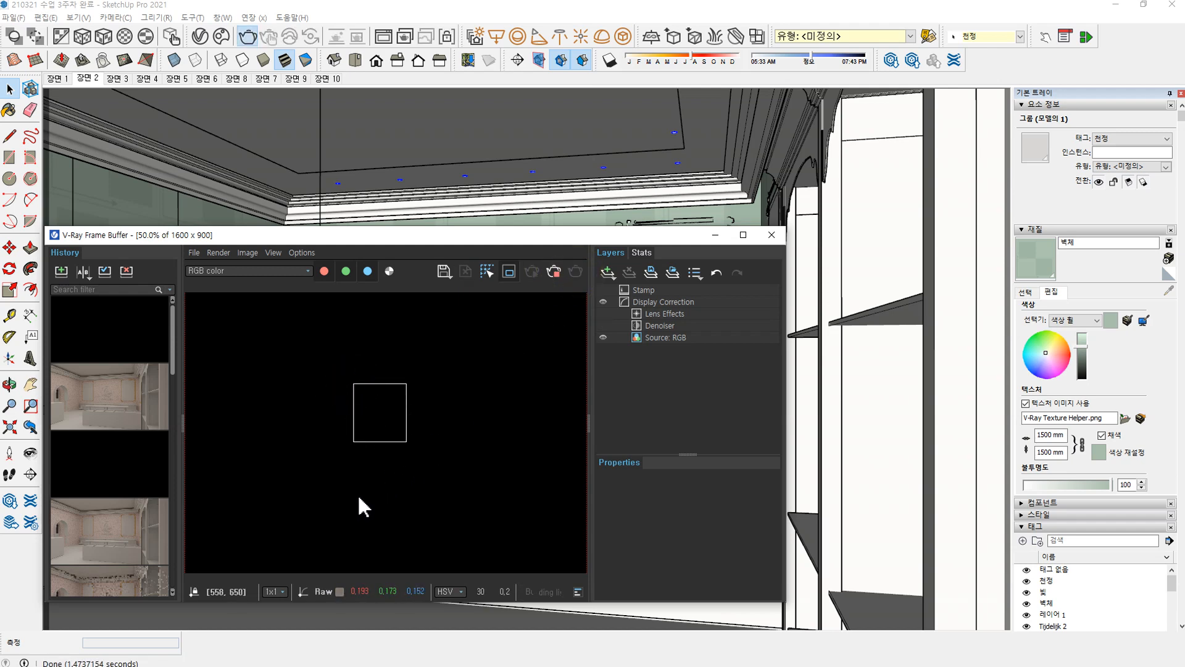
pyautogui.scroll(1, 390, 426)
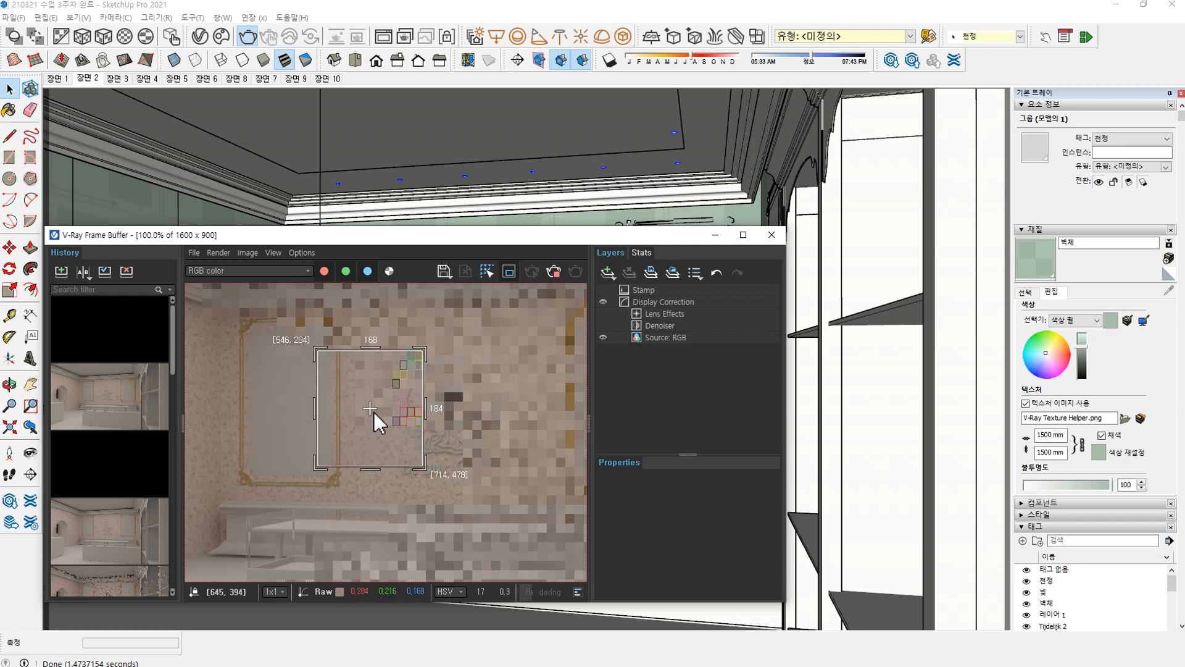
pyautogui.scroll(-1, 377, 414)
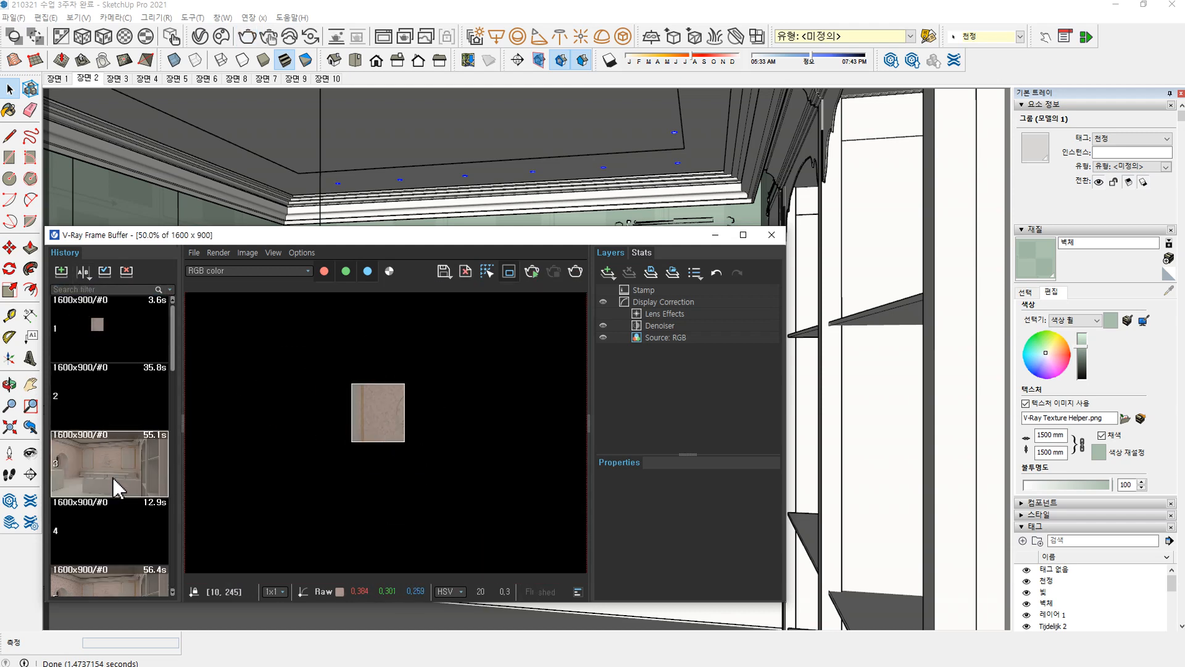
# Step: Compare the region render side by side with the third history render at close range, leave the comparison and minimise the frame buffer
pyautogui.click(82, 272)
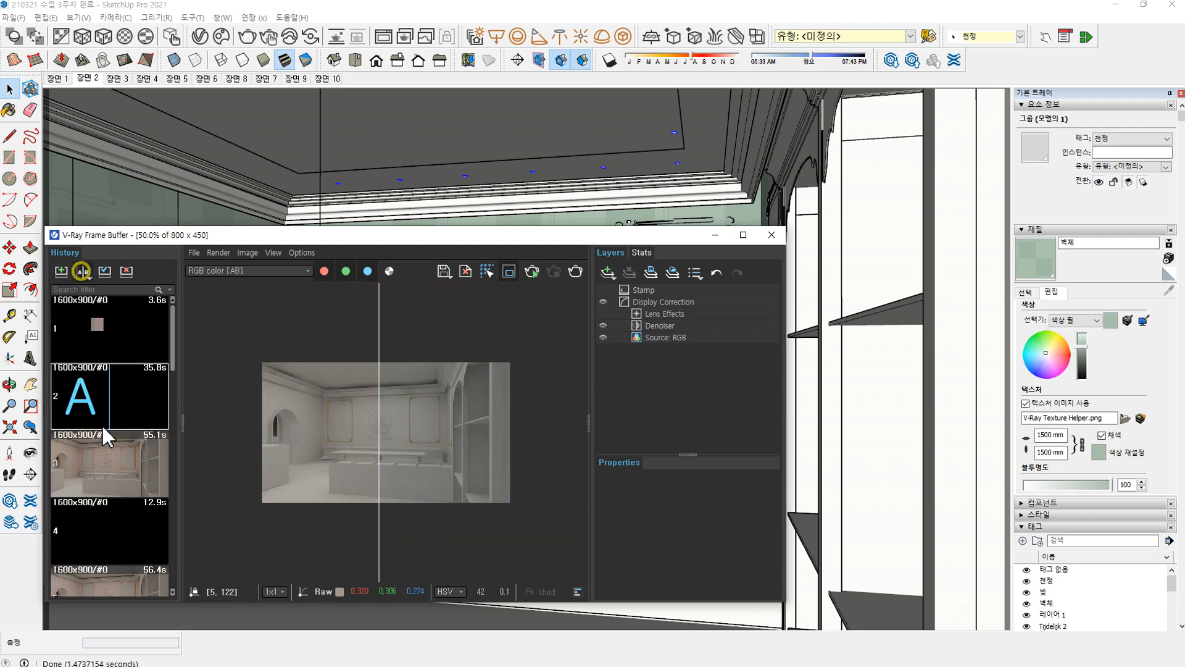
pyautogui.click(104, 448)
pyautogui.click(138, 461)
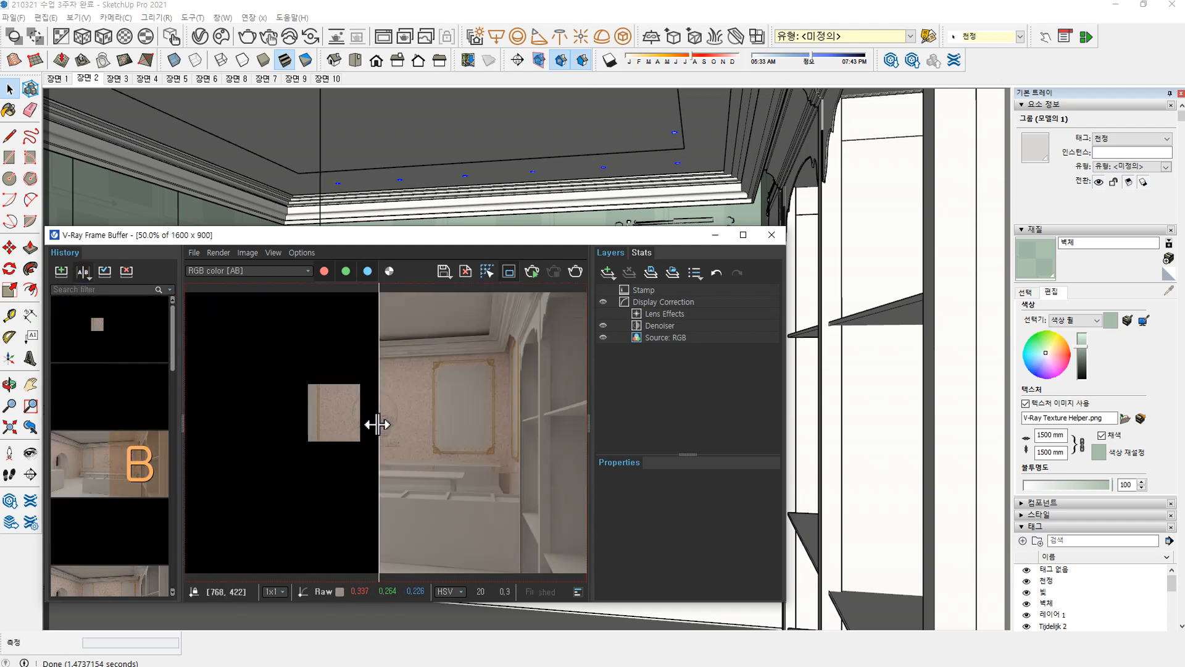
pyautogui.moveTo(378, 426)
pyautogui.mouseDown()
pyautogui.moveTo(315, 423)
pyautogui.moveTo(357, 423)
pyautogui.mouseUp()
pyautogui.scroll(1, 314, 424)
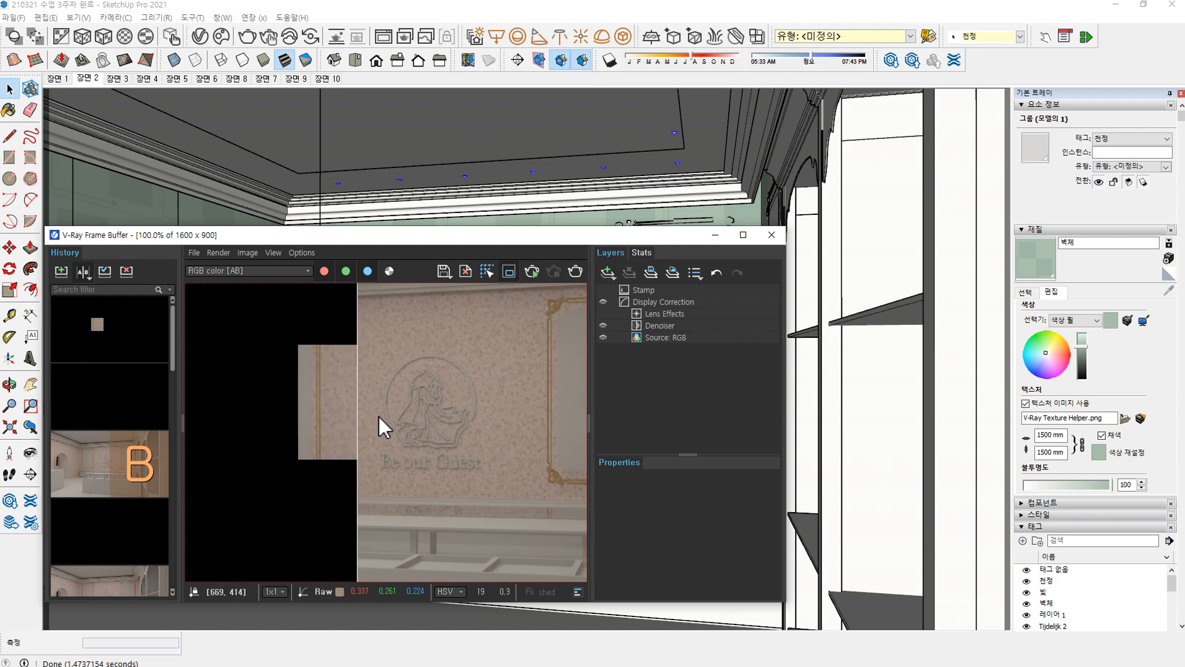
pyautogui.scroll(1, 364, 387)
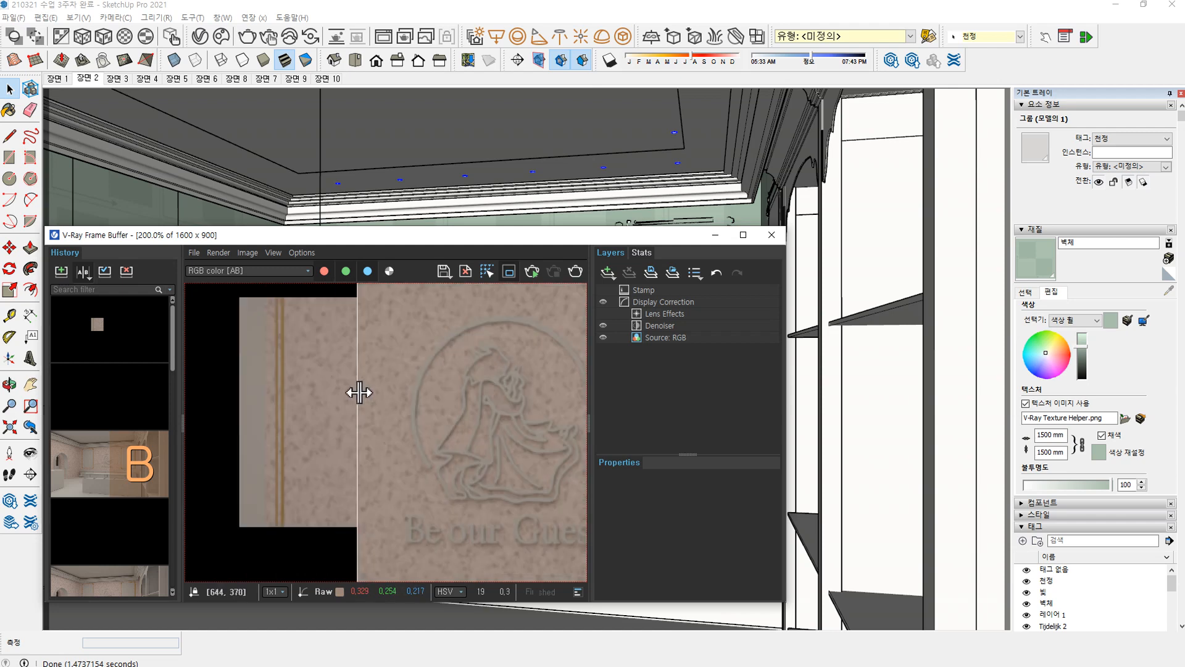
pyautogui.scroll(-1, 358, 393)
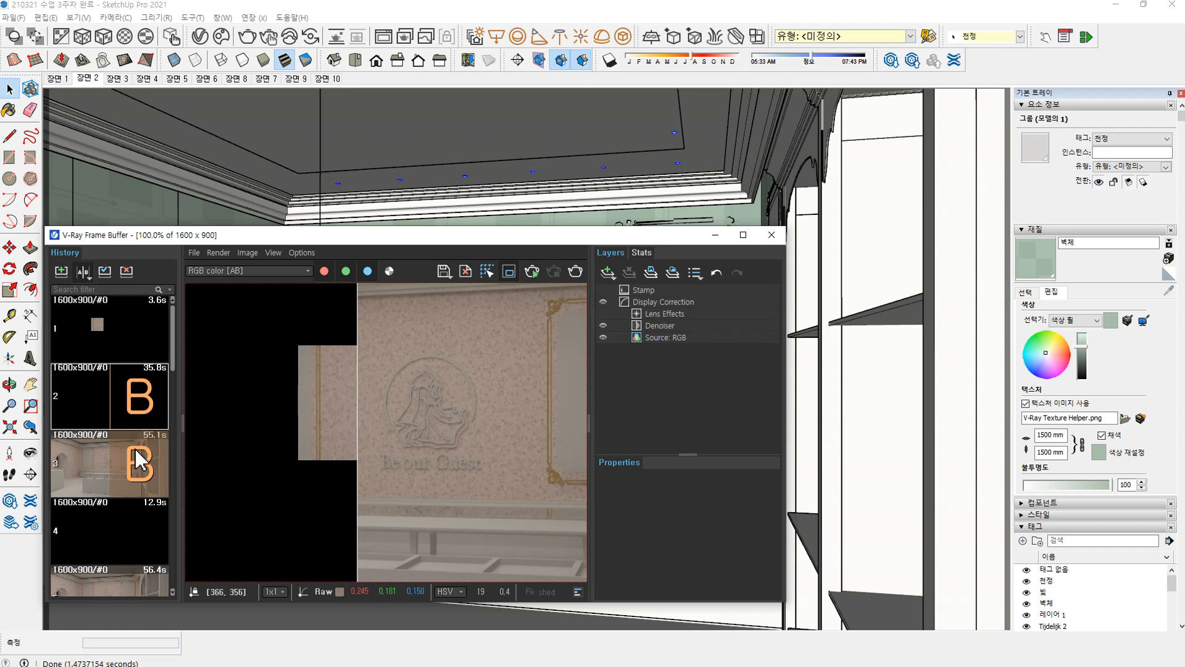
pyautogui.click(138, 457)
pyautogui.click(81, 274)
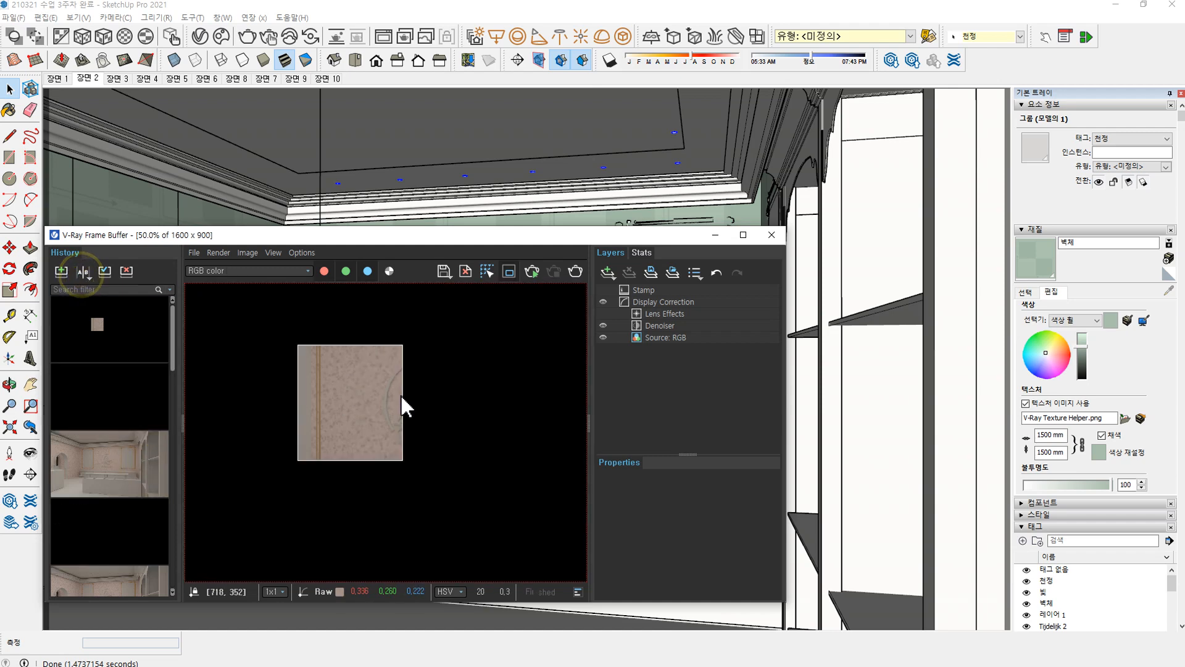
pyautogui.click(715, 238)
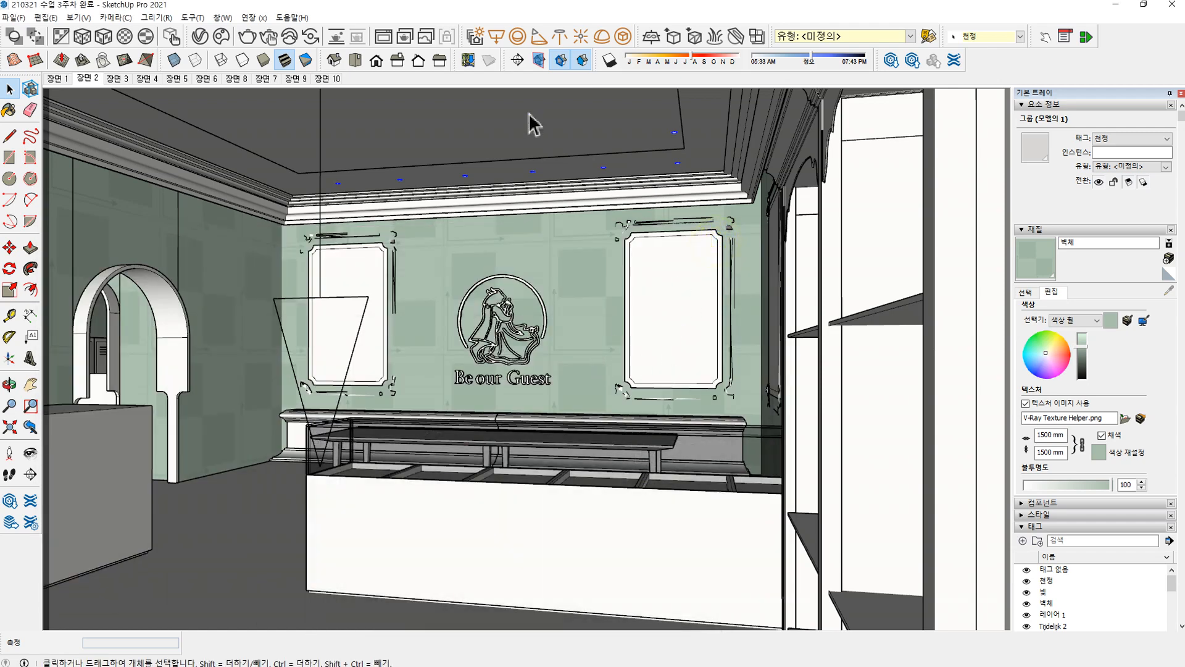
# Step: Bring back the Asset Editor and show the 벽체 material's base VRay Mtl settings
pyautogui.click(199, 36)
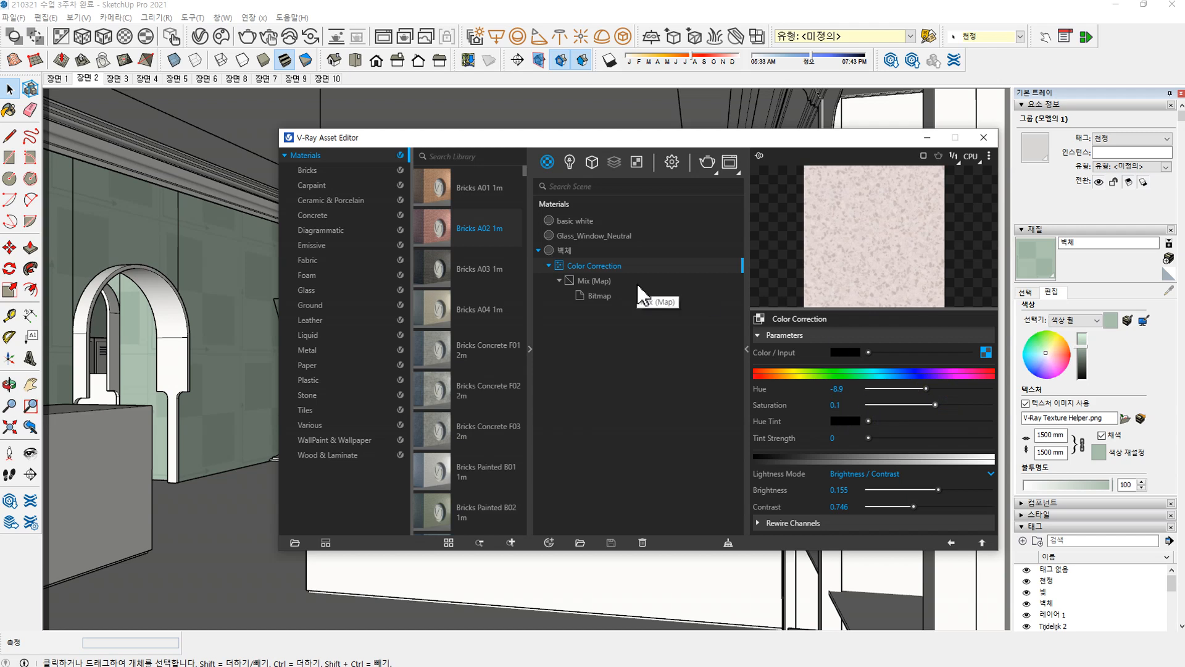
pyautogui.click(929, 138)
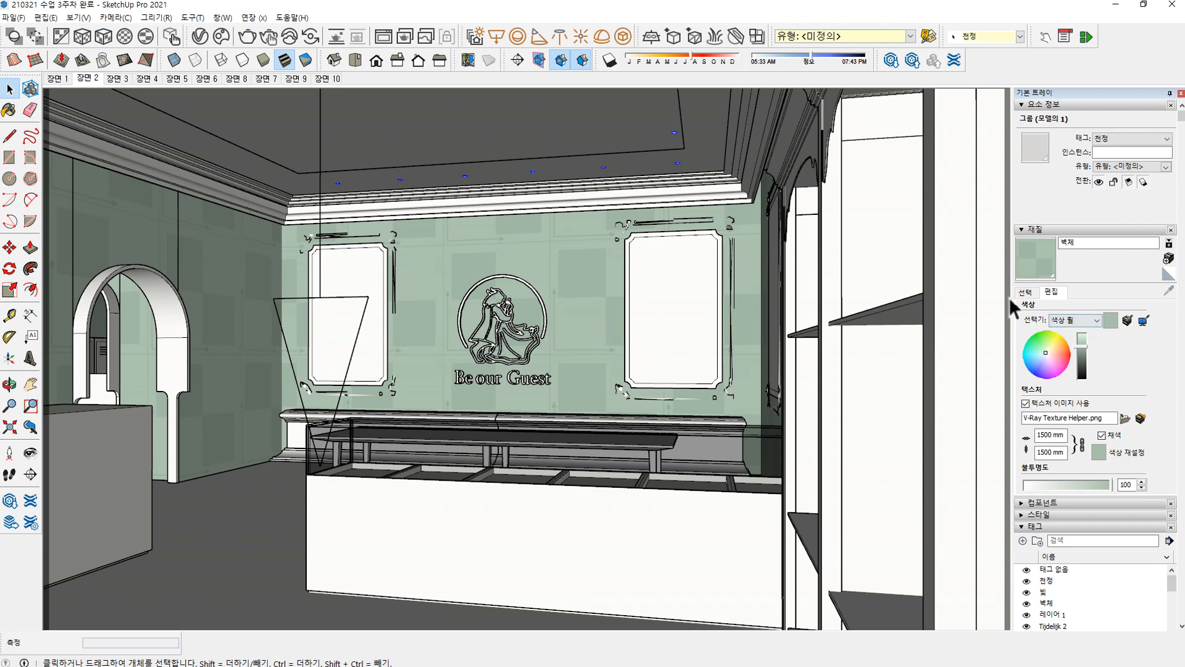
pyautogui.click(199, 36)
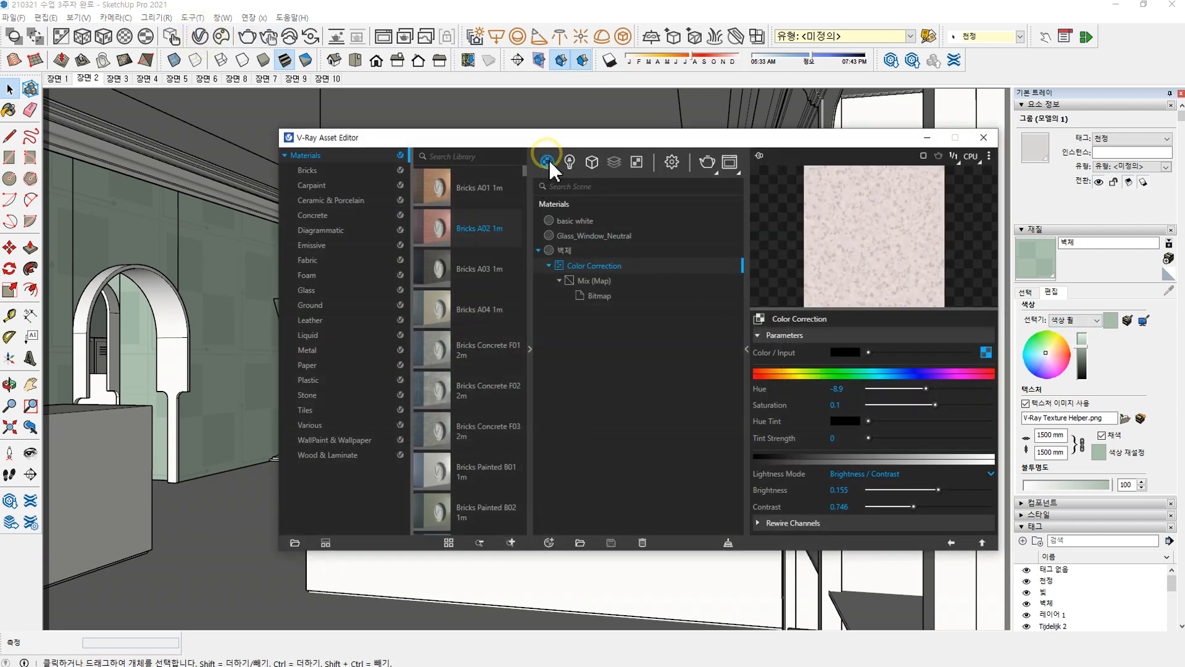
pyautogui.click(557, 254)
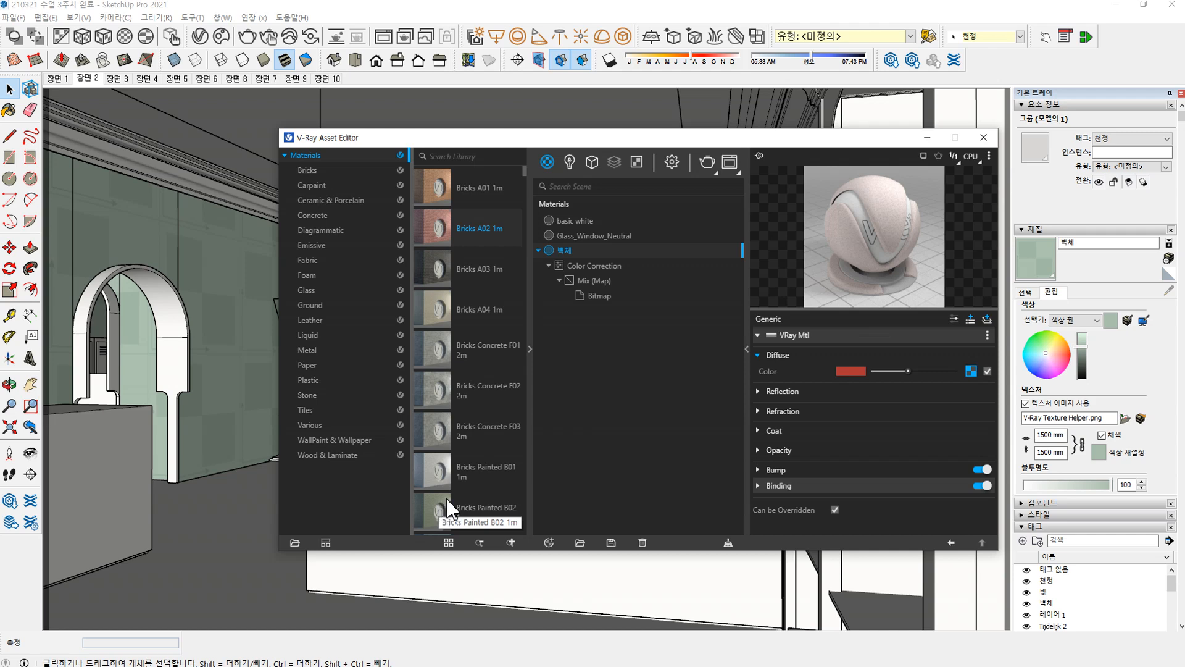
# Step: Review the 벽체 material's Color Correction and Mix (Map) settings, including the Color Bottom swatch, and return to its base VRay Mtl settings
pyautogui.click(583, 265)
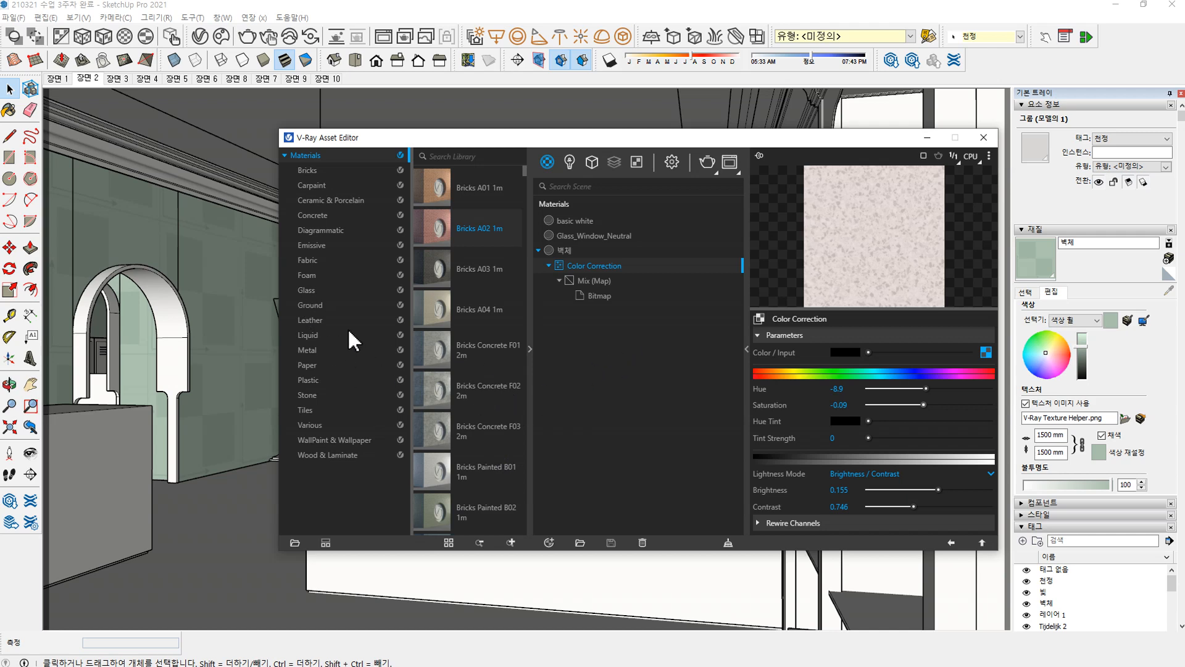
pyautogui.click(569, 247)
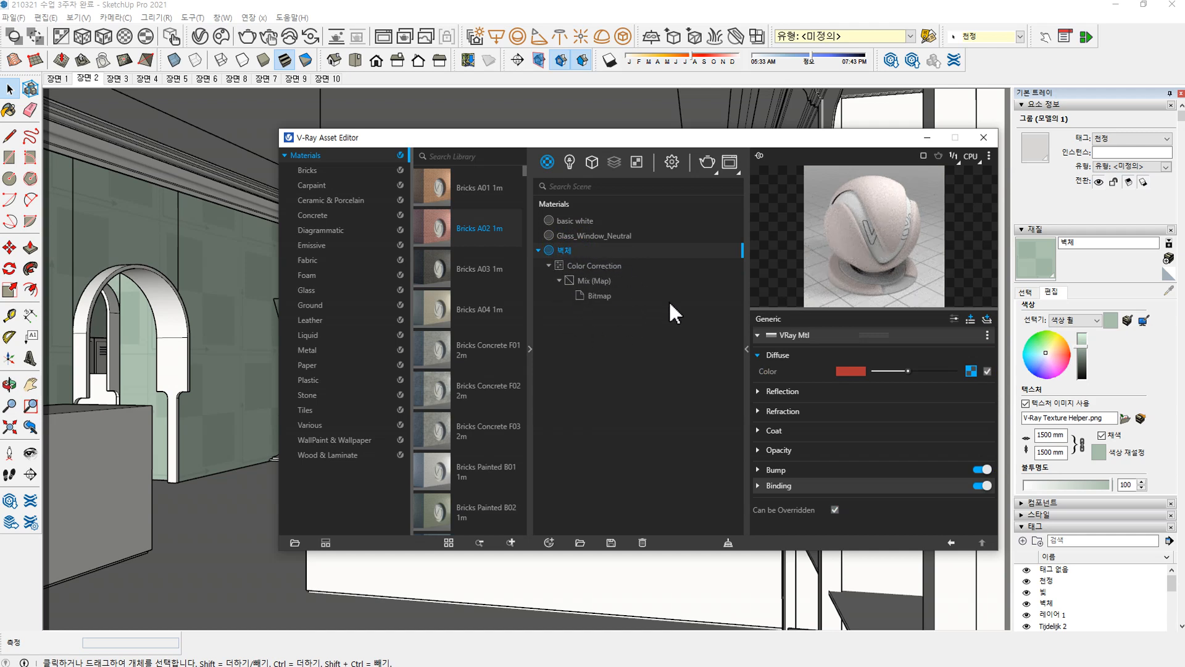
pyautogui.click(590, 286)
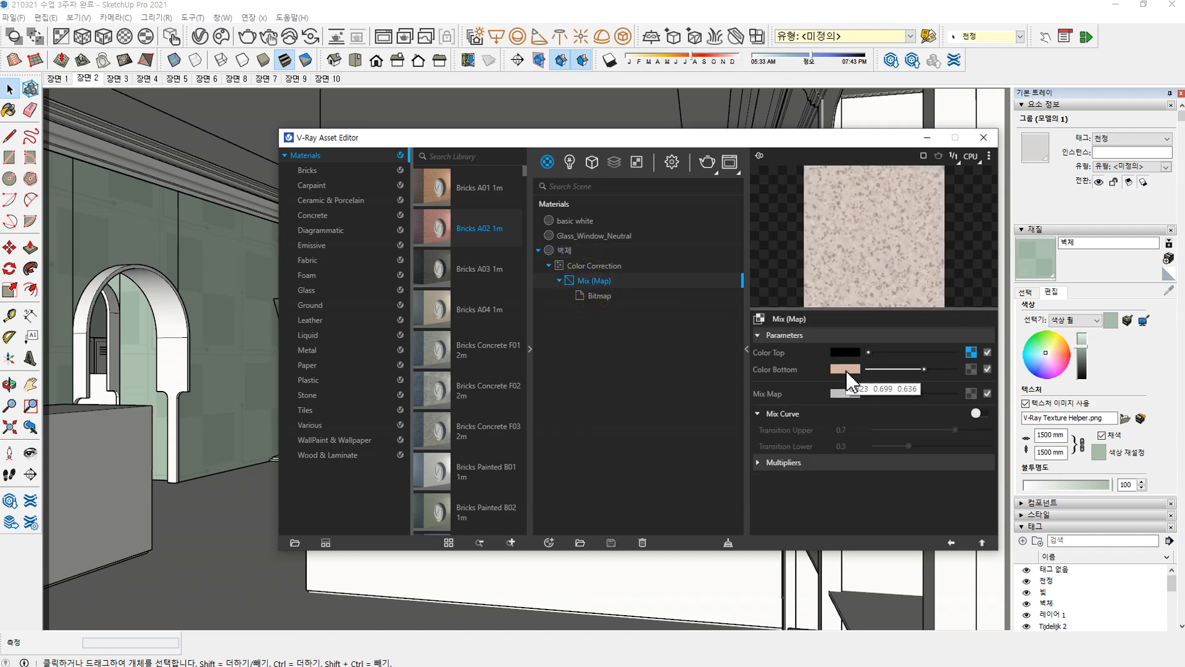
pyautogui.click(846, 369)
pyautogui.click(567, 255)
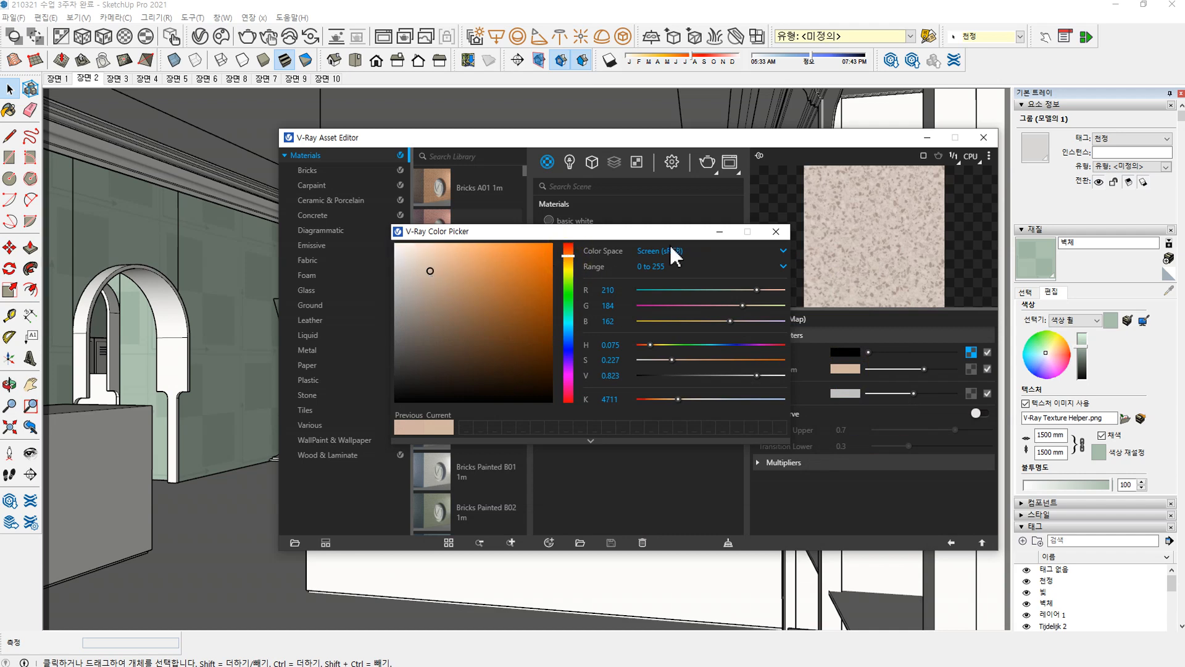
pyautogui.click(776, 232)
pyautogui.click(563, 249)
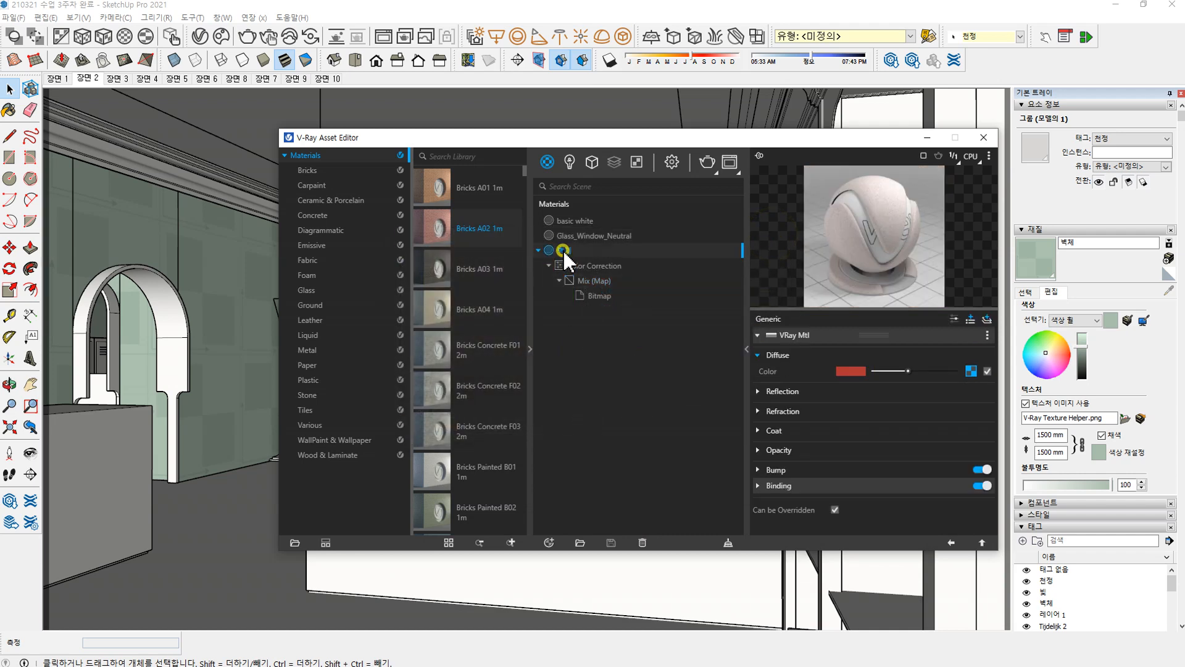
# Step: Try white and grey Reflection Colors for the 벽체 material, setting a neutral grey of RGB 132, 132, 132
pyautogui.click(756, 390)
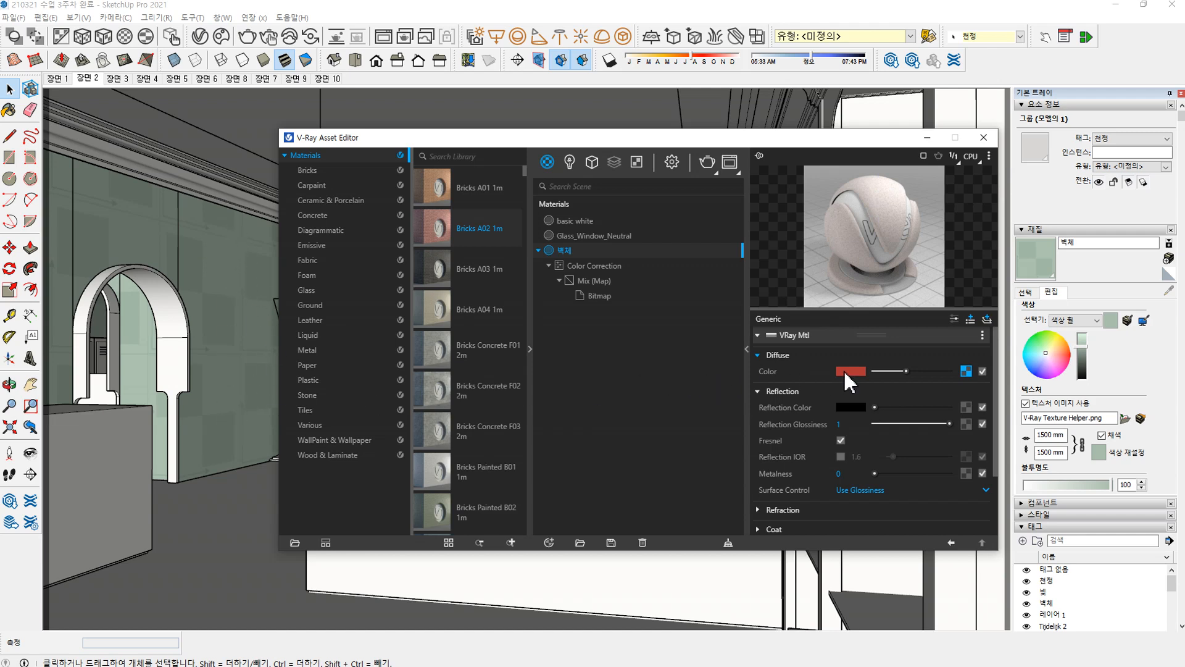
pyautogui.click(851, 408)
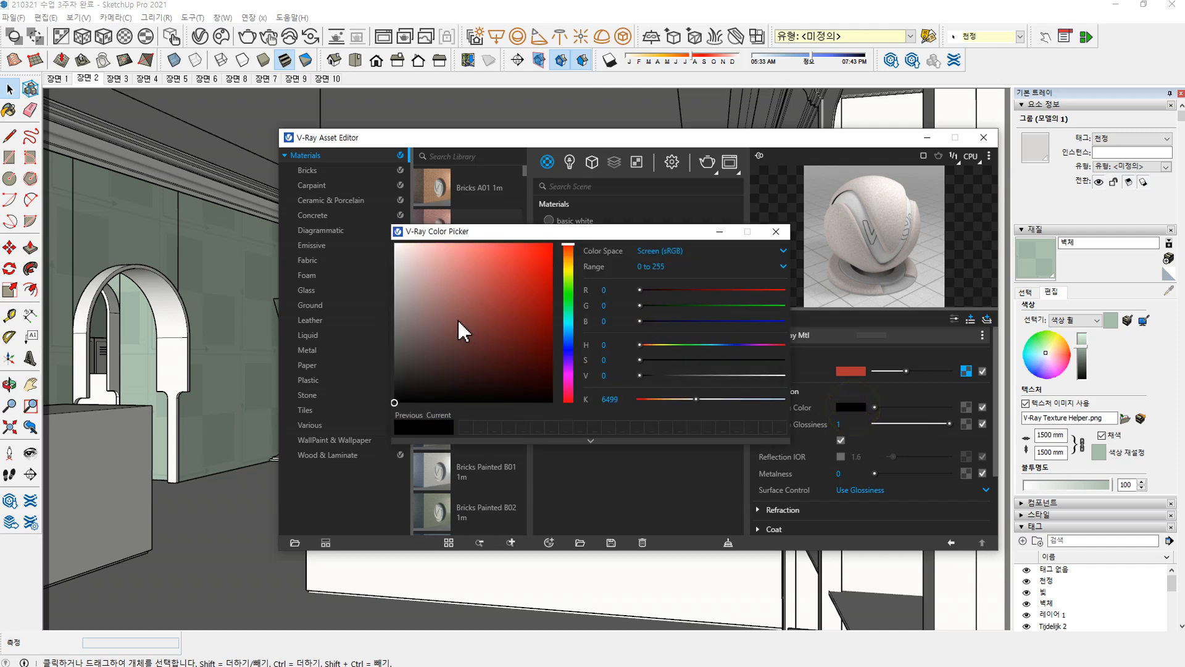
pyautogui.click(567, 264)
pyautogui.moveTo(570, 263); pyautogui.dragTo(571, 258)
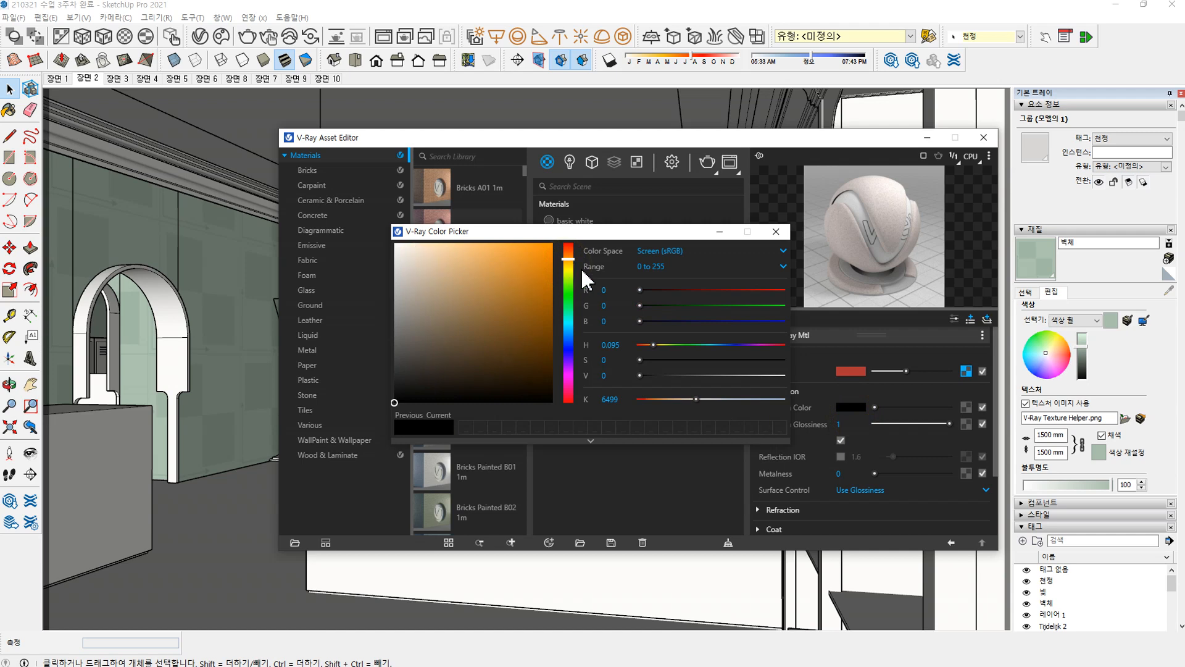
pyautogui.moveTo(422, 257); pyautogui.dragTo(397, 243)
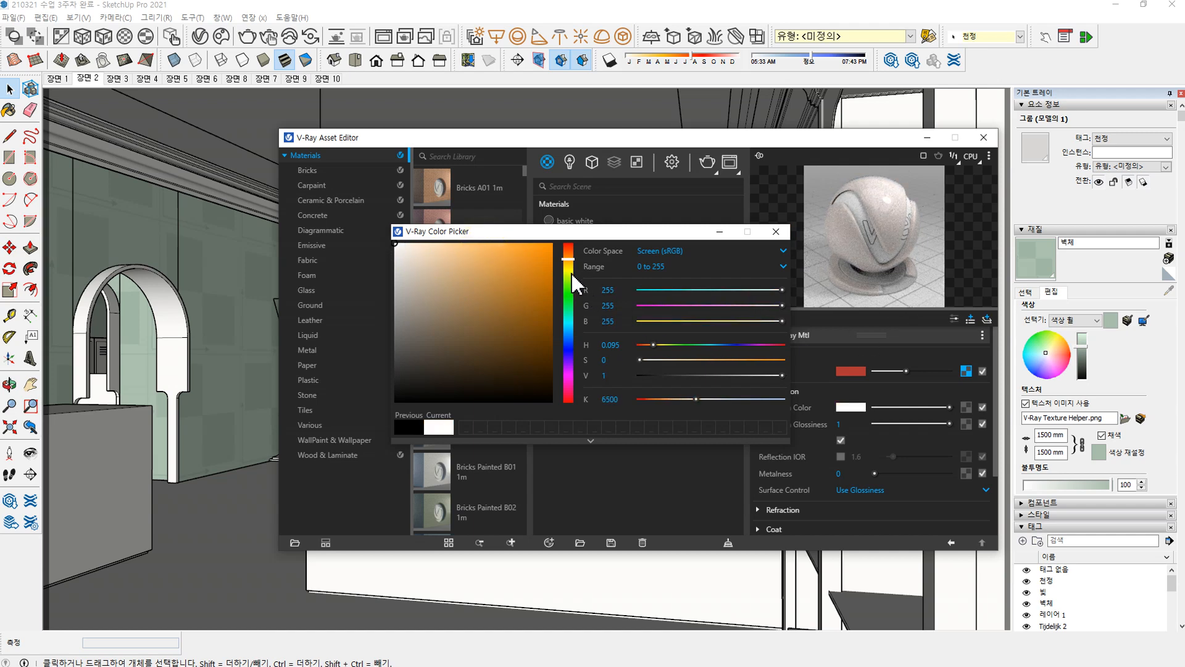
pyautogui.moveTo(570, 283); pyautogui.dragTo(564, 151)
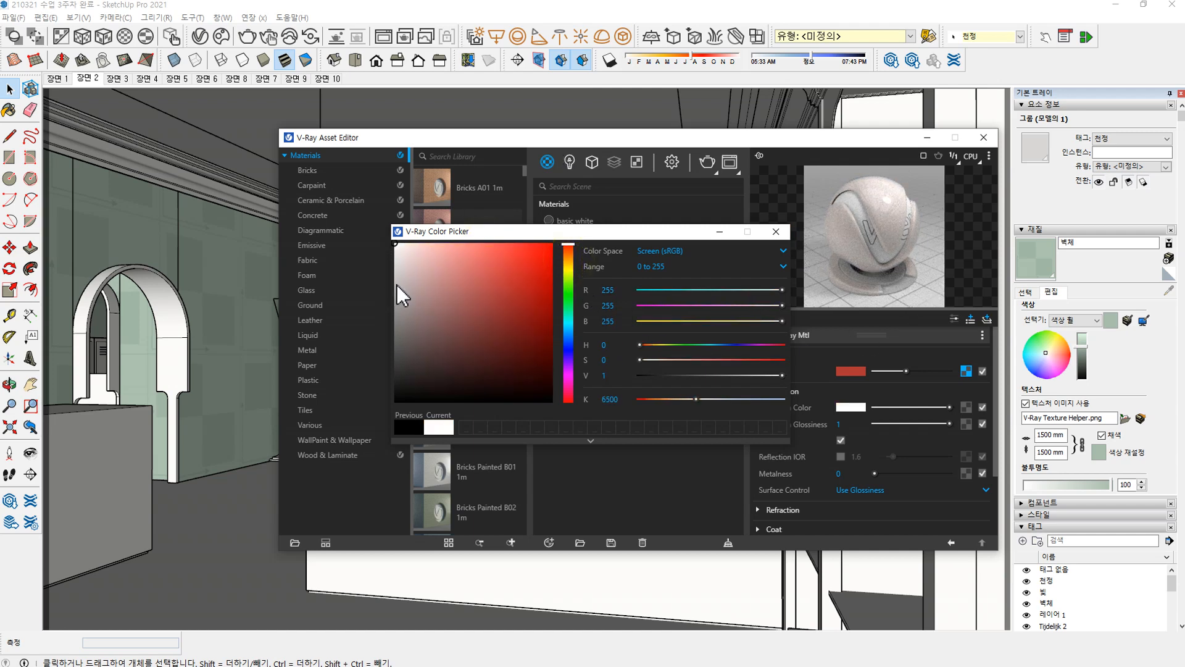
pyautogui.click(395, 281)
pyautogui.moveTo(395, 281); pyautogui.dragTo(382, 219)
pyautogui.click(395, 283)
pyautogui.moveTo(396, 284)
pyautogui.mouseDown()
pyautogui.moveTo(385, 361)
pyautogui.moveTo(385, 334)
pyautogui.mouseUp()
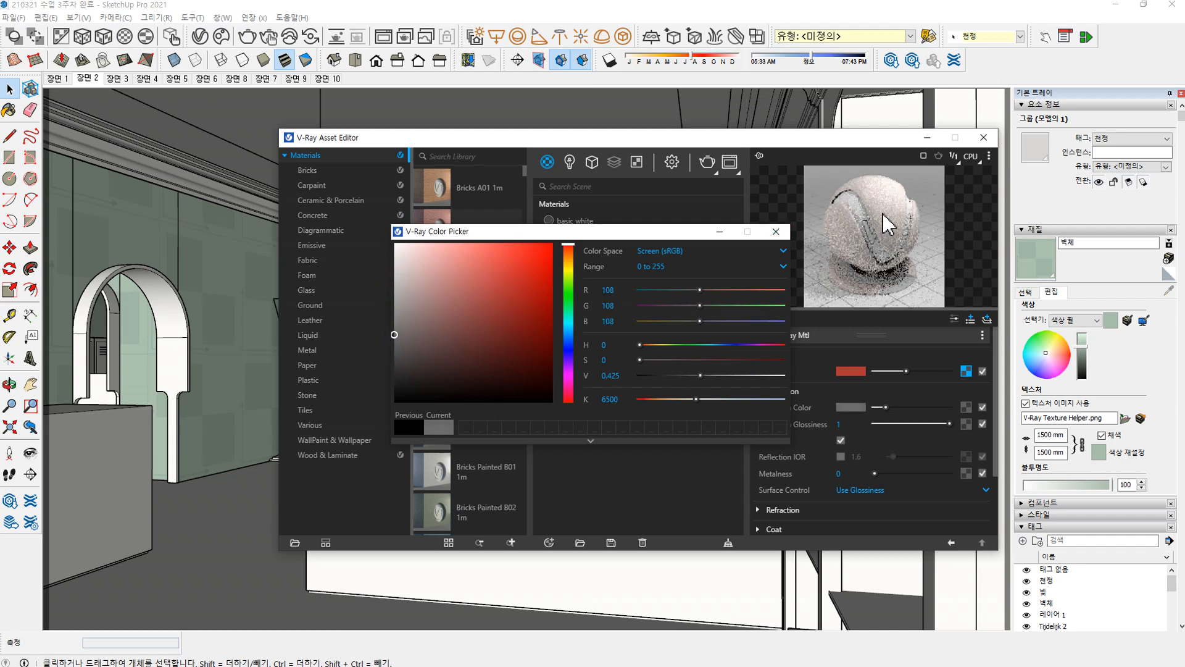
pyautogui.moveTo(394, 335); pyautogui.dragTo(395, 320)
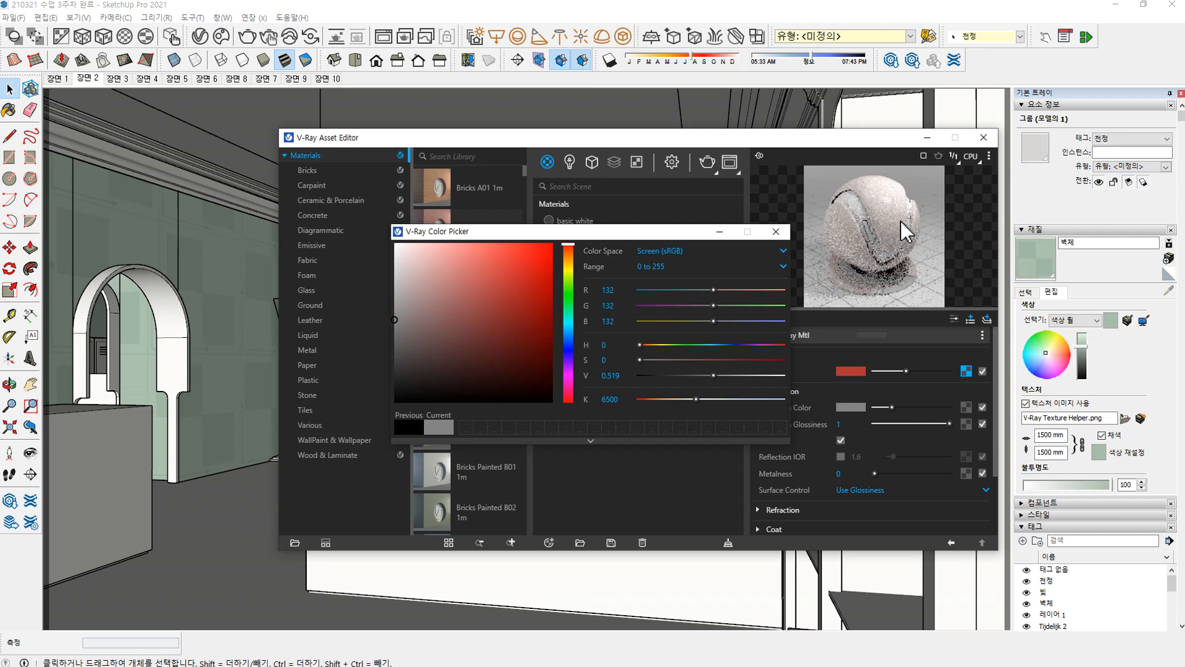
pyautogui.click(387, 320)
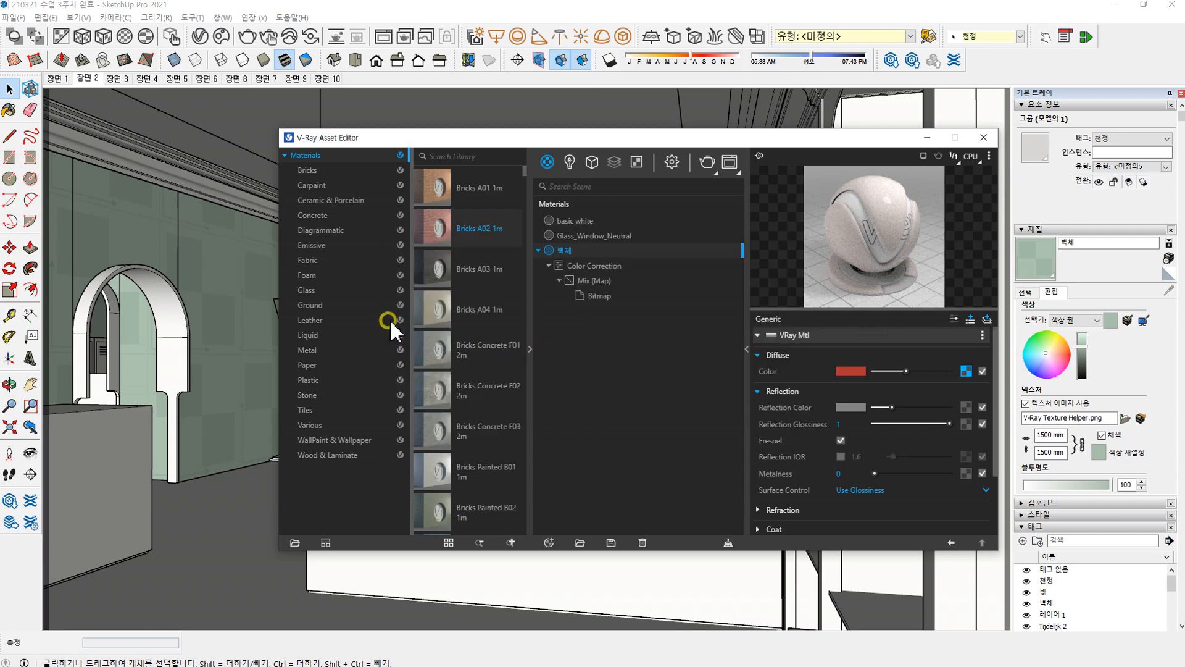
# Step: Darken the 벽체 material's Reflection Color to a neutral grey of RGB 106, 106, 106 and close the color picker
pyautogui.click(578, 266)
pyautogui.click(571, 250)
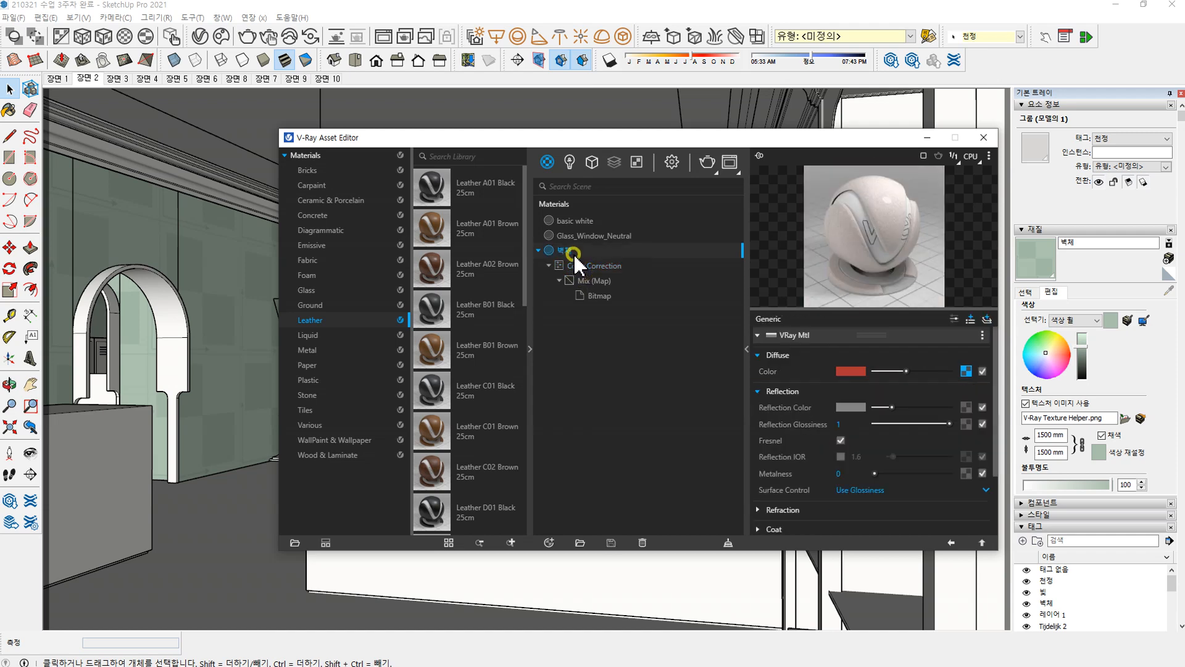
pyautogui.click(851, 405)
pyautogui.moveTo(397, 328); pyautogui.dragTo(390, 337)
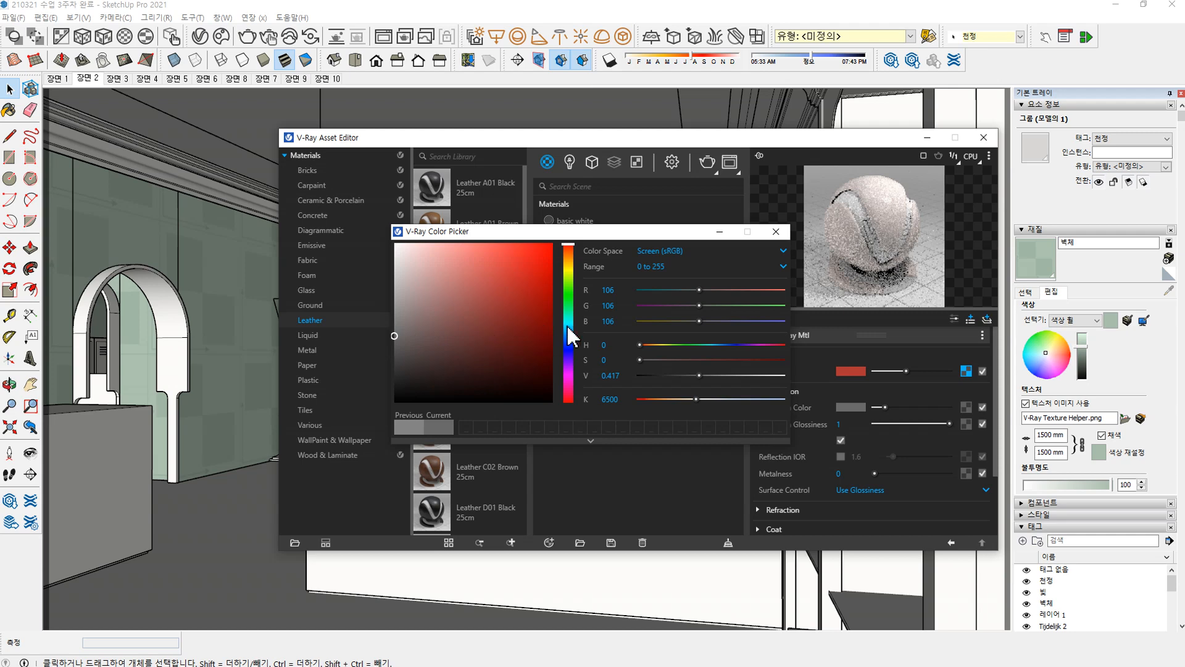
pyautogui.click(776, 231)
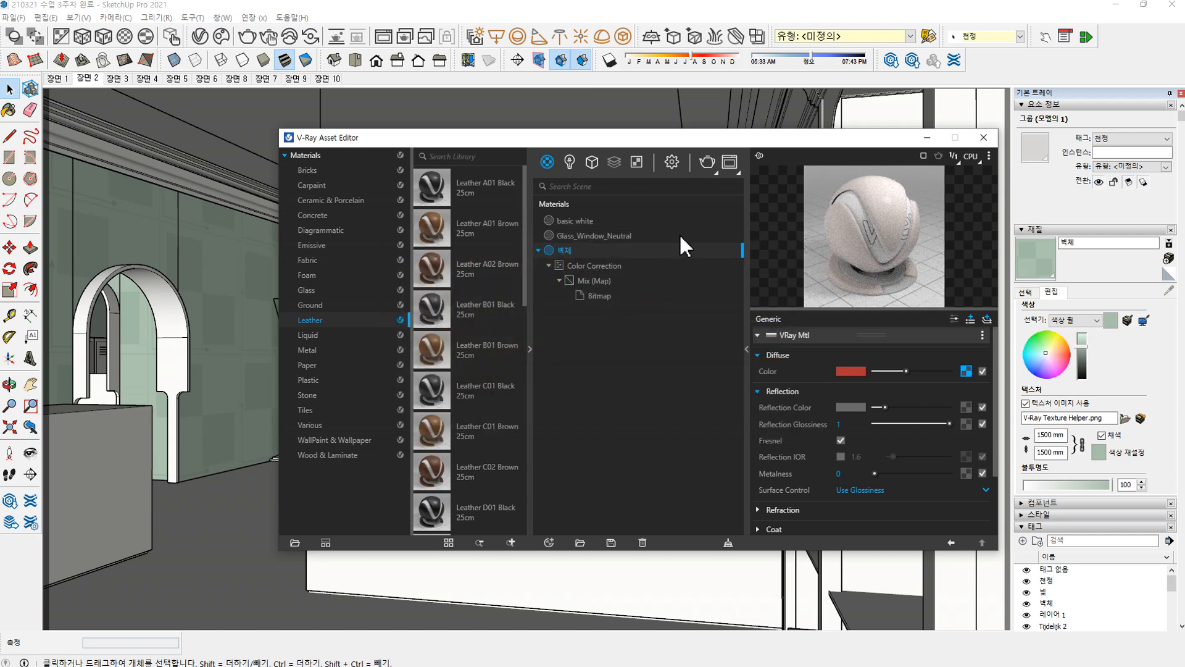
# Step: Render the defined back wall region with the new reflection and examine the result at 100% zoom
pyautogui.click(707, 162)
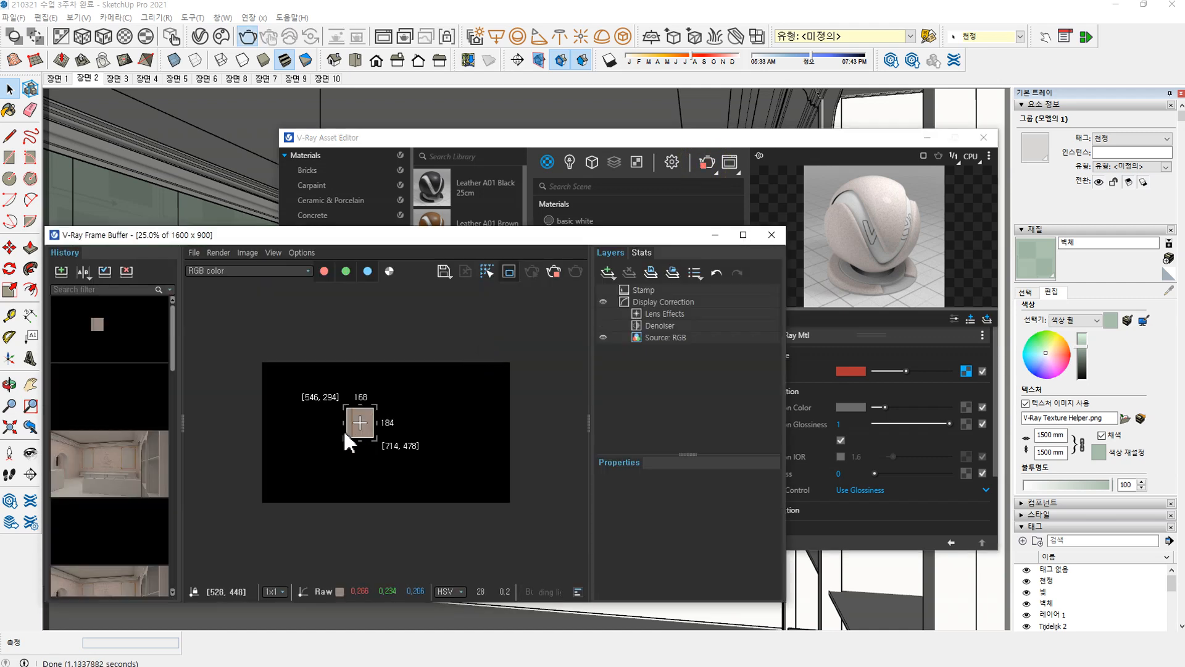
pyautogui.scroll(1, 345, 438)
pyautogui.scroll(1, 379, 429)
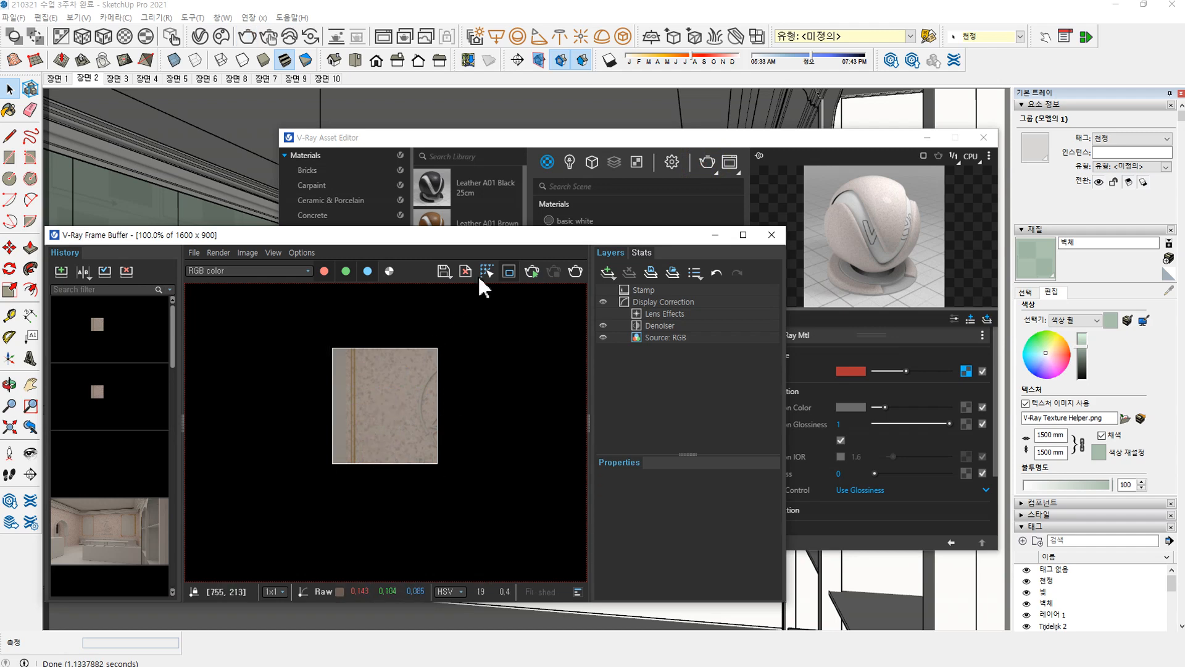
# Step: Turn off the render region, render the full interior view, and minimise the frame buffer
pyautogui.click(510, 269)
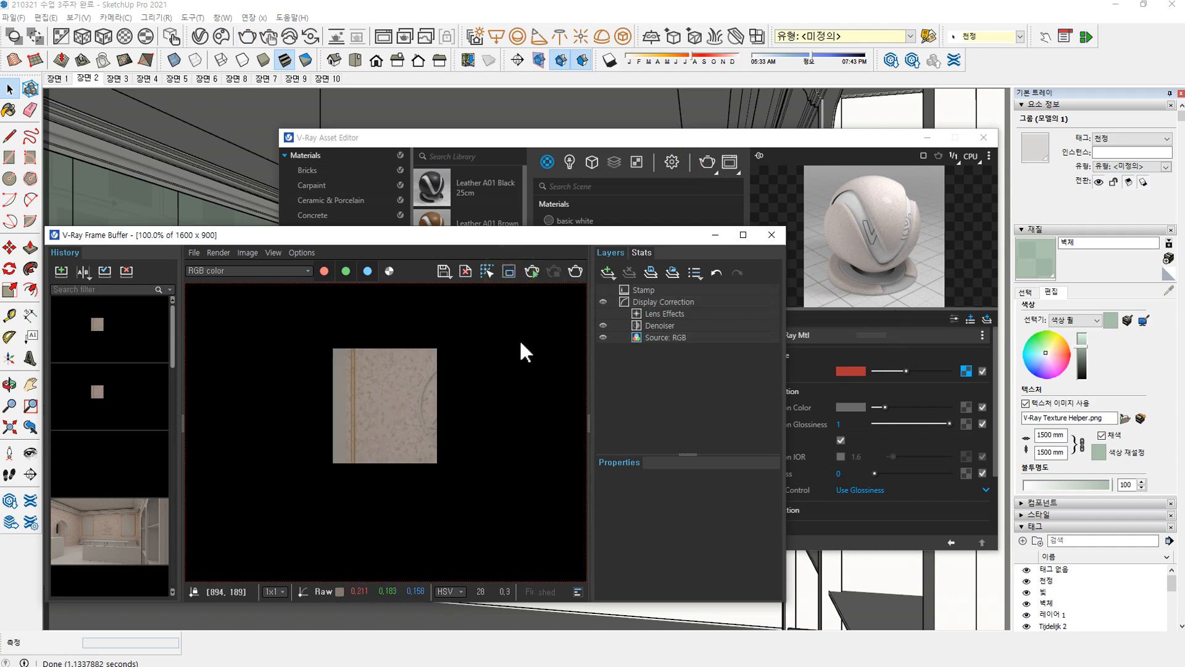
pyautogui.scroll(-1, 491, 393)
pyautogui.scroll(-1, 529, 333)
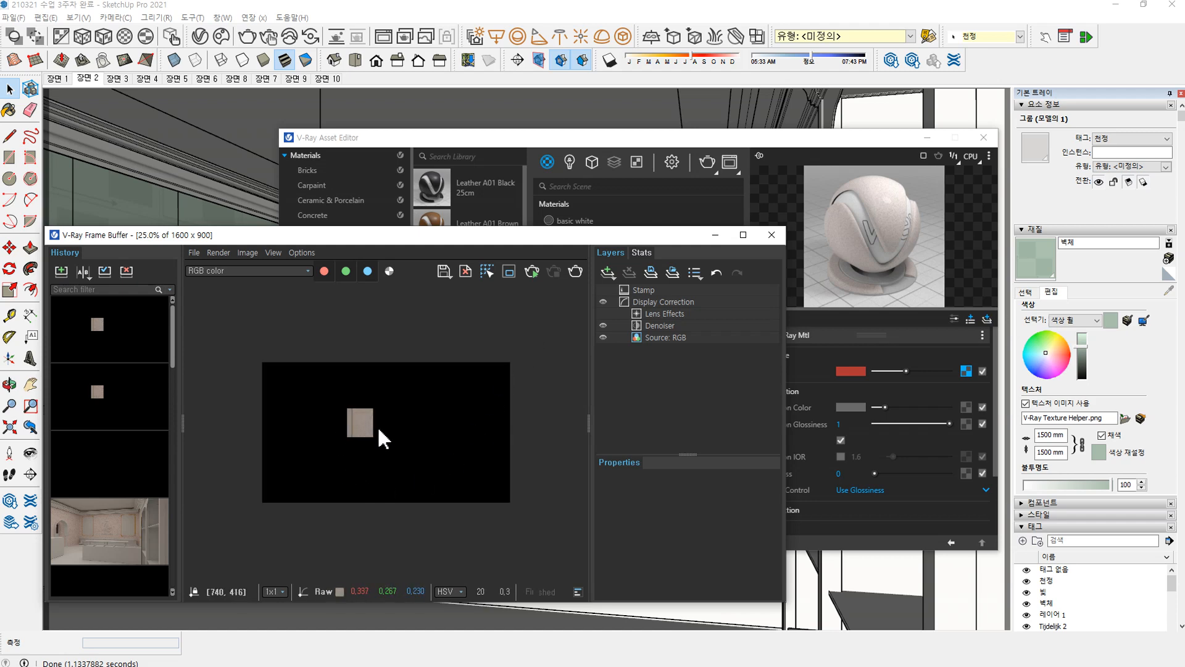
pyautogui.scroll(1, 378, 426)
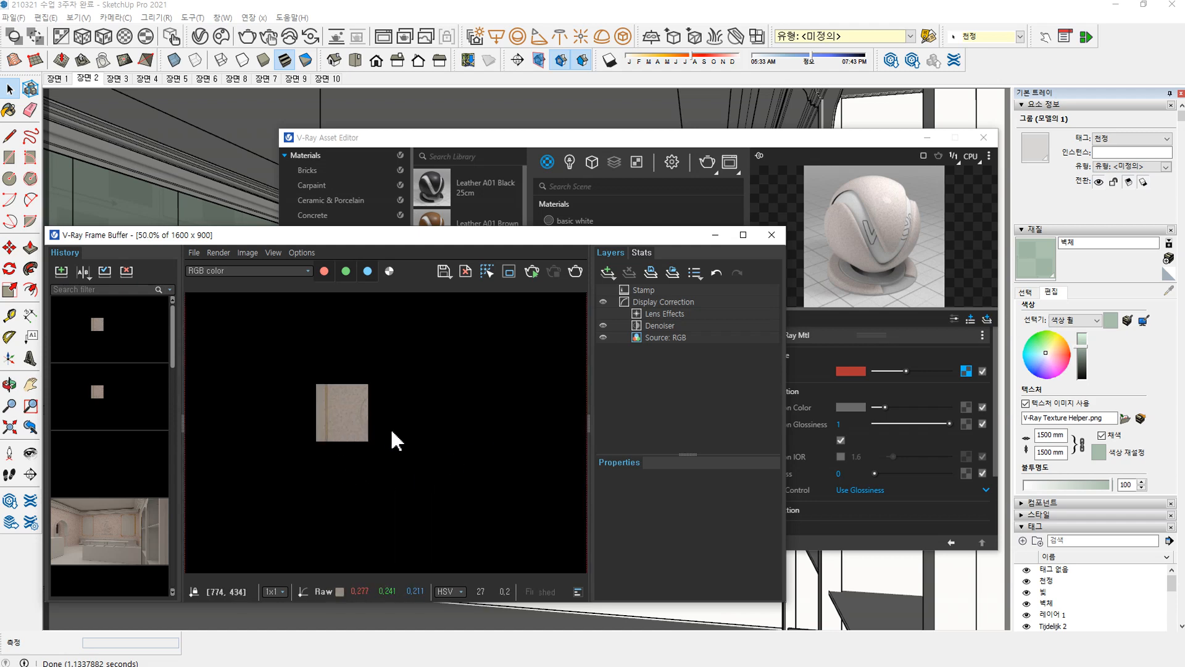
pyautogui.click(575, 270)
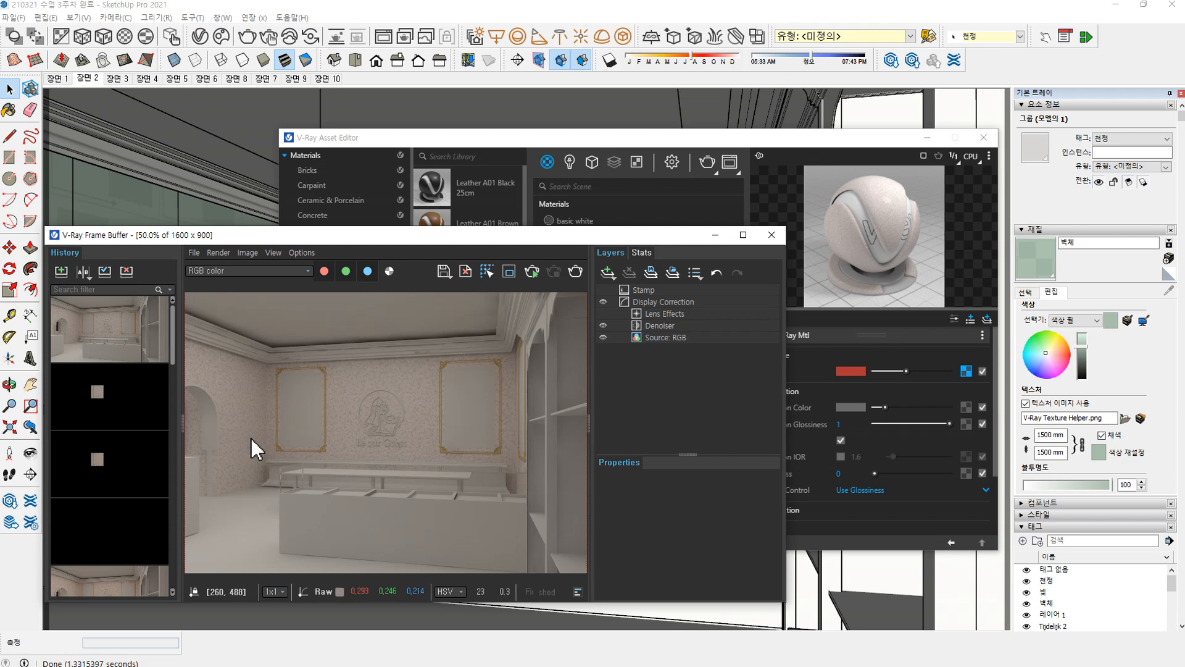
pyautogui.click(716, 235)
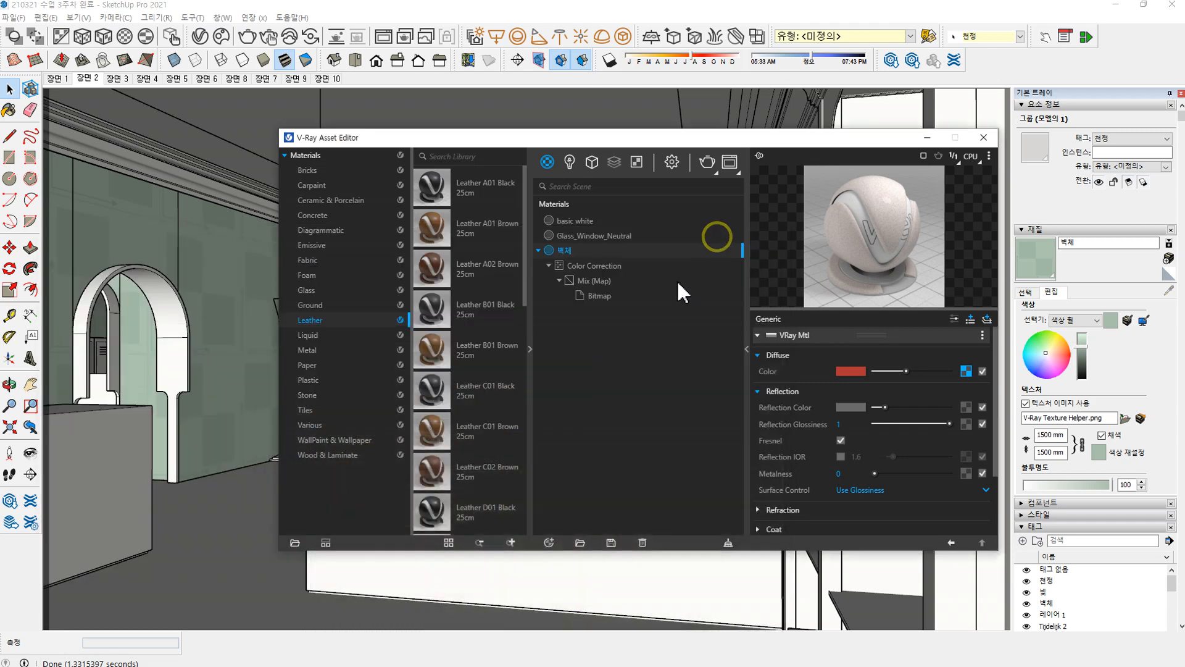
# Step: Collapse the 벽체 material's map tree and add Metal Brushed Herringbone 5cm from the Metal library category to the scene materials
pyautogui.click(604, 339)
pyautogui.click(538, 250)
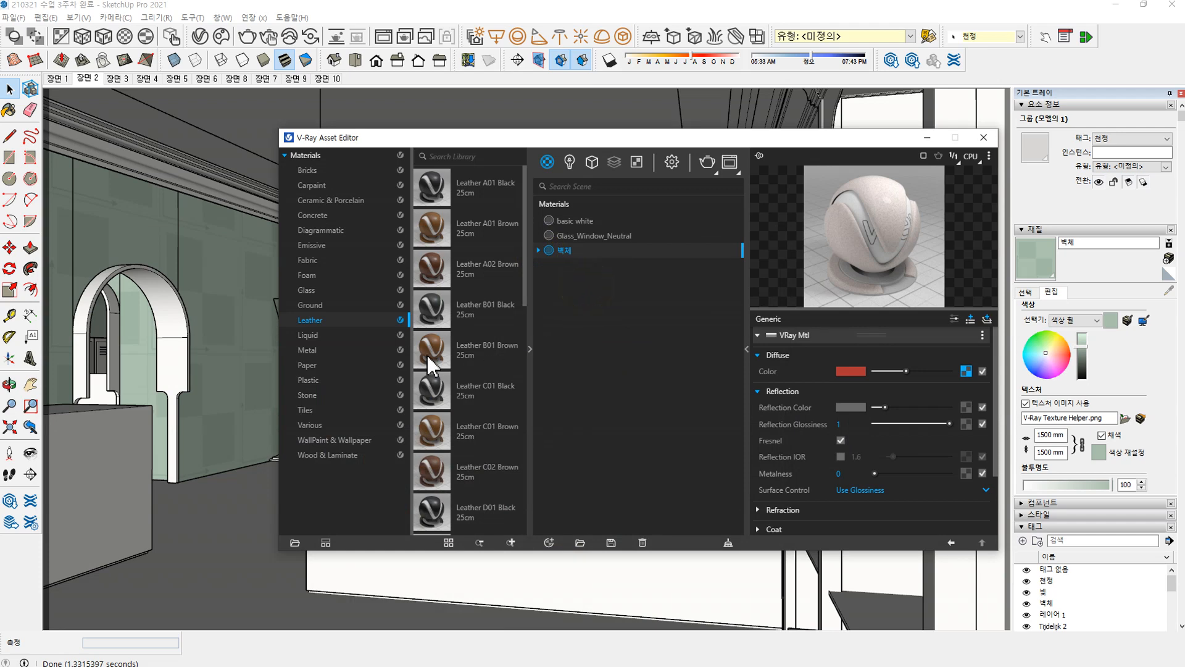
pyautogui.click(314, 350)
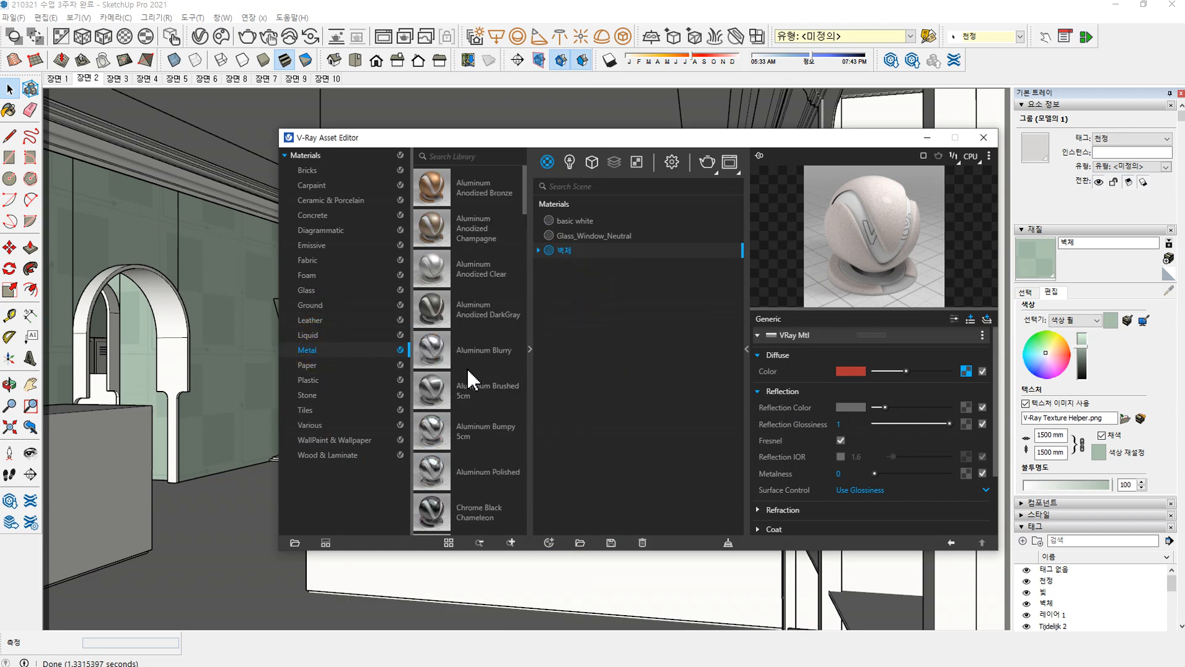
pyautogui.scroll(-5, 467, 367)
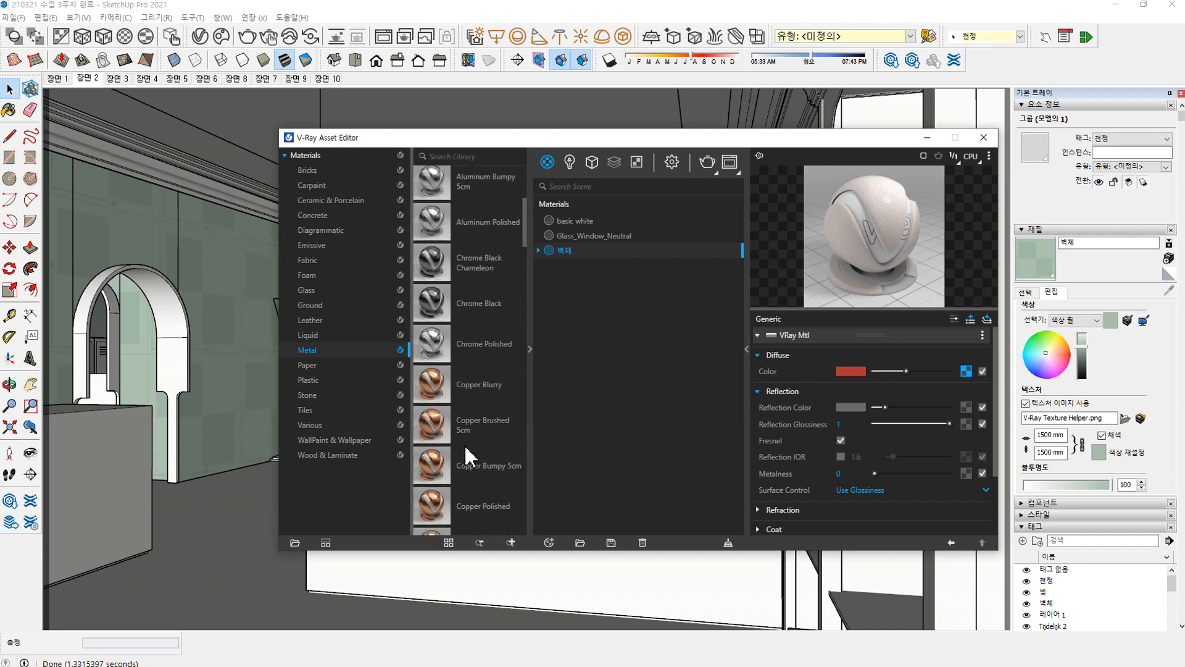
pyautogui.scroll(-5, 464, 444)
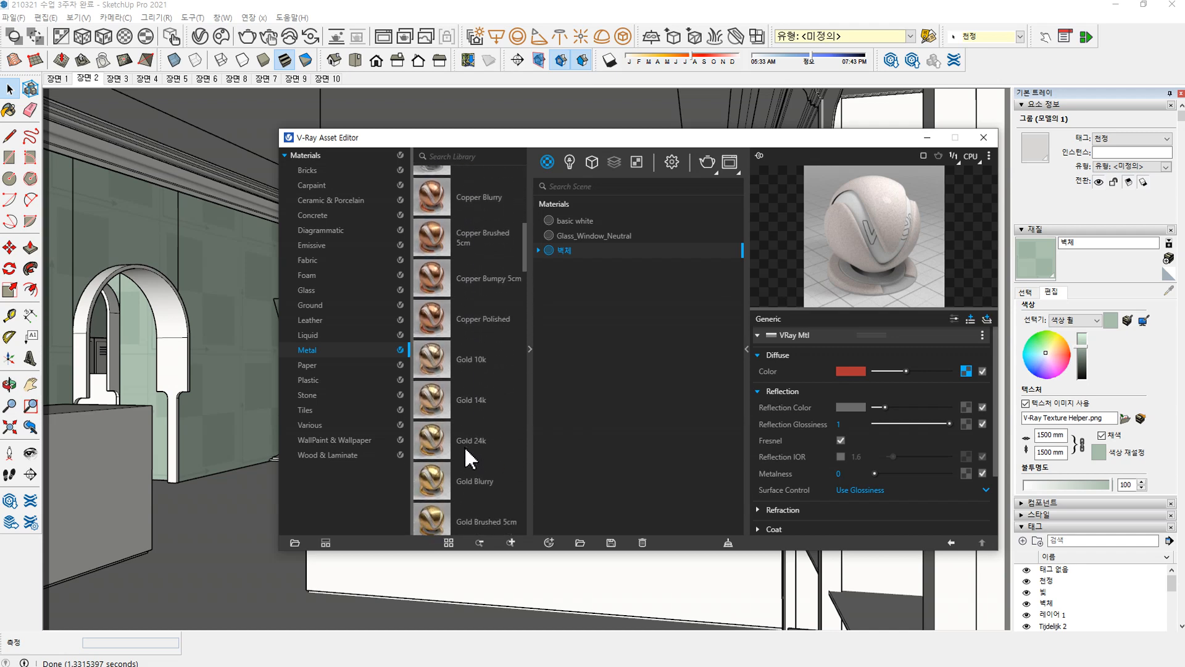
pyautogui.scroll(-8, 464, 445)
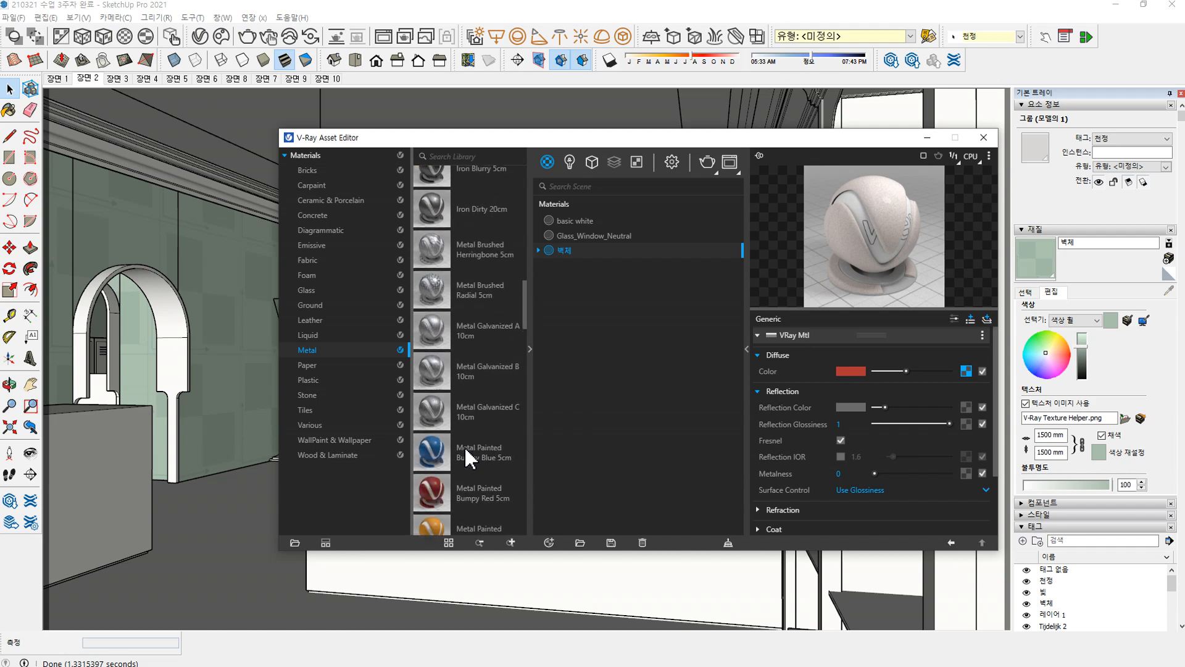
pyautogui.scroll(2, 461, 437)
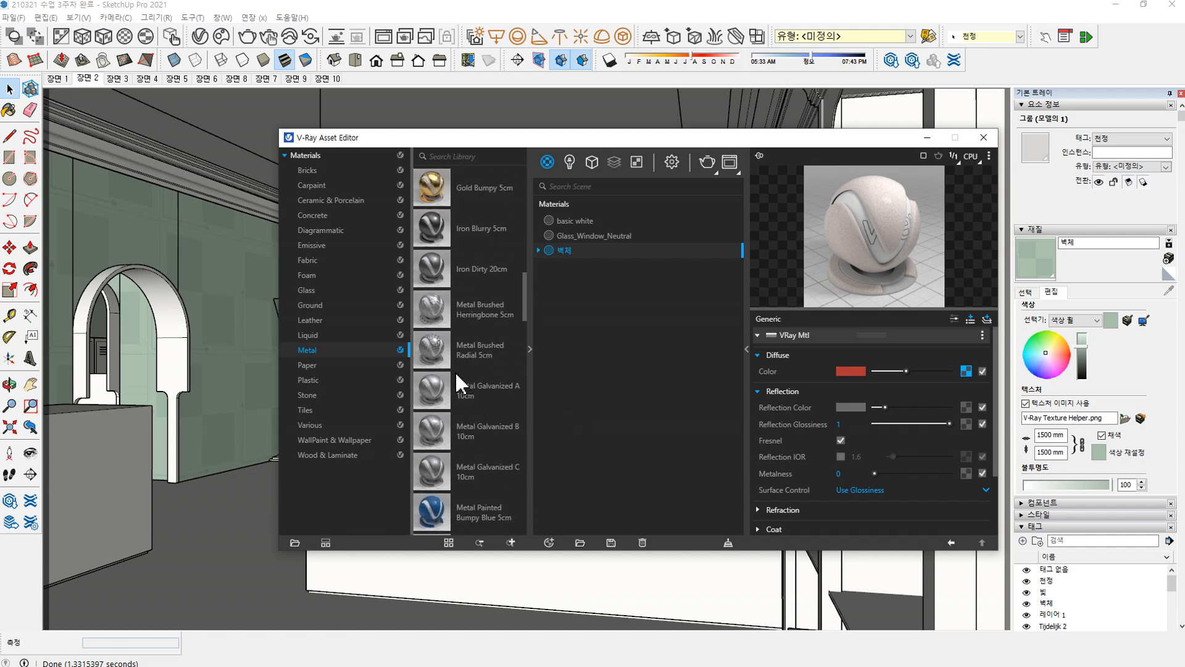
pyautogui.scroll(4, 466, 358)
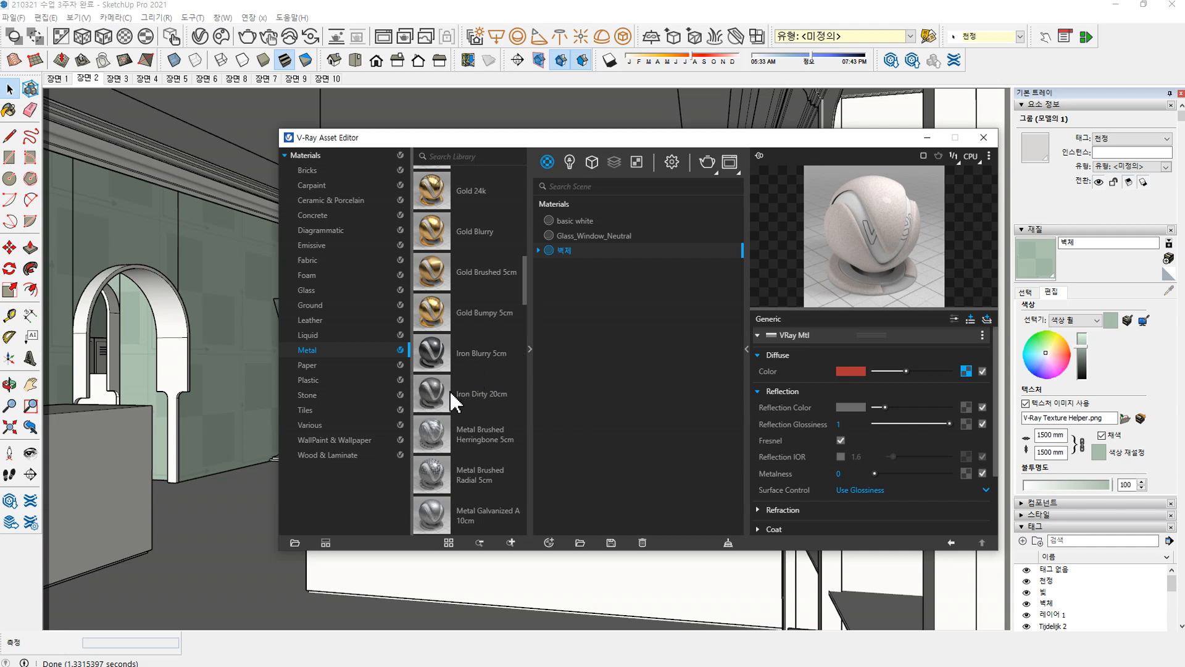
pyautogui.scroll(-2, 468, 439)
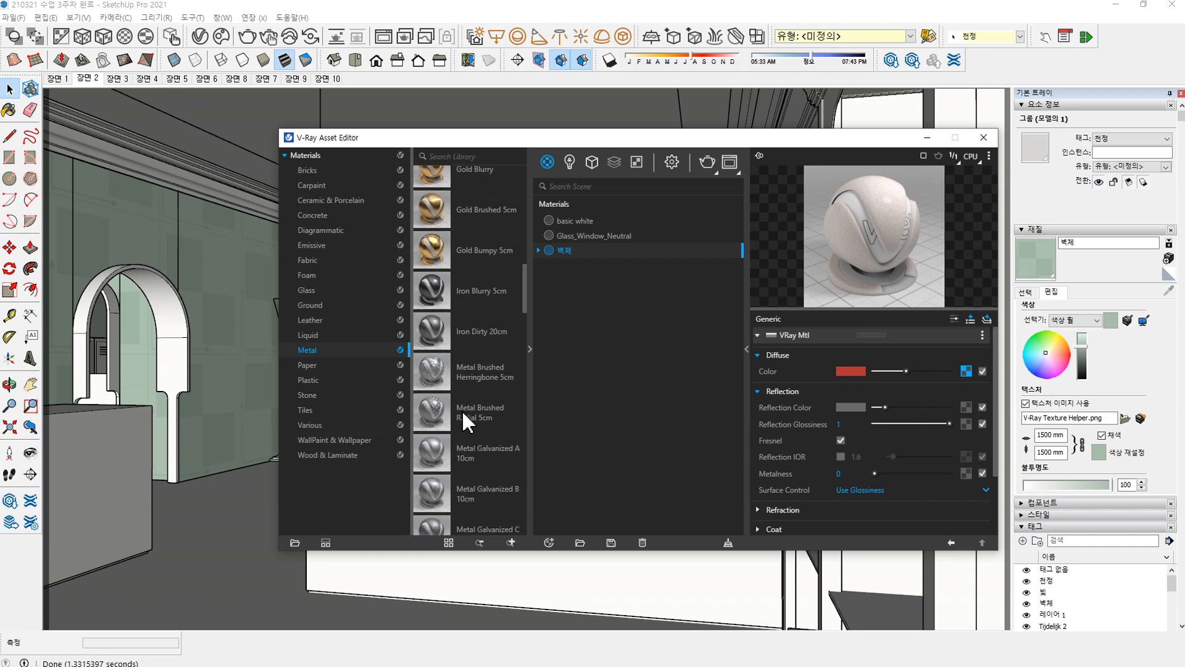
pyautogui.moveTo(472, 364)
pyautogui.mouseDown()
pyautogui.moveTo(675, 367)
pyautogui.moveTo(635, 334)
pyautogui.mouseUp()
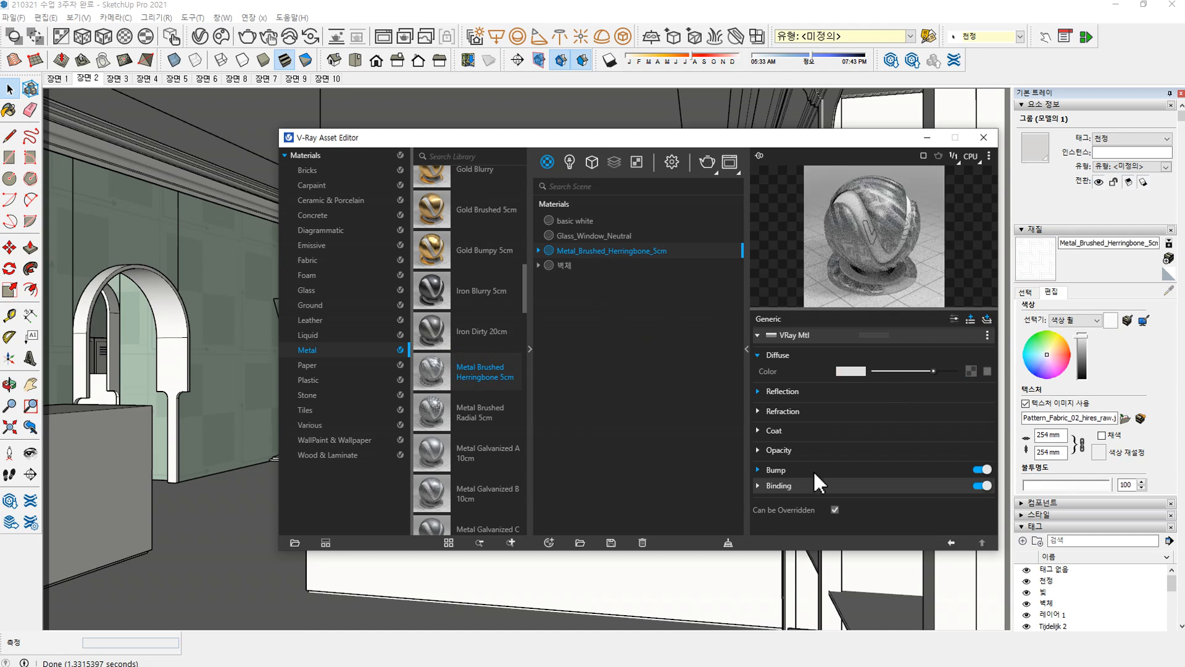
# Step: Expand the Metal_Brushed_Herringbone_5cm material's Color Correction maps and show its Bitmap_Bump settings
pyautogui.click(538, 250)
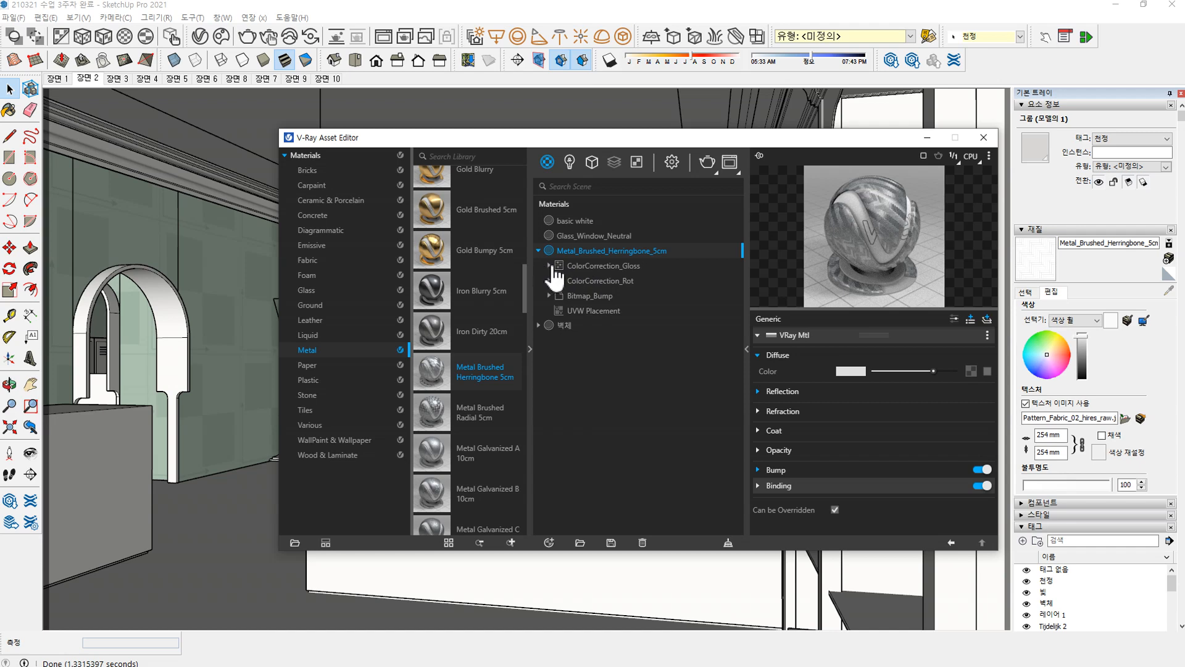
pyautogui.click(549, 266)
pyautogui.click(549, 296)
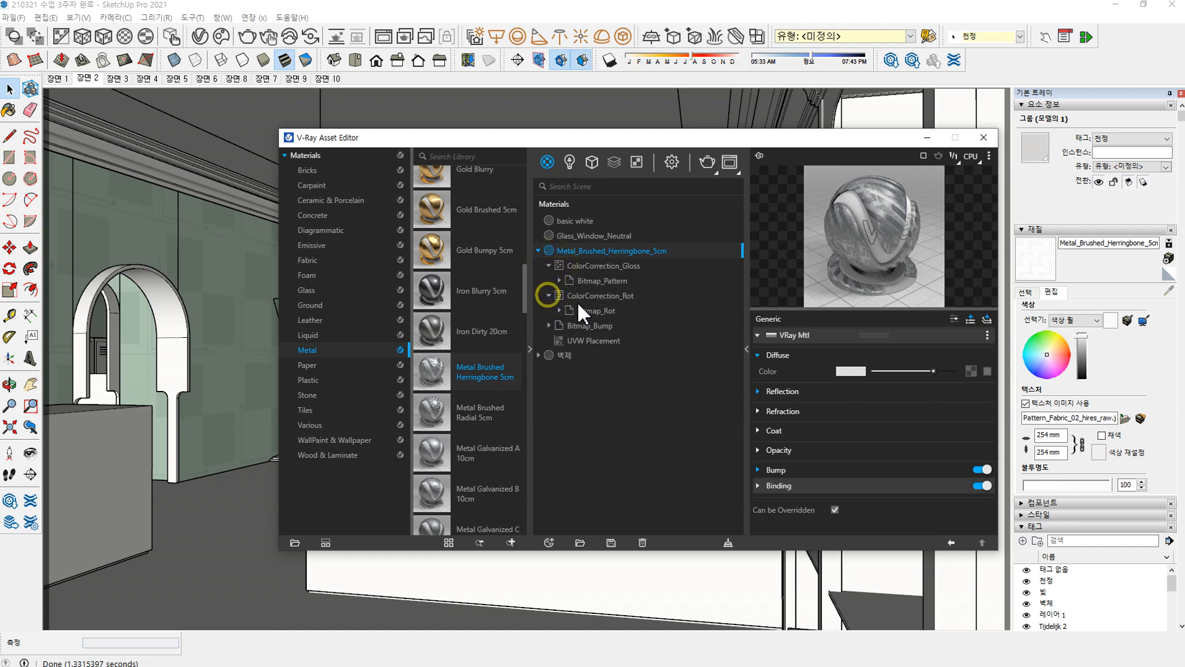
pyautogui.click(546, 323)
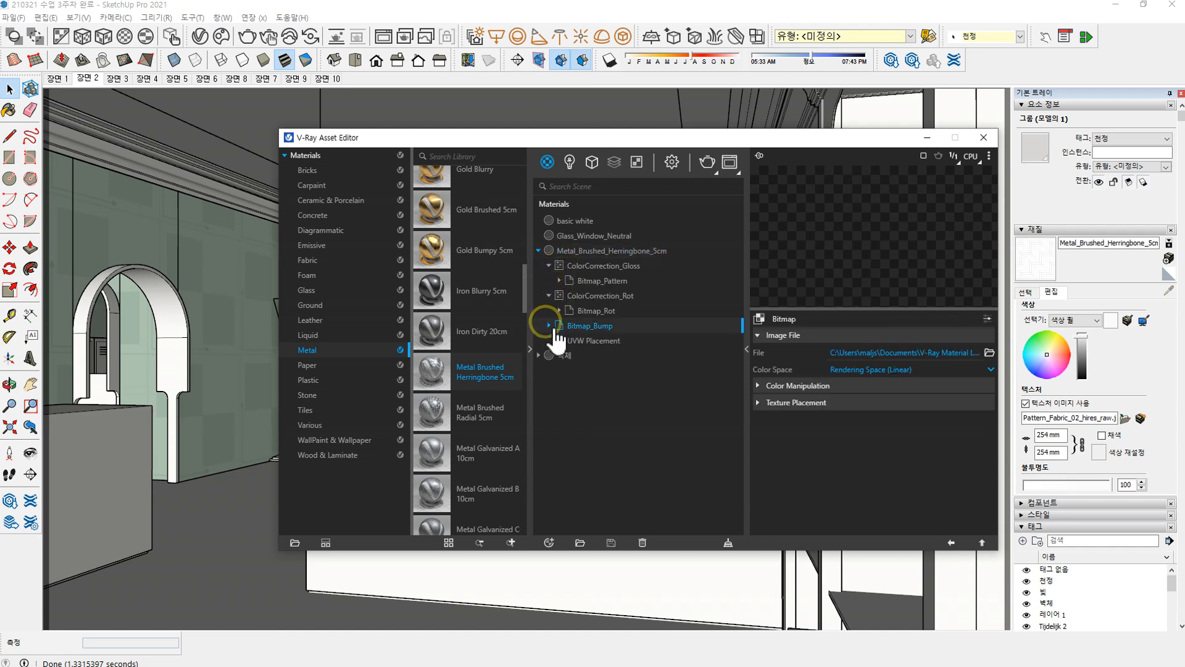
# Step: Examine the UVW Placement settings under Bitmap_Bump and return to the Metal_Brushed_Herringbone_5cm material's main settings
pyautogui.click(548, 325)
pyautogui.click(595, 341)
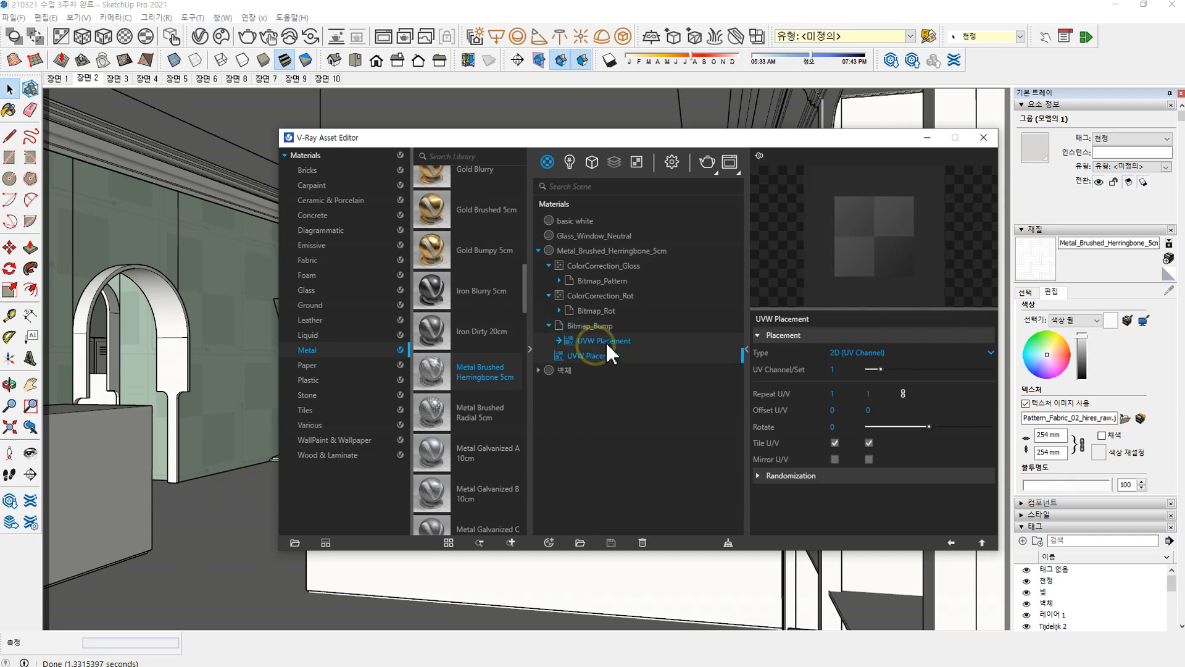
pyautogui.click(597, 326)
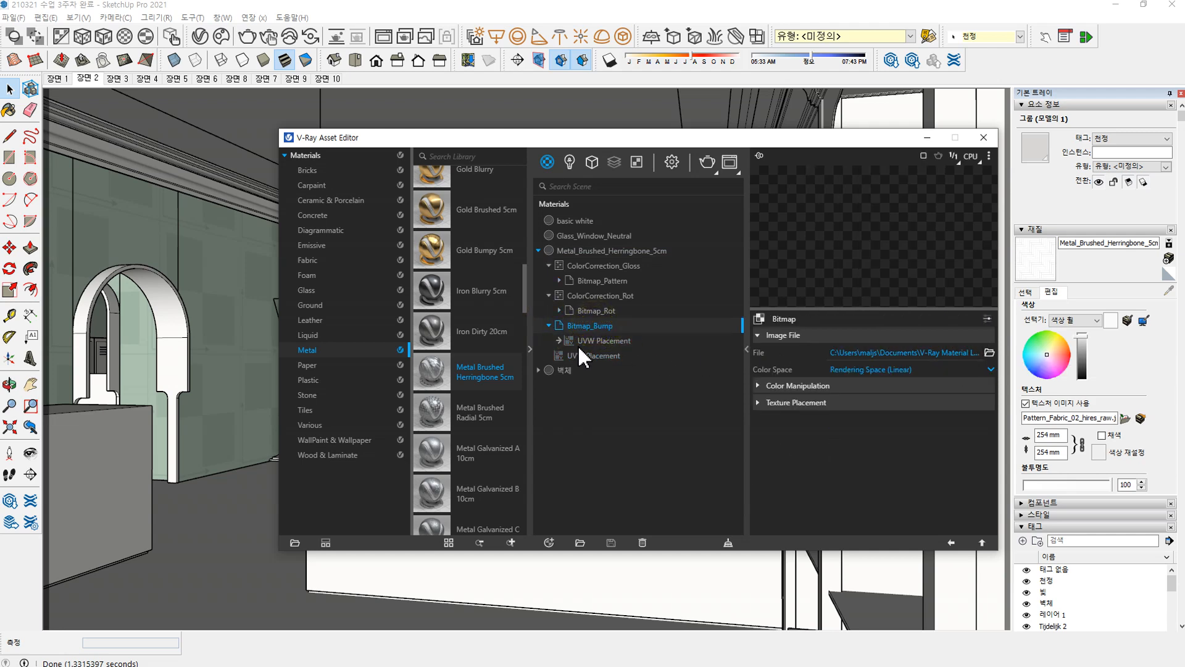
pyautogui.moveTo(578, 345); pyautogui.dragTo(594, 279)
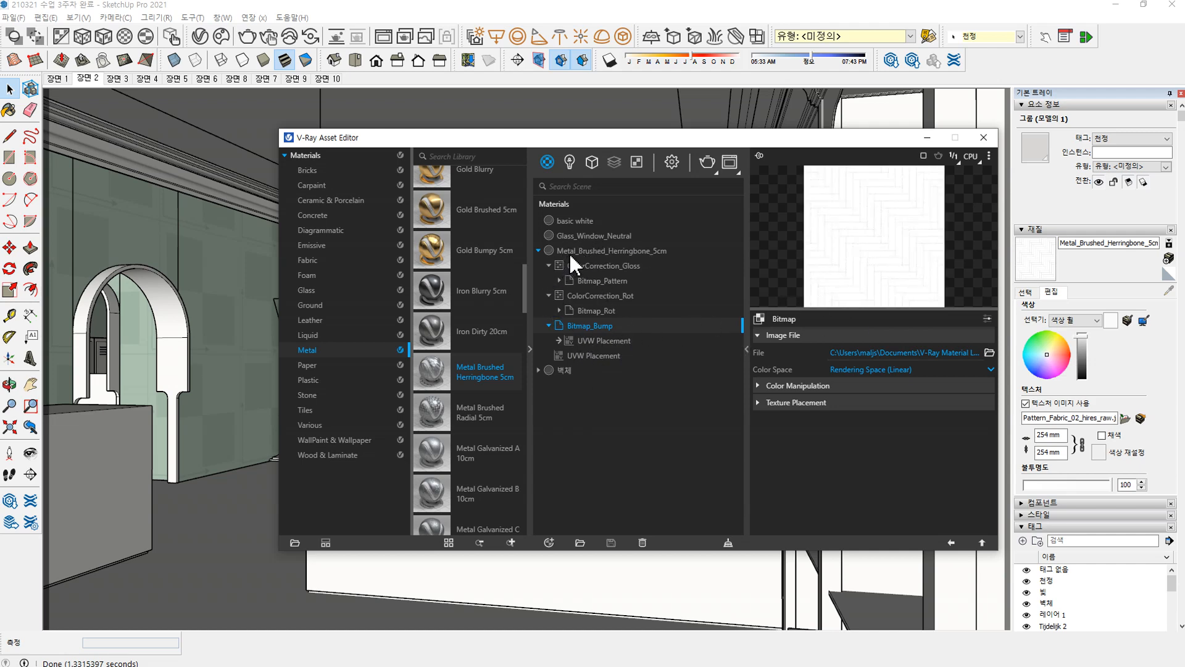
pyautogui.click(577, 251)
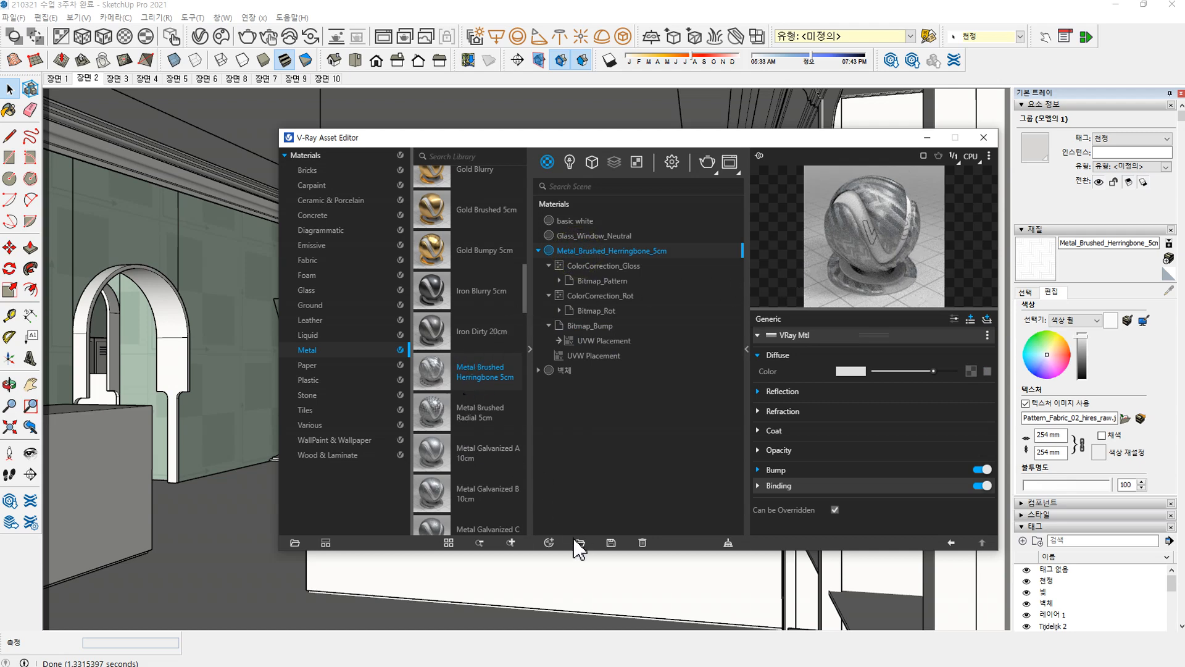
# Step: Collapse the Metal_Brushed_Herringbone_5cm map tree and permanently delete that material from the scene
pyautogui.click(538, 251)
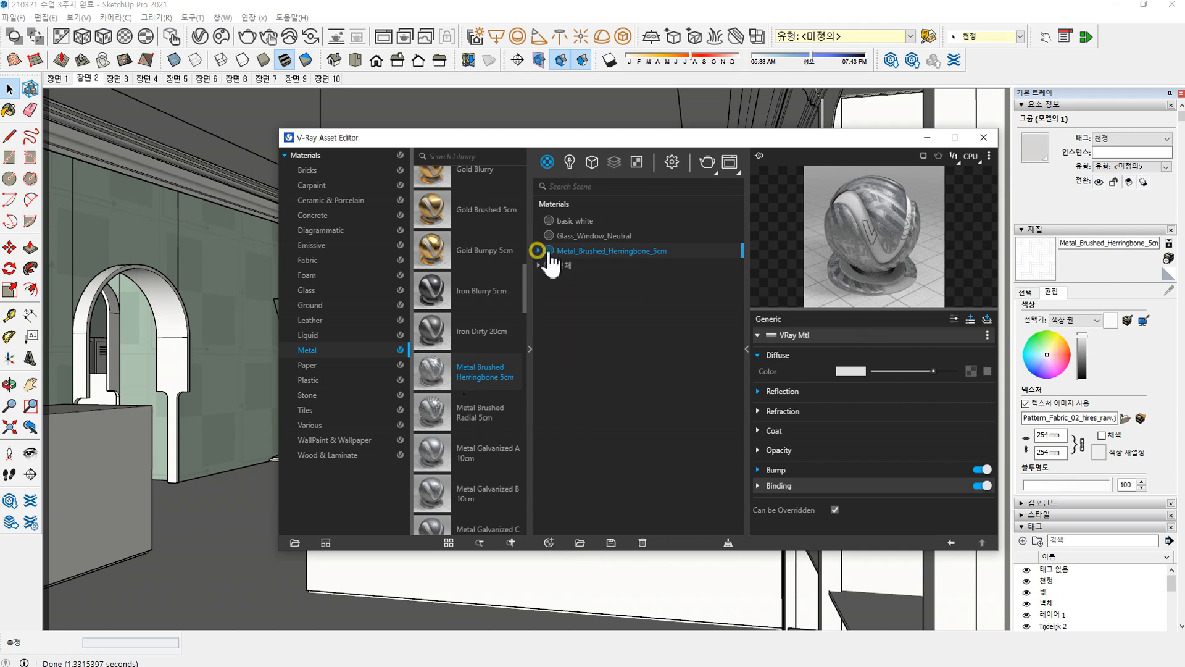
pyautogui.click(585, 250)
pyautogui.moveTo(613, 250)
pyautogui.mouseDown()
pyautogui.moveTo(820, 437)
pyautogui.moveTo(978, 376)
pyautogui.moveTo(975, 494)
pyautogui.moveTo(975, 361)
pyautogui.moveTo(615, 293)
pyautogui.moveTo(614, 256)
pyautogui.mouseUp()
pyautogui.rightClick(611, 255)
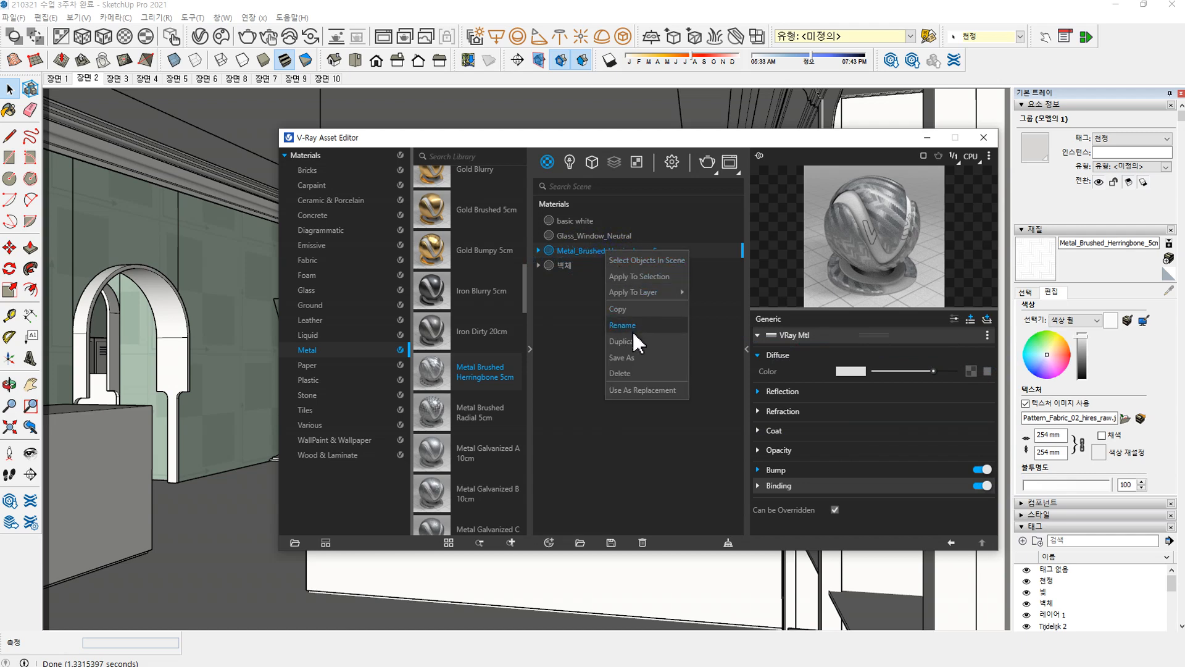
pyautogui.click(624, 373)
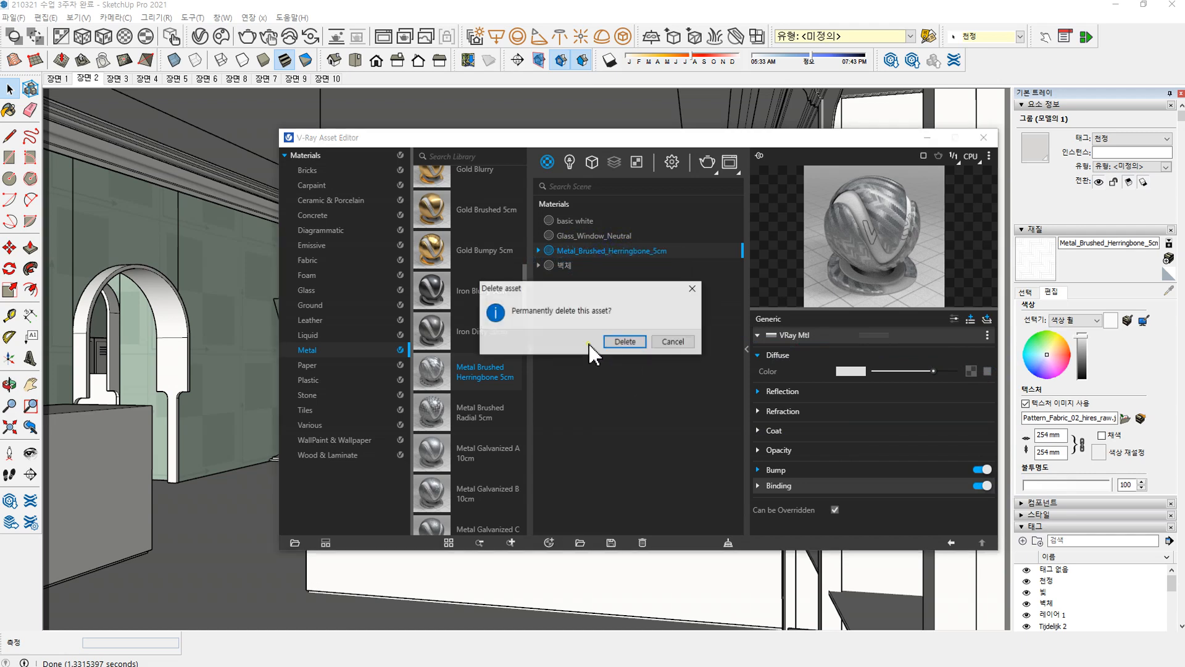
pyautogui.click(626, 342)
# Step: Create a new Generic V-Ray material in the scene's material list
pyautogui.click(550, 543)
pyautogui.moveTo(580, 464)
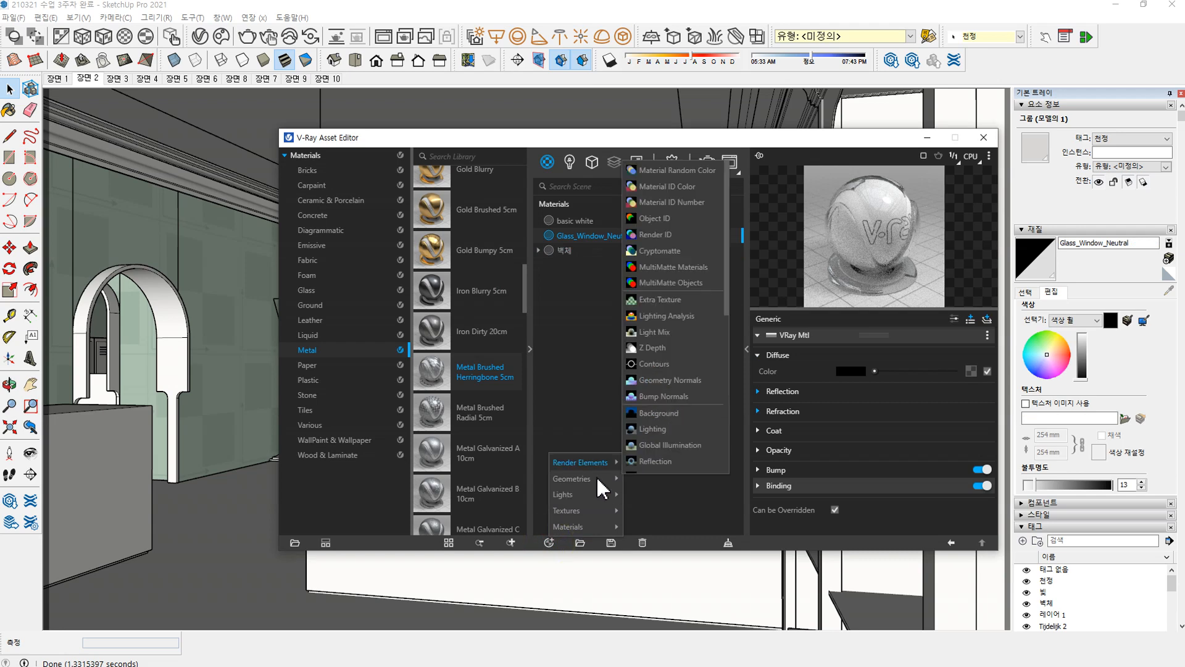
pyautogui.moveTo(574, 526)
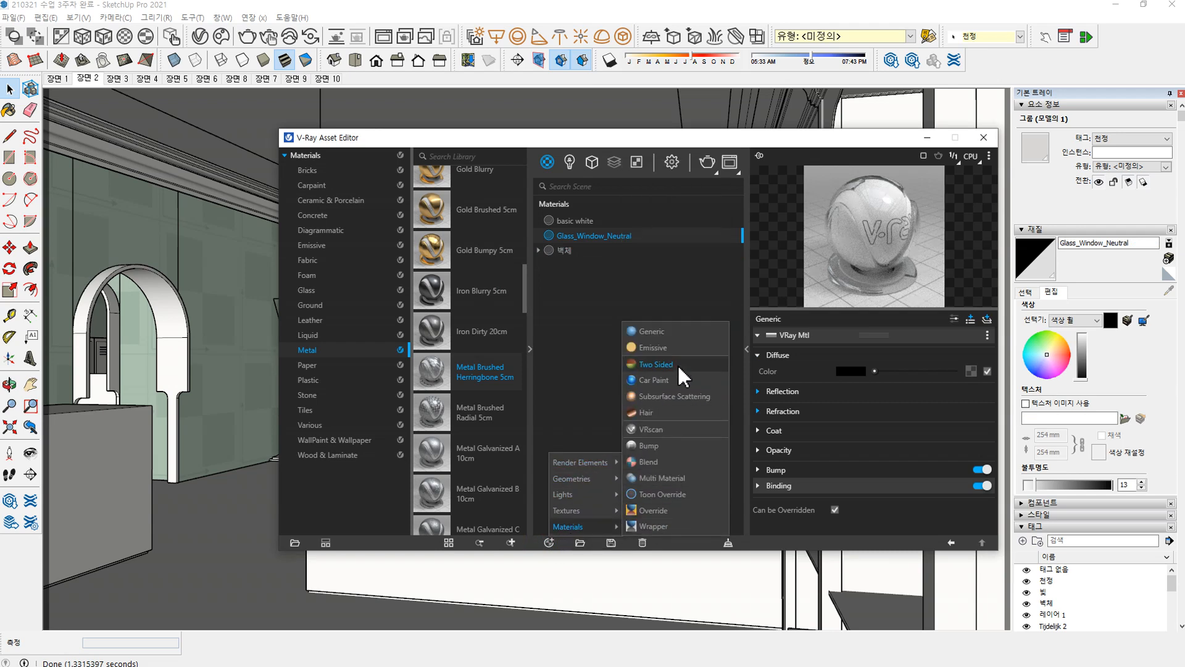
pyautogui.click(654, 331)
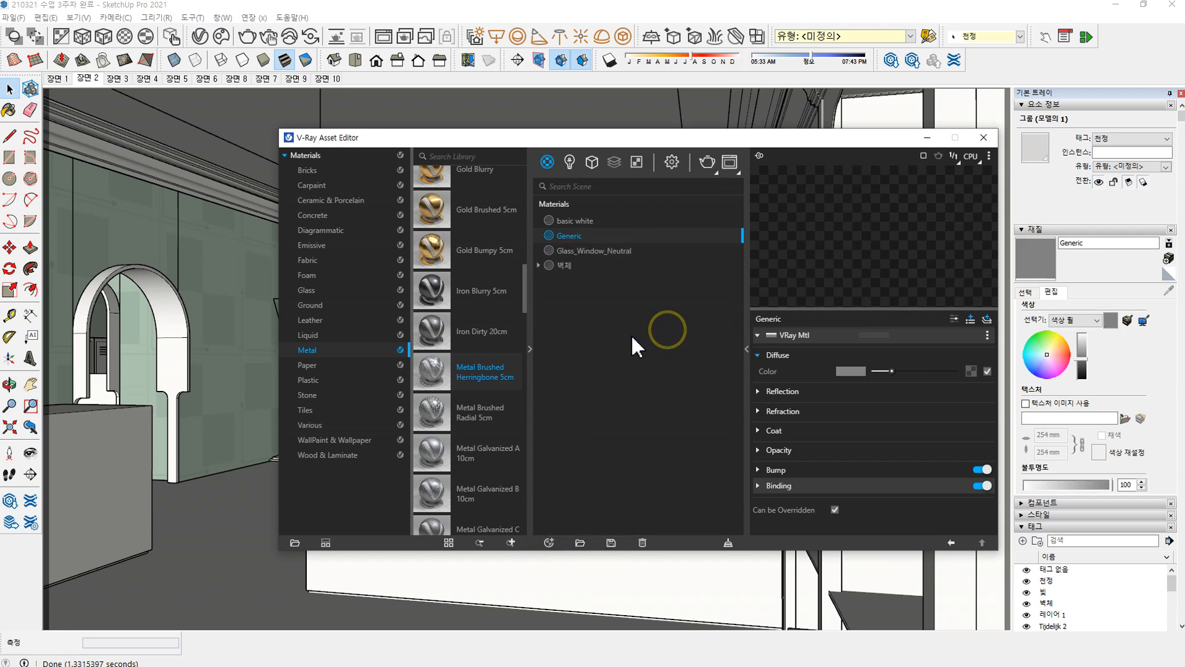
# Step: Rename the new Generic material as metal
pyautogui.rightClick(583, 235)
pyautogui.click(610, 305)
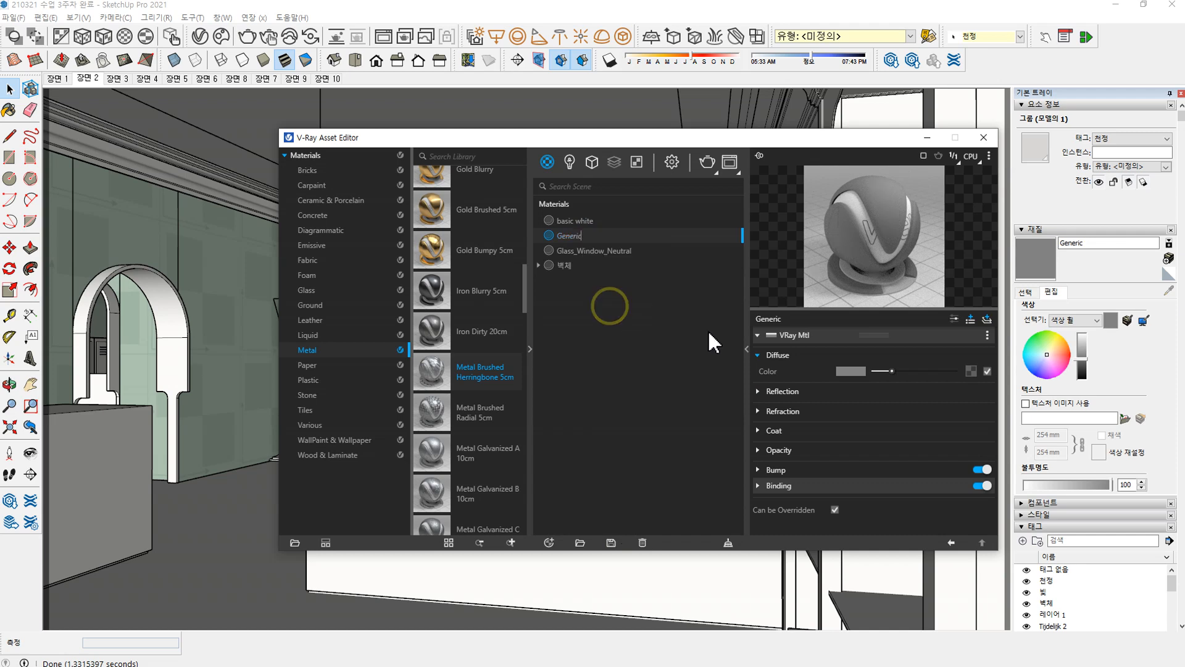
pyautogui.write('ㅡㄷㅅ미')
pyautogui.press('BackSpace')
pyautogui.press('BackSpace')
pyautogui.press('BackSpace')
pyautogui.press('BackSpace')
pyautogui.press('BackSpace')
pyautogui.write('metal')
pyautogui.press('Return')
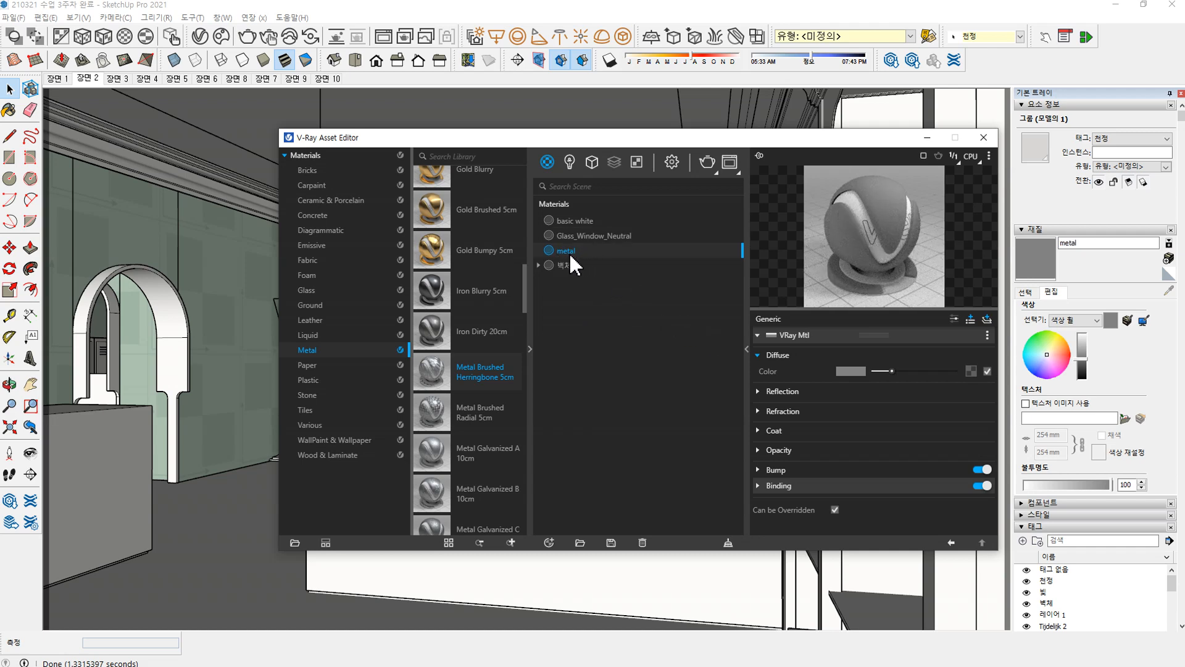
# Step: Rename the metal material as 금
pyautogui.rightClick(582, 251)
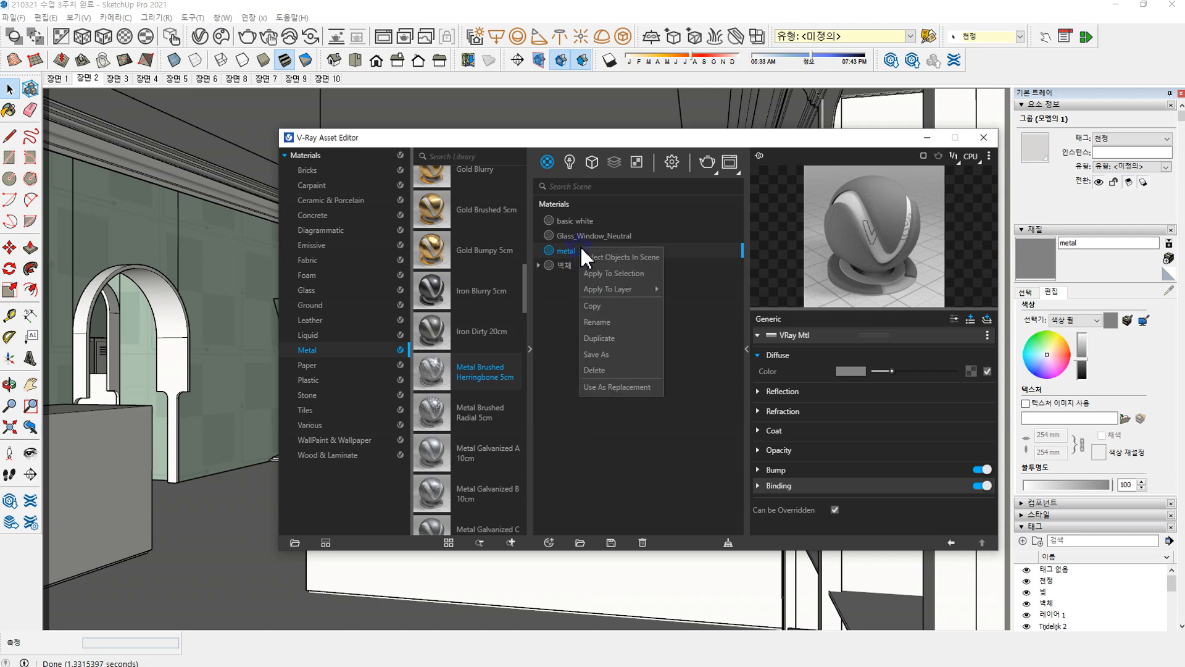
pyautogui.click(605, 321)
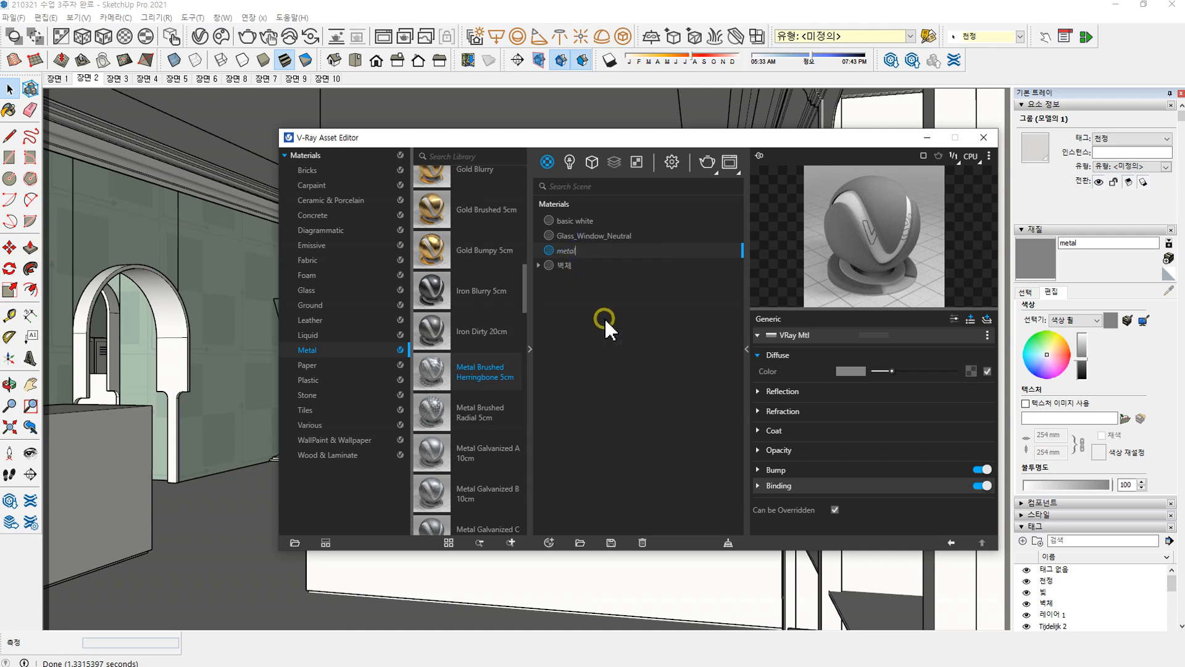
pyautogui.doubleClick(588, 252)
pyautogui.press('BackSpace')
pyautogui.write('r')
pyautogui.write('금')
pyautogui.press('Return')
# Step: Set the 금 material's diffuse color to a dark golden brown, RGB 58, 48, 20
pyautogui.click(850, 370)
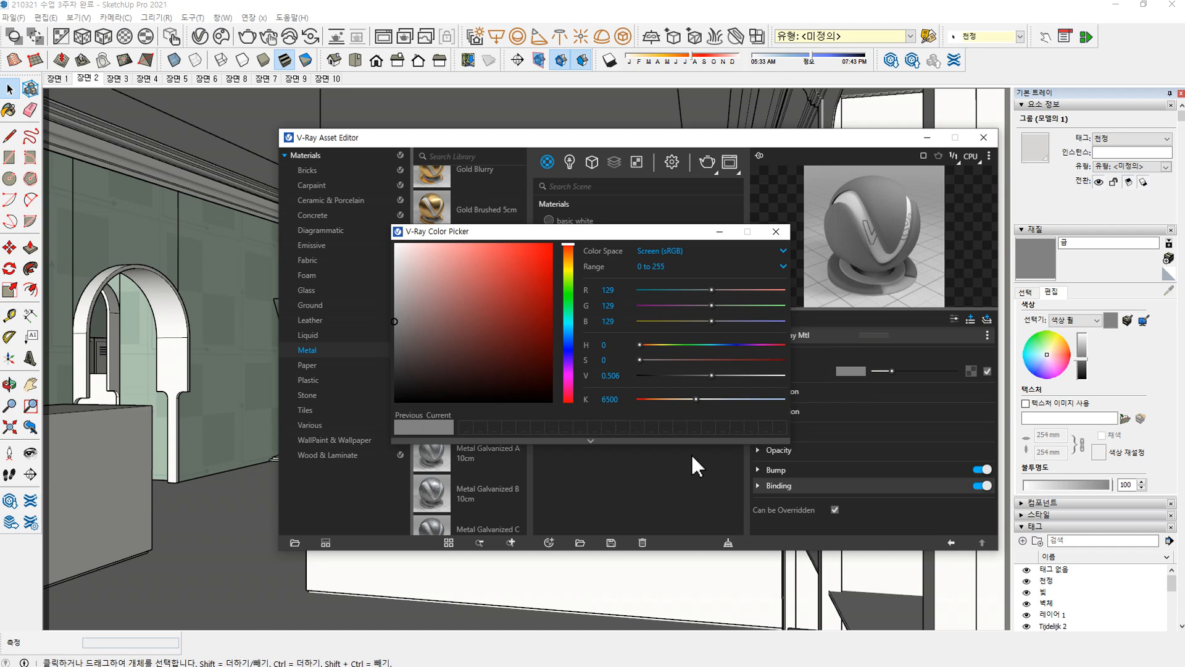
pyautogui.click(564, 267)
pyautogui.moveTo(564, 267); pyautogui.dragTo(571, 264)
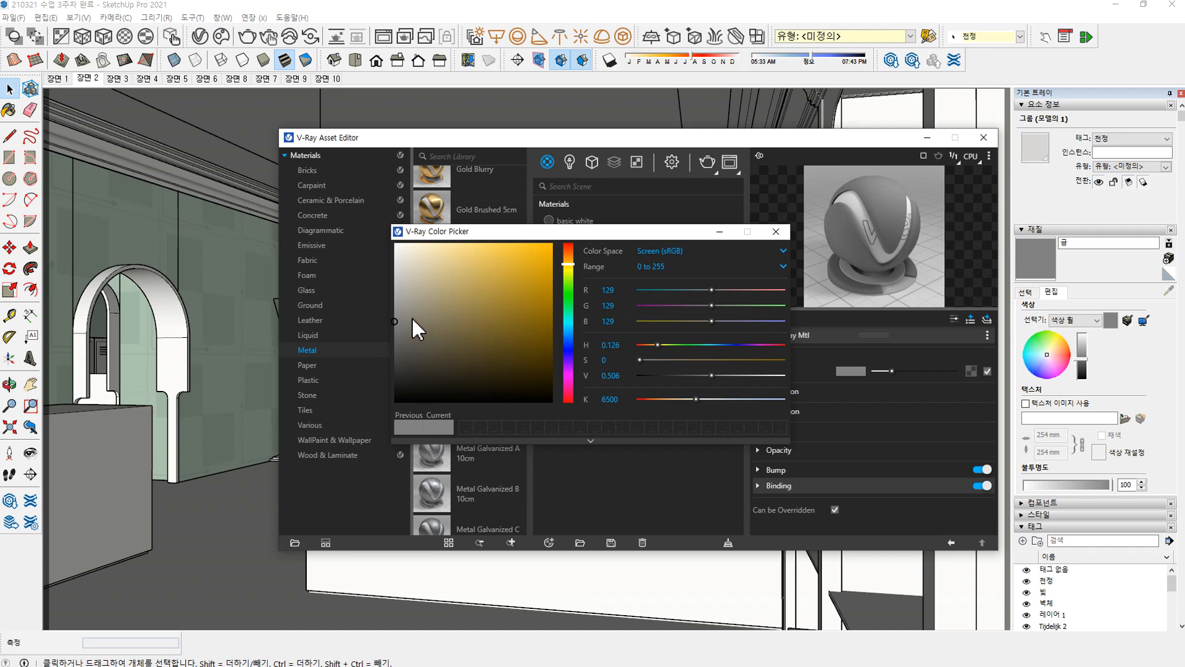
pyautogui.moveTo(397, 322)
pyautogui.mouseDown()
pyautogui.moveTo(508, 328)
pyautogui.moveTo(498, 325)
pyautogui.mouseUp()
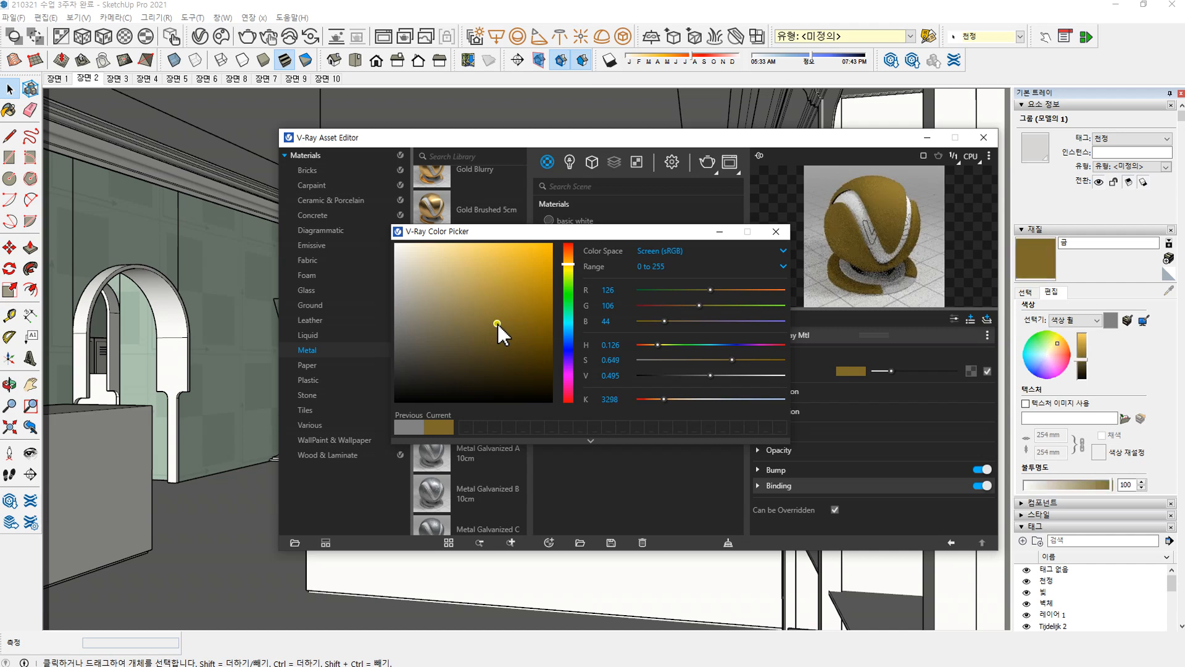
pyautogui.click(490, 375)
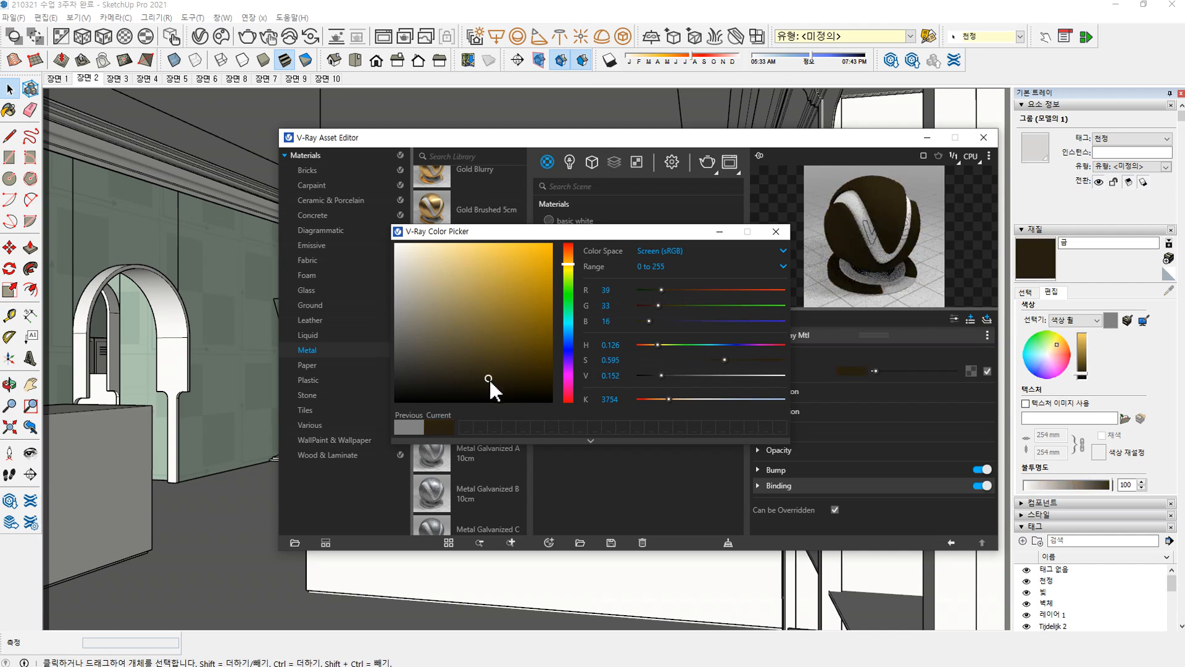
pyautogui.click(495, 377)
pyautogui.click(499, 367)
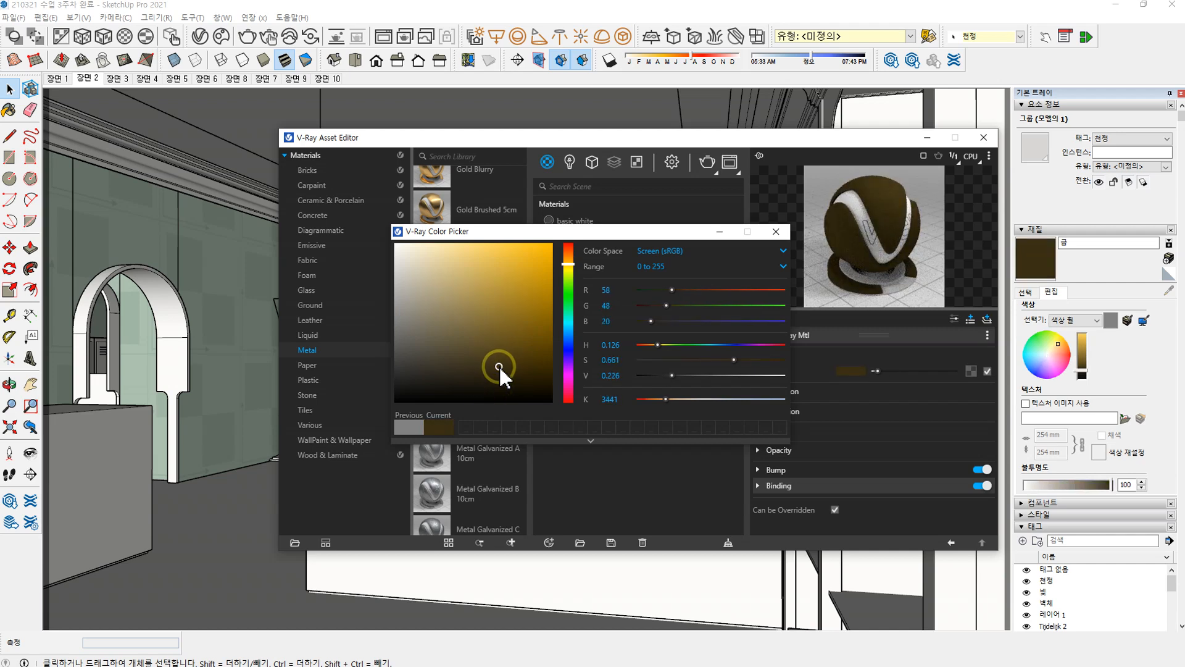
pyautogui.click(776, 231)
# Step: Set the 금 material's reflection color to a light golden yellow, RGB 255, 233, 157
pyautogui.click(758, 391)
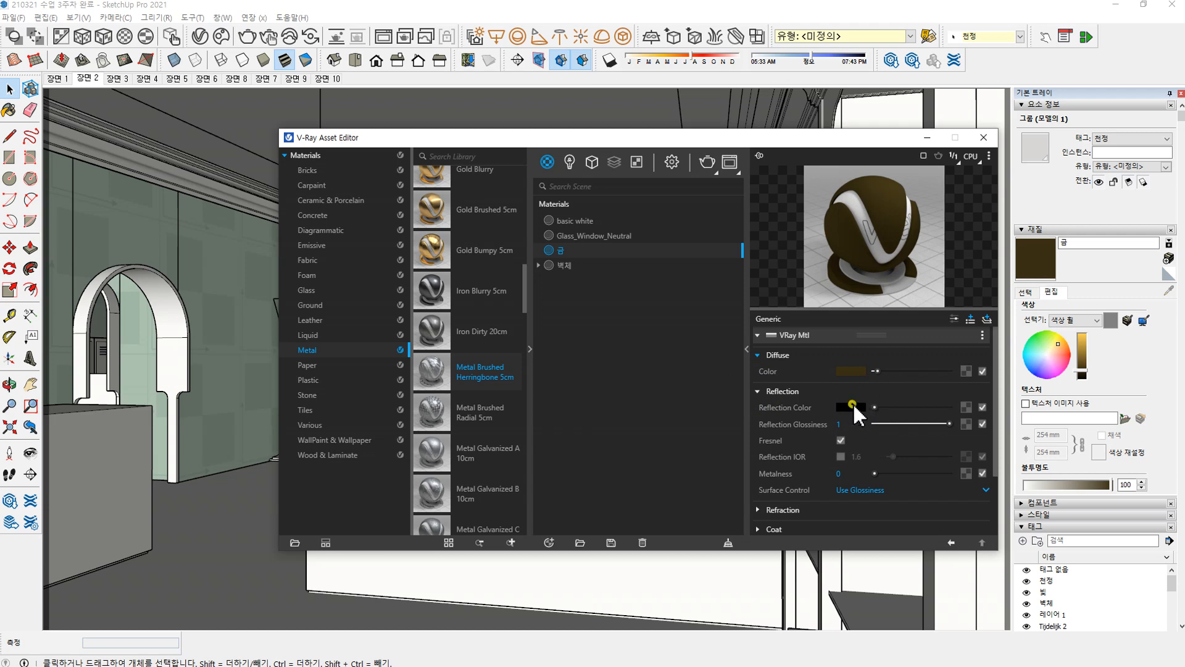
pyautogui.click(851, 407)
pyautogui.moveTo(395, 322); pyautogui.dragTo(394, 243)
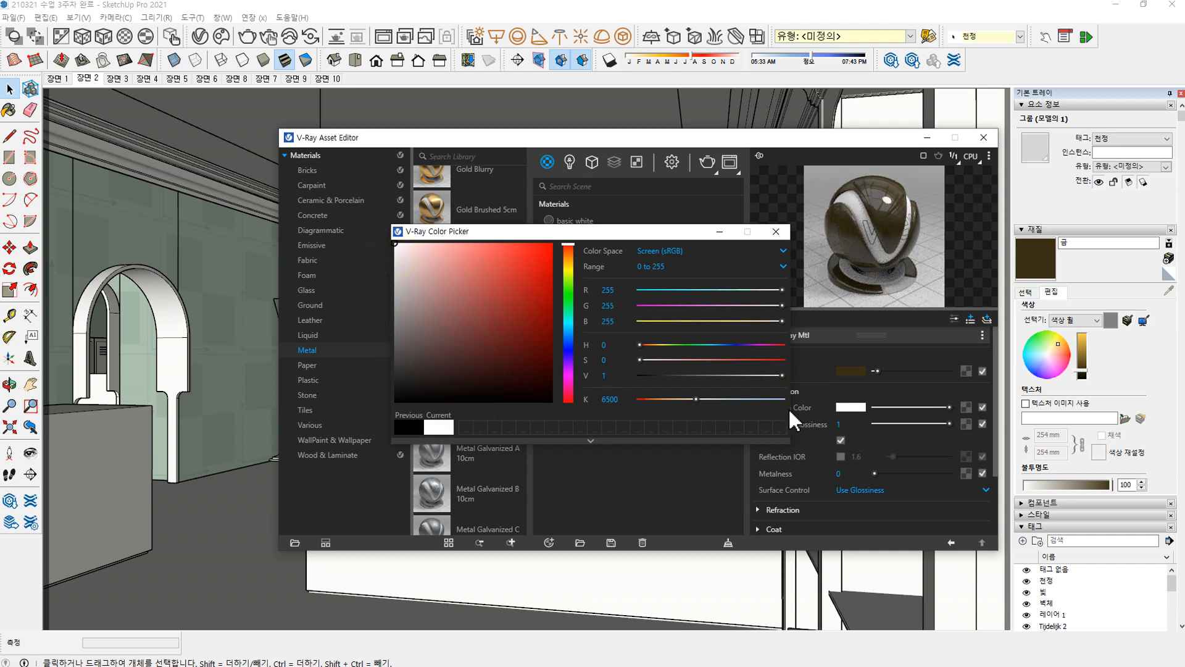
pyautogui.moveTo(673, 236); pyautogui.dragTo(535, 236)
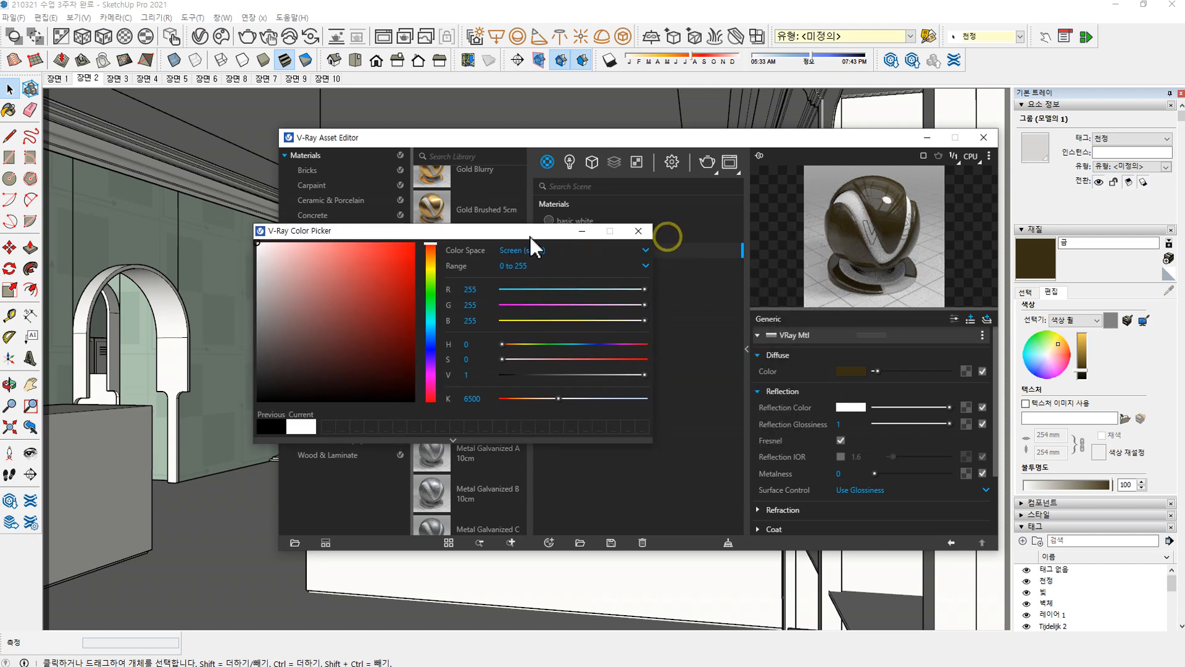
pyautogui.click(431, 269)
pyautogui.click(427, 263)
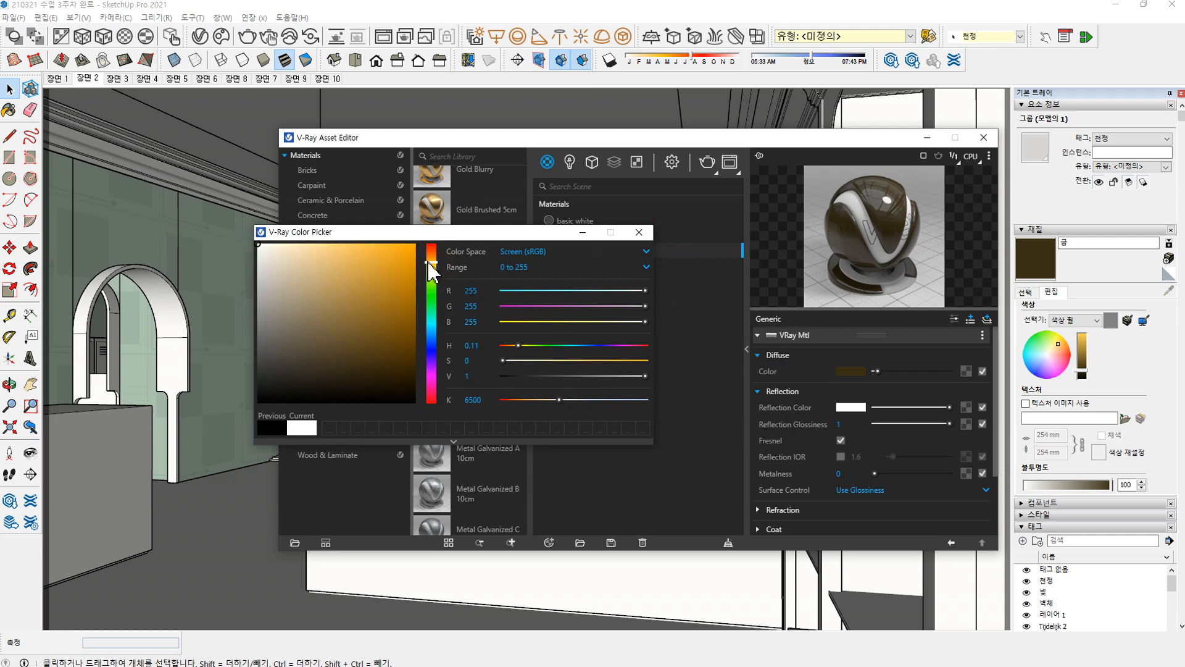
pyautogui.moveTo(428, 261); pyautogui.dragTo(428, 266)
pyautogui.click(284, 255)
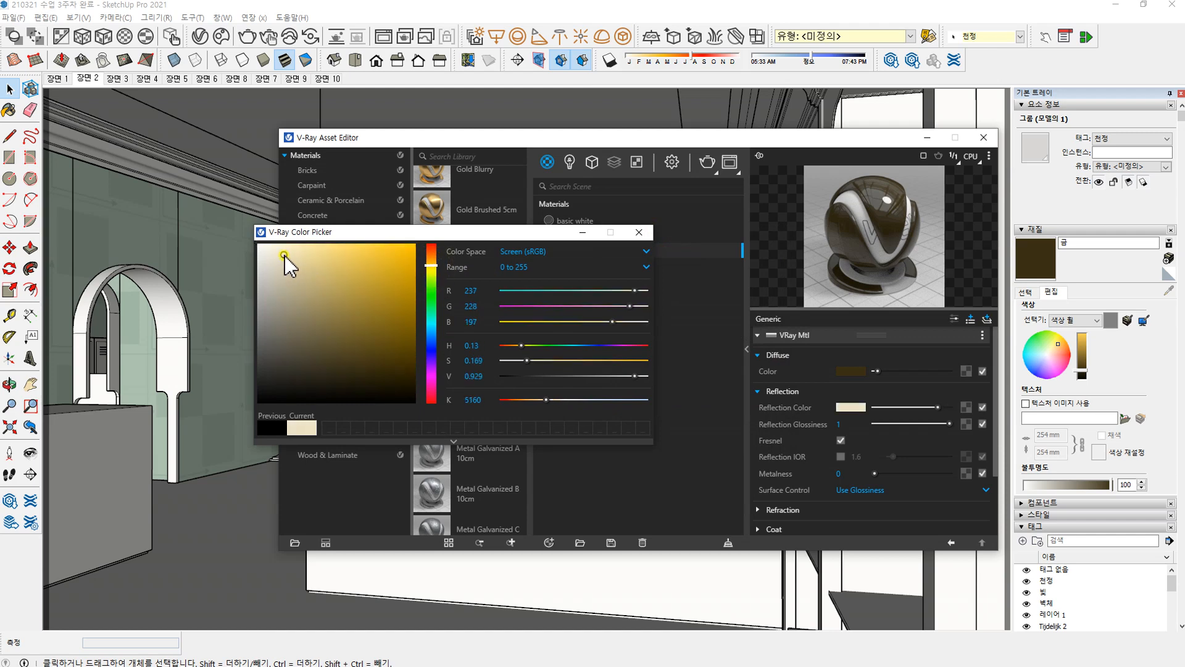
pyautogui.moveTo(285, 258)
pyautogui.mouseDown()
pyautogui.moveTo(329, 242)
pyautogui.moveTo(308, 240)
pyautogui.moveTo(318, 244)
pyautogui.mouseUp()
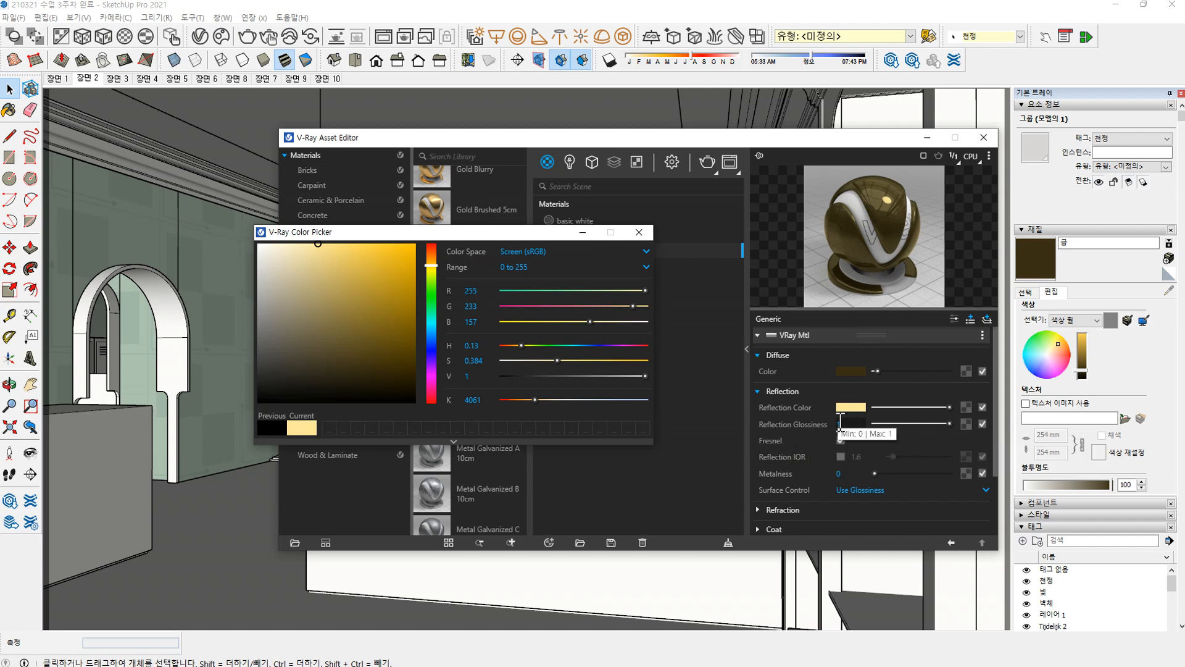
# Step: Set the 금 material's reflection glossiness to 0.96
pyautogui.click(839, 421)
pyautogui.moveTo(950, 424); pyautogui.dragTo(922, 423)
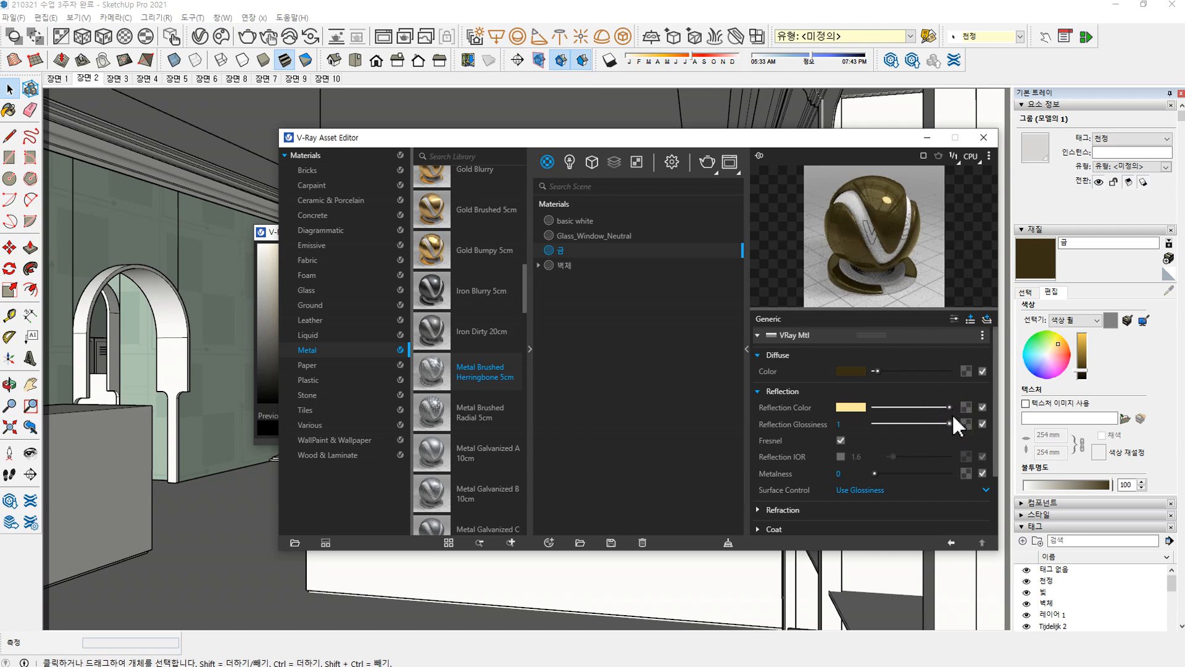
pyautogui.click(840, 424)
pyautogui.write('0.96')
pyautogui.press('Return')
# Step: Preview the 금 material with Fresnel turned off, and turn Fresnel back on
pyautogui.click(841, 456)
pyautogui.click(841, 457)
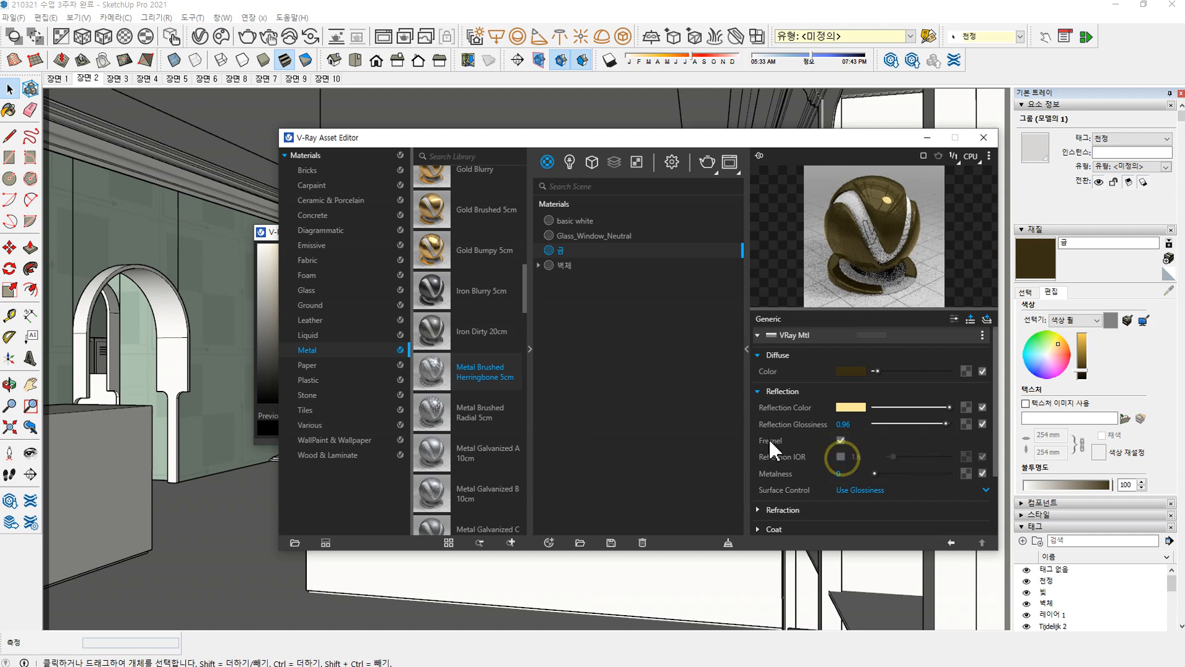
pyautogui.click(839, 438)
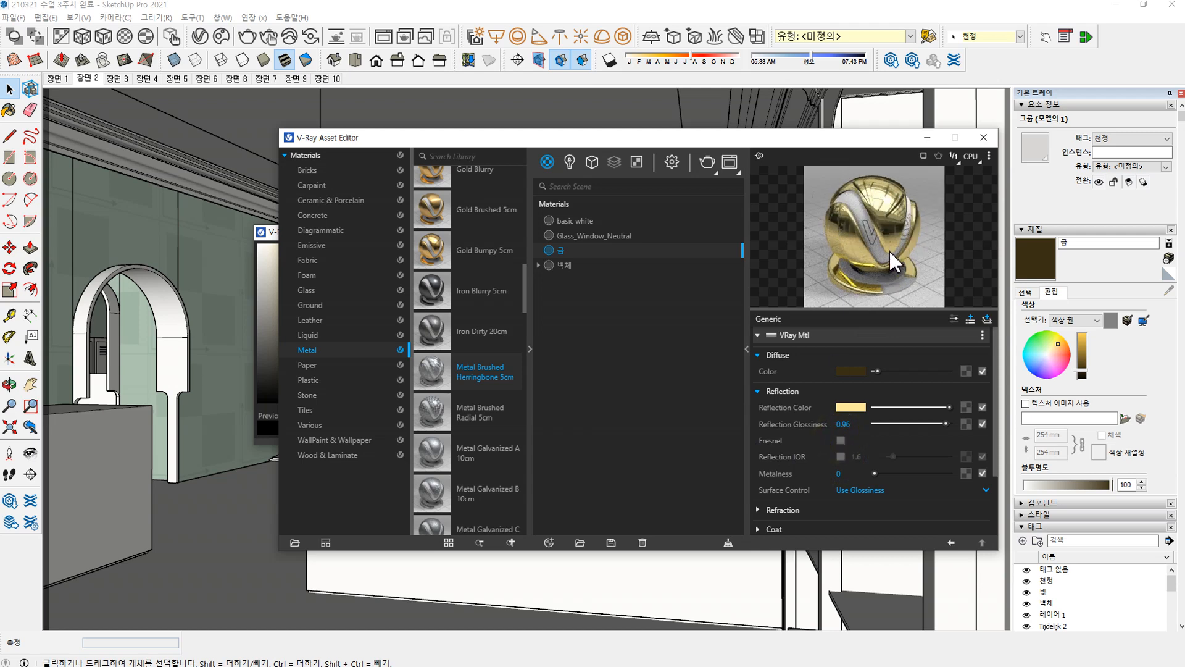
pyautogui.click(841, 441)
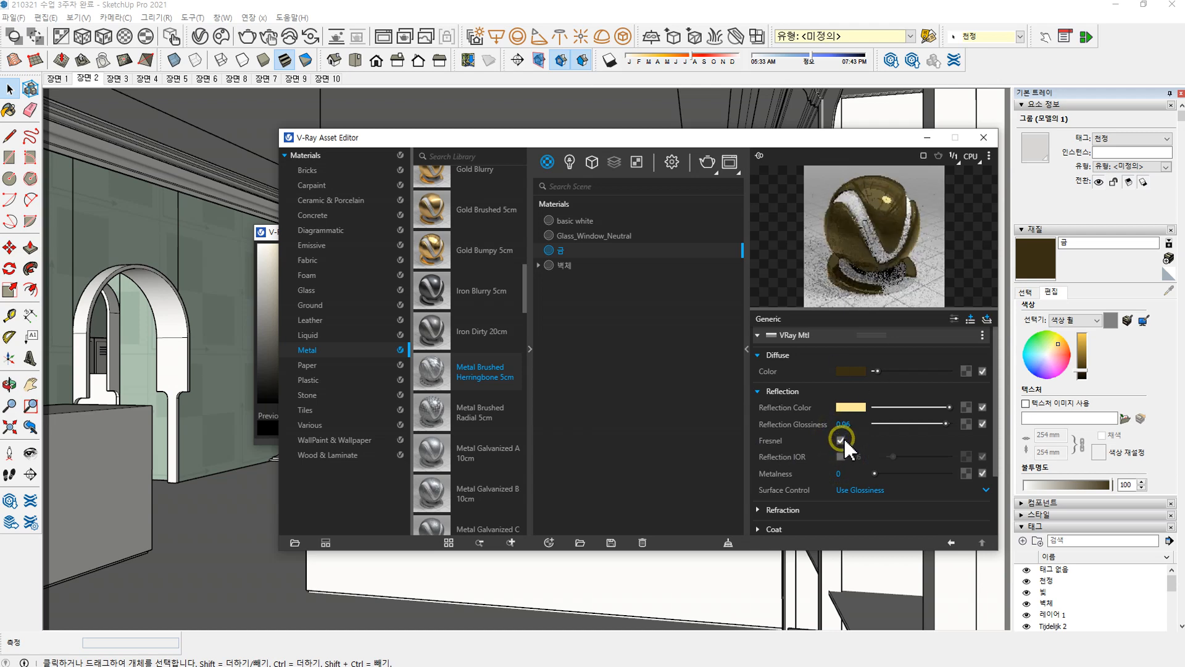
# Step: Enable the custom reflection IOR for the 금 material and raise it to 7.02
pyautogui.click(840, 457)
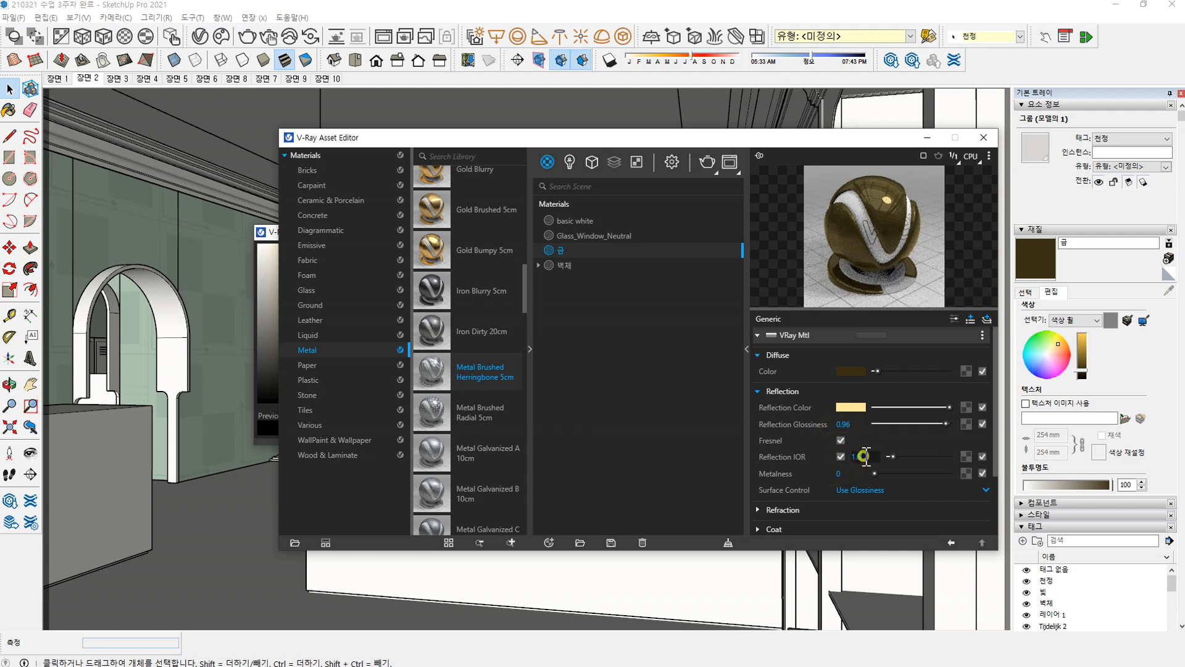
pyautogui.doubleClick(859, 457)
pyautogui.moveTo(893, 456)
pyautogui.mouseDown()
pyautogui.moveTo(965, 461)
pyautogui.moveTo(894, 458)
pyautogui.moveTo(906, 462)
pyautogui.mouseUp()
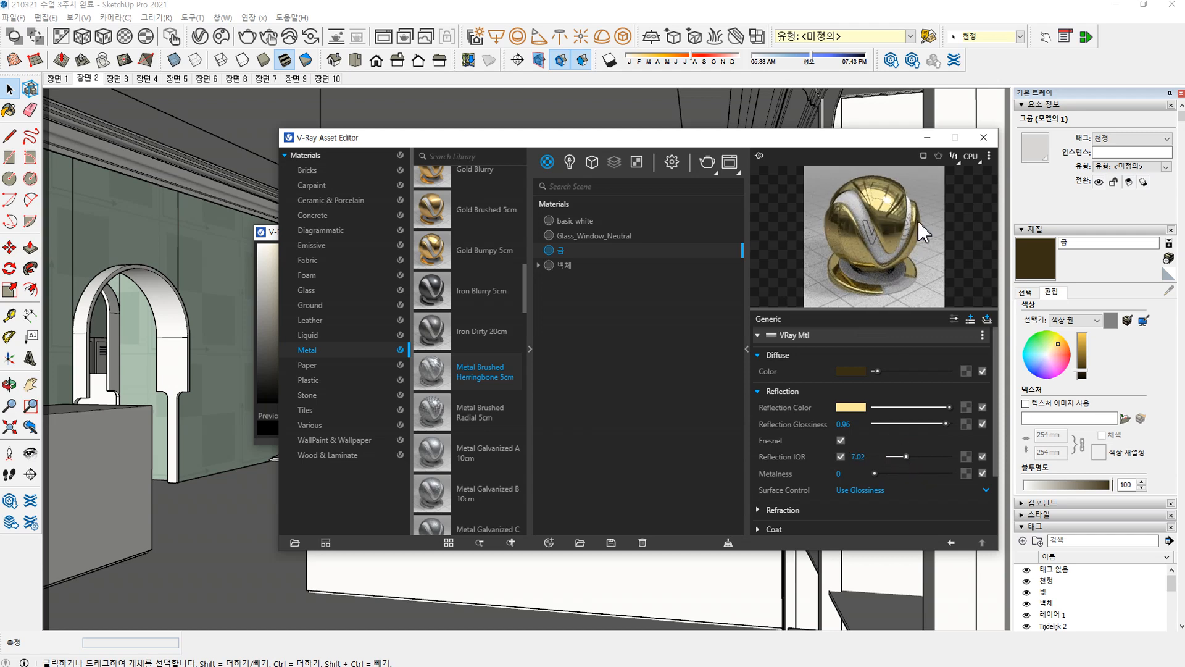
# Step: Try an orange hue for the 금 material's reflection color and shift it back to golden yellow
pyautogui.click(856, 409)
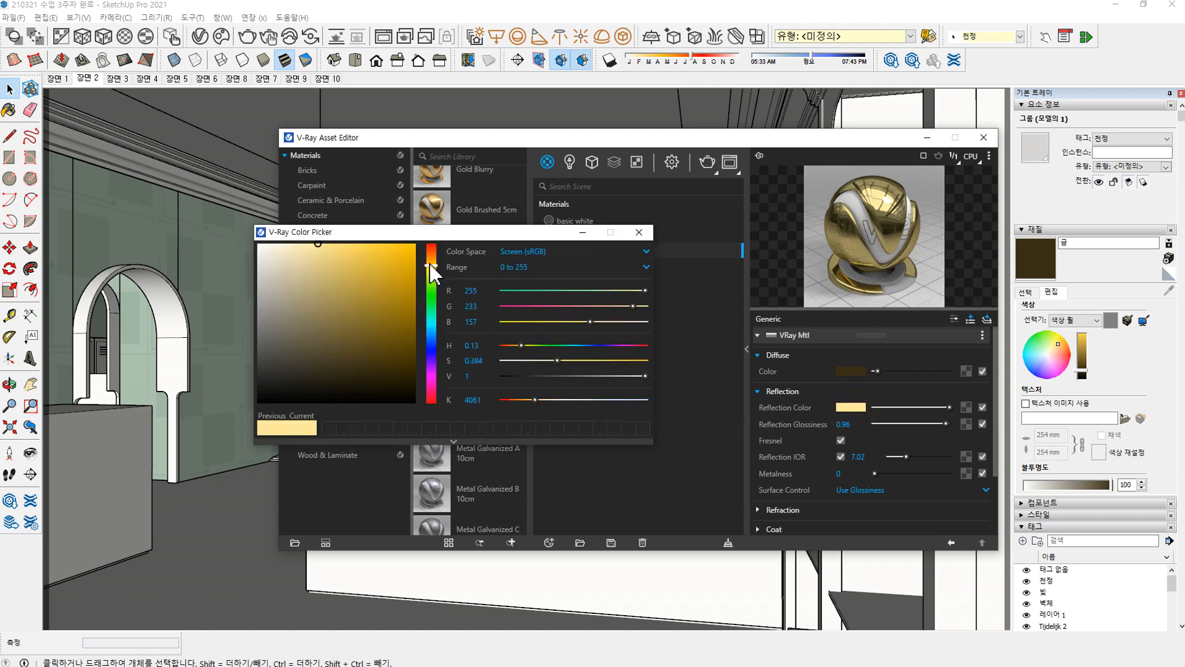
pyautogui.moveTo(431, 265); pyautogui.dragTo(434, 259)
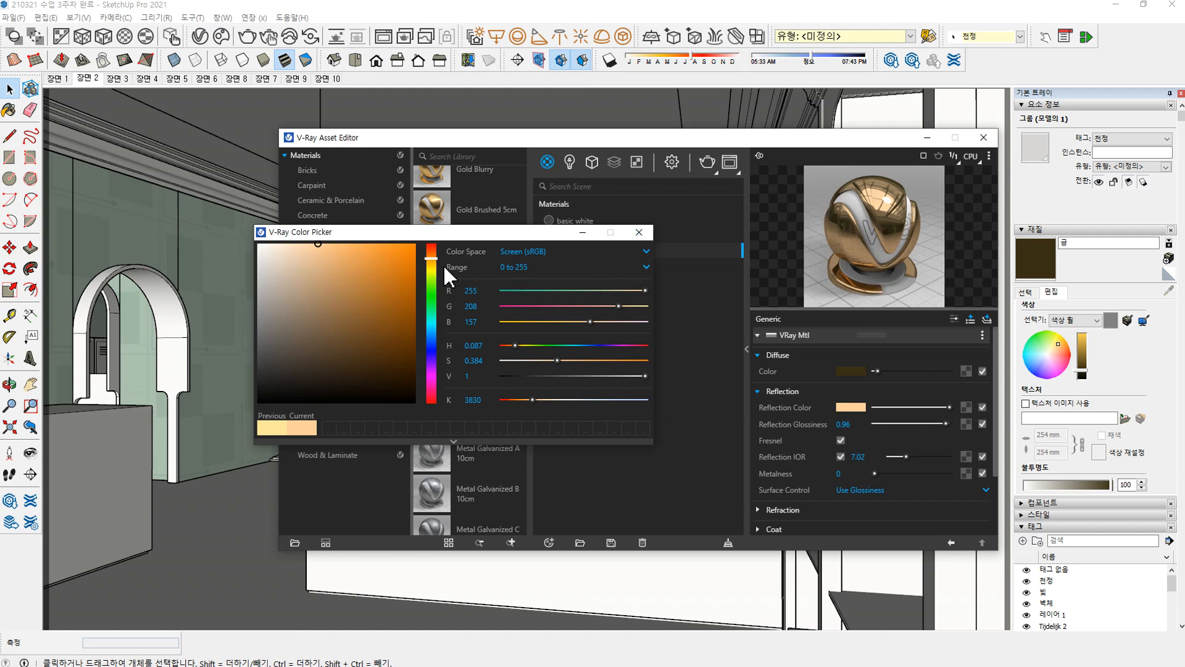
pyautogui.moveTo(432, 258); pyautogui.dragTo(430, 263)
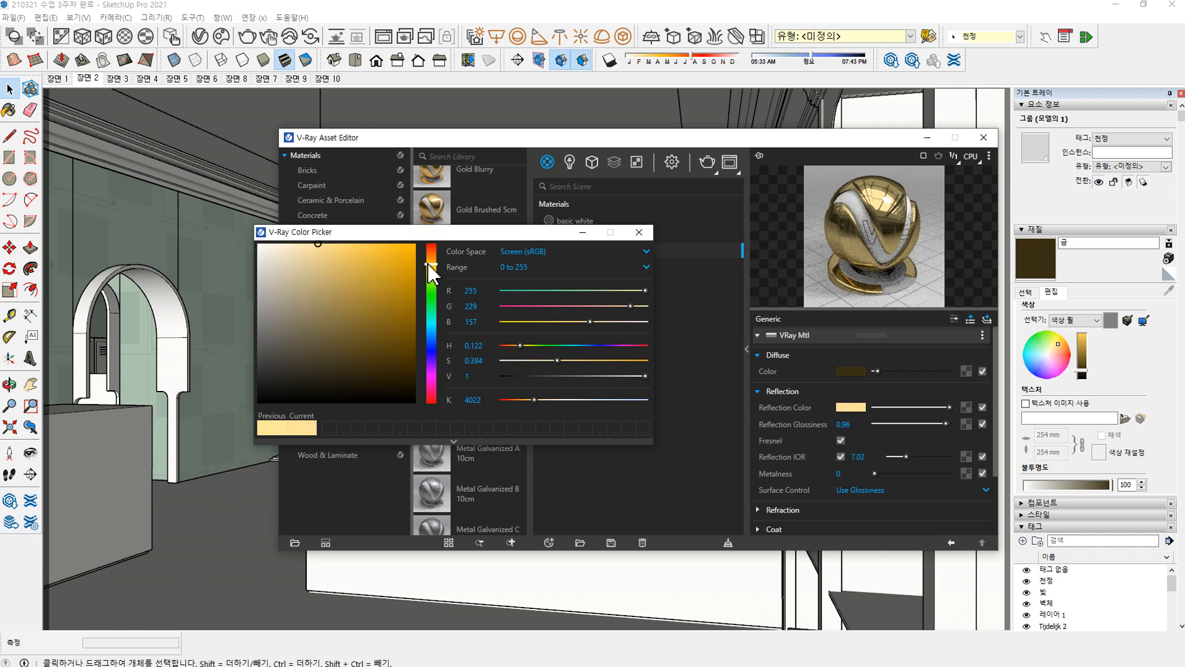
pyautogui.moveTo(429, 265)
pyautogui.mouseDown()
pyautogui.moveTo(430, 294)
pyautogui.moveTo(441, 265)
pyautogui.mouseUp()
pyautogui.click(639, 232)
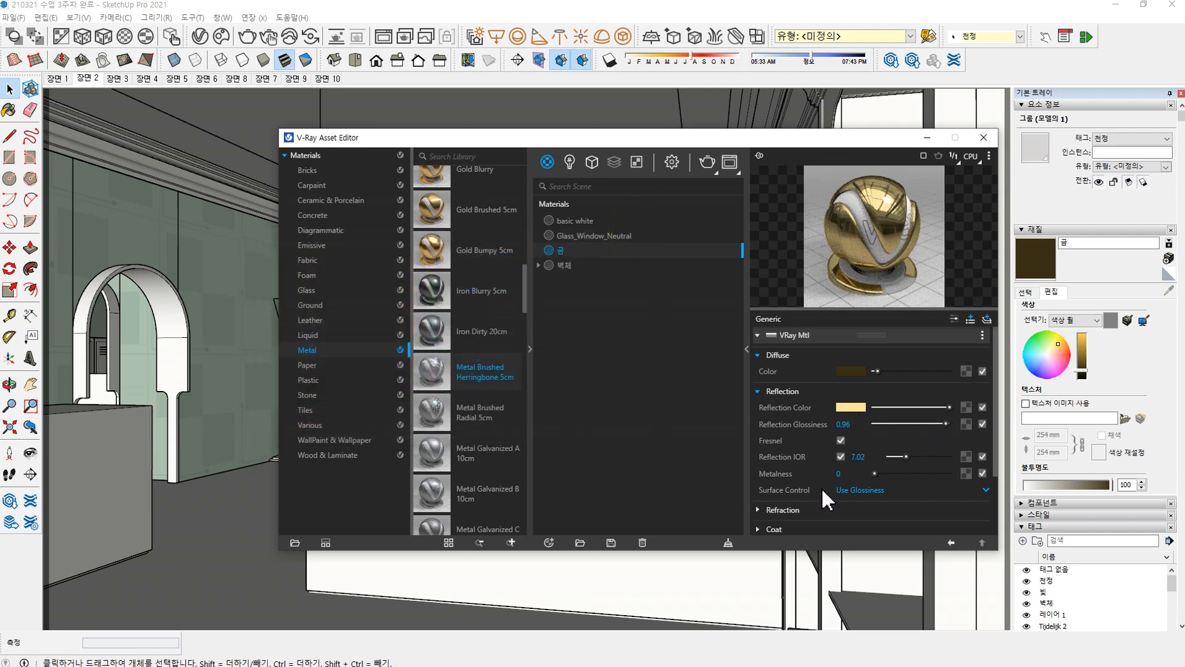
# Step: Lighten the 금 material's diffuse color to golden brown RGB 124, 104, 42 and raise its metalness to 0.7
pyautogui.moveTo(920, 484); pyautogui.dragTo(969, 494)
pyautogui.moveTo(909, 477)
pyautogui.mouseDown()
pyautogui.moveTo(943, 476)
pyautogui.moveTo(905, 474)
pyautogui.mouseUp()
pyautogui.click(850, 370)
pyautogui.moveTo(361, 366); pyautogui.dragTo(362, 325)
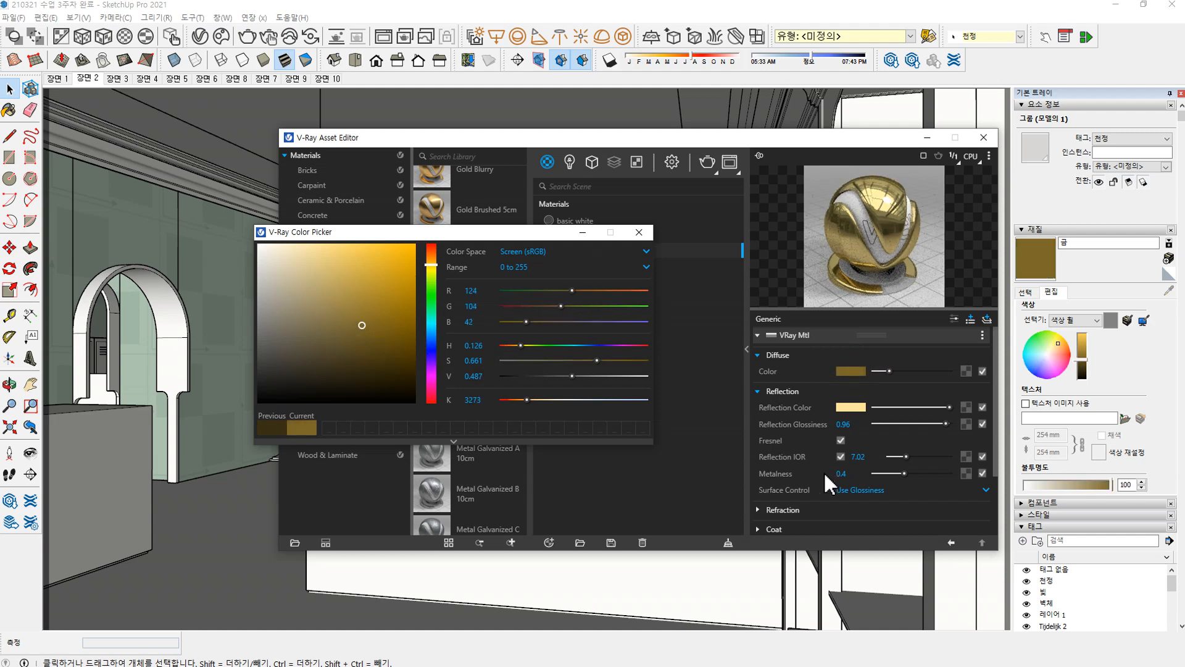
pyautogui.click(902, 473)
pyautogui.moveTo(903, 473); pyautogui.dragTo(928, 474)
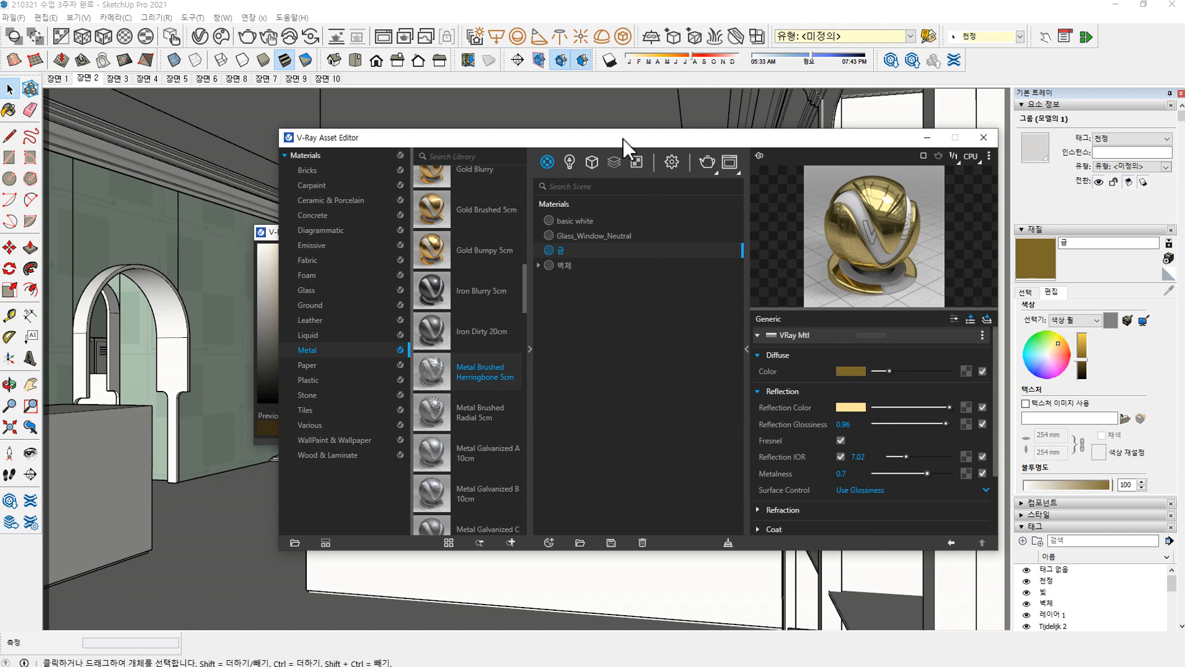
pyautogui.moveTo(625, 146); pyautogui.dragTo(703, 324)
pyautogui.click(582, 234)
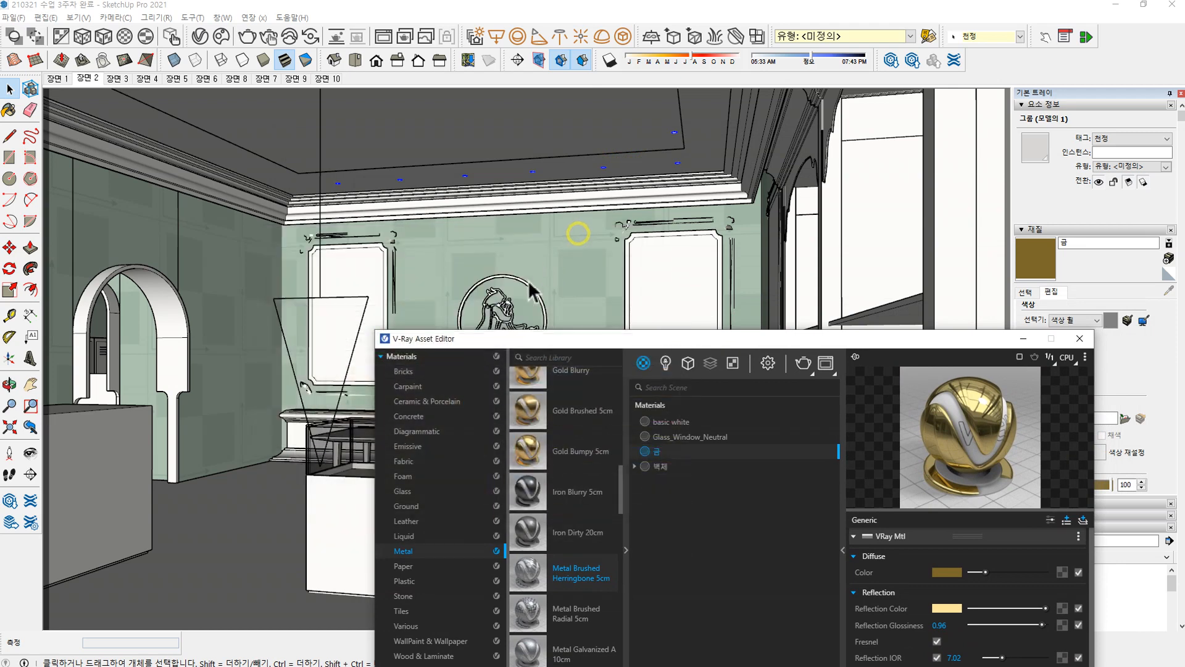
pyautogui.moveTo(592, 339); pyautogui.dragTo(372, 179)
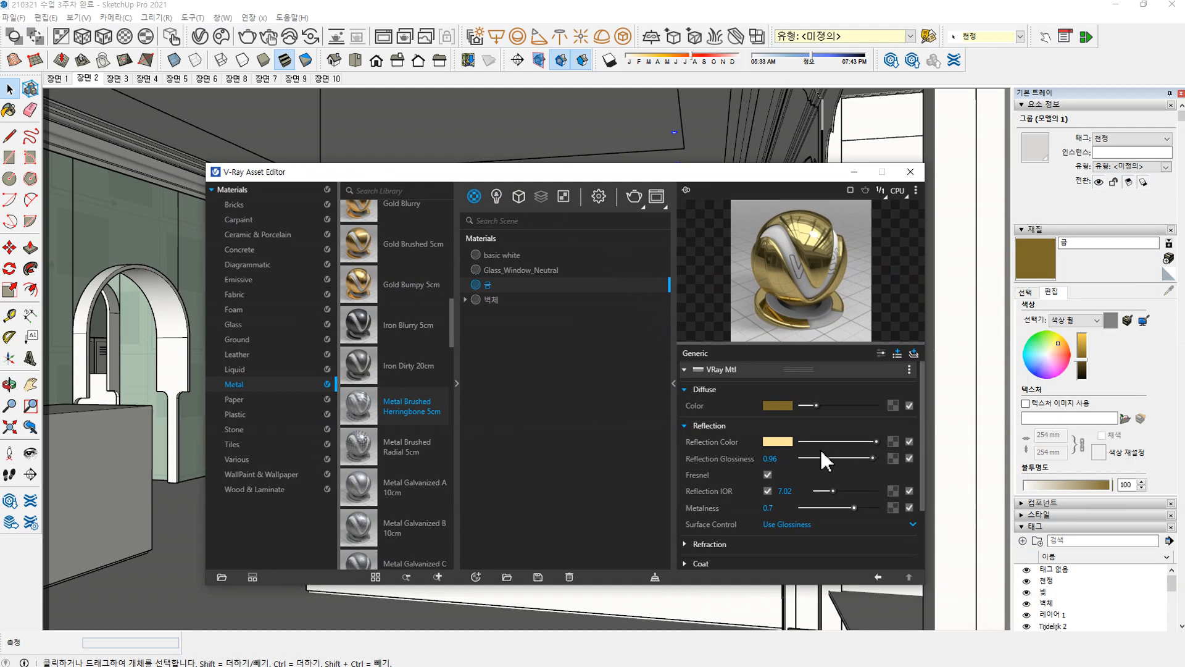
# Step: Shift the 금 material's reflection color to a peach tone, RGB 255, 190, 157, and set its metalness to 0.85
pyautogui.click(783, 442)
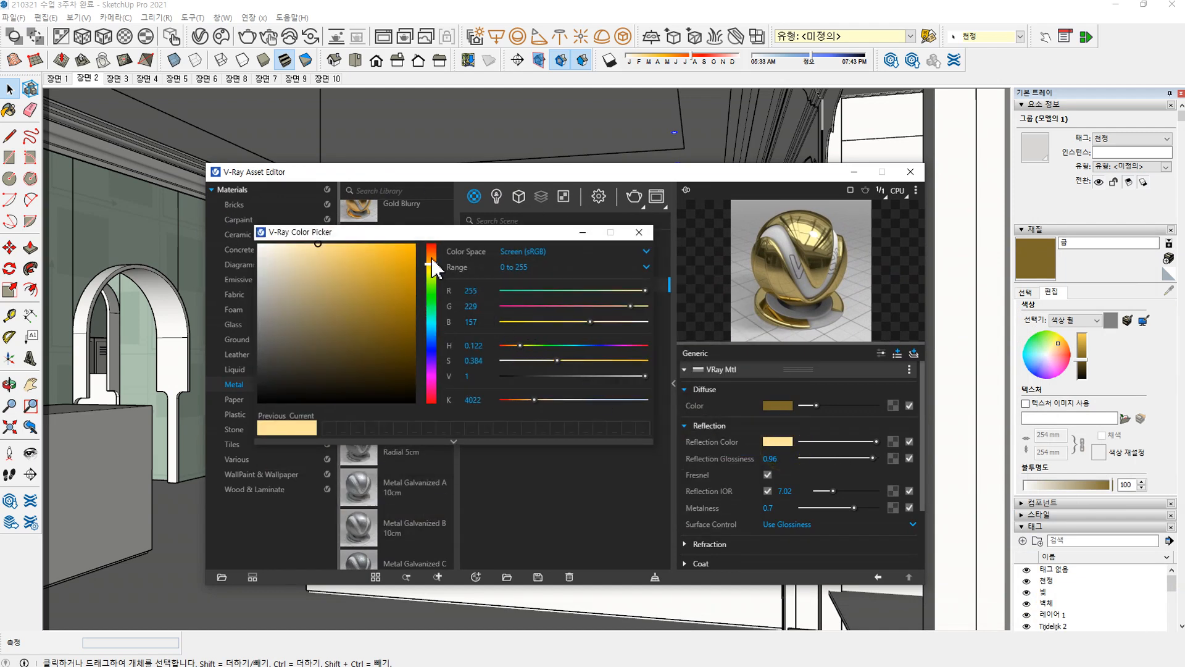
pyautogui.moveTo(433, 260); pyautogui.dragTo(433, 253)
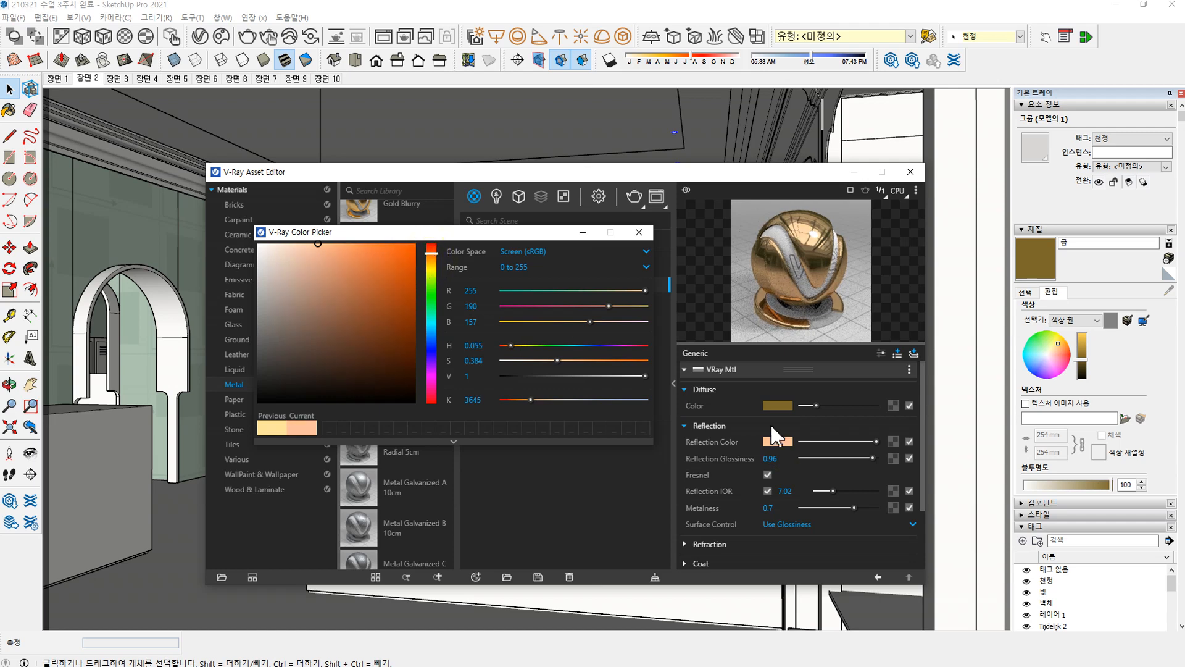
pyautogui.click(835, 507)
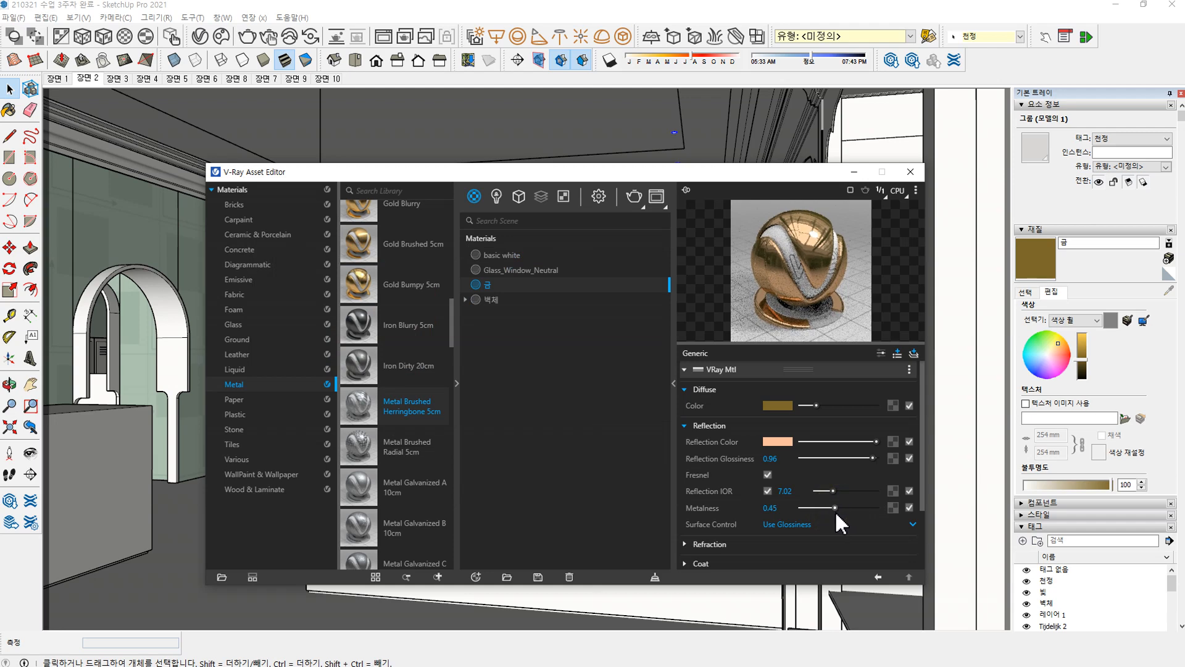
pyautogui.moveTo(837, 510); pyautogui.dragTo(865, 521)
# Step: Adjust the 금 material's diffuse hue to RGB 124, 102, 42 and raise its metalness to 0.95
pyautogui.click(778, 404)
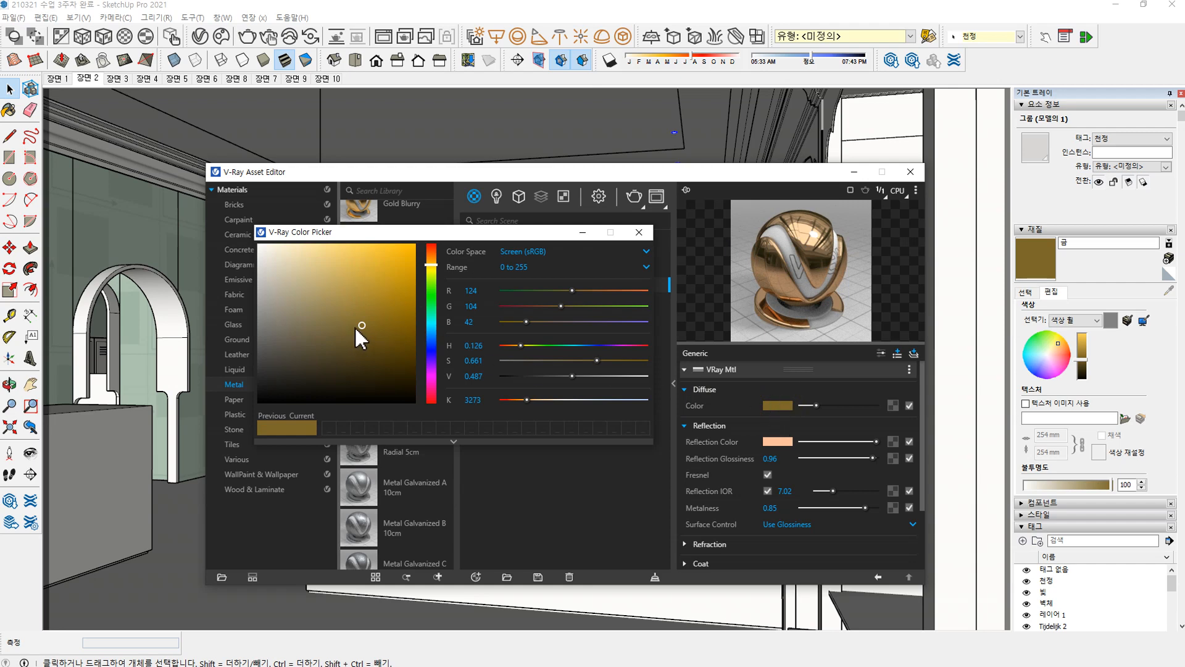
pyautogui.click(429, 259)
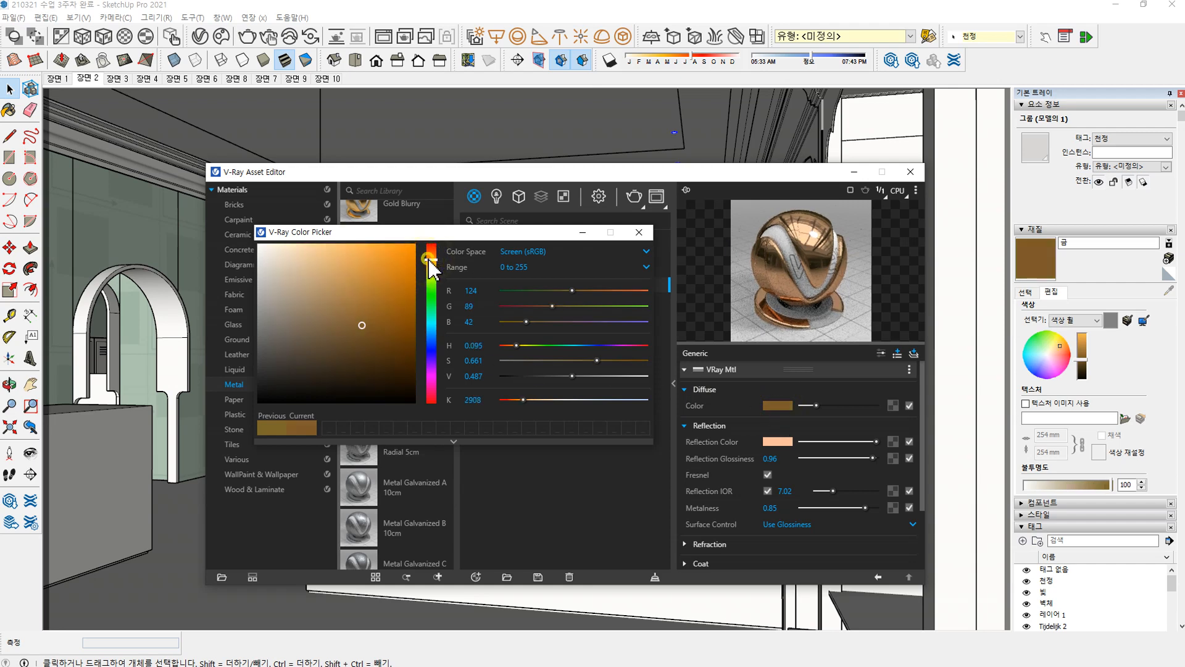
pyautogui.click(430, 264)
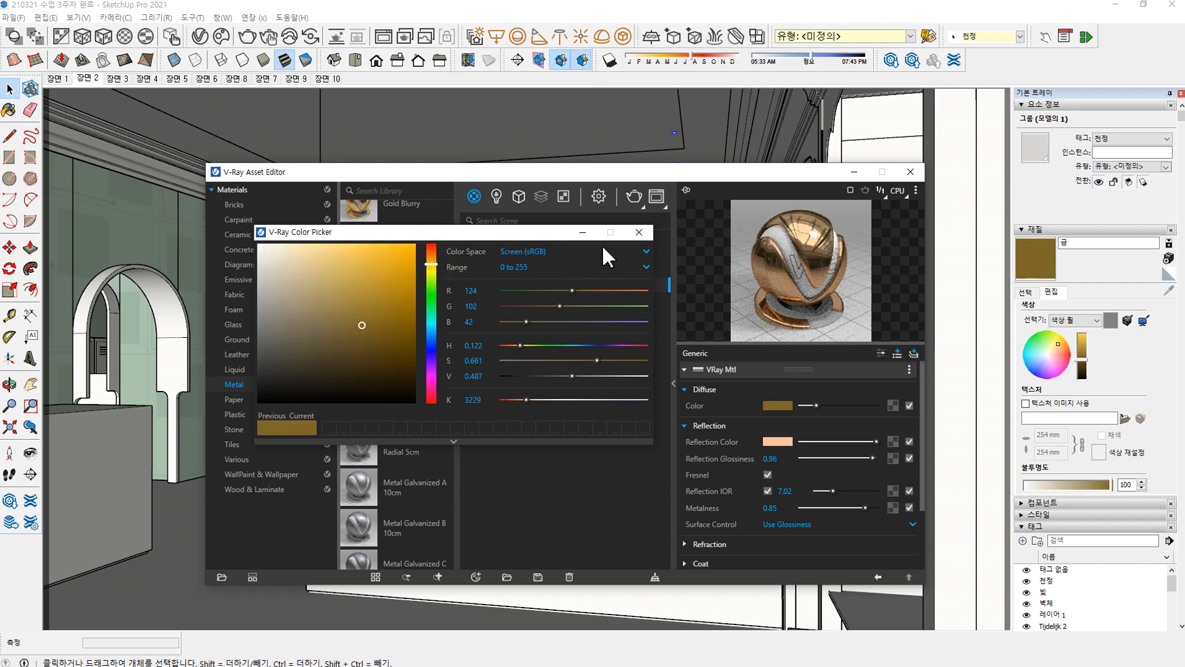
pyautogui.click(639, 233)
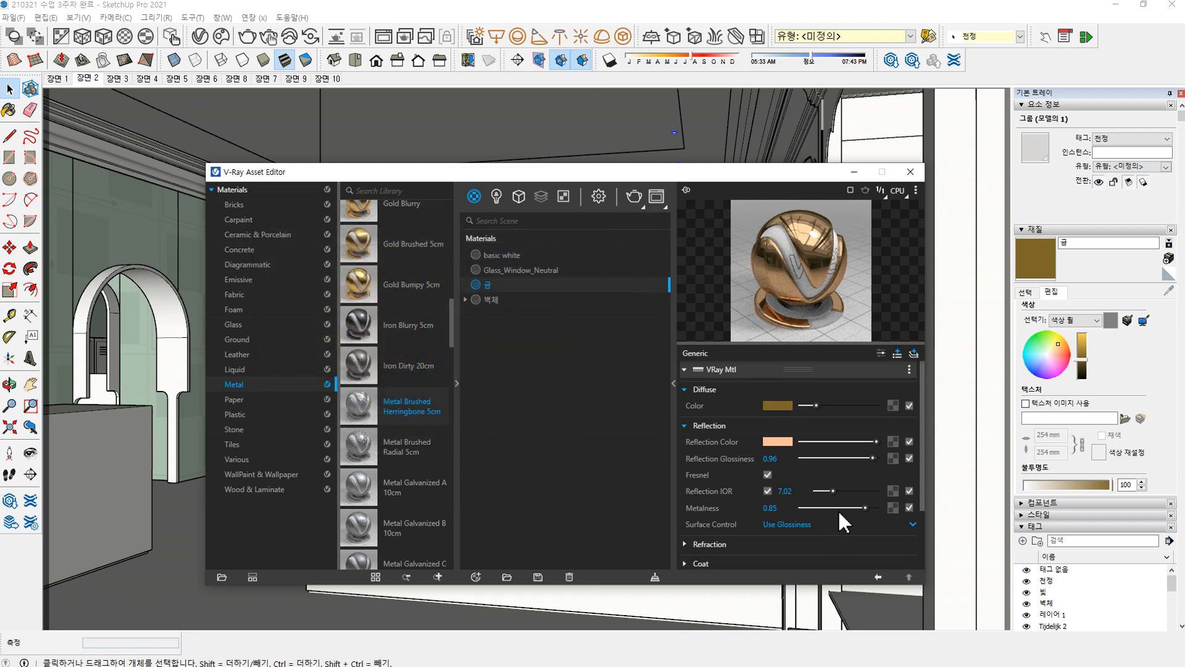
pyautogui.moveTo(859, 510); pyautogui.dragTo(877, 512)
# Step: Apply the 금 material to the arch frame in the green wall and start a V-Ray render
pyautogui.click(162, 295)
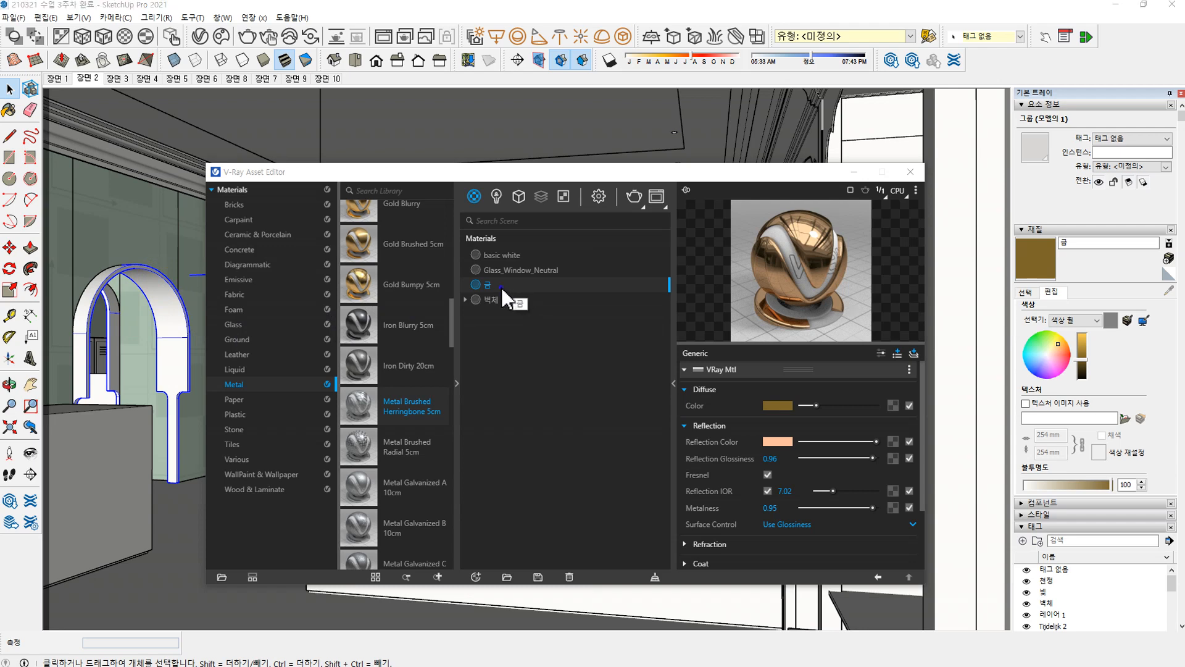
pyautogui.rightClick(502, 288)
pyautogui.click(529, 316)
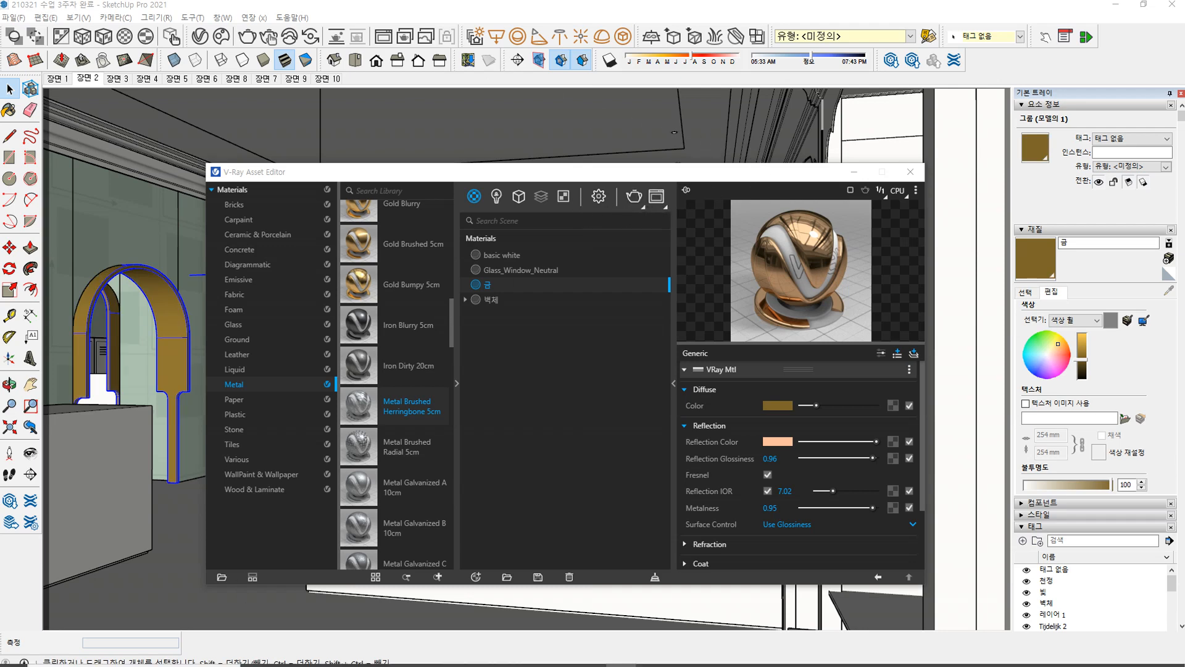
pyautogui.click(634, 198)
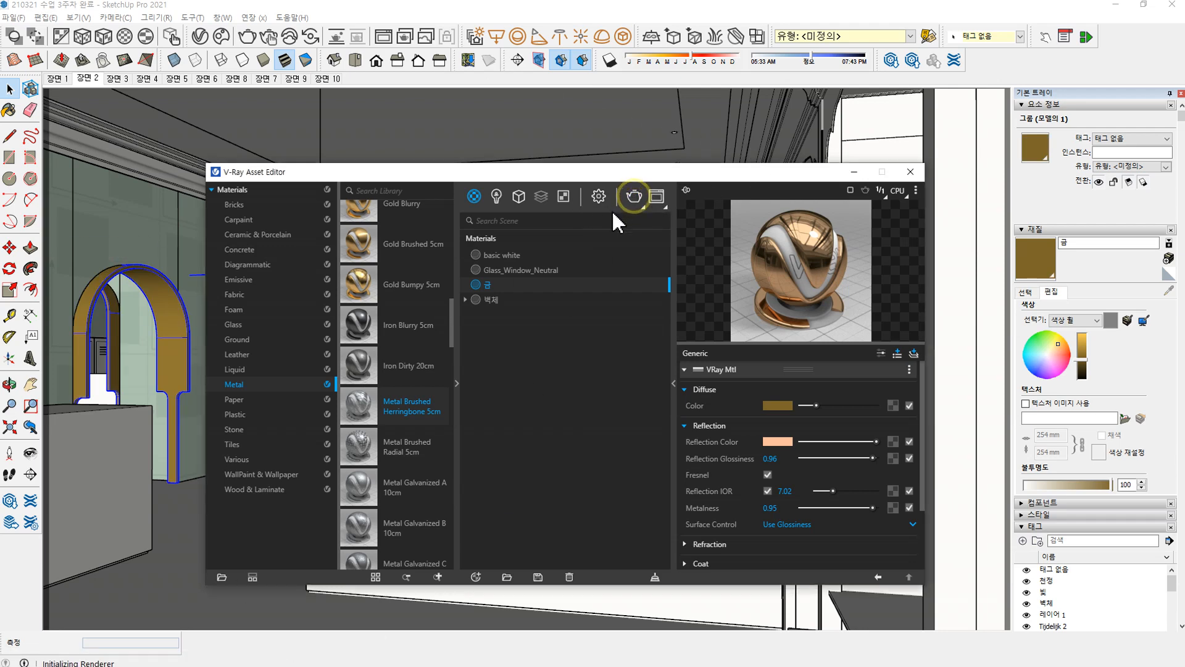